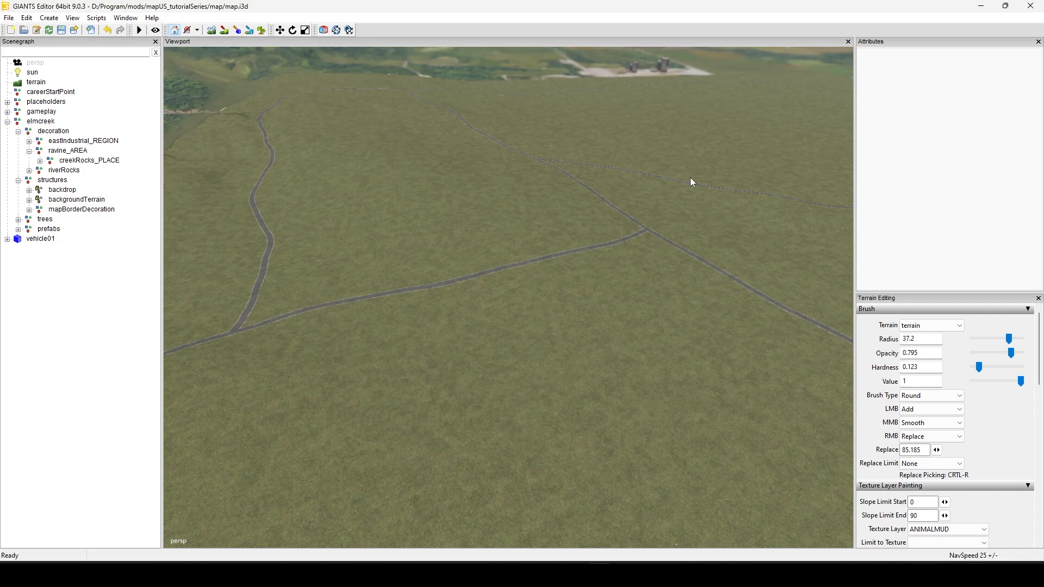
# Switch to File Explorer and open Documents > My Games > FarmingSimulator2022 > Utilities > Prefabs > Structures.
pyautogui.keyDown('alt'); pyautogui.moveTo(699, 155); pyautogui.dragTo(551, 307); pyautogui.keyUp('alt')
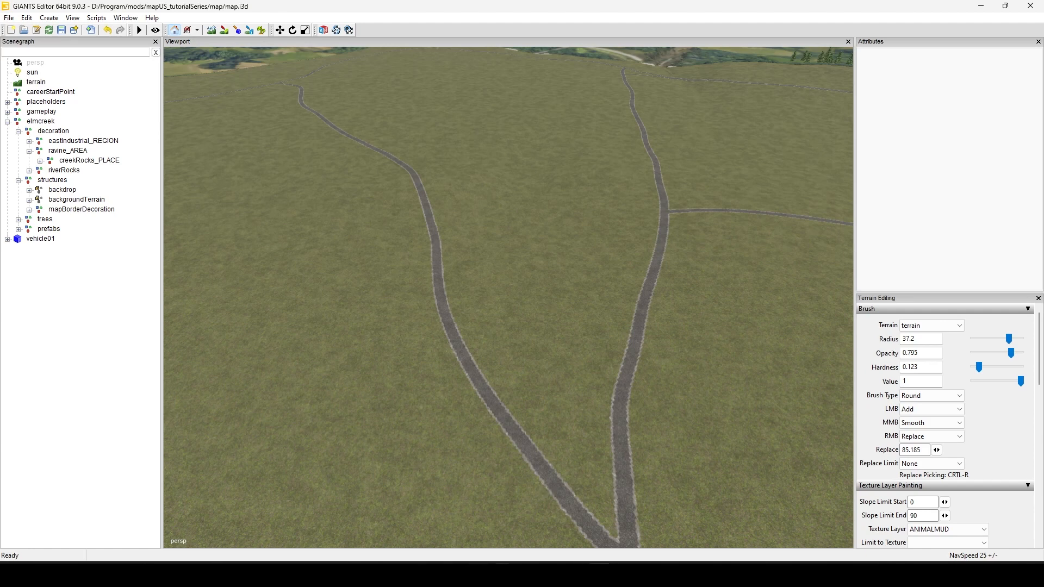
pyautogui.moveTo(498, 562)
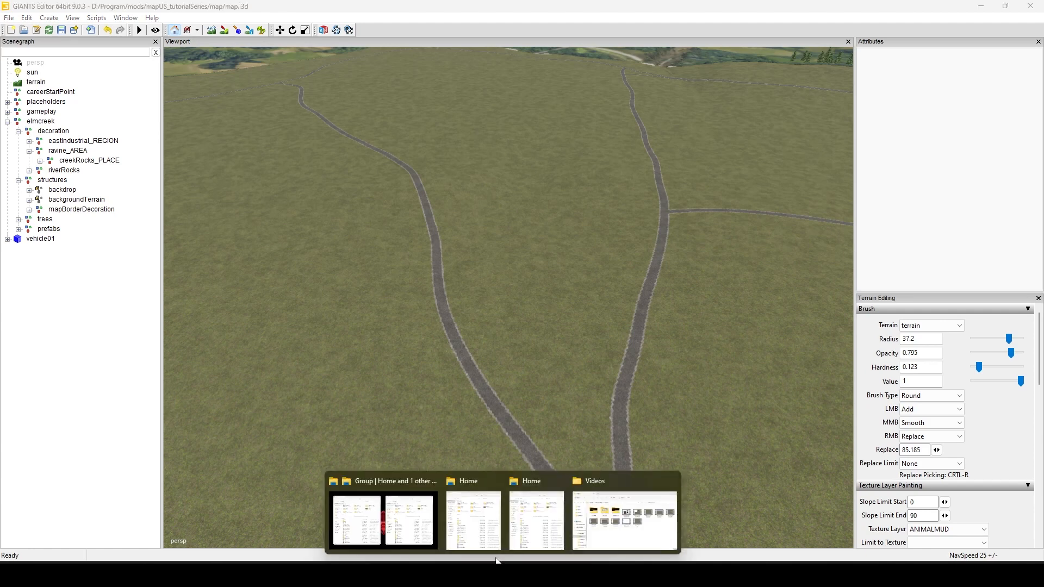
pyautogui.click(409, 492)
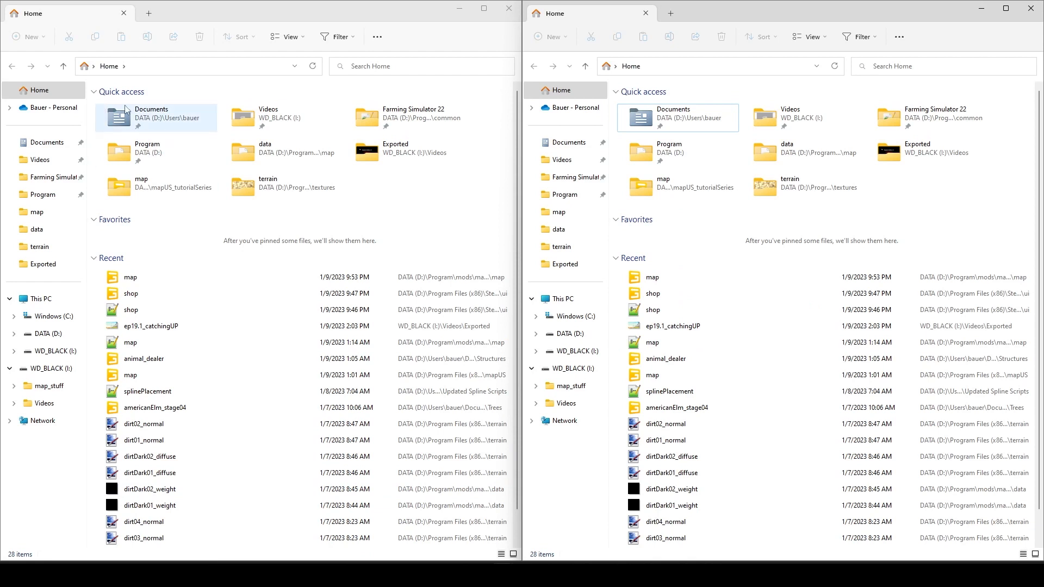
pyautogui.doubleClick(145, 114)
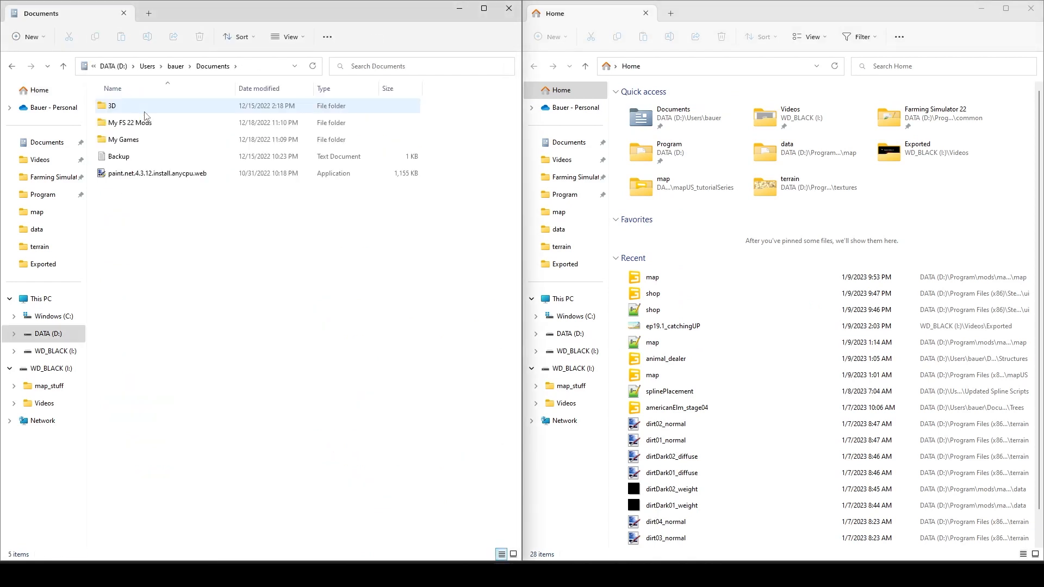
pyautogui.doubleClick(135, 140)
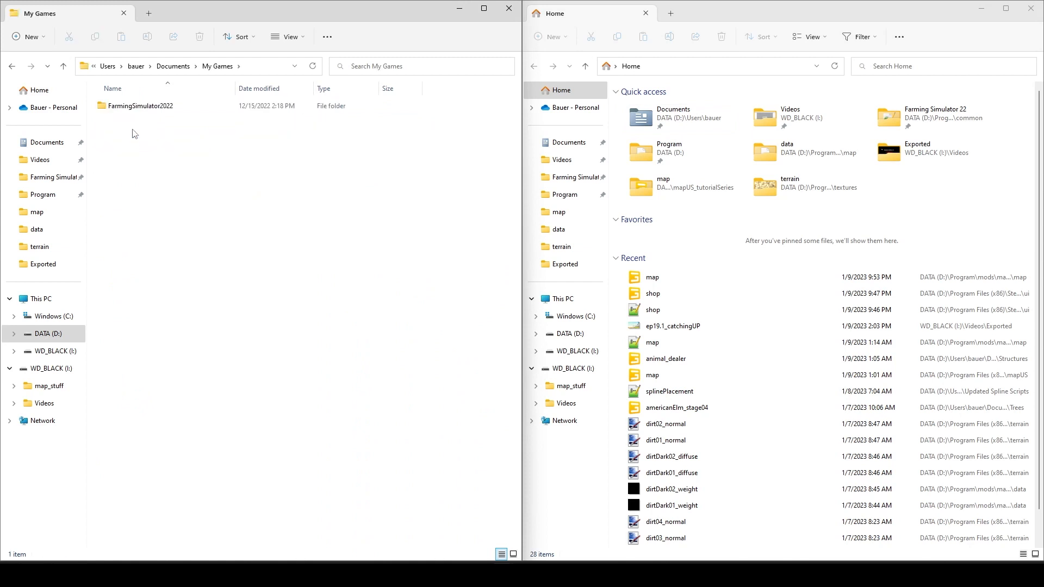
pyautogui.click(142, 110)
pyautogui.doubleClick(142, 111)
pyautogui.scroll(-5, 176, 346)
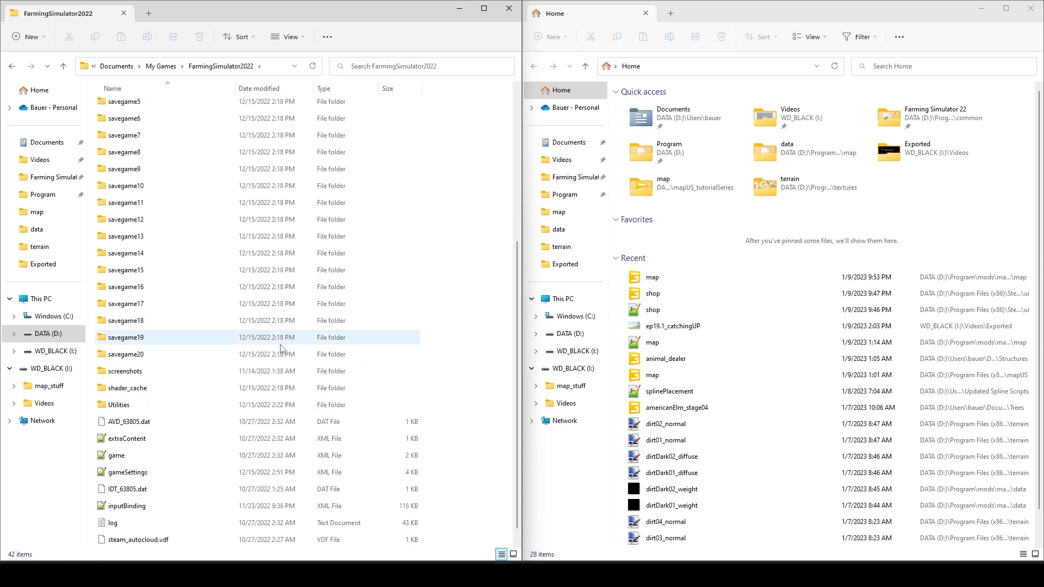
pyautogui.doubleClick(162, 388)
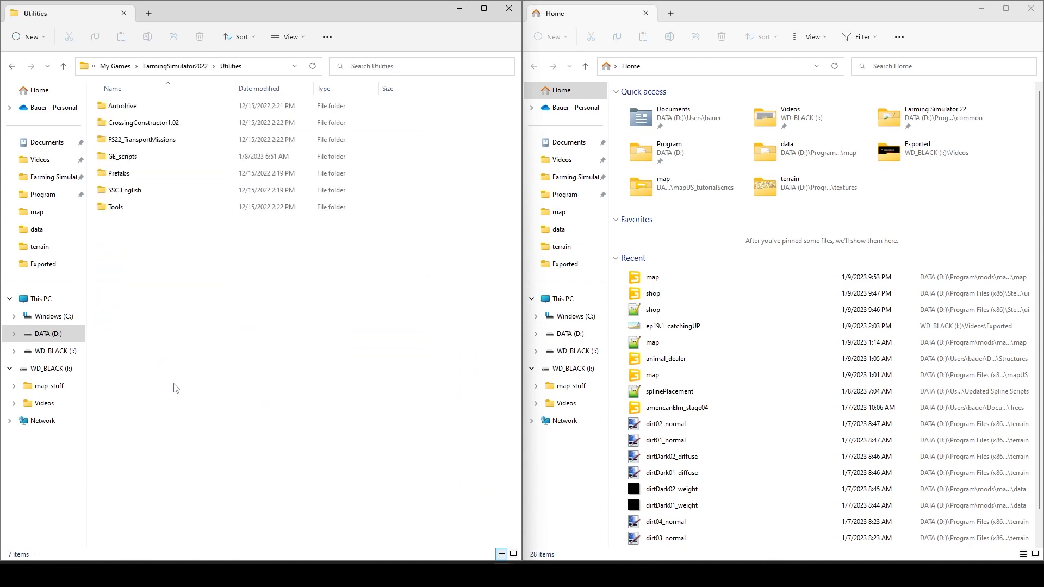
pyautogui.doubleClick(175, 173)
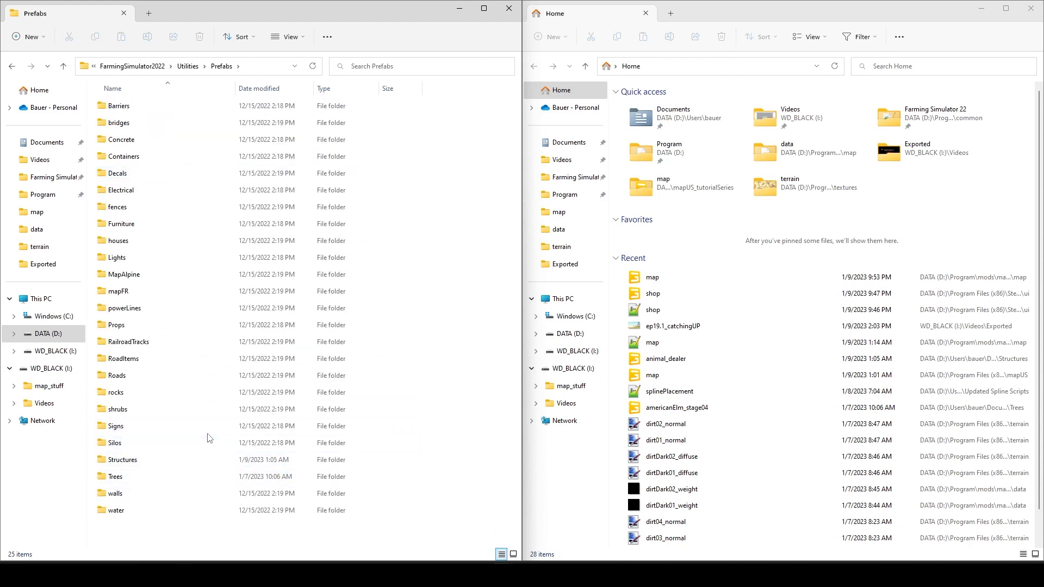
pyautogui.doubleClick(120, 459)
pyautogui.scroll(-4, 216, 380)
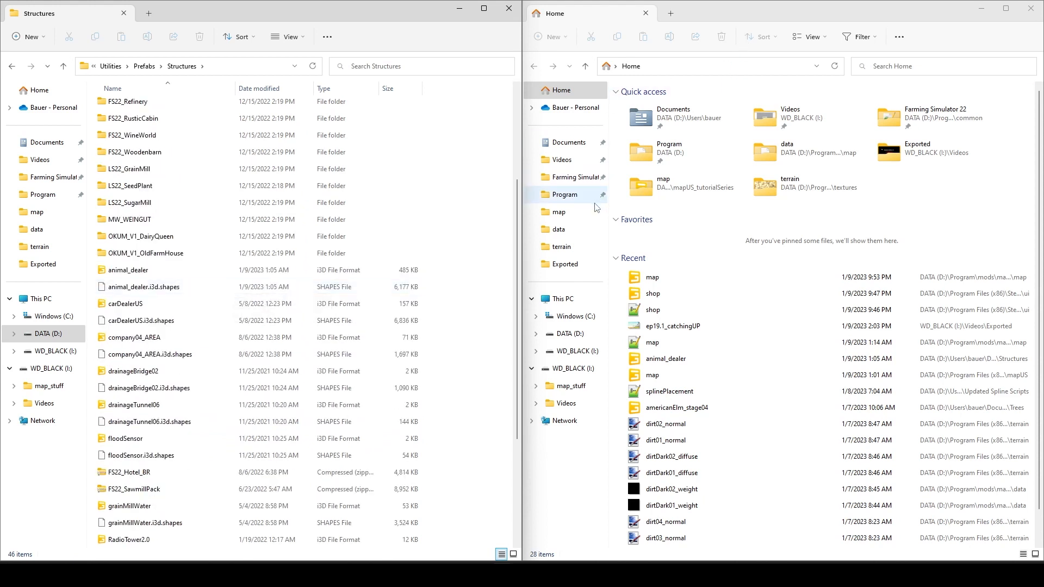
# Import the animal_dealer and carDealerUS i3D files from the Structures folder into the map in GIANTS Editor.
pyautogui.click(588, 180)
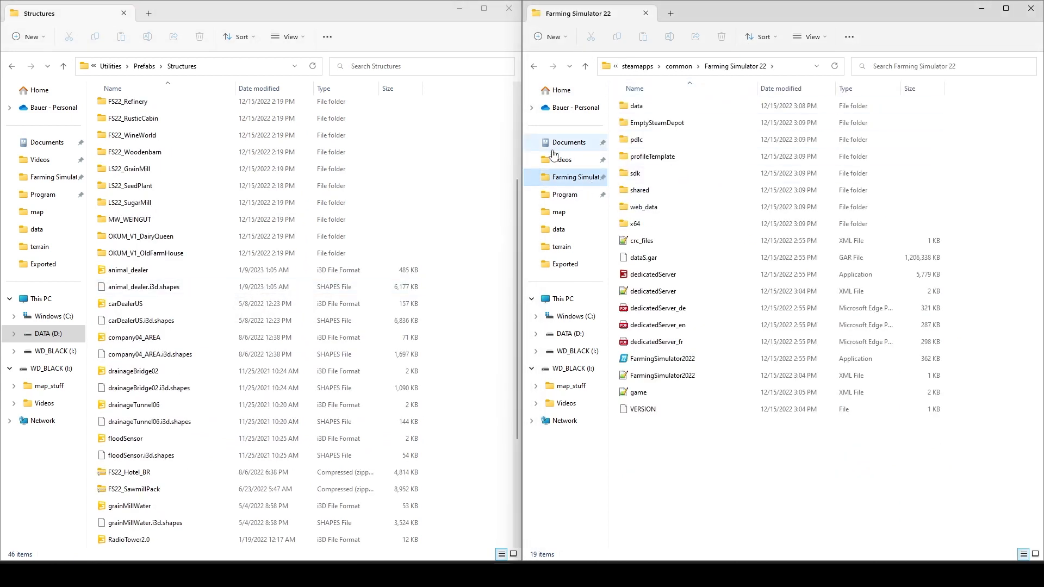
pyautogui.click(981, 9)
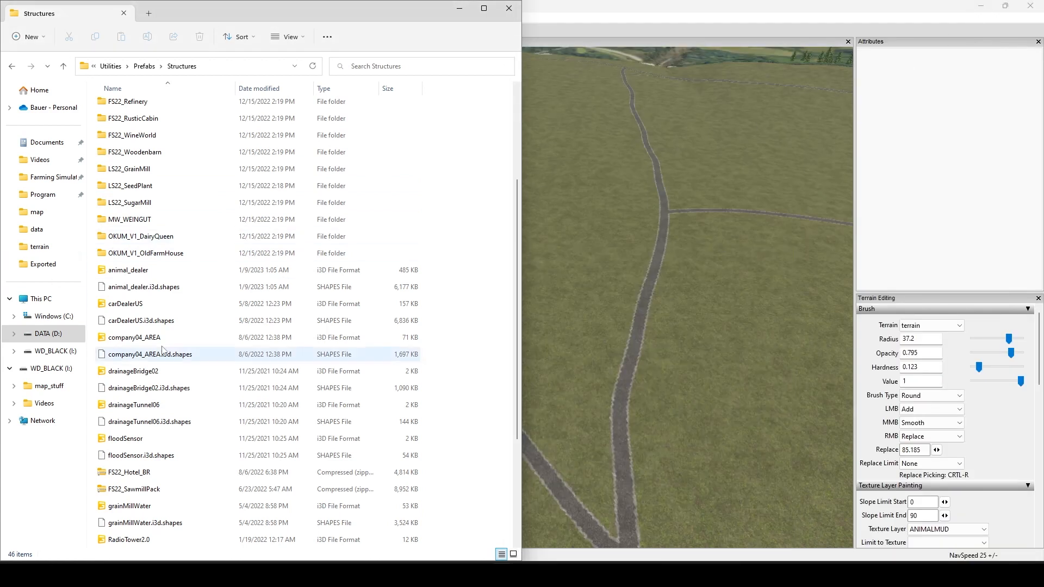
pyautogui.click(172, 270)
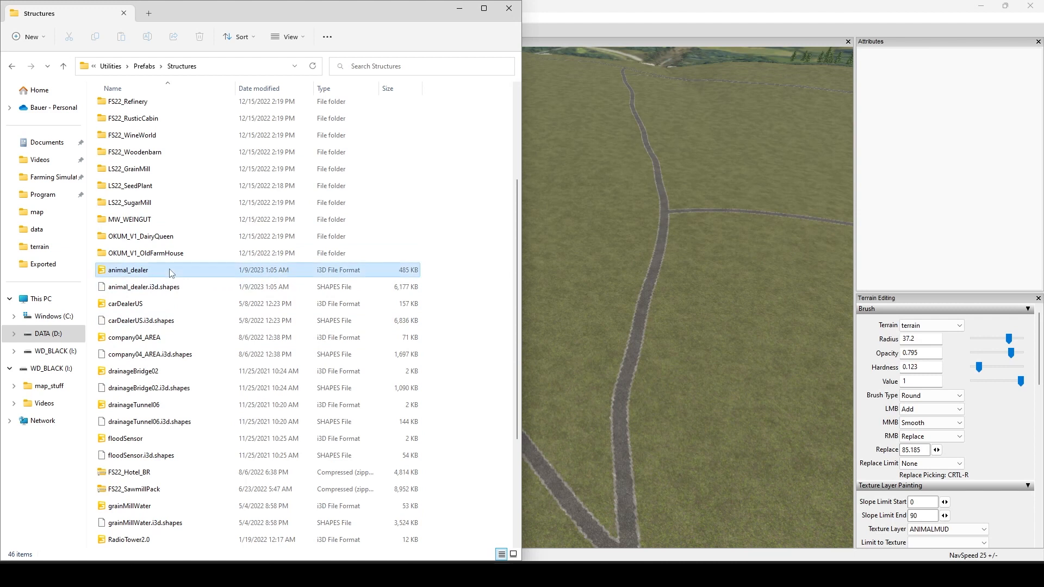
pyautogui.keyDown('ctrl'); pyautogui.click(161, 308); pyautogui.keyUp('ctrl')
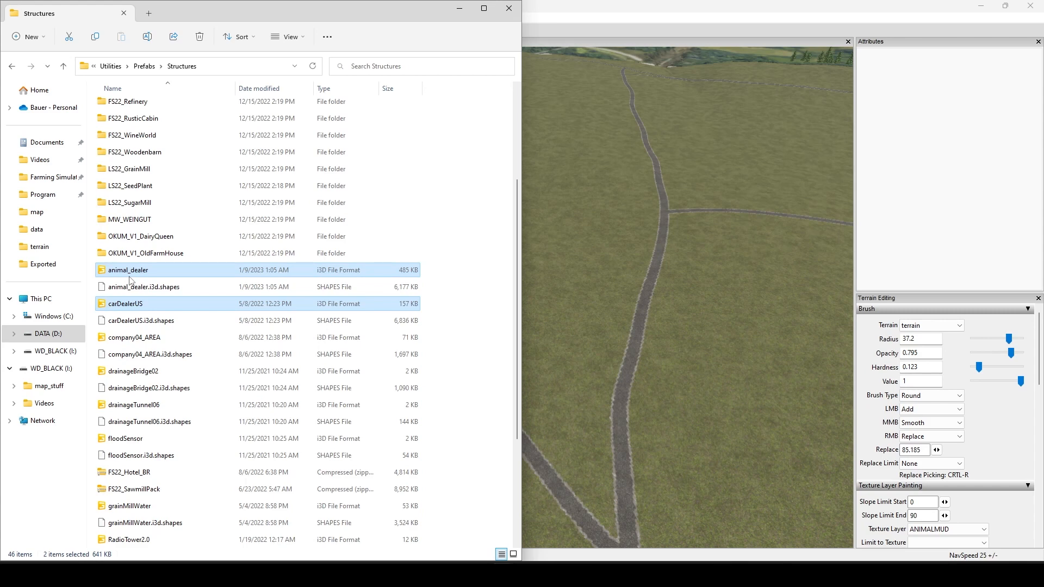
pyautogui.scroll(-2, 130, 280)
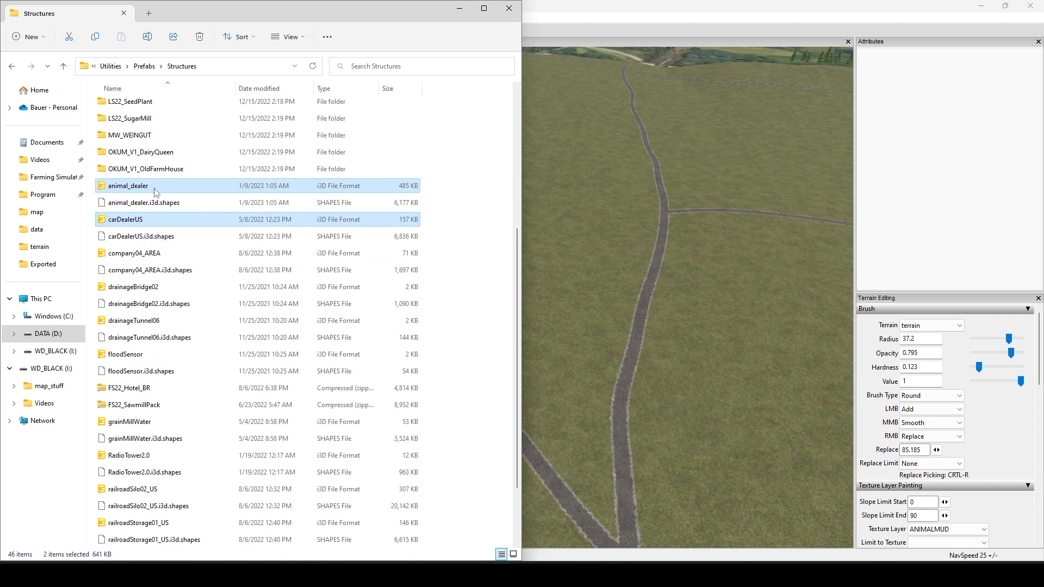
pyautogui.moveTo(156, 191)
pyautogui.mouseDown()
pyautogui.moveTo(376, 185)
pyautogui.moveTo(621, 222)
pyautogui.mouseUp()
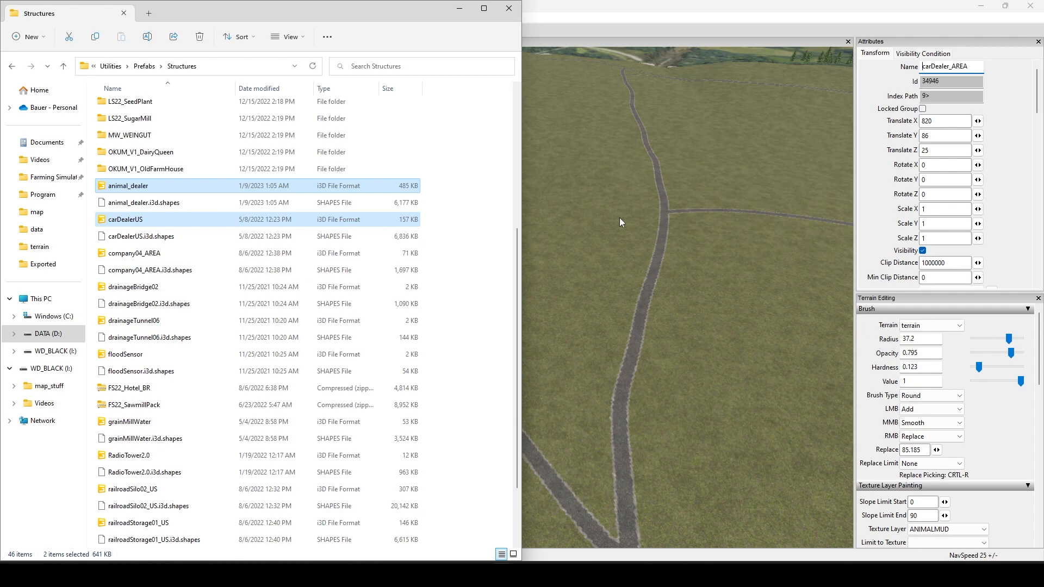
pyautogui.click(461, 14)
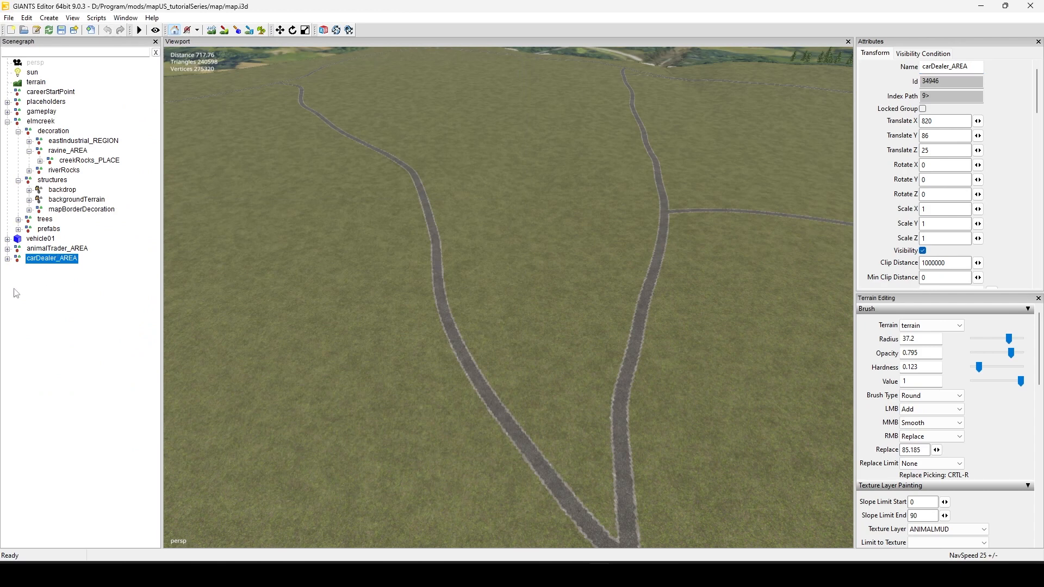
# Sample the terrain height on the grass between the two converging roads as the terrain brush's Replace value.
pyautogui.keyDown('alt'); pyautogui.moveTo(485, 224); pyautogui.dragTo(445, 230, button='middle'); pyautogui.keyUp('alt')
pyautogui.keyDown('alt'); pyautogui.moveTo(445, 231); pyautogui.dragTo(389, 282); pyautogui.keyUp('alt')
pyautogui.keyDown('alt'); pyautogui.moveTo(389, 281); pyautogui.dragTo(446, 378, button='right'); pyautogui.keyUp('alt')
pyautogui.keyDown('alt'); pyautogui.moveTo(446, 378); pyautogui.dragTo(477, 244, button='middle'); pyautogui.keyUp('alt')
pyautogui.keyDown('alt'); pyautogui.moveTo(477, 243); pyautogui.dragTo(381, 339); pyautogui.keyUp('alt')
pyautogui.keyDown('alt'); pyautogui.moveTo(381, 339); pyautogui.dragTo(390, 194, button='middle'); pyautogui.keyUp('alt')
pyautogui.keyDown('alt'); pyautogui.moveTo(390, 194); pyautogui.dragTo(473, 294); pyautogui.keyUp('alt')
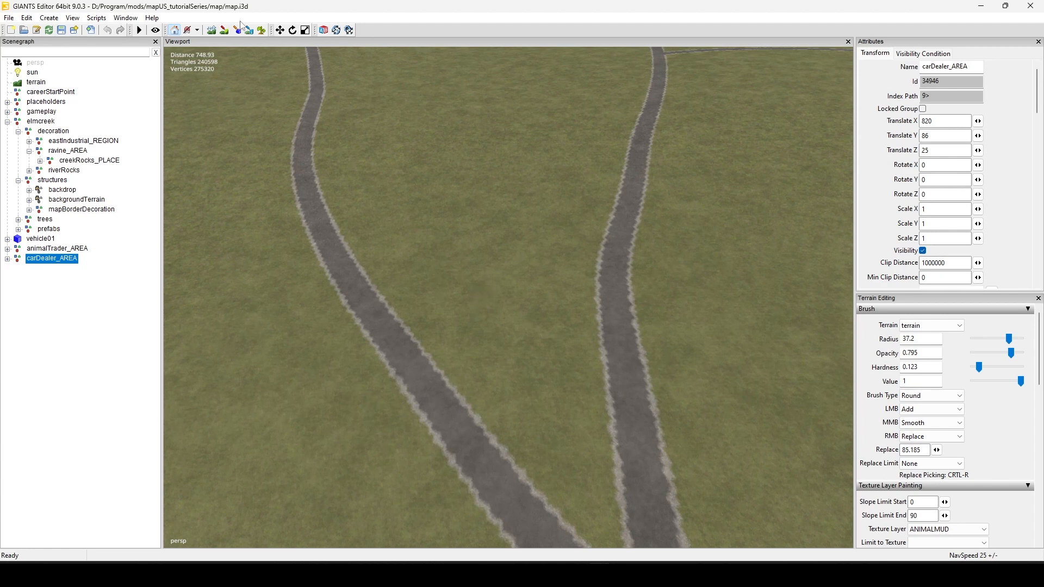
pyautogui.keyDown('alt'); pyautogui.moveTo(652, 210); pyautogui.dragTo(443, 337); pyautogui.keyUp('alt')
pyautogui.keyDown('alt'); pyautogui.moveTo(521, 329); pyautogui.dragTo(479, 316); pyautogui.keyUp('alt')
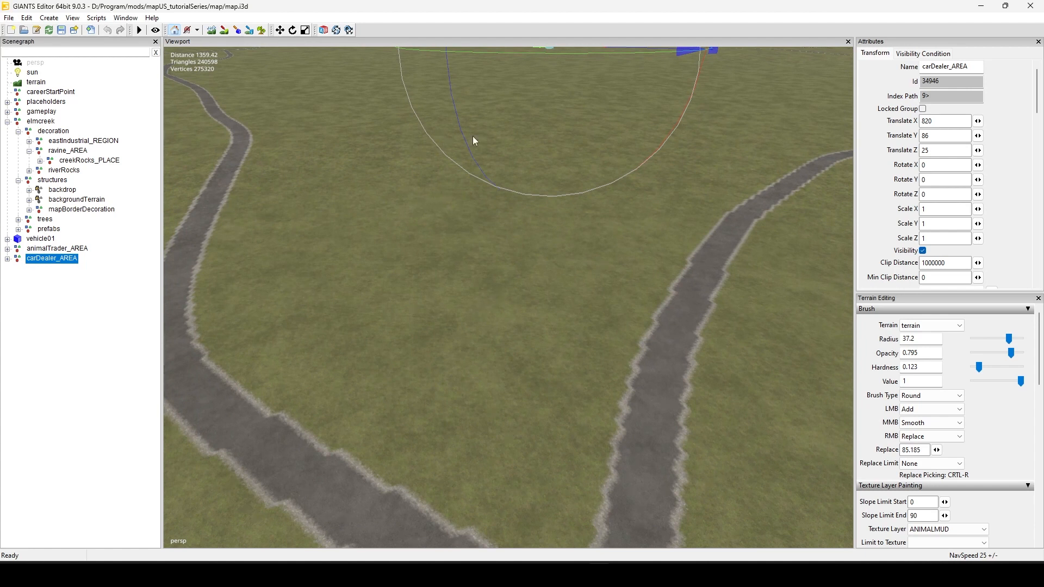
pyautogui.click(212, 31)
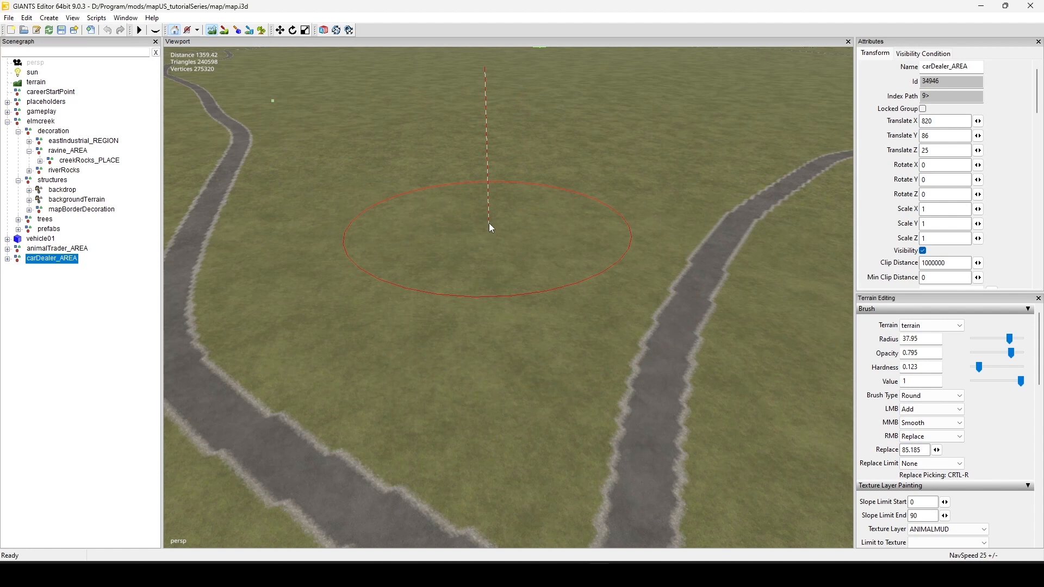
pyautogui.hotkey('ctrl', 'r')
pyautogui.press('Escape')
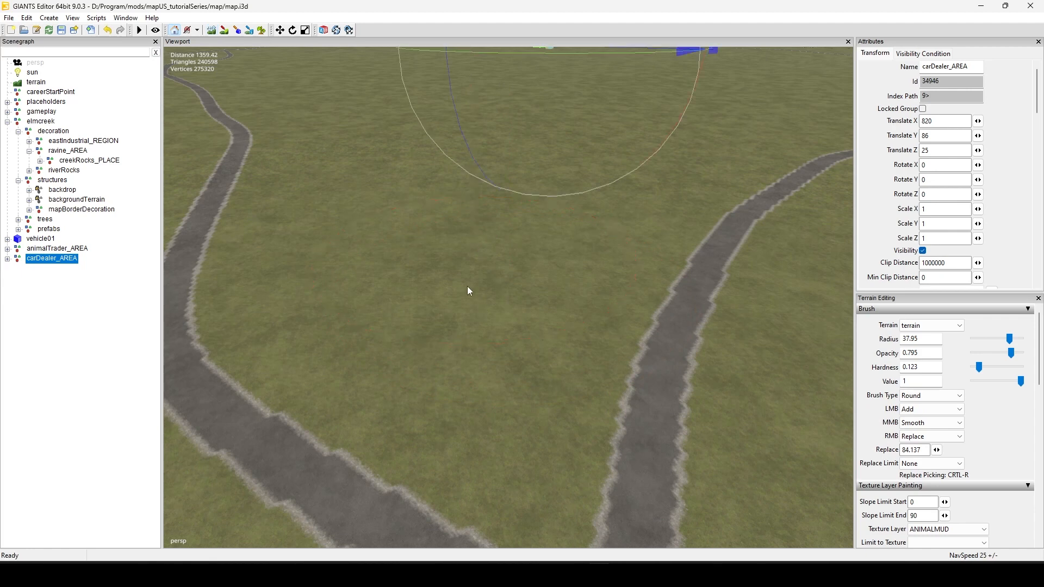
# Place carDealer_AREA on the grass between the two converging roads and shift it to about X -255, Z 668.
pyautogui.press('f')
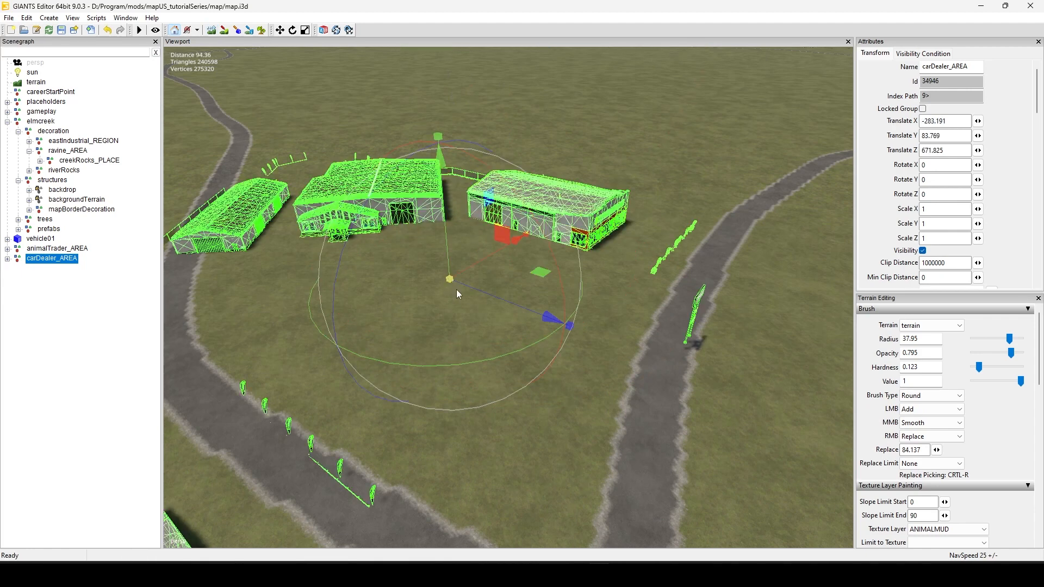
pyautogui.scroll(-5, 663, 282)
pyautogui.keyDown('alt'); pyautogui.moveTo(451, 264); pyautogui.dragTo(588, 367, button='middle'); pyautogui.keyUp('alt')
pyautogui.keyDown('alt'); pyautogui.moveTo(588, 366); pyautogui.dragTo(556, 359); pyautogui.keyUp('alt')
pyautogui.keyDown('alt'); pyautogui.moveTo(556, 359); pyautogui.dragTo(334, 423, button='middle'); pyautogui.keyUp('alt')
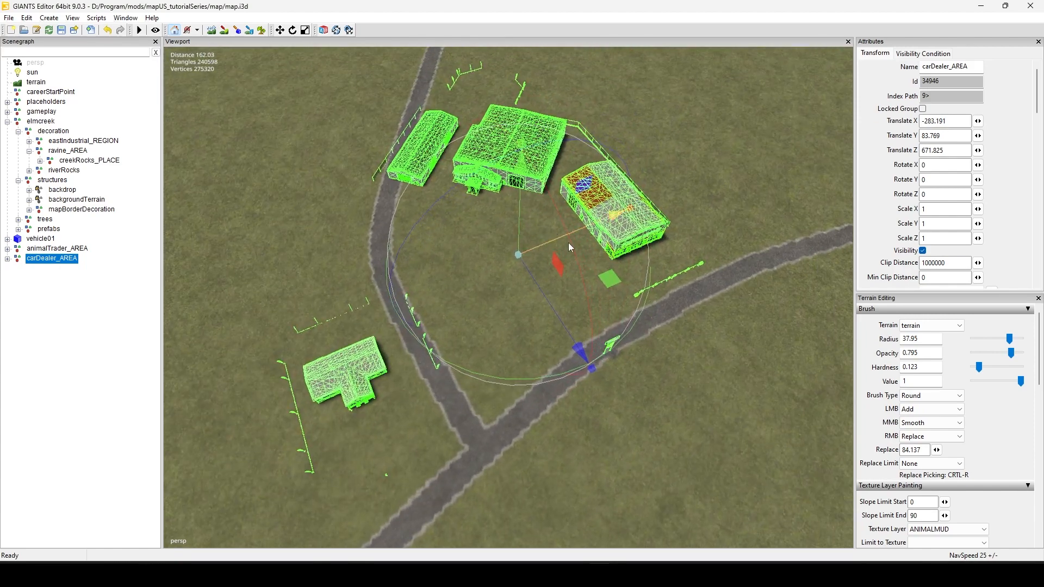
pyautogui.moveTo(614, 279); pyautogui.dragTo(665, 243)
pyautogui.keyDown('alt'); pyautogui.moveTo(514, 352); pyautogui.dragTo(446, 450); pyautogui.keyUp('alt')
pyautogui.keyDown('alt'); pyautogui.moveTo(445, 450); pyautogui.dragTo(545, 344, button='middle'); pyautogui.keyUp('alt')
pyautogui.scroll(-5, 507, 333)
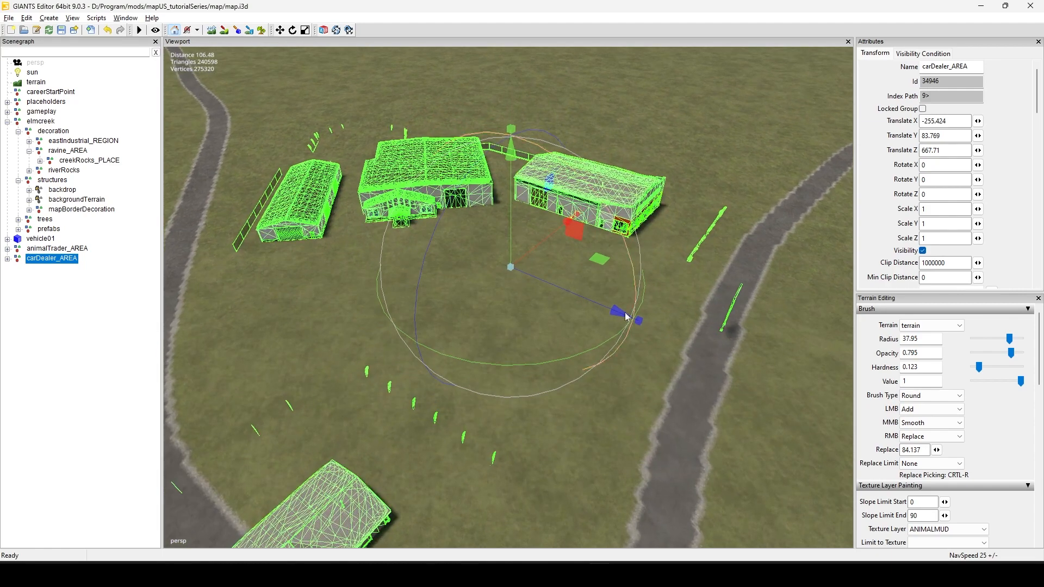
pyautogui.click(751, 400)
# Inspect the placed car dealer buildings, signs and fences for their position relative to the surrounding roads.
pyautogui.keyDown('alt'); pyautogui.moveTo(736, 391); pyautogui.dragTo(631, 365); pyautogui.keyUp('alt')
pyautogui.keyDown('alt'); pyautogui.moveTo(631, 365); pyautogui.dragTo(703, 293, button='right'); pyautogui.keyUp('alt')
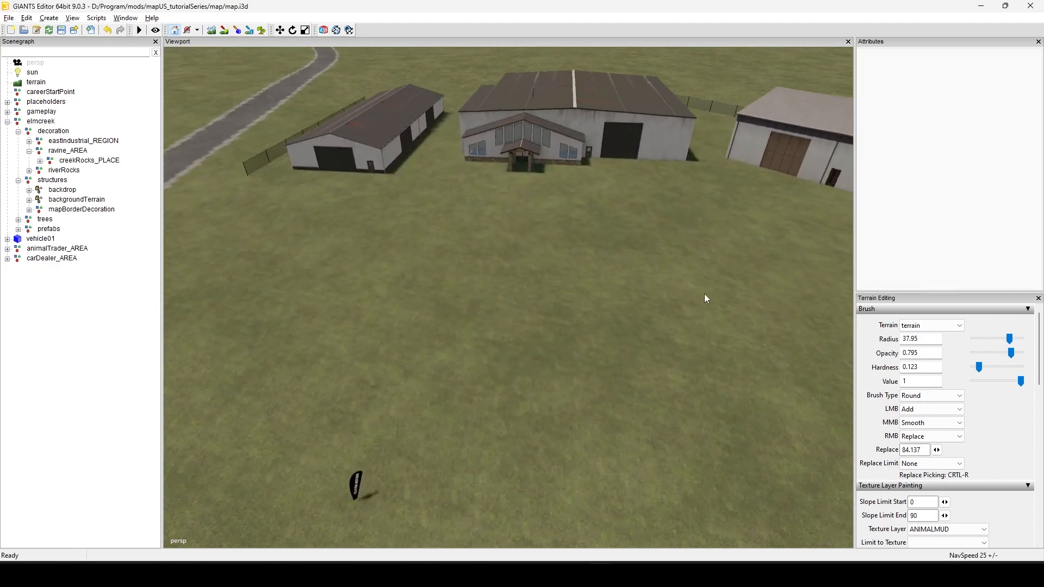
pyautogui.keyDown('alt'); pyautogui.moveTo(646, 429); pyautogui.dragTo(614, 337, button='middle'); pyautogui.keyUp('alt')
pyautogui.keyDown('alt'); pyautogui.moveTo(615, 337); pyautogui.dragTo(611, 385, button='right'); pyautogui.keyUp('alt')
pyautogui.keyDown('alt'); pyautogui.moveTo(611, 385); pyautogui.dragTo(582, 391); pyautogui.keyUp('alt')
pyautogui.scroll(-5, 598, 350)
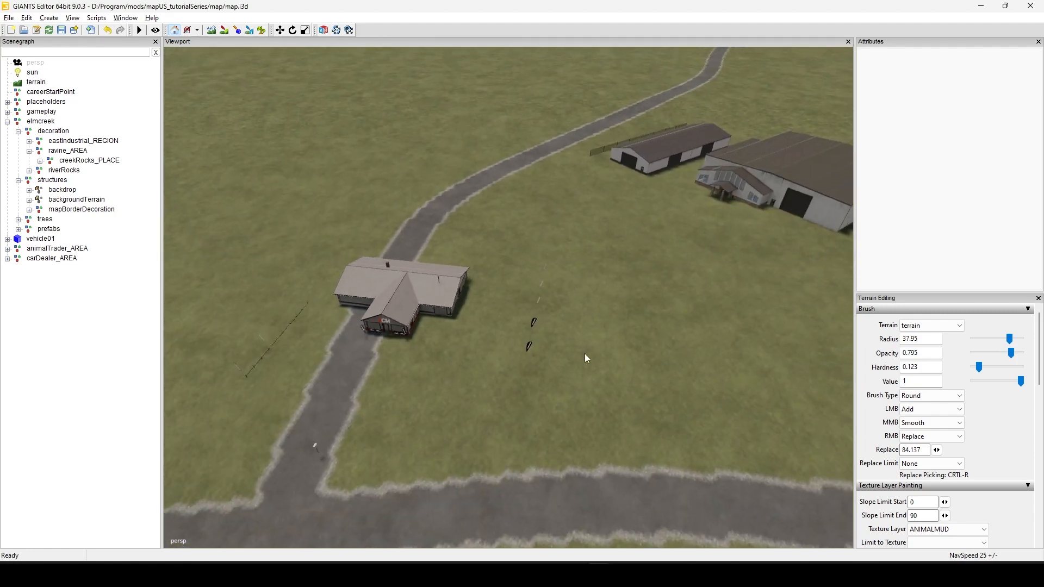
pyautogui.keyDown('alt'); pyautogui.moveTo(585, 353); pyautogui.dragTo(547, 319, button='middle'); pyautogui.keyUp('alt')
pyautogui.keyDown('alt'); pyautogui.moveTo(547, 320); pyautogui.dragTo(668, 411); pyautogui.keyUp('alt')
# Survey the road network across the map for a suitable site for the animal dealer.
pyautogui.keyDown('alt'); pyautogui.moveTo(514, 432); pyautogui.dragTo(642, 267); pyautogui.keyUp('alt')
pyautogui.keyDown('alt'); pyautogui.moveTo(641, 267); pyautogui.dragTo(583, 224, button='middle'); pyautogui.keyUp('alt')
pyautogui.keyDown('alt'); pyautogui.moveTo(579, 147); pyautogui.dragTo(519, 228); pyautogui.keyUp('alt')
pyautogui.keyDown('alt'); pyautogui.moveTo(519, 228); pyautogui.dragTo(489, 340, button='middle'); pyautogui.keyUp('alt')
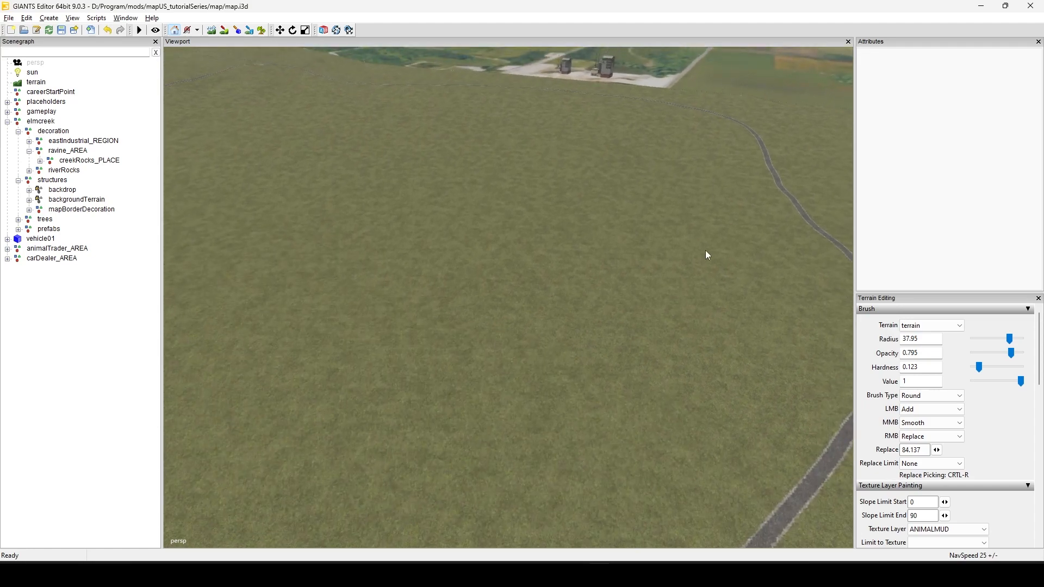
pyautogui.keyDown('alt'); pyautogui.moveTo(706, 253); pyautogui.dragTo(433, 419, button='middle'); pyautogui.keyUp('alt')
pyautogui.keyDown('alt'); pyautogui.moveTo(504, 216); pyautogui.dragTo(439, 270); pyautogui.keyUp('alt')
pyautogui.keyDown('alt'); pyautogui.moveTo(438, 267); pyautogui.dragTo(408, 288, button='middle'); pyautogui.keyUp('alt')
pyautogui.keyDown('alt'); pyautogui.moveTo(544, 304); pyautogui.dragTo(390, 353); pyautogui.keyUp('alt')
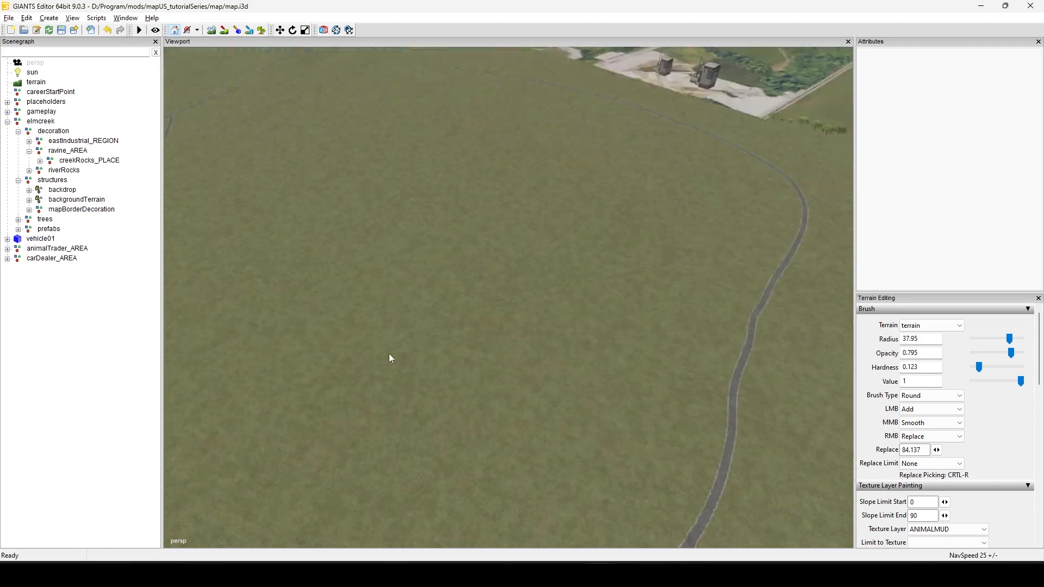
pyautogui.keyDown('alt'); pyautogui.moveTo(609, 278); pyautogui.dragTo(212, 438); pyautogui.keyUp('alt')
pyautogui.keyDown('alt'); pyautogui.moveTo(592, 396); pyautogui.dragTo(333, 370); pyautogui.keyUp('alt')
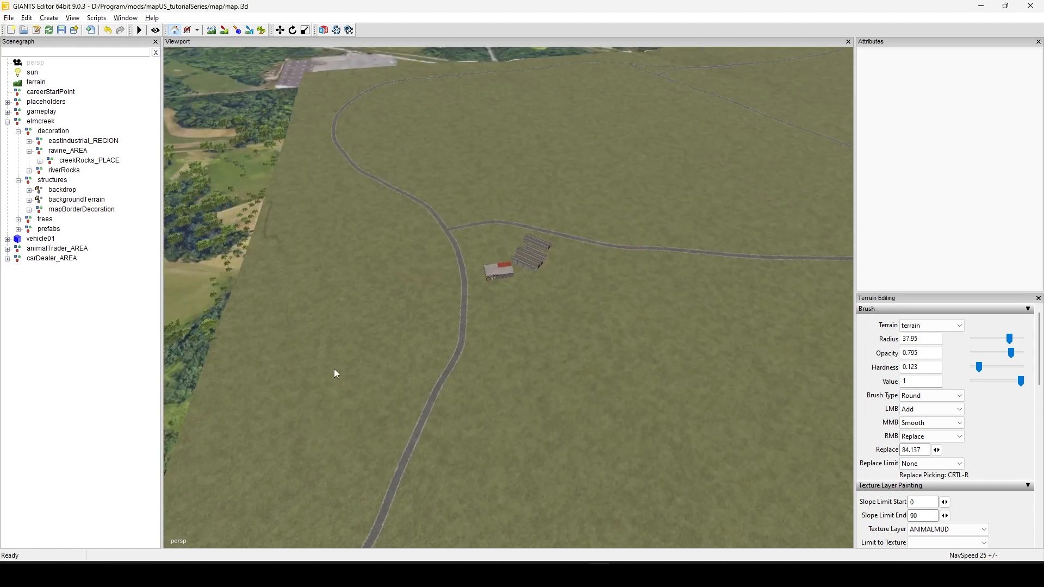
pyautogui.keyDown('alt'); pyautogui.moveTo(596, 359); pyautogui.dragTo(309, 365); pyautogui.keyUp('alt')
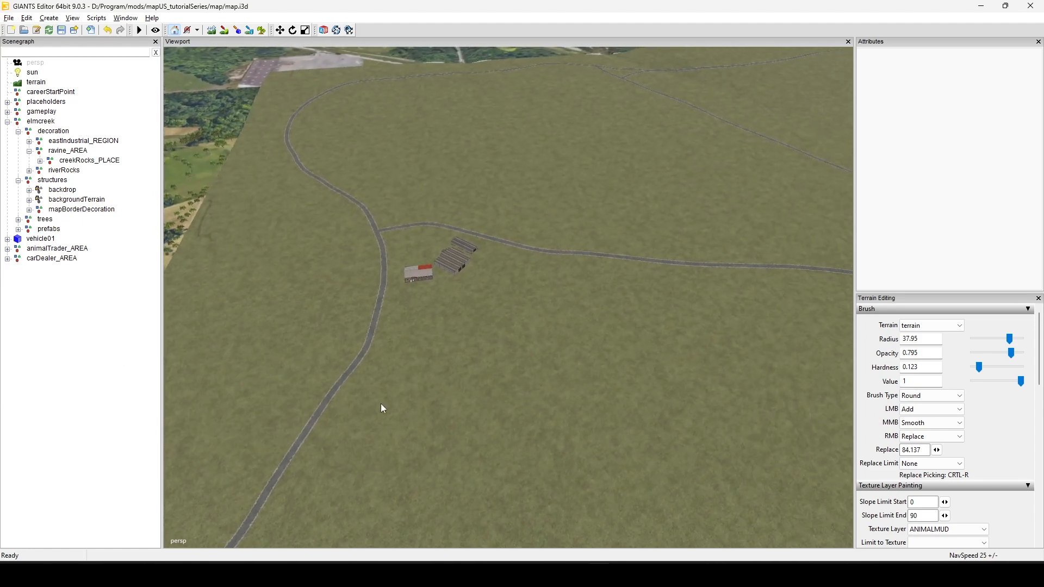
pyautogui.keyDown('alt'); pyautogui.moveTo(382, 408); pyautogui.dragTo(394, 347); pyautogui.keyUp('alt')
pyautogui.keyDown('alt'); pyautogui.moveTo(540, 323); pyautogui.dragTo(432, 334); pyautogui.keyUp('alt')
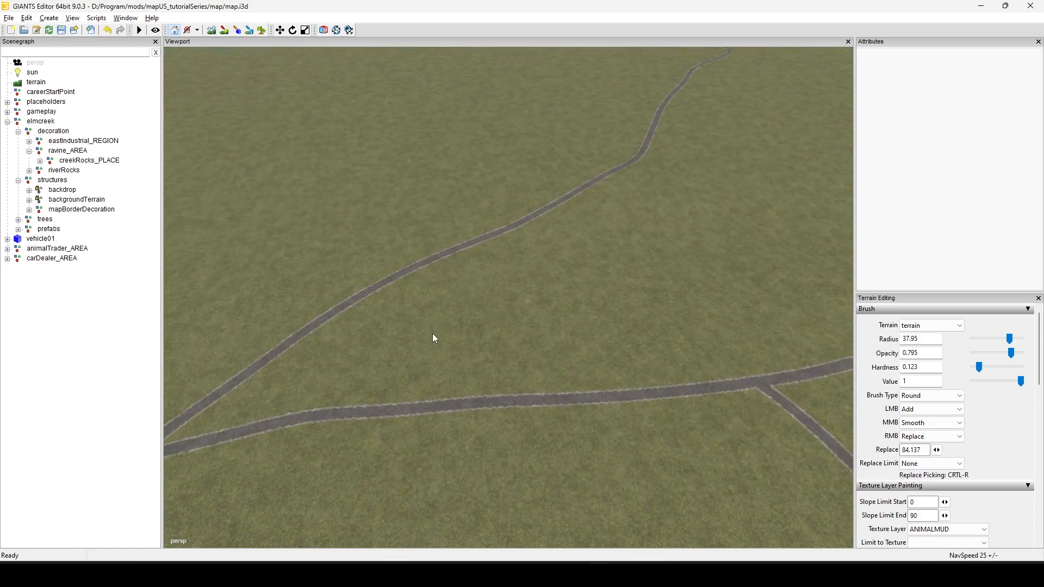
pyautogui.keyDown('alt'); pyautogui.moveTo(699, 311); pyautogui.dragTo(625, 314); pyautogui.keyUp('alt')
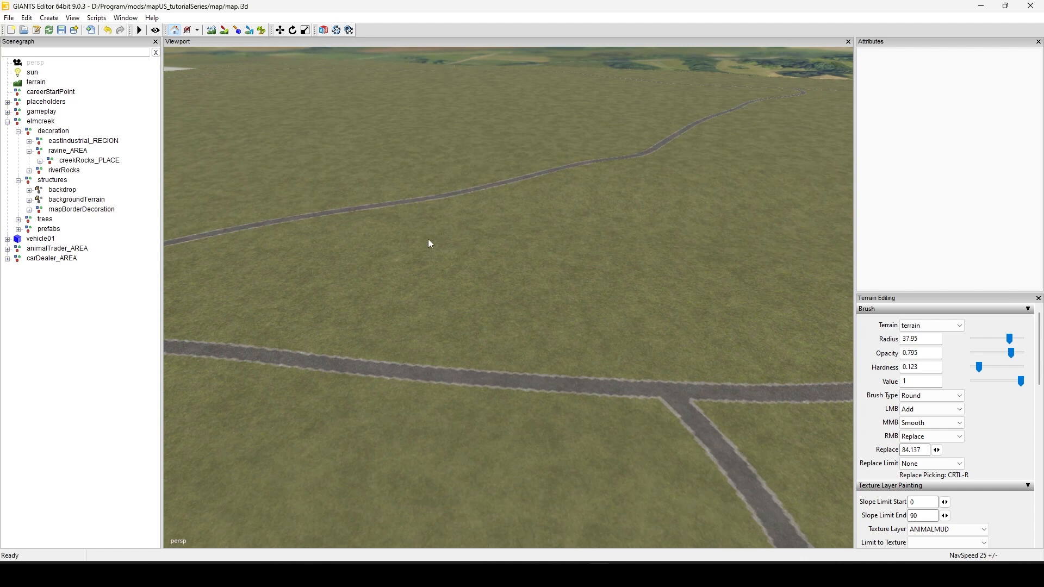
# Sample the terrain height on the grass beside the T-junction as the terrain brush's Replace value.
pyautogui.click(213, 31)
pyautogui.hotkey('ctrl', 'r')
pyautogui.press('Escape')
# Place animalTrader_AREA on the grass beside the T-junction and rotate it about 23° around the Y axis.
pyautogui.click(76, 249)
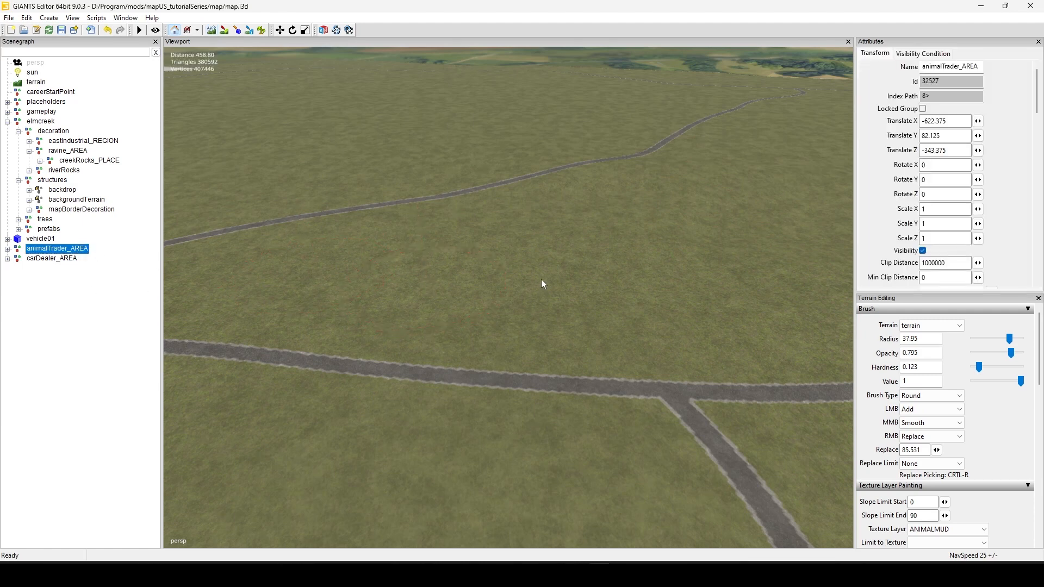
pyautogui.hotkey('ctrl', 'b')
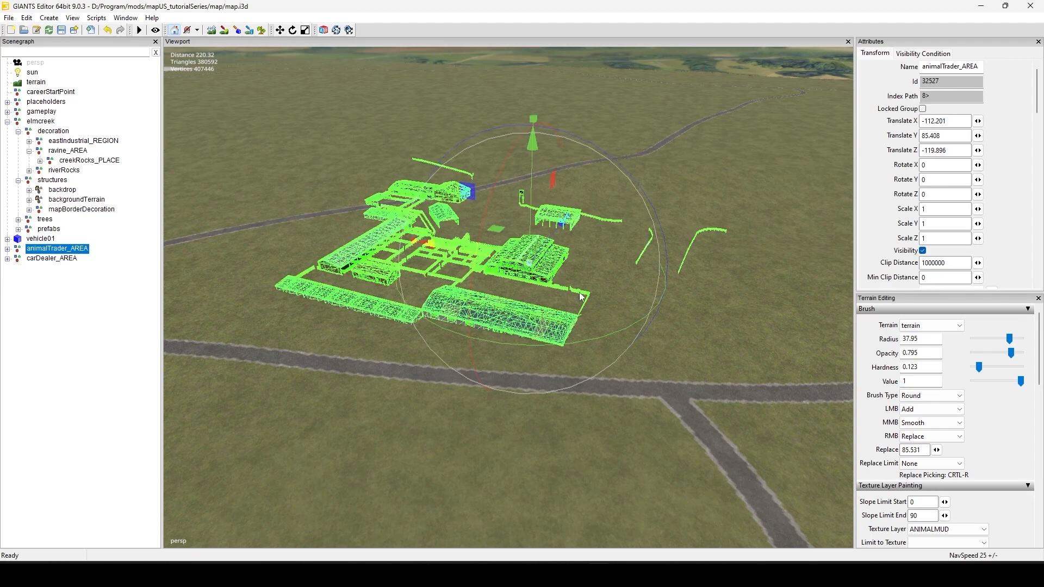
pyautogui.moveTo(585, 344); pyautogui.dragTo(664, 310)
pyautogui.keyDown('alt'); pyautogui.moveTo(698, 380); pyautogui.dragTo(644, 478, button='middle'); pyautogui.keyUp('alt')
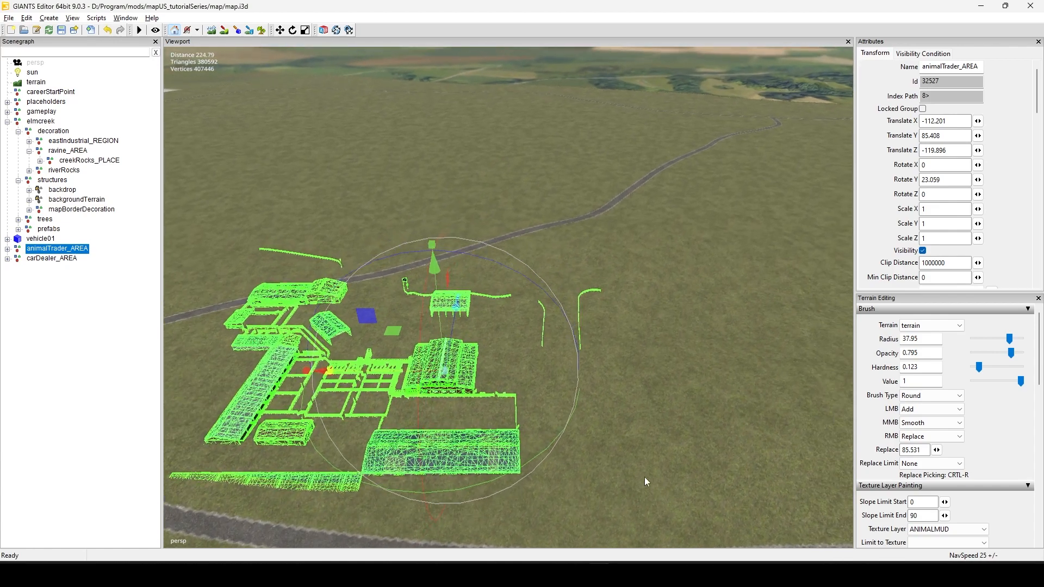
pyautogui.keyDown('alt'); pyautogui.moveTo(645, 477); pyautogui.dragTo(471, 496, button='right'); pyautogui.keyUp('alt')
pyautogui.keyDown('alt'); pyautogui.moveTo(471, 497); pyautogui.dragTo(378, 353, button='middle'); pyautogui.keyUp('alt')
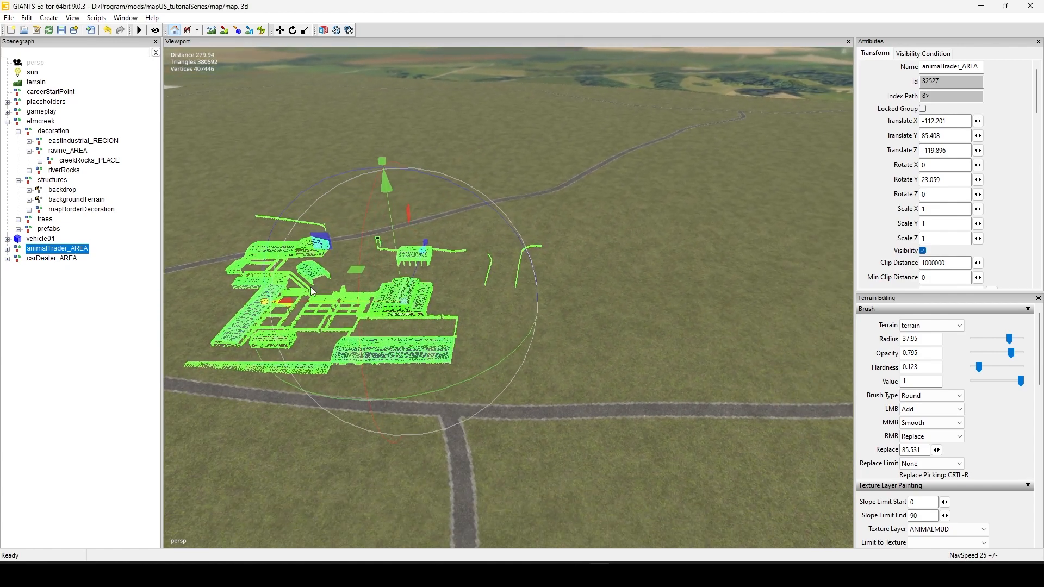
# Move animalTrader_AREA across the grass beside the T-junction to about X -180, Z -91.
pyautogui.moveTo(311, 286); pyautogui.dragTo(429, 324)
pyautogui.keyDown('alt'); pyautogui.moveTo(314, 406); pyautogui.dragTo(674, 345, button='right'); pyautogui.keyUp('alt')
pyautogui.keyDown('alt'); pyautogui.moveTo(677, 288); pyautogui.dragTo(750, 186, button='middle'); pyautogui.keyUp('alt')
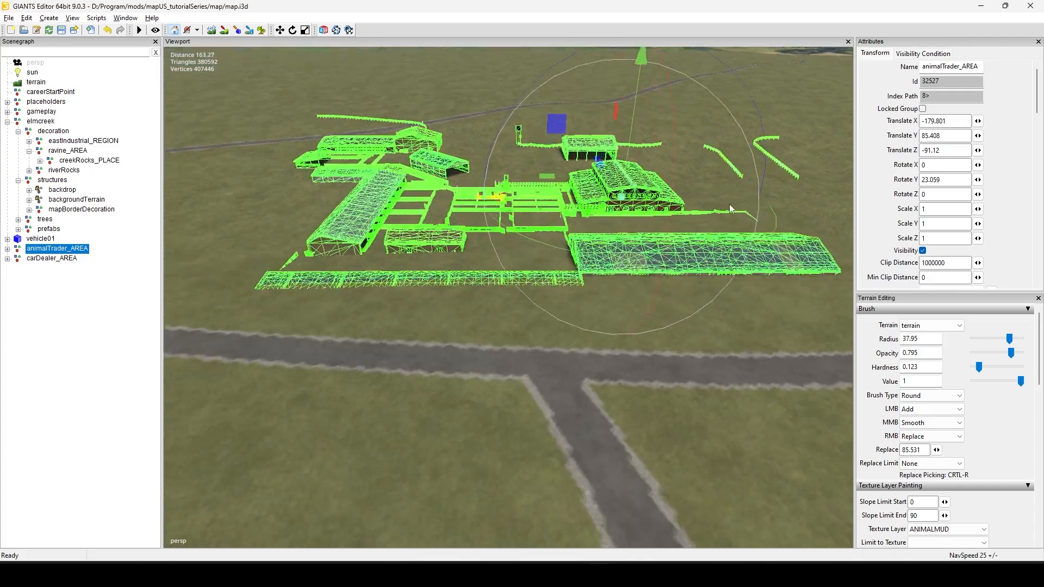
pyautogui.keyDown('alt'); pyautogui.moveTo(718, 253); pyautogui.dragTo(575, 506, button='middle'); pyautogui.keyUp('alt')
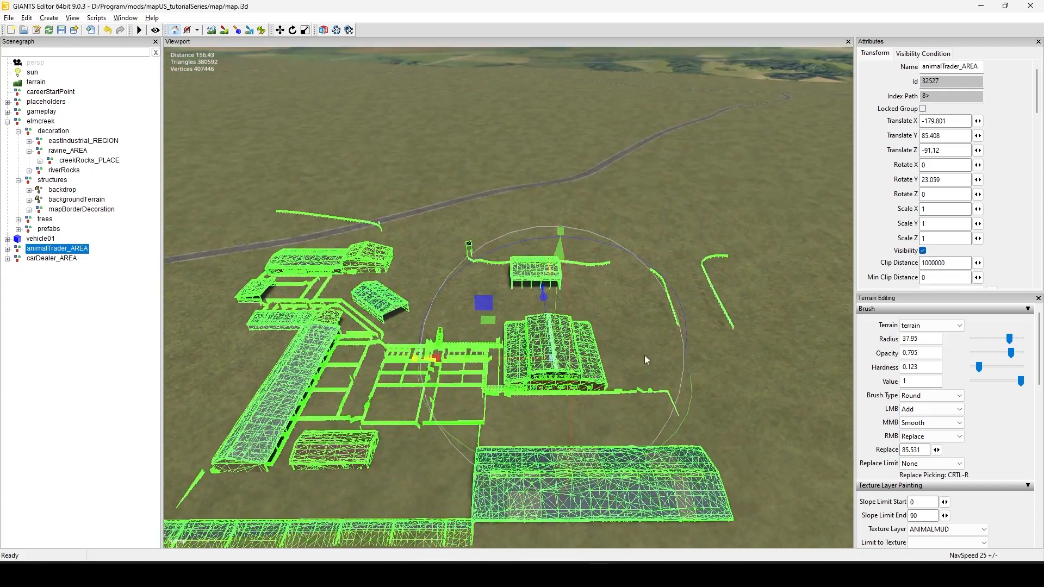
pyautogui.keyDown('alt'); pyautogui.moveTo(644, 355); pyautogui.dragTo(610, 462, button='middle'); pyautogui.keyUp('alt')
# Rotate animalTrader_AREA to about 47° around the Y axis and move it to about X -148, Z -60 beside the curved road.
pyautogui.keyDown('alt'); pyautogui.moveTo(603, 348); pyautogui.dragTo(403, 330); pyautogui.keyUp('alt')
pyautogui.keyDown('alt'); pyautogui.moveTo(403, 330); pyautogui.dragTo(500, 406, button='right'); pyautogui.keyUp('alt')
pyautogui.keyDown('alt'); pyautogui.moveTo(501, 406); pyautogui.dragTo(436, 332); pyautogui.keyUp('alt')
pyautogui.keyDown('alt'); pyautogui.moveTo(430, 272); pyautogui.dragTo(382, 281); pyautogui.keyUp('alt')
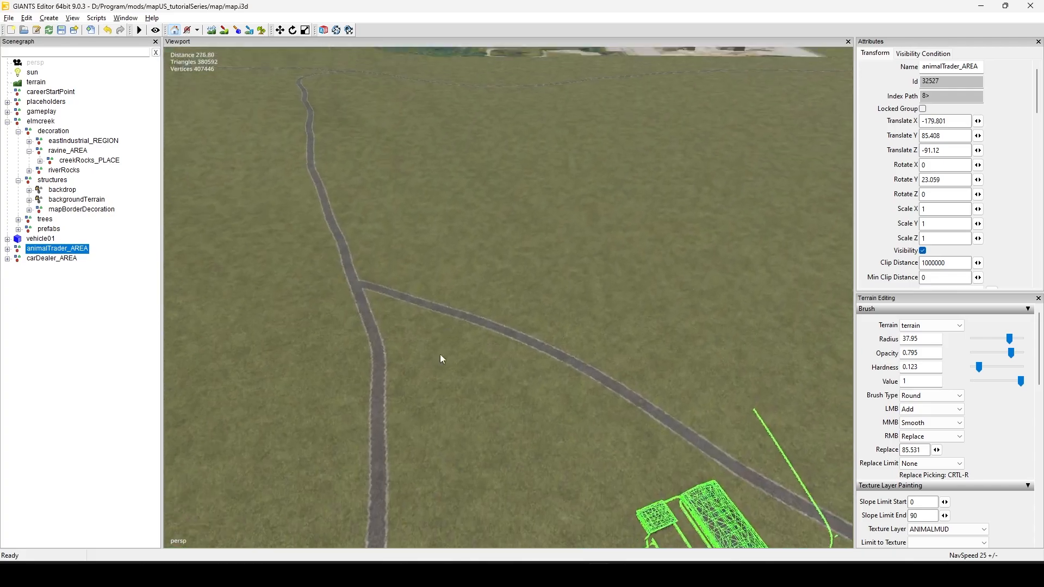
pyautogui.keyDown('alt'); pyautogui.moveTo(381, 281); pyautogui.dragTo(406, 339, button='right'); pyautogui.keyUp('alt')
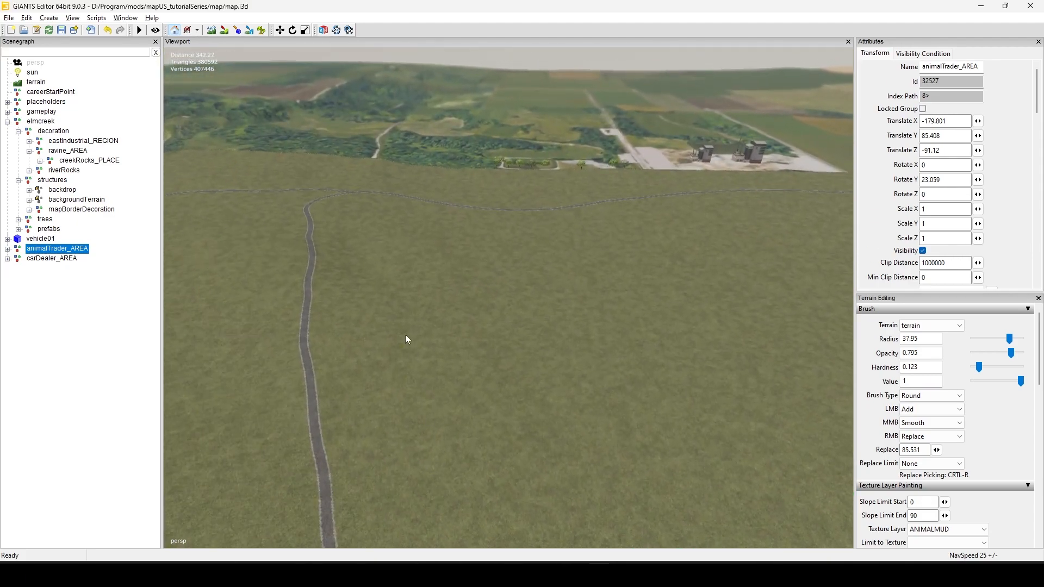
pyautogui.keyDown('alt'); pyautogui.moveTo(379, 360); pyautogui.dragTo(595, 283); pyautogui.keyUp('alt')
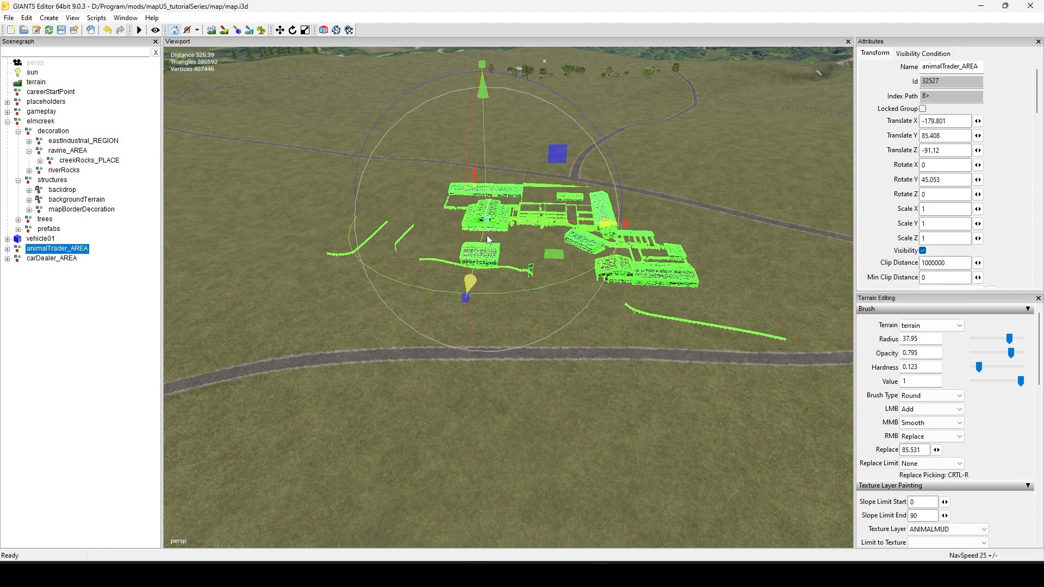
pyautogui.moveTo(487, 242); pyautogui.dragTo(542, 323)
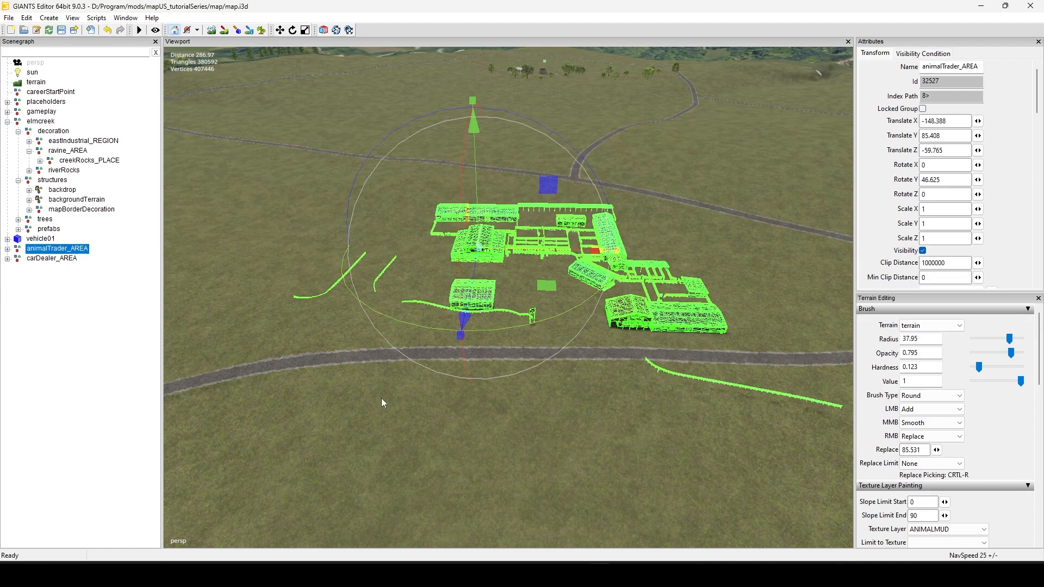
# Check how animalTrader_AREA sits between the surrounding roads and clear its selection.
pyautogui.keyDown('alt'); pyautogui.moveTo(380, 398); pyautogui.dragTo(1000, 307, button='right'); pyautogui.keyUp('alt')
pyautogui.keyDown('alt'); pyautogui.moveTo(558, 362); pyautogui.dragTo(670, 220, button='middle'); pyautogui.keyUp('alt')
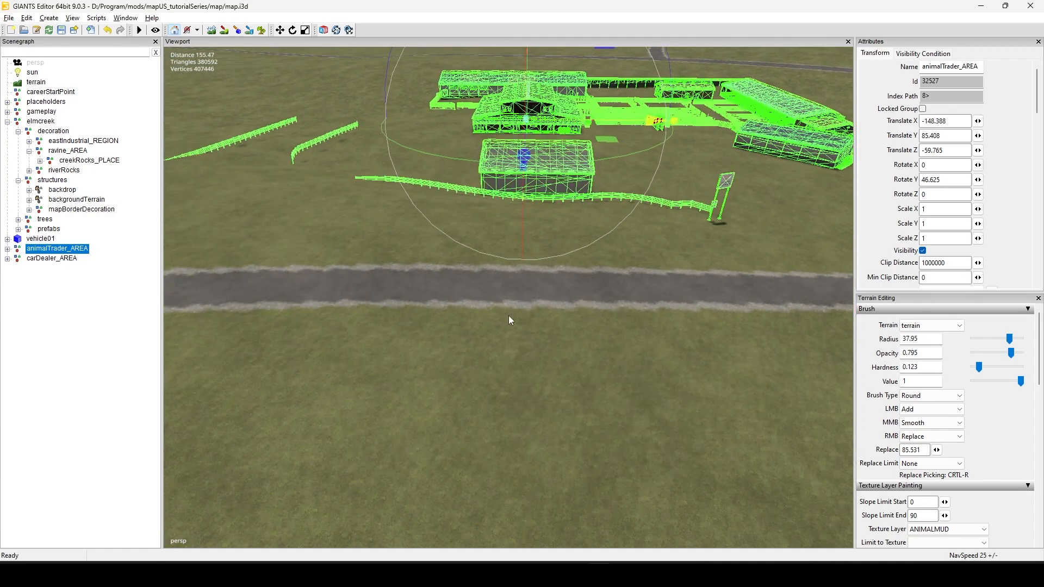
pyautogui.keyDown('alt'); pyautogui.moveTo(509, 317); pyautogui.dragTo(550, 415, button='middle'); pyautogui.keyUp('alt')
pyautogui.keyDown('alt'); pyautogui.moveTo(549, 416); pyautogui.dragTo(343, 428); pyautogui.keyUp('alt')
pyautogui.keyDown('alt'); pyautogui.moveTo(495, 340); pyautogui.dragTo(142, 288); pyautogui.keyUp('alt')
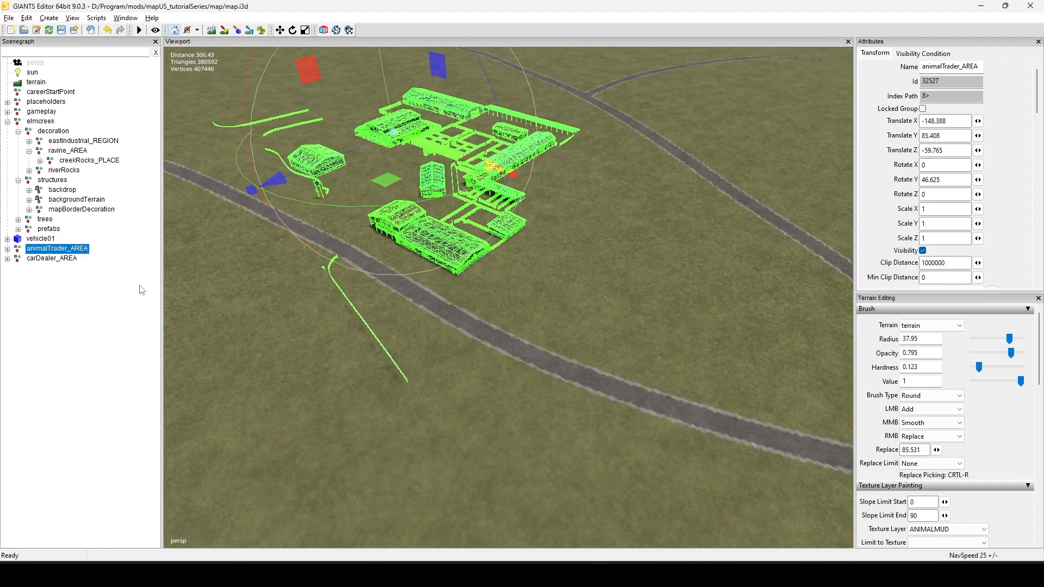
pyautogui.click(153, 302)
# Inspect the animal dealer's barns, sign and fences from ground level and from above for their distance to the roads.
pyautogui.keyDown('alt'); pyautogui.moveTo(385, 314); pyautogui.dragTo(422, 233); pyautogui.keyUp('alt')
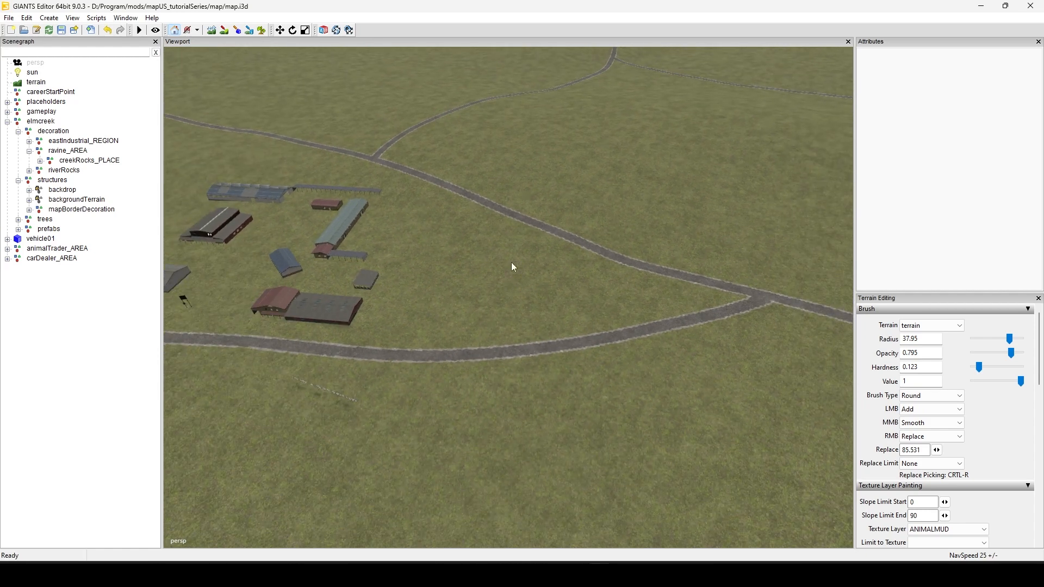
pyautogui.keyDown('alt'); pyautogui.moveTo(379, 354); pyautogui.dragTo(723, 108); pyautogui.keyUp('alt')
pyautogui.keyDown('alt'); pyautogui.moveTo(396, 369); pyautogui.dragTo(528, 336, button='right'); pyautogui.keyUp('alt')
pyautogui.keyDown('alt'); pyautogui.moveTo(527, 336); pyautogui.dragTo(605, 192, button='middle'); pyautogui.keyUp('alt')
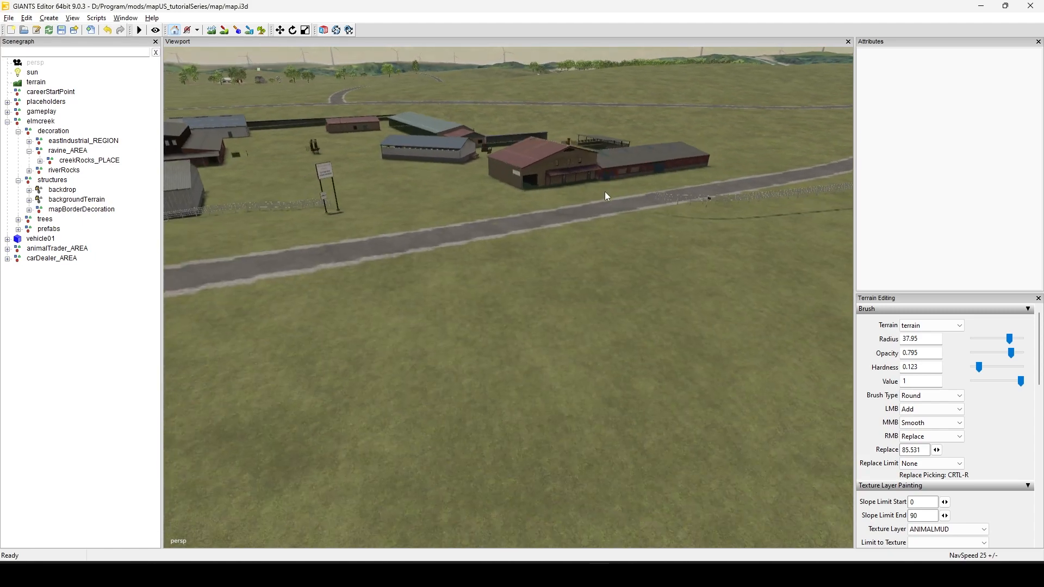
pyautogui.keyDown('alt'); pyautogui.moveTo(469, 332); pyautogui.dragTo(517, 305); pyautogui.keyUp('alt')
pyautogui.keyDown('alt'); pyautogui.moveTo(518, 305); pyautogui.dragTo(478, 334, button='right'); pyautogui.keyUp('alt')
pyautogui.keyDown('alt'); pyautogui.moveTo(479, 334); pyautogui.dragTo(690, 339, button='middle'); pyautogui.keyUp('alt')
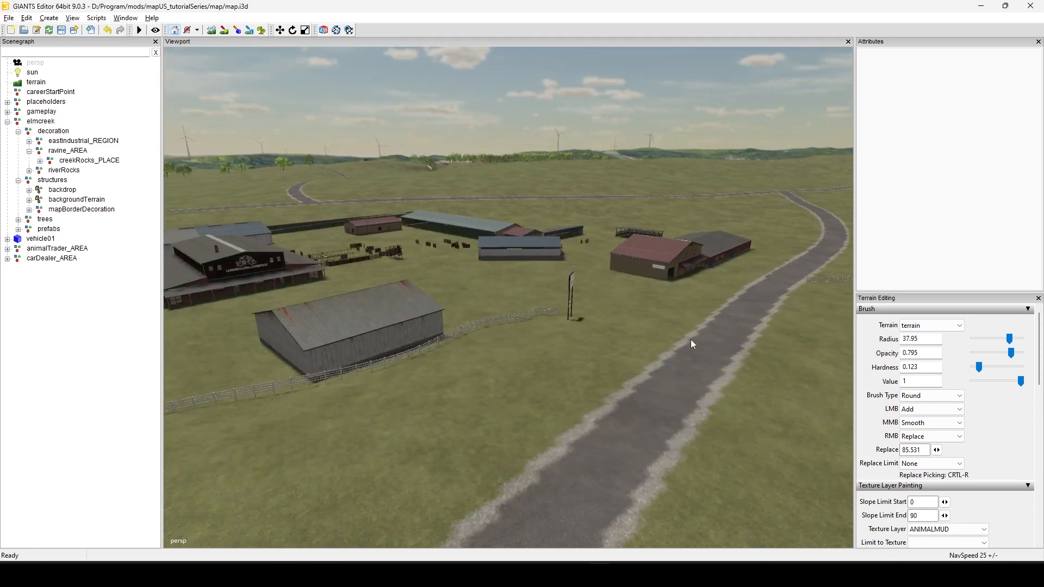
pyautogui.keyDown('alt'); pyautogui.moveTo(690, 339); pyautogui.dragTo(650, 354); pyautogui.keyUp('alt')
pyautogui.keyDown('alt'); pyautogui.moveTo(650, 353); pyautogui.dragTo(551, 369, button='right'); pyautogui.keyUp('alt')
pyautogui.keyDown('alt'); pyautogui.moveTo(551, 368); pyautogui.dragTo(559, 365); pyautogui.keyUp('alt')
pyautogui.keyDown('alt'); pyautogui.moveTo(560, 366); pyautogui.dragTo(599, 484, button='middle'); pyautogui.keyUp('alt')
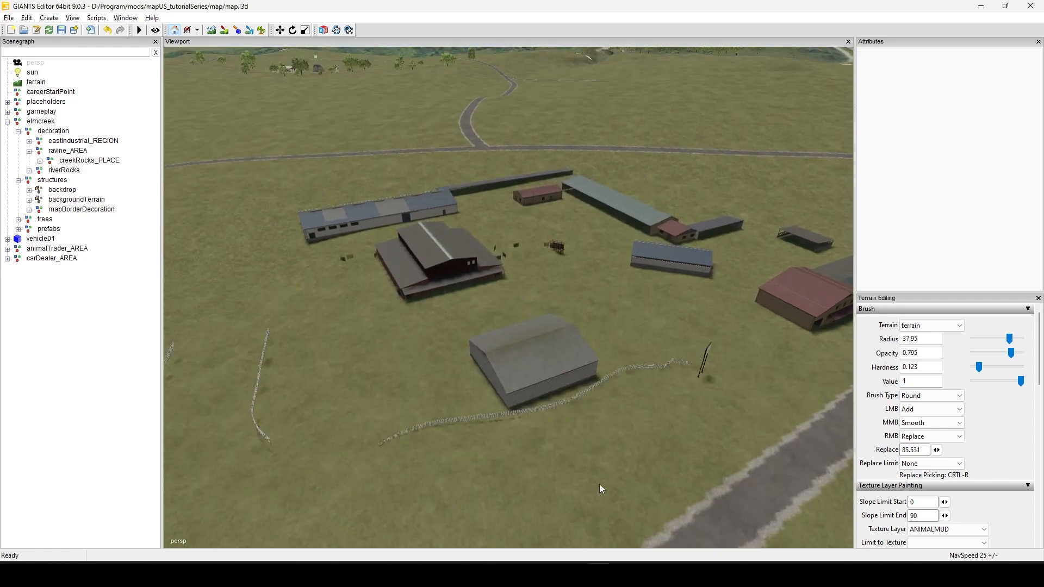
pyautogui.keyDown('alt'); pyautogui.moveTo(599, 484); pyautogui.dragTo(504, 463, button='right'); pyautogui.keyUp('alt')
pyautogui.keyDown('alt'); pyautogui.moveTo(504, 463); pyautogui.dragTo(609, 415); pyautogui.keyUp('alt')
pyautogui.keyDown('alt'); pyautogui.moveTo(608, 416); pyautogui.dragTo(505, 511, button='middle'); pyautogui.keyUp('alt')
pyautogui.keyDown('alt'); pyautogui.moveTo(503, 451); pyautogui.dragTo(412, 456); pyautogui.keyUp('alt')
# Return to the car dealer and examine its halls and fences for their layout beside the road junction.
pyautogui.keyDown('alt'); pyautogui.moveTo(287, 299); pyautogui.dragTo(556, 404, button='middle'); pyautogui.keyUp('alt')
pyautogui.keyDown('alt'); pyautogui.moveTo(557, 403); pyautogui.dragTo(289, 250); pyautogui.keyUp('alt')
pyautogui.keyDown('alt'); pyautogui.moveTo(288, 250); pyautogui.dragTo(591, 356, button='middle'); pyautogui.keyUp('alt')
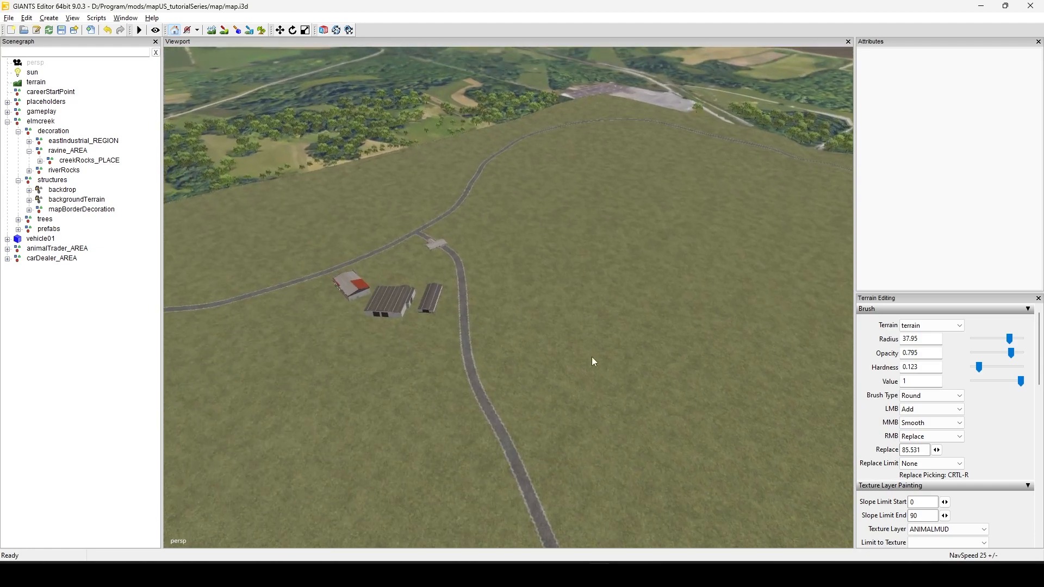
pyautogui.keyDown('alt'); pyautogui.moveTo(591, 357); pyautogui.dragTo(330, 384); pyautogui.keyUp('alt')
pyautogui.keyDown('alt'); pyautogui.moveTo(330, 383); pyautogui.dragTo(494, 211, button='right'); pyautogui.keyUp('alt')
pyautogui.keyDown('alt'); pyautogui.moveTo(493, 211); pyautogui.dragTo(611, 330, button='middle'); pyautogui.keyUp('alt')
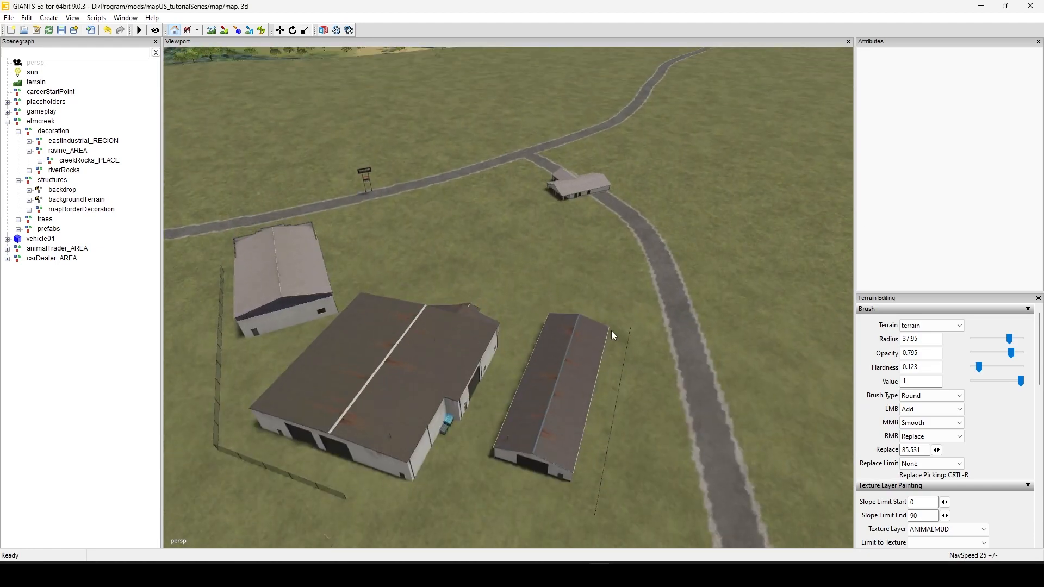
pyautogui.keyDown('alt'); pyautogui.moveTo(611, 331); pyautogui.dragTo(495, 348); pyautogui.keyUp('alt')
pyautogui.keyDown('alt'); pyautogui.moveTo(587, 376); pyautogui.dragTo(103, 190, button='middle'); pyautogui.keyUp('alt')
pyautogui.keyDown('alt'); pyautogui.moveTo(538, 345); pyautogui.dragTo(511, 274); pyautogui.keyUp('alt')
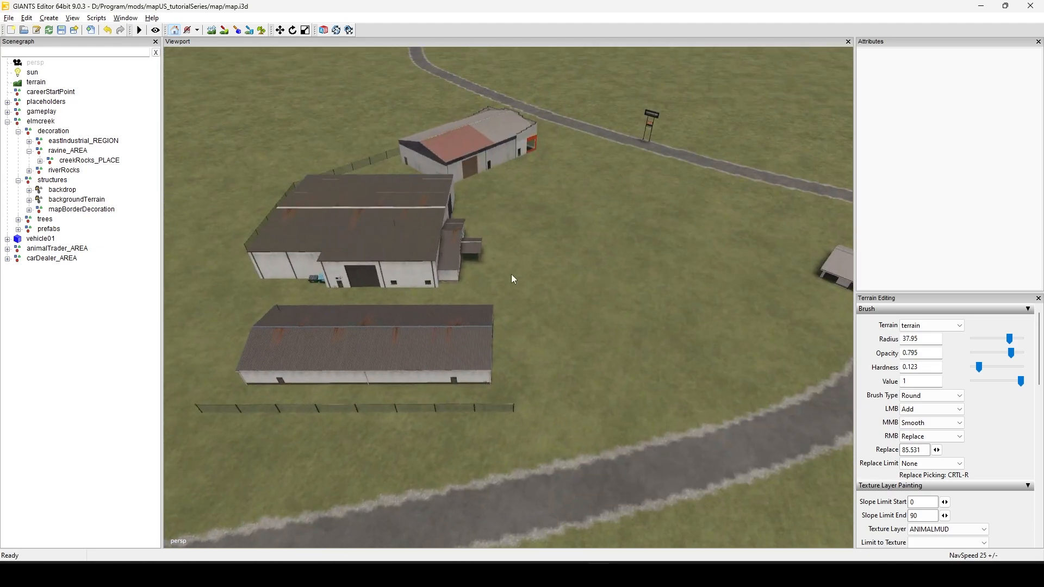
pyautogui.keyDown('alt'); pyautogui.moveTo(511, 274); pyautogui.dragTo(520, 359, button='right'); pyautogui.keyUp('alt')
pyautogui.keyDown('alt'); pyautogui.moveTo(521, 358); pyautogui.dragTo(515, 338); pyautogui.keyUp('alt')
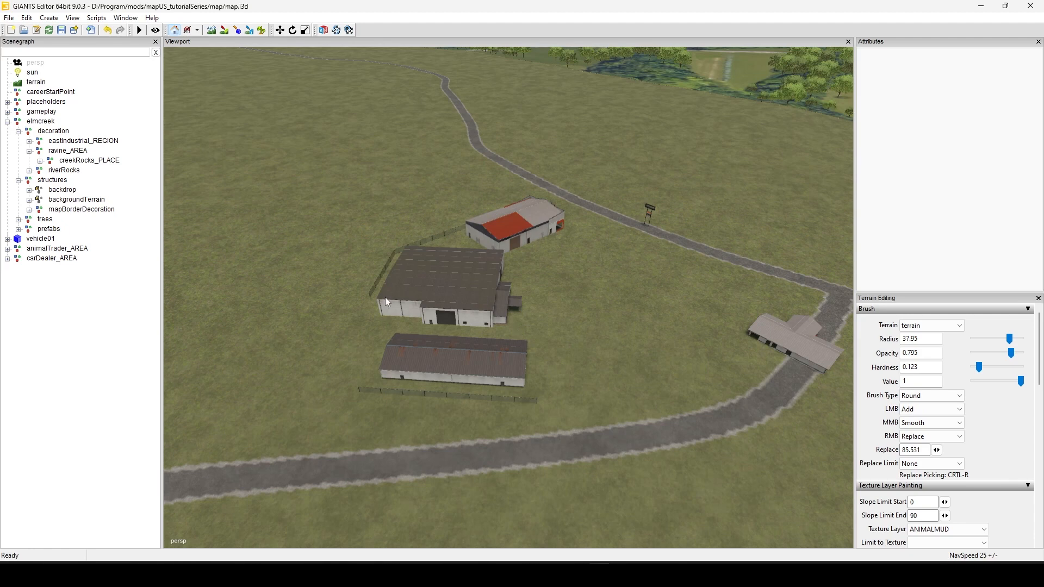
# Examine the car dealer's building on the road, its roadside sign and the fence beside the curved road.
pyautogui.keyDown('alt'); pyautogui.moveTo(607, 347); pyautogui.dragTo(588, 383); pyautogui.keyUp('alt')
pyautogui.keyDown('alt'); pyautogui.moveTo(588, 383); pyautogui.dragTo(513, 418, button='middle'); pyautogui.keyUp('alt')
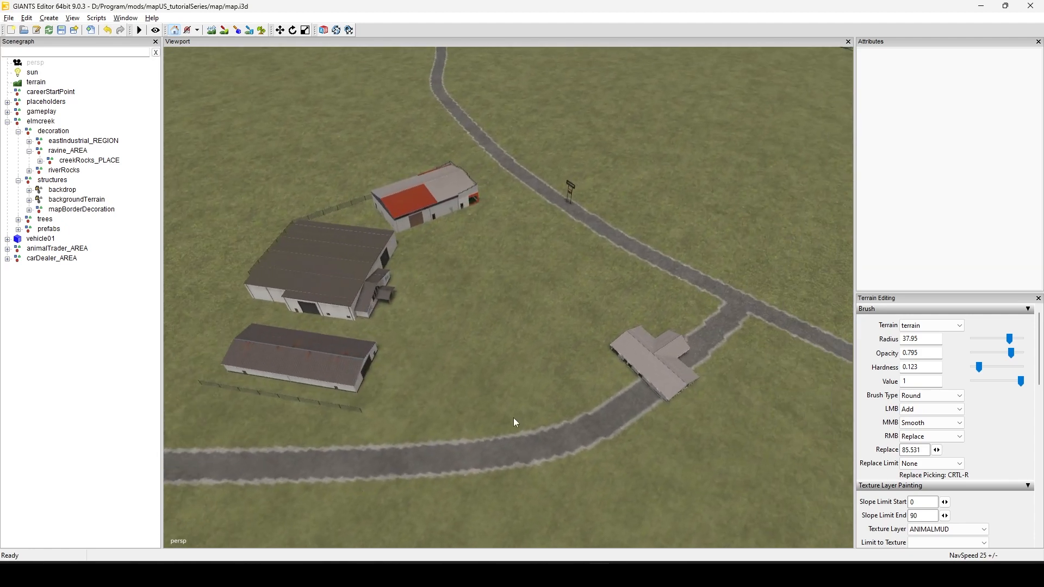
pyautogui.keyDown('alt'); pyautogui.moveTo(513, 417); pyautogui.dragTo(519, 372); pyautogui.keyUp('alt')
pyautogui.keyDown('alt'); pyautogui.moveTo(519, 371); pyautogui.dragTo(261, 157, button='middle'); pyautogui.keyUp('alt')
pyautogui.keyDown('alt'); pyautogui.moveTo(260, 158); pyautogui.dragTo(538, 234, button='right'); pyautogui.keyUp('alt')
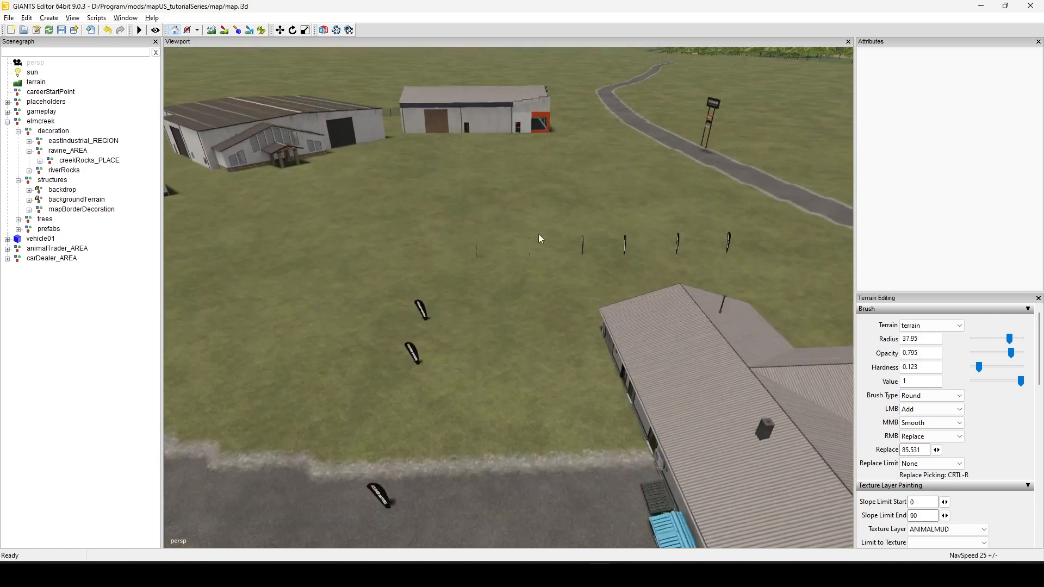
pyautogui.keyDown('alt'); pyautogui.moveTo(538, 234); pyautogui.dragTo(624, 284, button='middle'); pyautogui.keyUp('alt')
pyautogui.keyDown('alt'); pyautogui.moveTo(624, 285); pyautogui.dragTo(525, 313); pyautogui.keyUp('alt')
pyautogui.keyDown('alt'); pyautogui.moveTo(525, 314); pyautogui.dragTo(837, 416, button='middle'); pyautogui.keyUp('alt')
pyautogui.keyDown('alt'); pyautogui.moveTo(489, 353); pyautogui.dragTo(680, 326, button='right'); pyautogui.keyUp('alt')
pyautogui.keyDown('alt'); pyautogui.moveTo(680, 326); pyautogui.dragTo(791, 368); pyautogui.keyUp('alt')
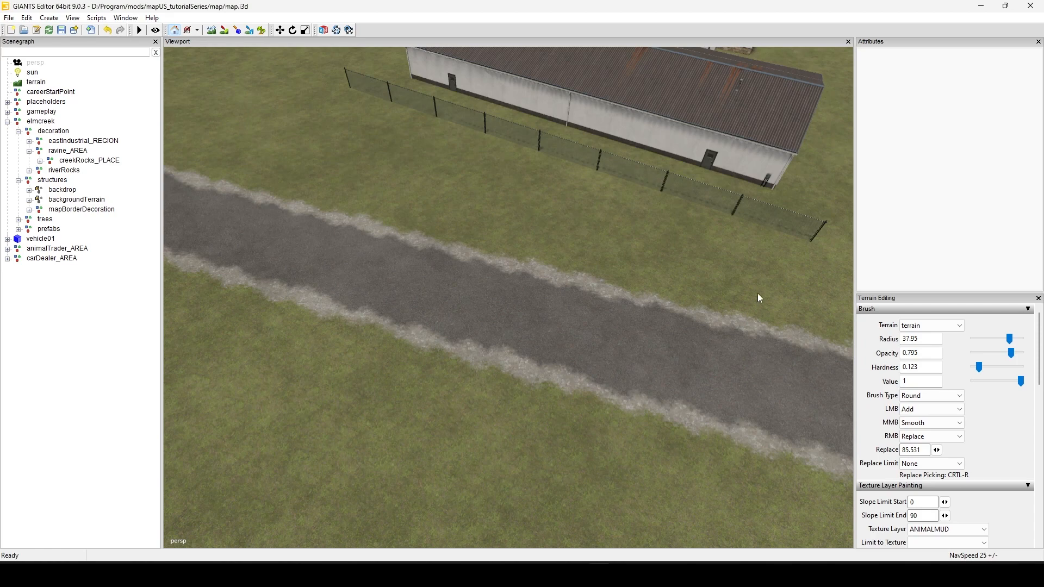
pyautogui.keyDown('alt'); pyautogui.moveTo(696, 220); pyautogui.dragTo(546, 337, button='right'); pyautogui.keyUp('alt')
pyautogui.keyDown('alt'); pyautogui.moveTo(546, 338); pyautogui.dragTo(584, 291); pyautogui.keyUp('alt')
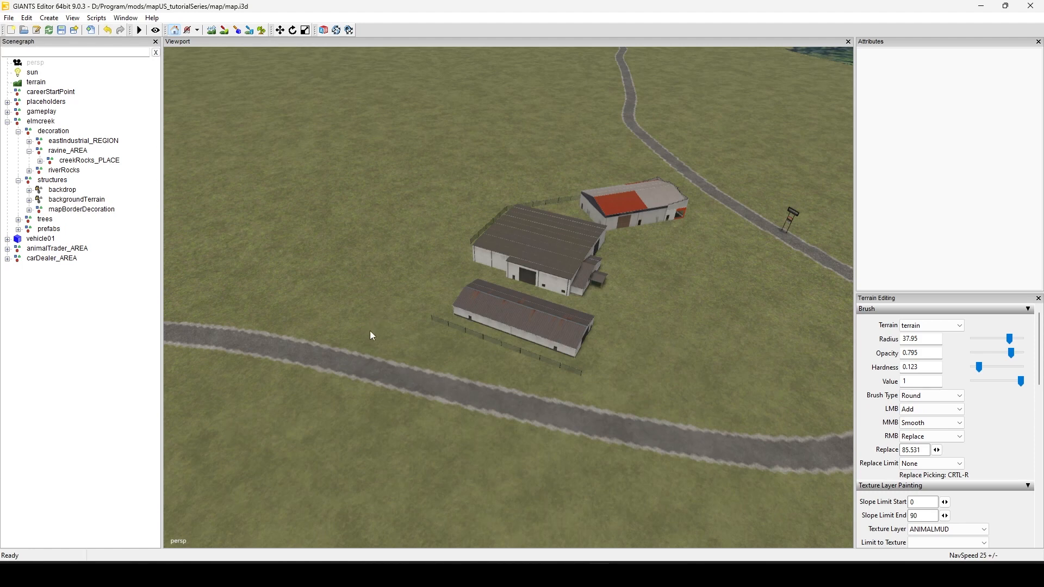
pyautogui.moveTo(370, 331); pyautogui.dragTo(495, 310, button='right')
pyautogui.moveTo(570, 335); pyautogui.dragTo(592, 374, button='right')
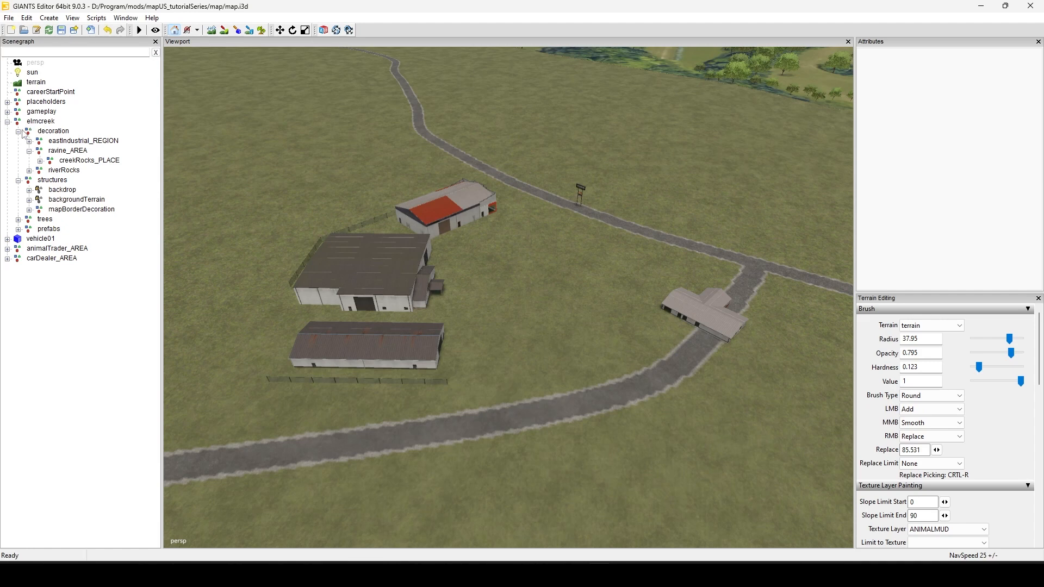
# Collapse the elmcreek group, expand gameplay, and select and expand its animalLoadingTriggers group.
pyautogui.click(8, 121)
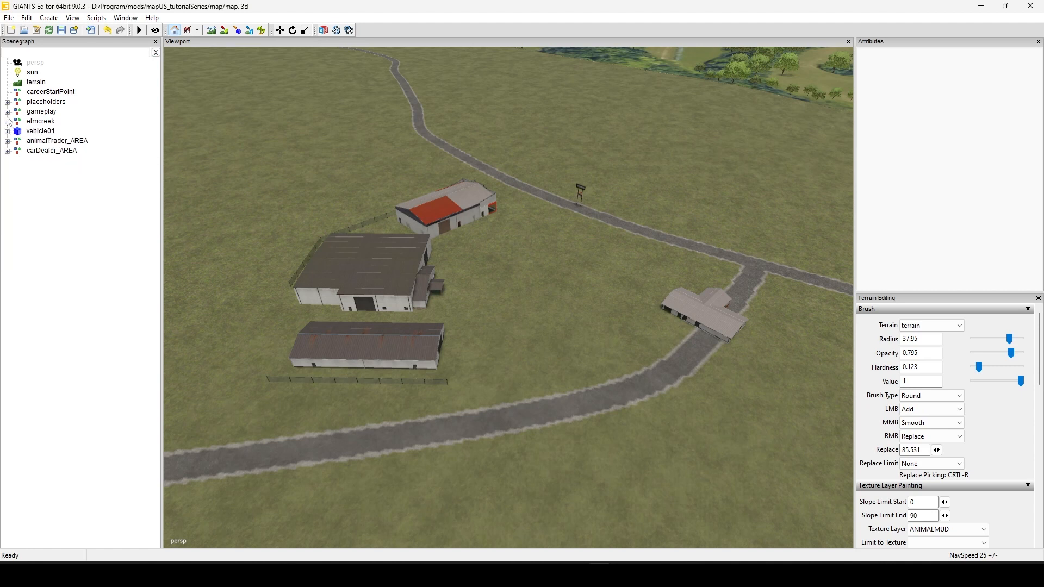
pyautogui.click(7, 111)
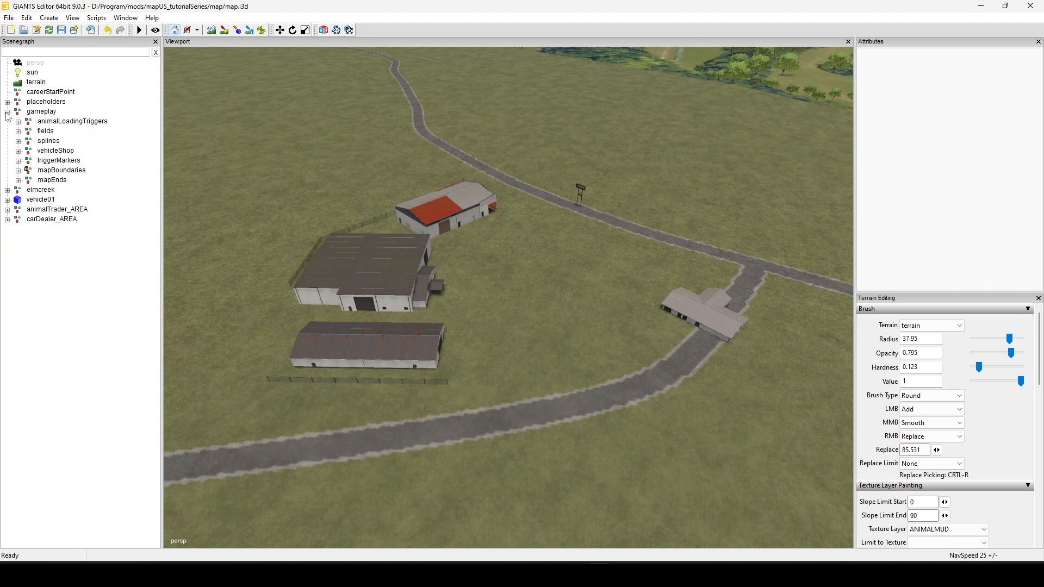
pyautogui.click(61, 122)
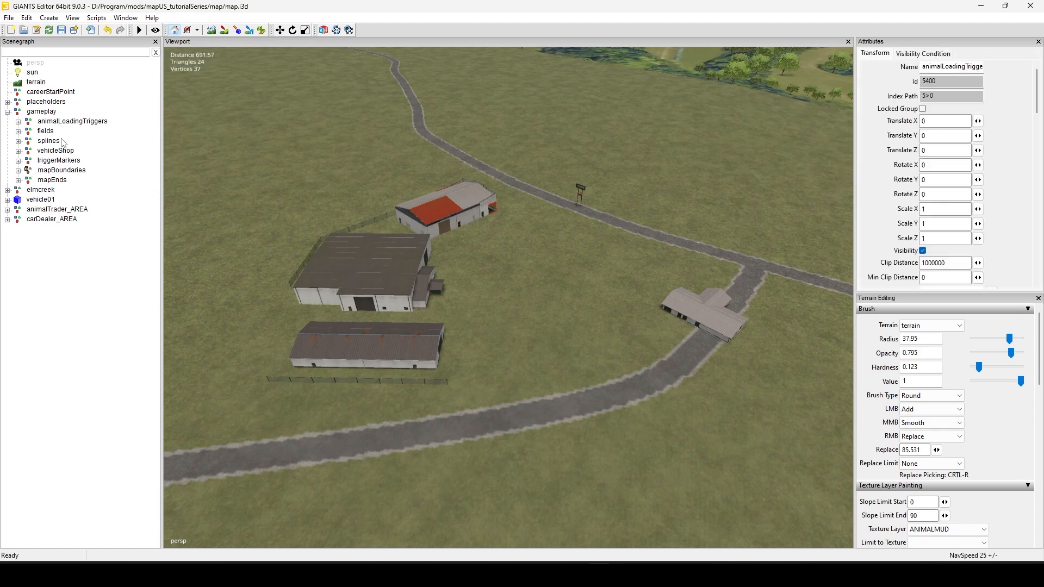
pyautogui.keyDown('alt'); pyautogui.moveTo(552, 278); pyautogui.dragTo(257, 468, button='middle'); pyautogui.keyUp('alt')
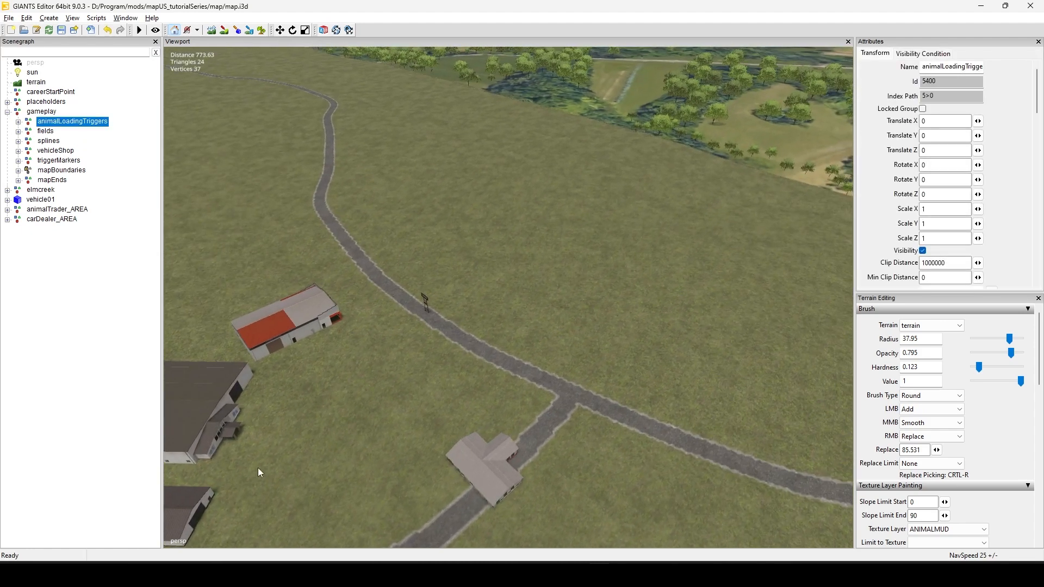
pyautogui.keyDown('alt'); pyautogui.moveTo(521, 375); pyautogui.dragTo(248, 370); pyautogui.keyUp('alt')
pyautogui.scroll(5, 517, 324)
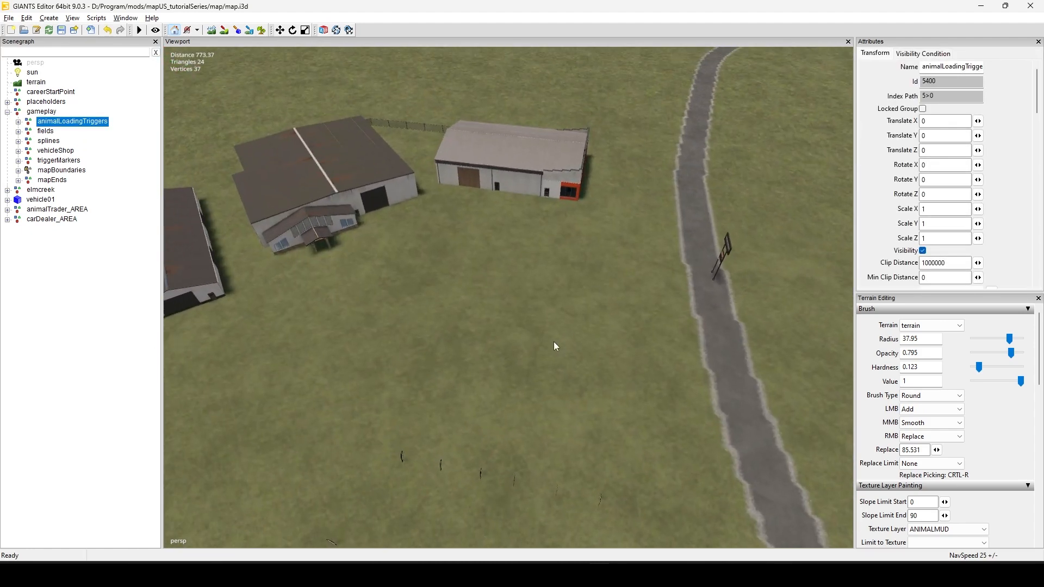
pyautogui.click(18, 122)
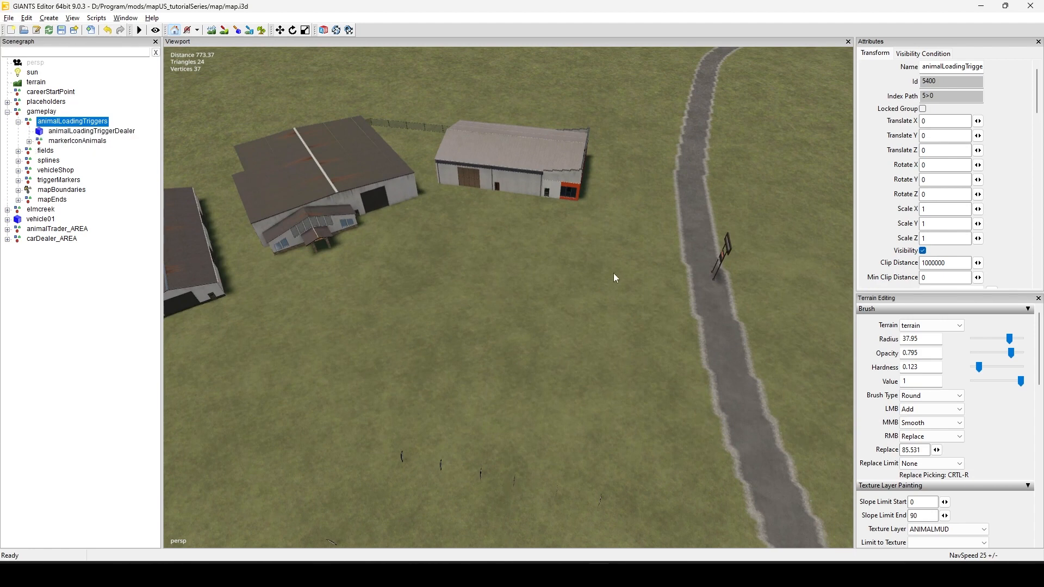
# Place animalLoadingTriggers on the grass before the livestock pens' loading ramp, at about X -106, Y 85, Z -74.
pyautogui.keyDown('alt'); pyautogui.moveTo(613, 273); pyautogui.dragTo(567, 360); pyautogui.keyUp('alt')
pyautogui.scroll(3, 378, 174)
pyautogui.scroll(3, 168, 462)
pyautogui.scroll(5, 566, 360)
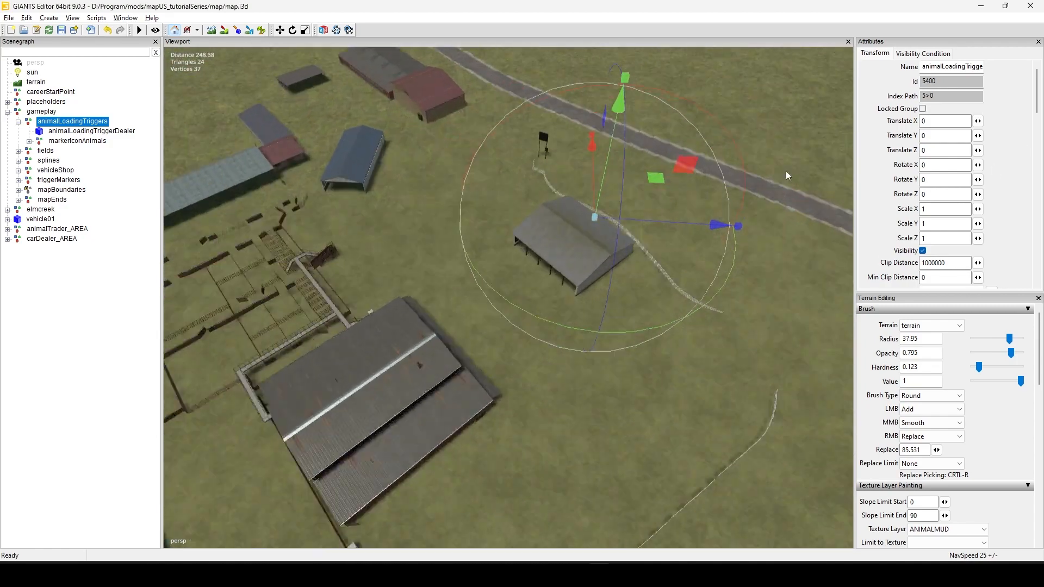
pyautogui.keyDown('alt'); pyautogui.moveTo(786, 172); pyautogui.dragTo(568, 479, button='middle'); pyautogui.keyUp('alt')
pyautogui.keyDown('alt'); pyautogui.moveTo(569, 479); pyautogui.dragTo(398, 351); pyautogui.keyUp('alt')
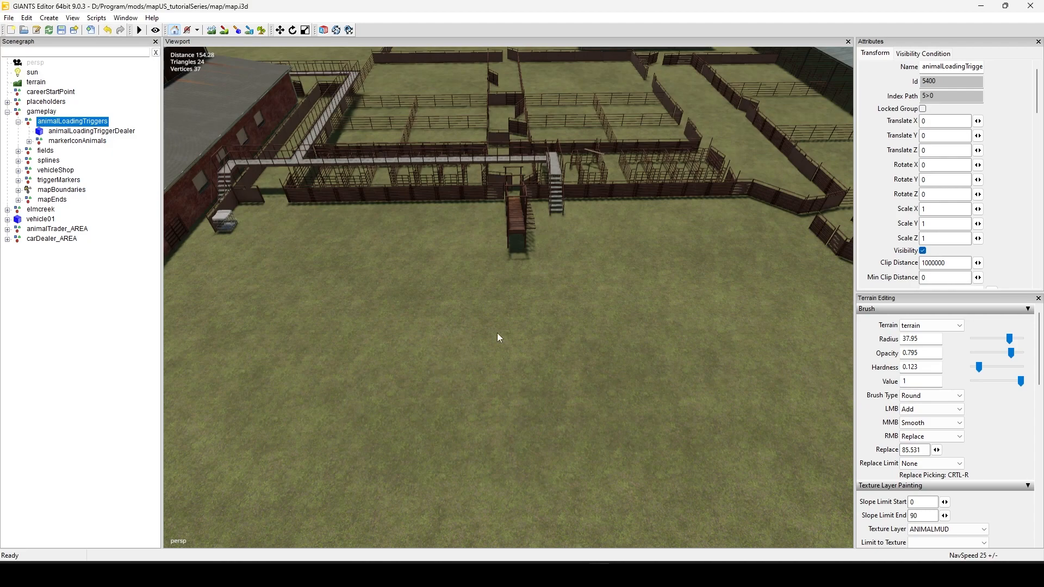
pyautogui.hotkey('ctrl', 'b')
# Place the animalLoadingTriggerDealer trigger on the grass before the loading ramp, at about X 1, Y 0, Z -0.4 within its group.
pyautogui.keyDown('alt'); pyautogui.moveTo(585, 403); pyautogui.dragTo(423, 472, button='right'); pyautogui.keyUp('alt')
pyautogui.moveTo(423, 472)
pyautogui.keyDown('alt'); pyautogui.mouseDown()
pyautogui.moveTo(334, 449)
pyautogui.moveTo(315, 414)
pyautogui.moveTo(568, 446)
pyautogui.moveTo(690, 441)
pyautogui.moveTo(516, 423)
pyautogui.moveTo(408, 484)
pyautogui.mouseUp(); pyautogui.keyUp('alt')
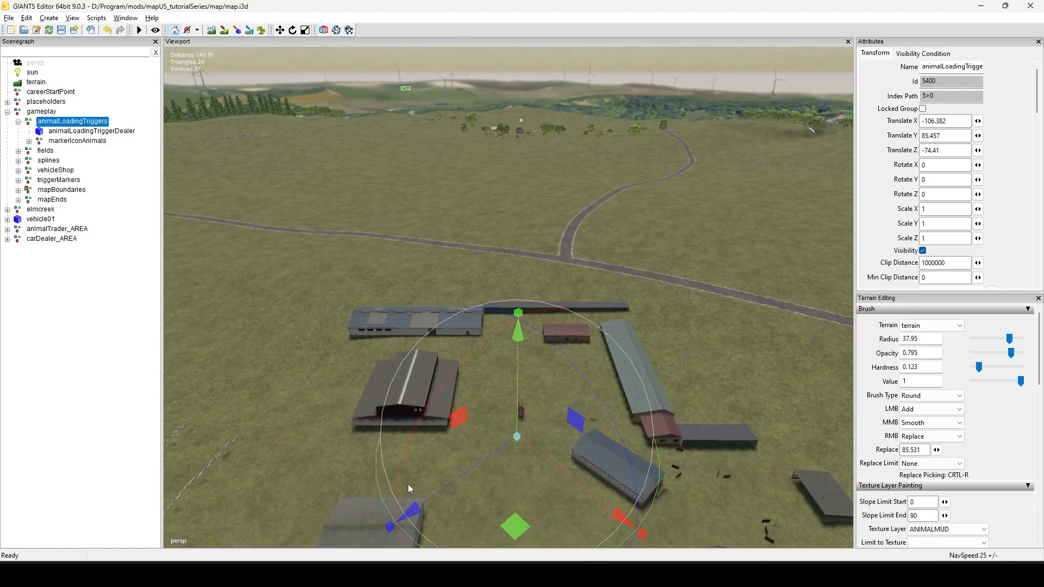
pyautogui.keyDown('alt'); pyautogui.moveTo(408, 484); pyautogui.dragTo(735, 356, button='right'); pyautogui.keyUp('alt')
pyautogui.keyDown('alt'); pyautogui.moveTo(735, 356); pyautogui.dragTo(638, 302, button='middle'); pyautogui.keyUp('alt')
pyautogui.keyDown('alt'); pyautogui.moveTo(638, 303); pyautogui.dragTo(623, 339, button='right'); pyautogui.keyUp('alt')
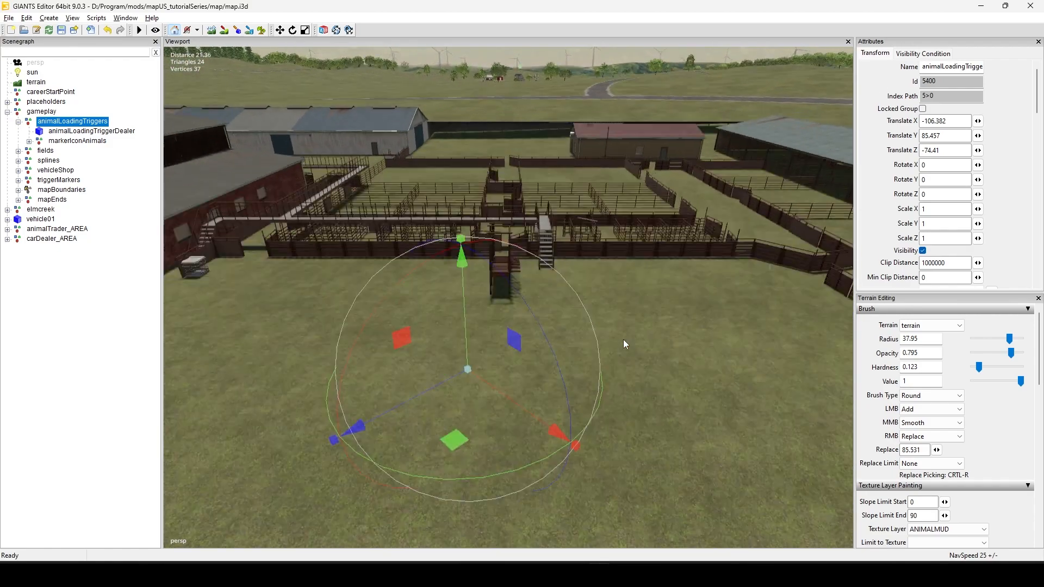
pyautogui.keyDown('alt'); pyautogui.moveTo(623, 339); pyautogui.dragTo(645, 401, button='middle'); pyautogui.keyUp('alt')
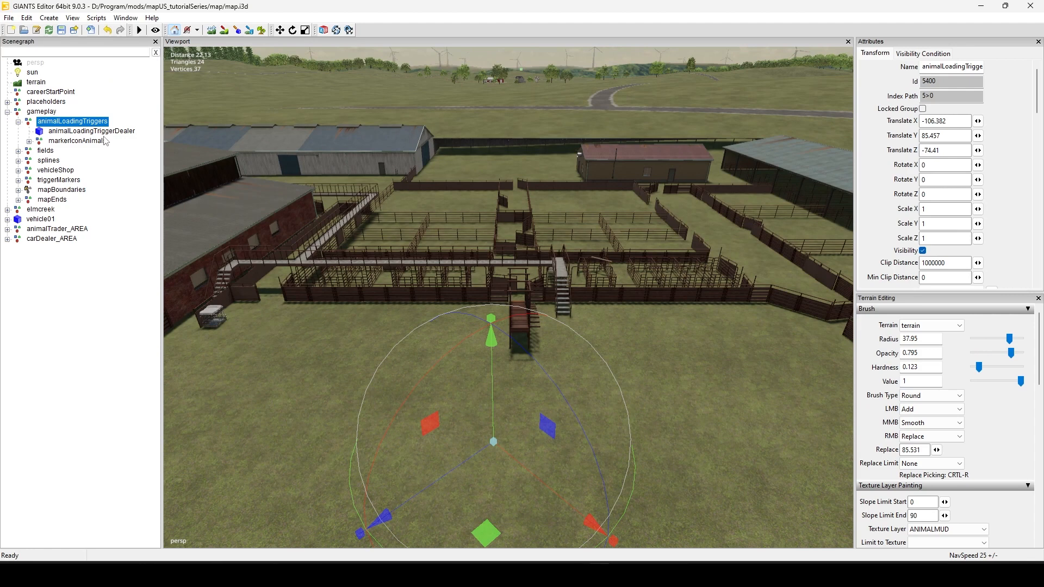
pyautogui.click(109, 131)
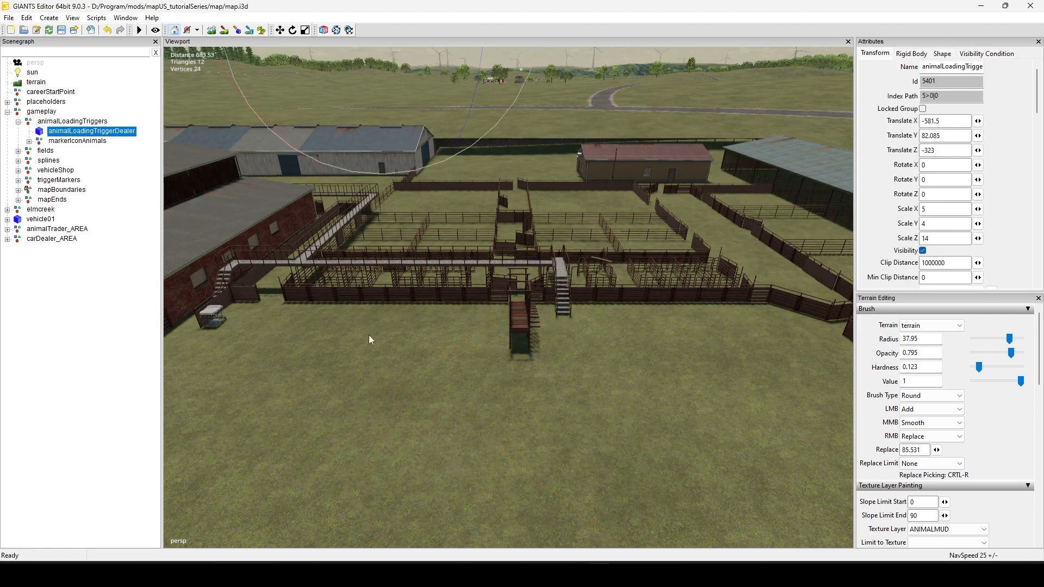
pyautogui.hotkey('ctrl', 'b')
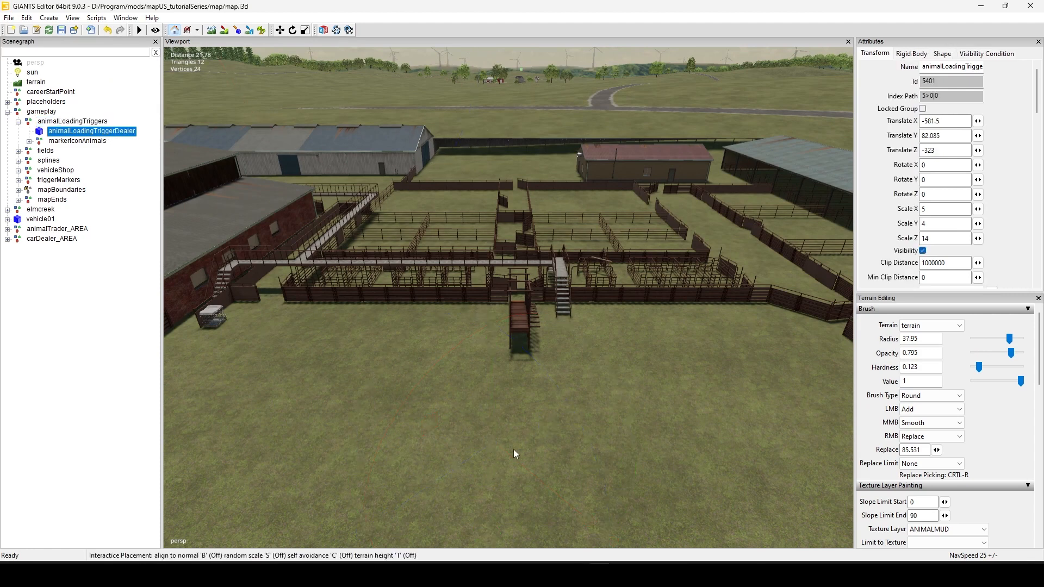
pyautogui.click(513, 449)
pyautogui.scroll(-5, 702, 300)
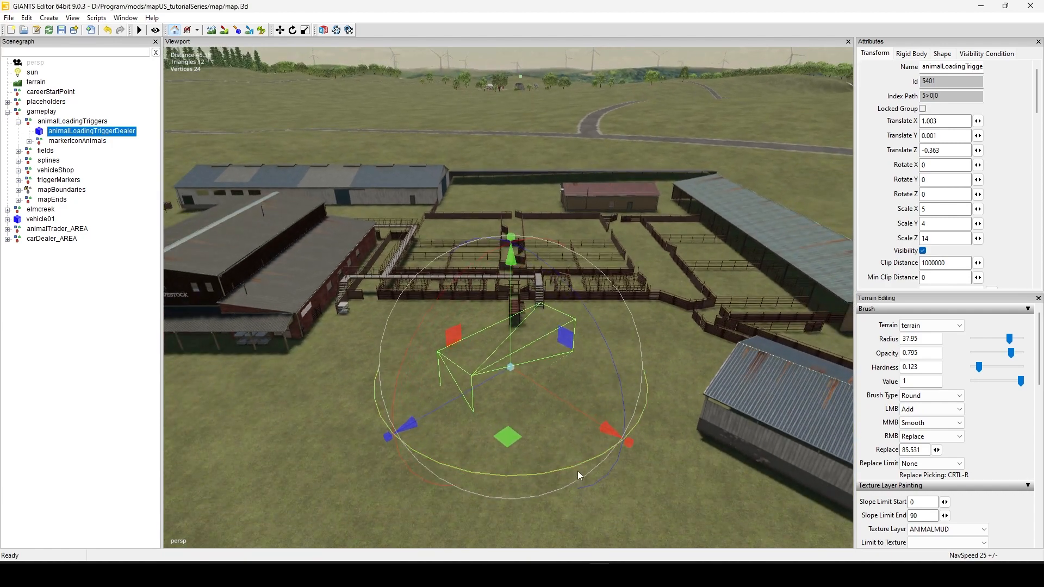
# Rotate the animalLoadingTriggerDealer trigger to about -41 degrees around Y and expand the triggerMarkers group.
pyautogui.moveTo(576, 464); pyautogui.dragTo(481, 422)
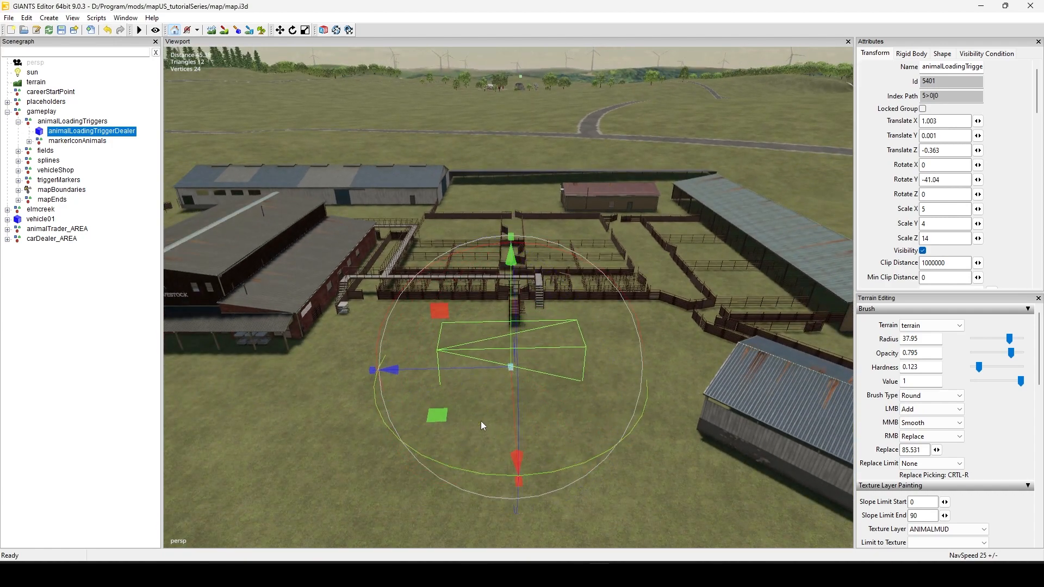
pyautogui.click(100, 143)
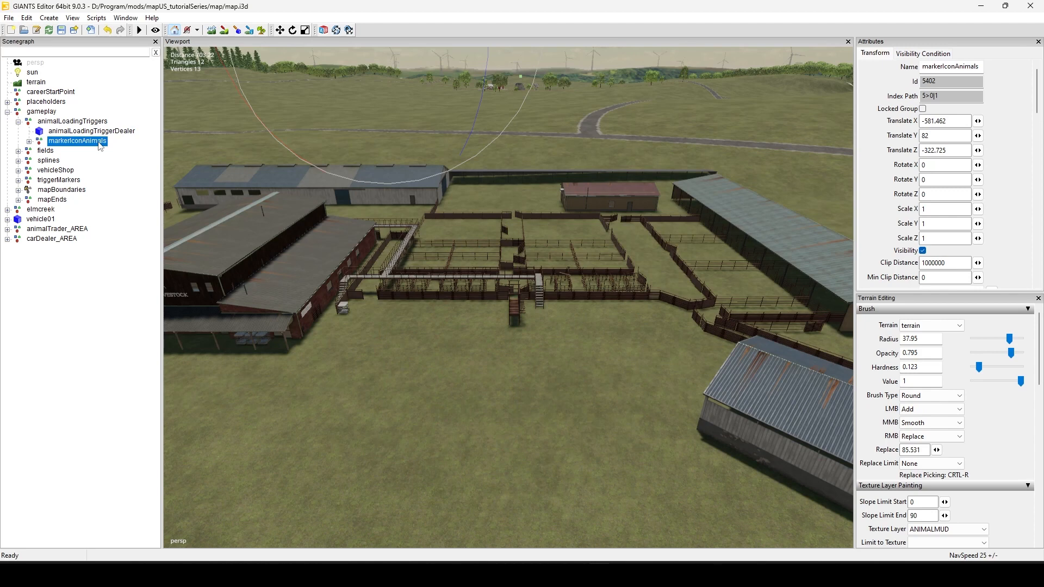
pyautogui.click(20, 185)
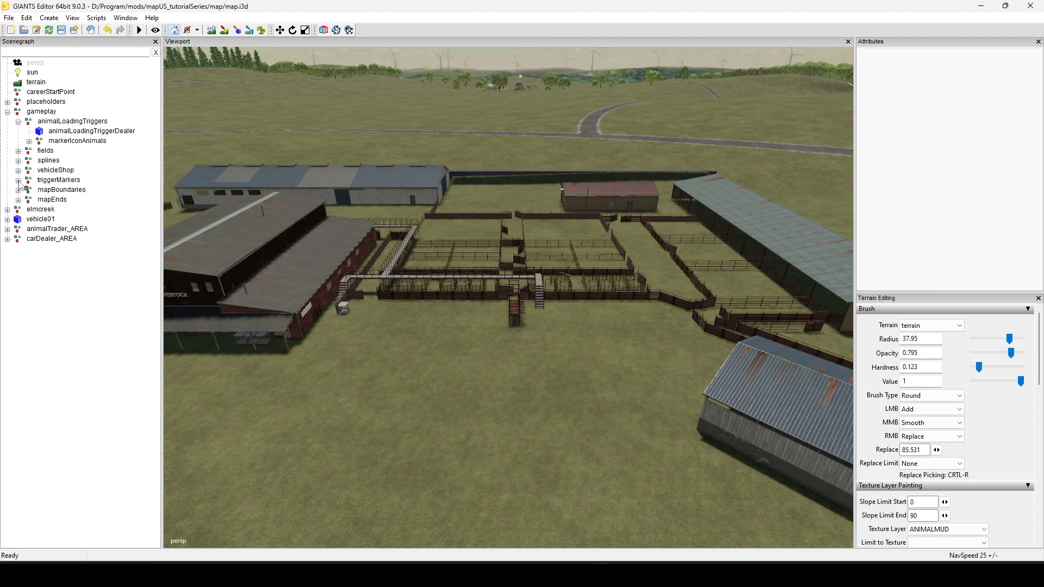
pyautogui.click(19, 180)
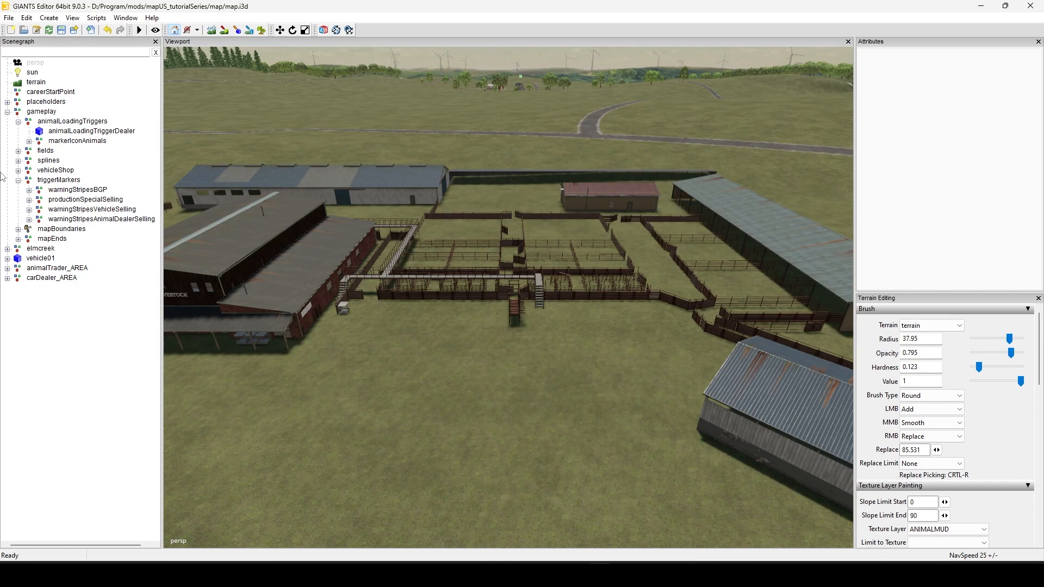
# Place warningStripesAnimalDealerSelling on the grass before the loading ramp, at about X -103.5, Z -72.9, turned about -25 degrees around Y.
pyautogui.click(120, 219)
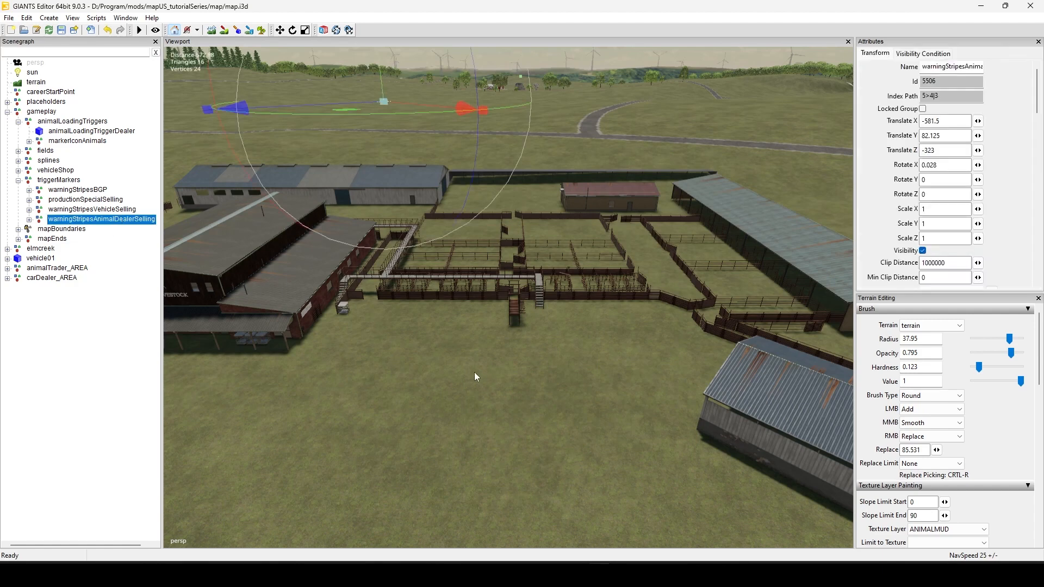
pyautogui.hotkey('ctrl', 'b')
pyautogui.click(510, 383)
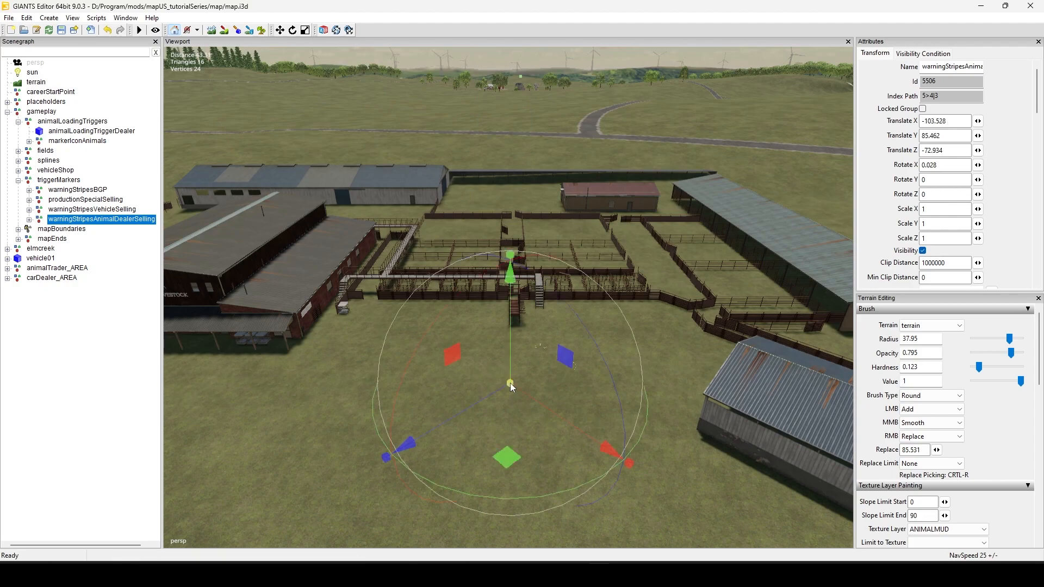
pyautogui.keyDown('alt'); pyautogui.moveTo(402, 343); pyautogui.dragTo(452, 374, button='right'); pyautogui.keyUp('alt')
pyautogui.keyDown('alt'); pyautogui.moveTo(452, 374); pyautogui.dragTo(459, 434); pyautogui.keyUp('alt')
pyautogui.keyDown('alt'); pyautogui.moveTo(456, 436); pyautogui.dragTo(372, 472, button='right'); pyautogui.keyUp('alt')
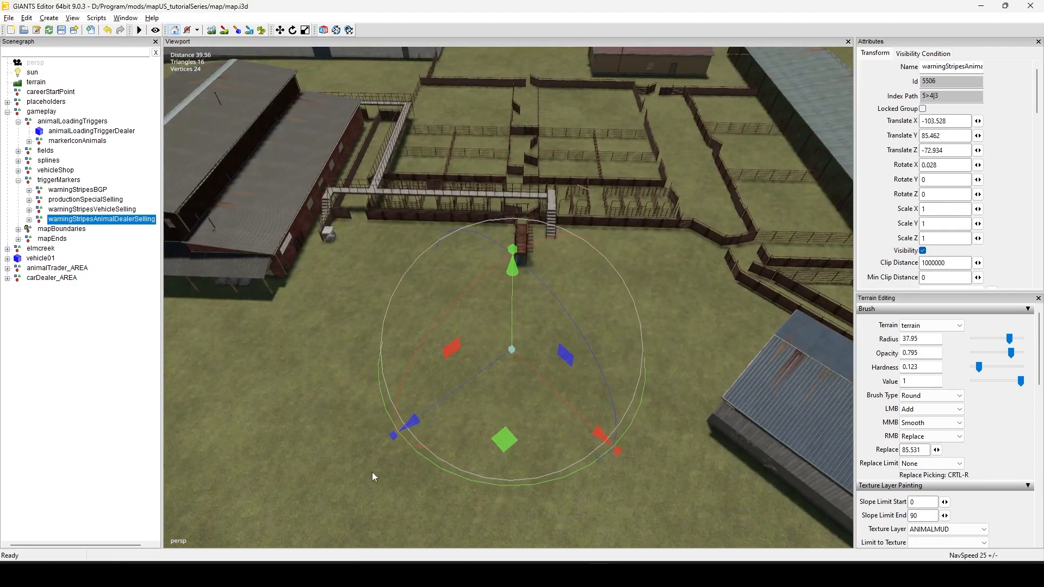
pyautogui.keyDown('alt'); pyautogui.moveTo(372, 471); pyautogui.dragTo(382, 439, button='middle'); pyautogui.keyUp('alt')
pyautogui.moveTo(537, 400)
pyautogui.mouseDown()
pyautogui.moveTo(493, 401)
pyautogui.moveTo(475, 278)
pyautogui.mouseUp()
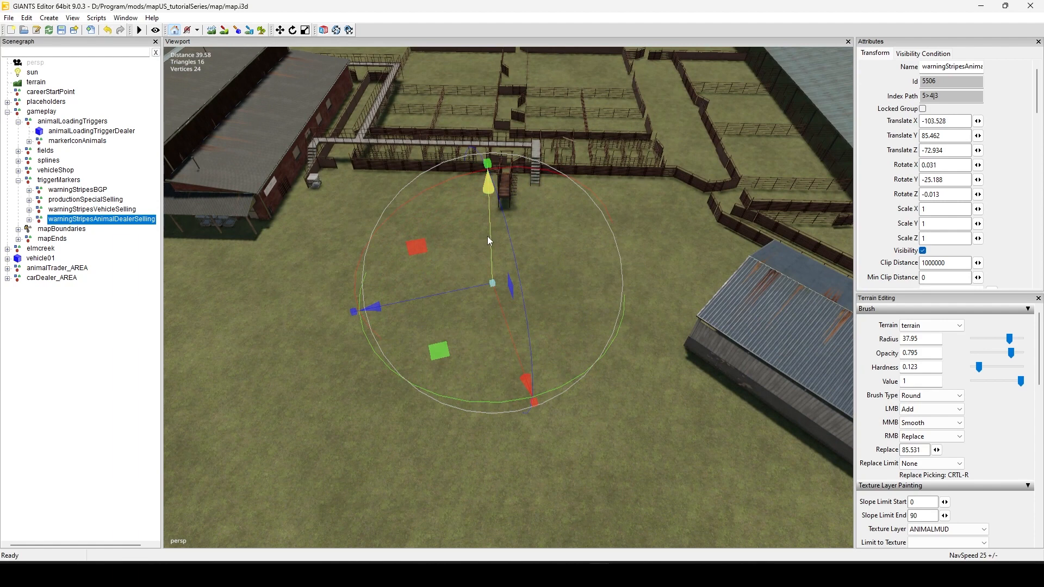
# Raise warningStripesAnimalDealerSelling above the grass to a Y translation of 85.61.
pyautogui.moveTo(489, 239); pyautogui.dragTo(487, 235)
pyautogui.keyDown('alt'); pyautogui.moveTo(449, 434); pyautogui.dragTo(484, 417, button='right'); pyautogui.keyUp('alt')
pyautogui.moveTo(484, 418)
pyautogui.keyDown('alt'); pyautogui.mouseDown()
pyautogui.moveTo(469, 373)
pyautogui.moveTo(436, 391)
pyautogui.mouseUp(); pyautogui.keyUp('alt')
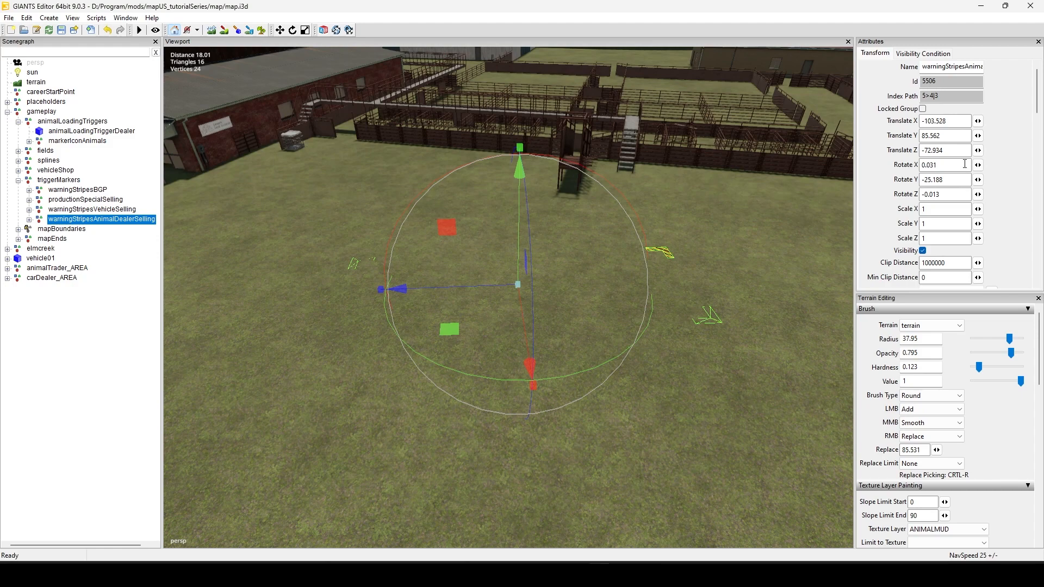
pyautogui.click(977, 136)
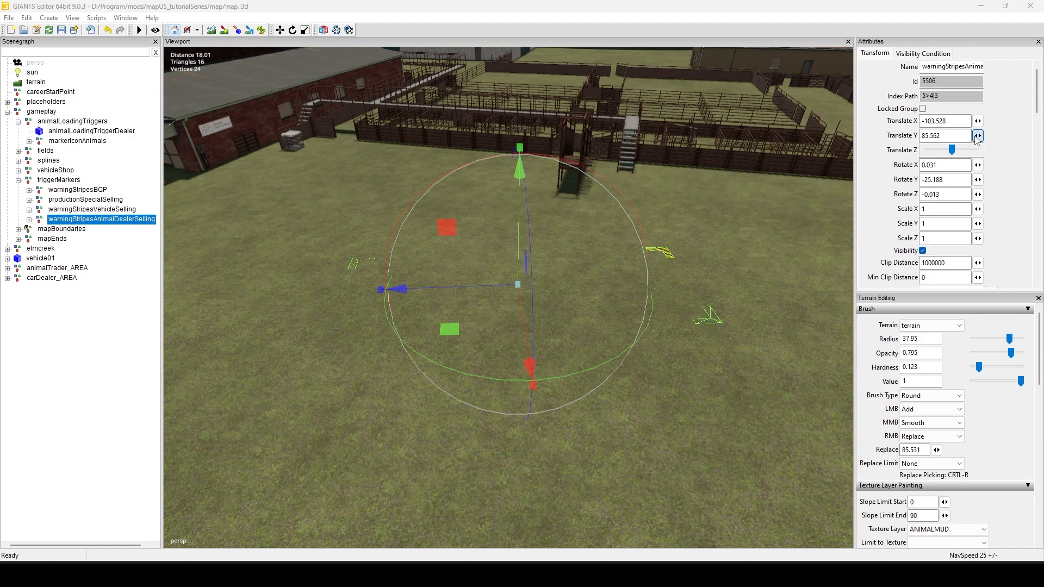
pyautogui.press('Right')
pyautogui.moveTo(976, 138); pyautogui.dragTo(976, 138)
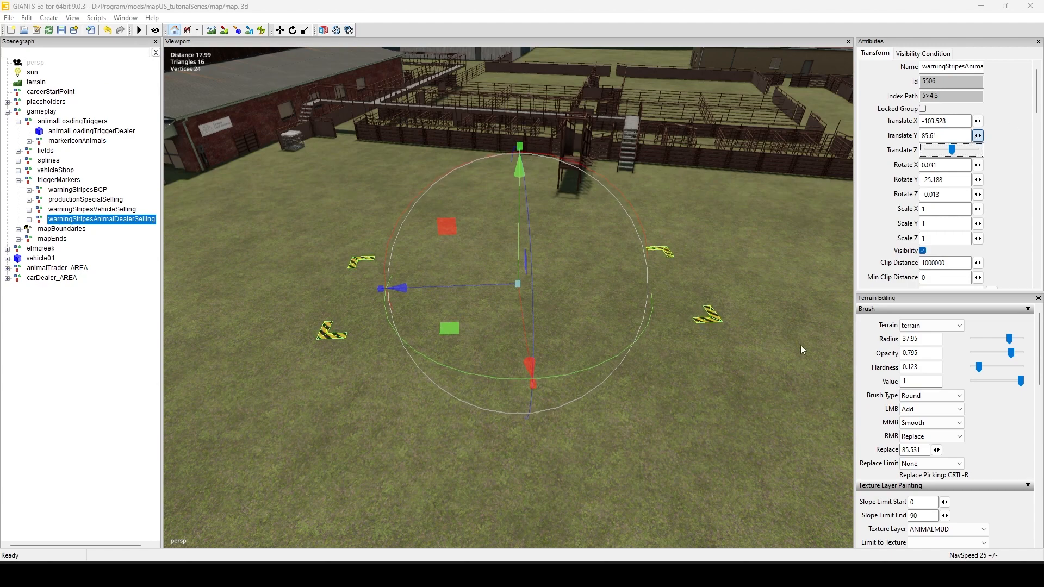
# Turn the warning stripes square to the loading ramp and set their Y rotation to -45.
pyautogui.moveTo(604, 359); pyautogui.dragTo(563, 410)
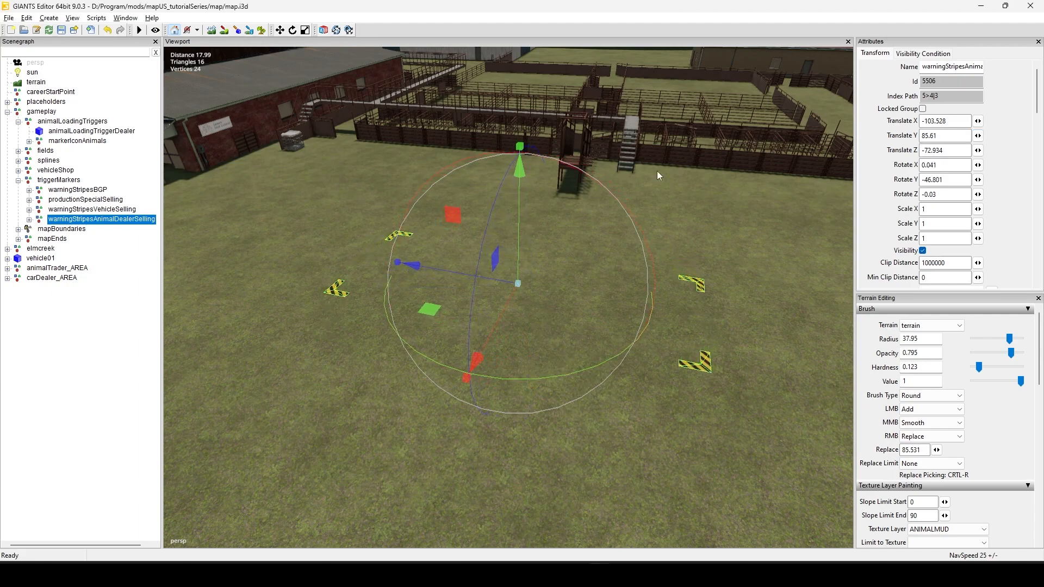
pyautogui.moveTo(657, 170); pyautogui.dragTo(668, 326, button='right')
pyautogui.moveTo(628, 339); pyautogui.dragTo(630, 332)
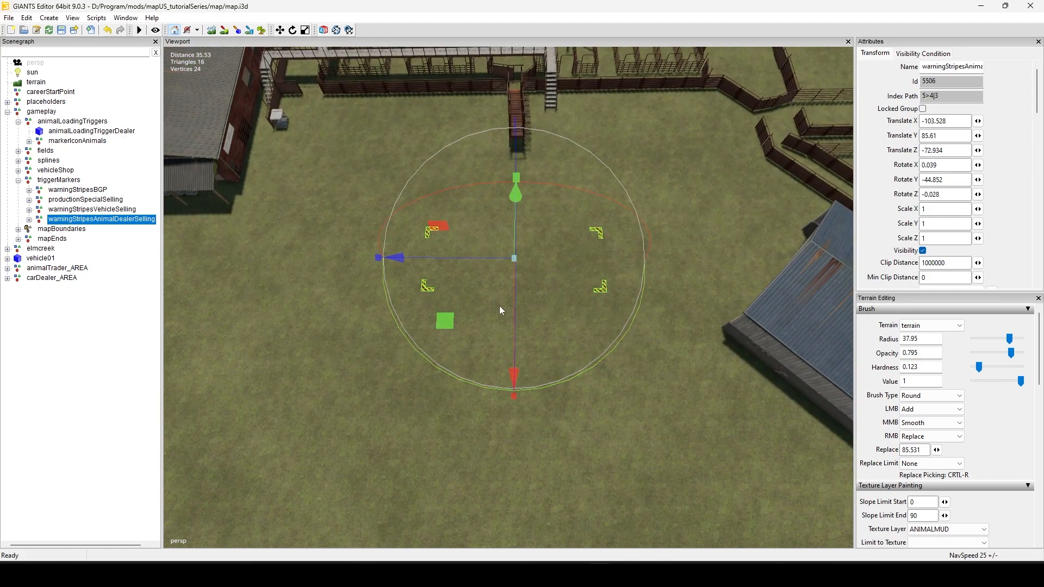
pyautogui.moveTo(951, 181); pyautogui.dragTo(900, 186)
pyautogui.write('-45')
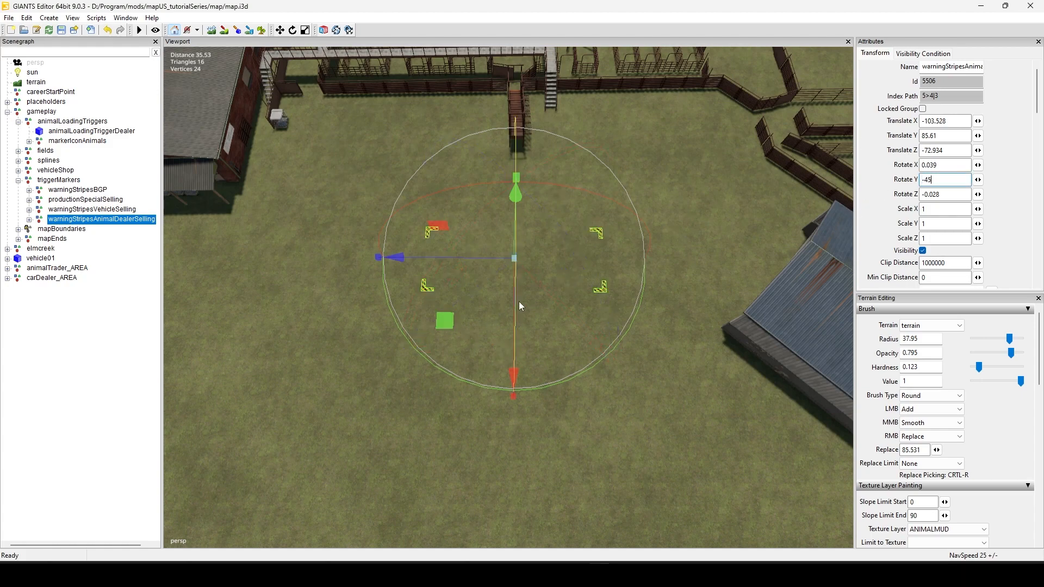
# Shift the warning stripes across the grass before the loading ramp to about X -105.8, Z -72.6.
pyautogui.moveTo(511, 321); pyautogui.dragTo(514, 290)
pyautogui.scroll(-4, 567, 303)
pyautogui.keyDown('alt'); pyautogui.moveTo(491, 333); pyautogui.dragTo(533, 310, button='middle'); pyautogui.keyUp('alt')
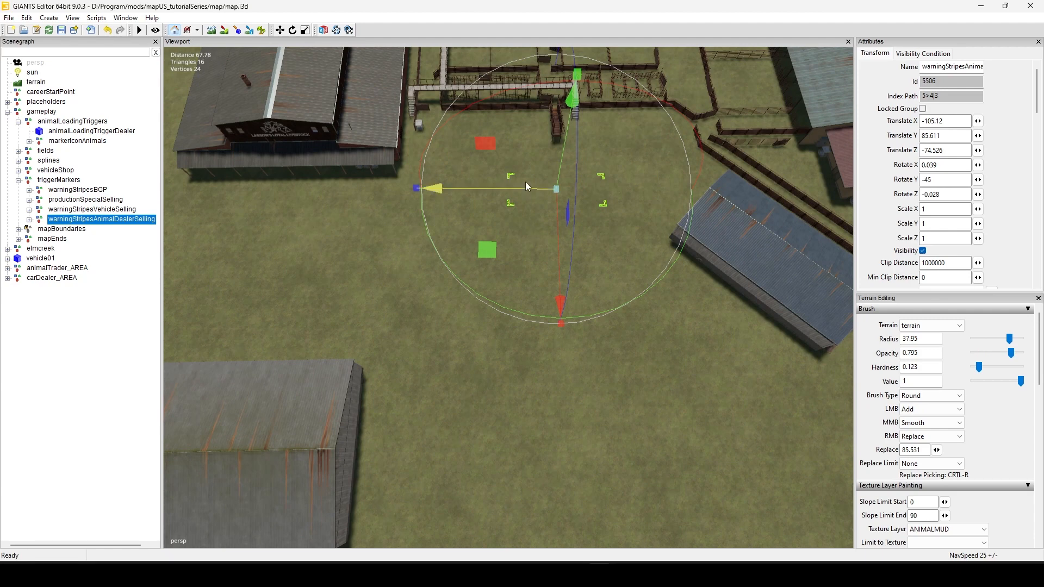
pyautogui.moveTo(524, 194); pyautogui.dragTo(543, 225)
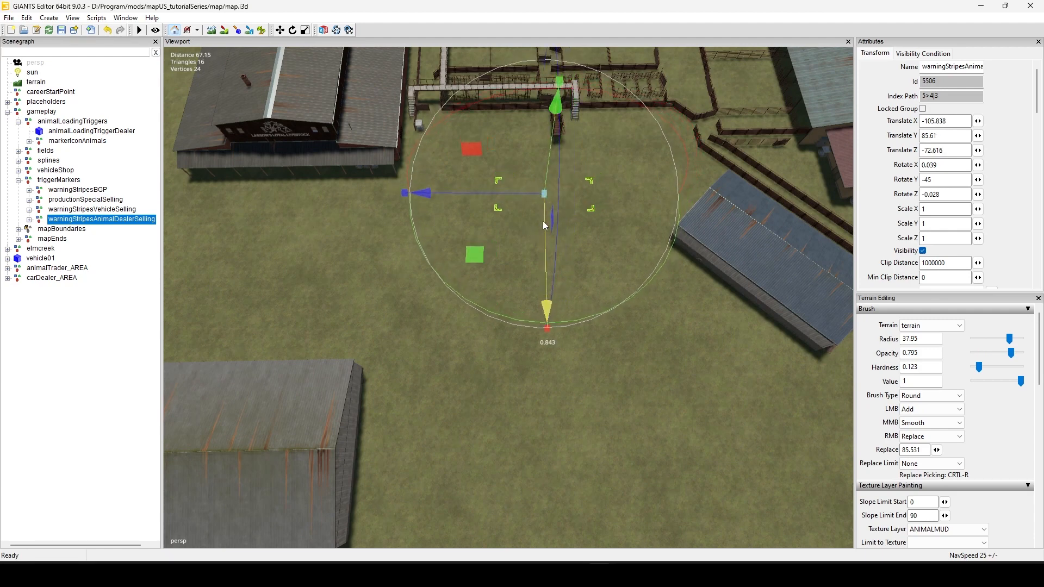
# Move animalLoadingTriggerDealer over the warning stripes, to about X 0.6, Z 1.7 within its group, and set its Y rotation to -45.
pyautogui.moveTo(522, 234); pyautogui.dragTo(675, 403, button='right')
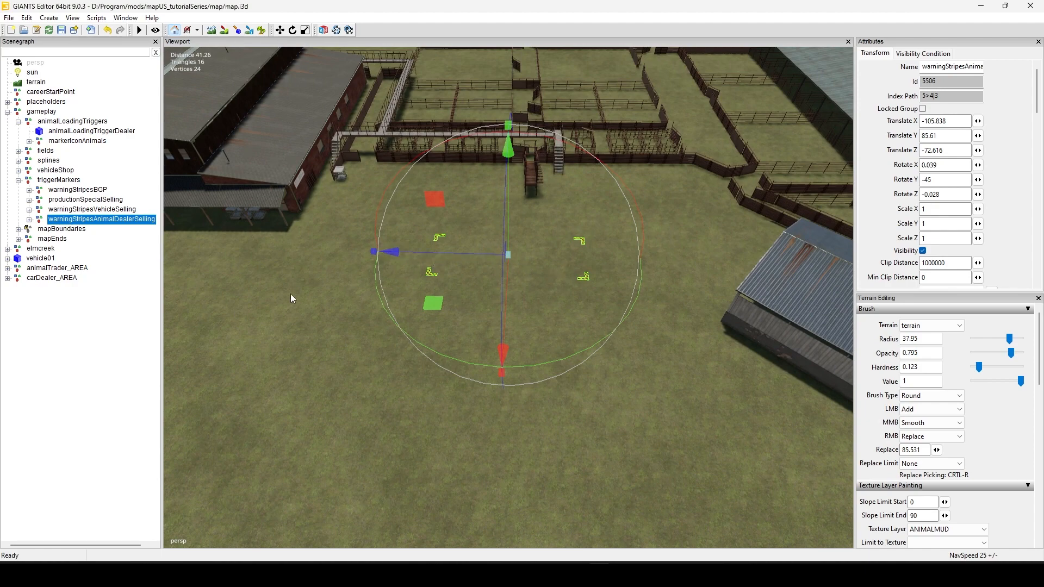
pyautogui.moveTo(311, 289); pyautogui.dragTo(304, 363, button='right')
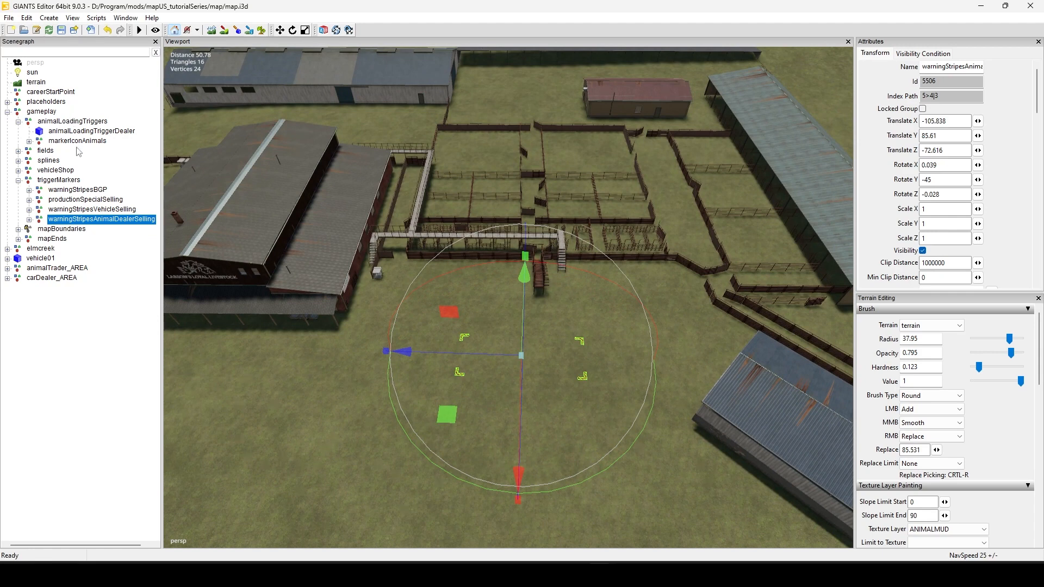
pyautogui.click(92, 132)
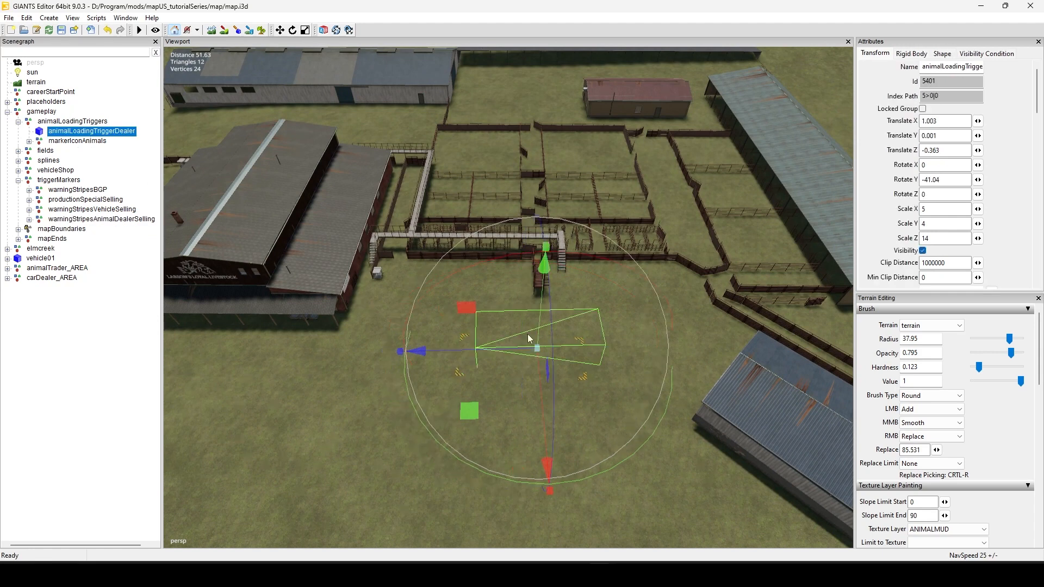
pyautogui.moveTo(475, 353); pyautogui.dragTo(462, 356)
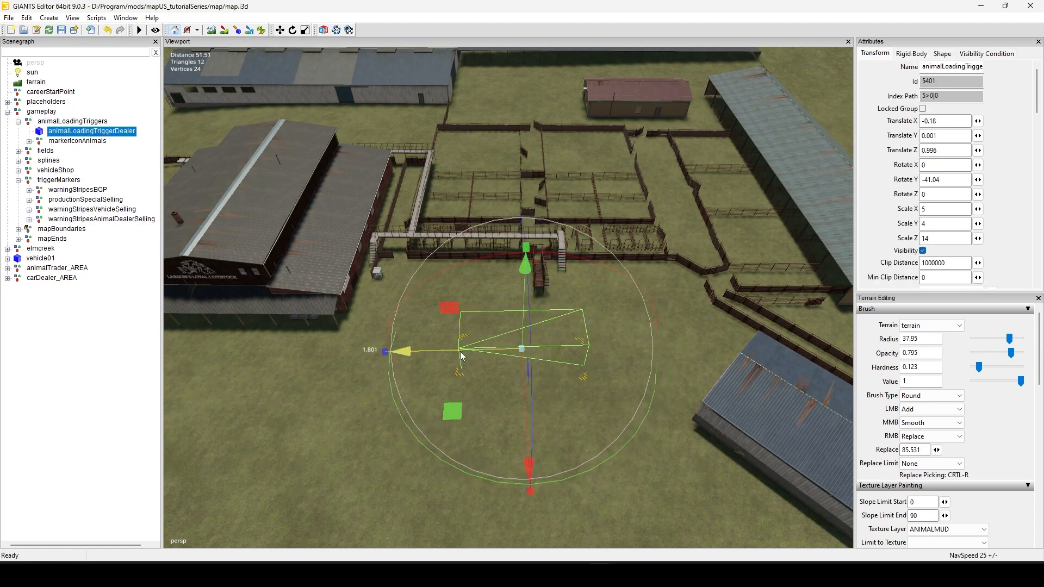
pyautogui.moveTo(519, 374); pyautogui.dragTo(502, 361)
pyautogui.scroll(5, 457, 353)
pyautogui.scroll(-3, 502, 362)
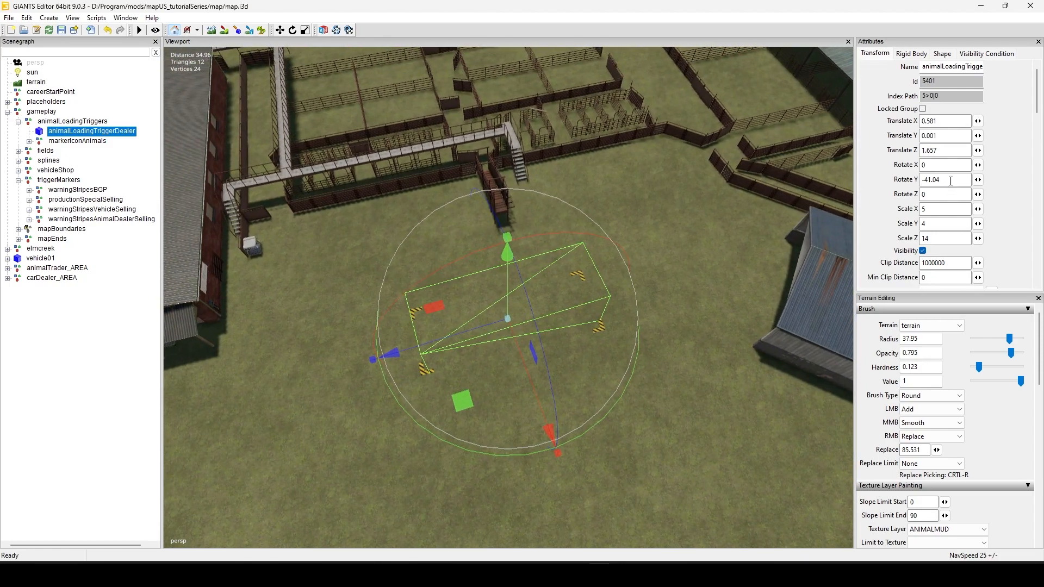
pyautogui.moveTo(951, 180); pyautogui.dragTo(910, 185)
pyautogui.write('-45')
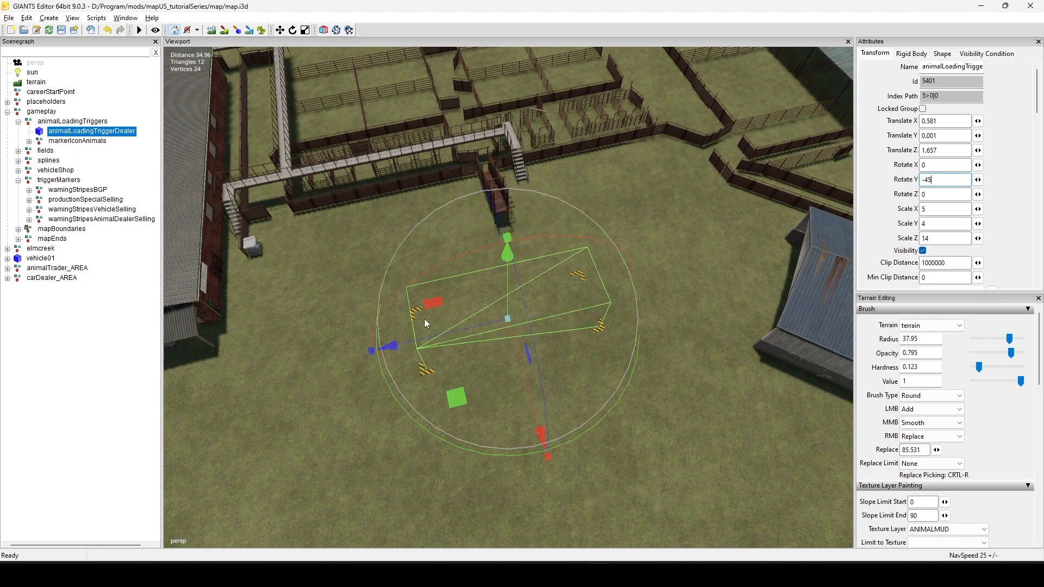
# Examine how the loading trigger box lines up with the warning stripes, the ramp and the surrounding livestock buildings.
pyautogui.keyDown('alt'); pyautogui.moveTo(424, 319); pyautogui.dragTo(609, 278); pyautogui.keyUp('alt')
pyautogui.keyDown('alt'); pyautogui.moveTo(609, 278); pyautogui.dragTo(637, 256, button='middle'); pyautogui.keyUp('alt')
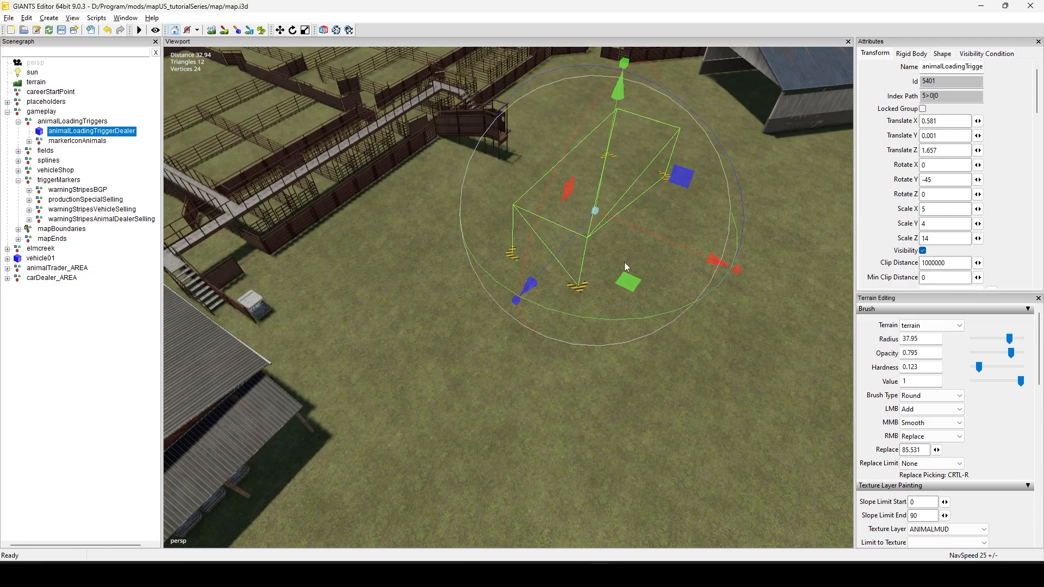
pyautogui.scroll(3, 624, 262)
pyautogui.keyDown('alt'); pyautogui.moveTo(706, 204); pyautogui.dragTo(674, 239, button='middle'); pyautogui.keyUp('alt')
pyautogui.keyDown('alt'); pyautogui.moveTo(674, 239); pyautogui.dragTo(592, 248); pyautogui.keyUp('alt')
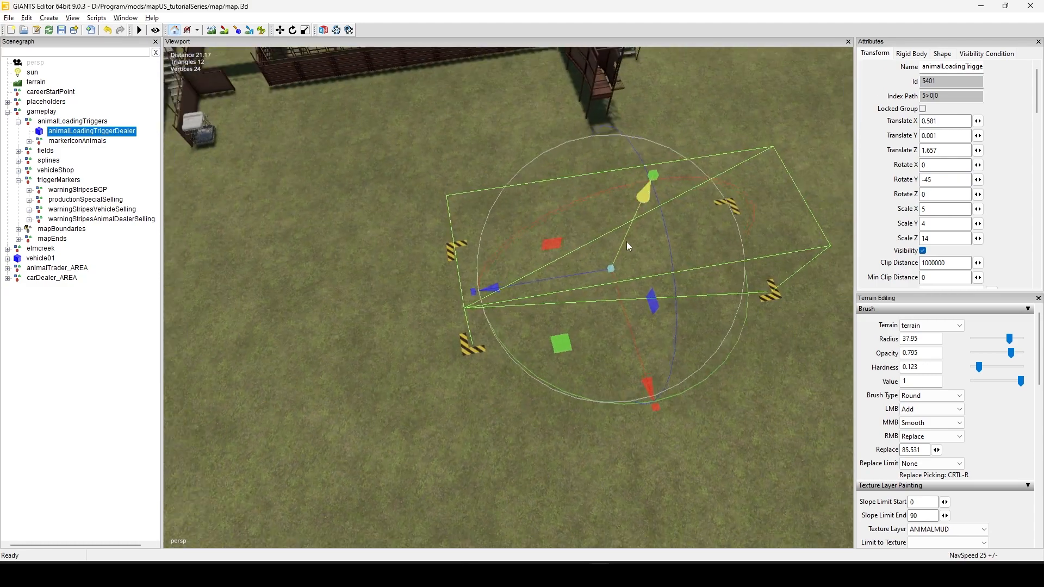
pyautogui.scroll(-3, 641, 249)
pyautogui.keyDown('alt'); pyautogui.moveTo(728, 278); pyautogui.dragTo(657, 289, button='middle'); pyautogui.keyUp('alt')
pyautogui.keyDown('alt'); pyautogui.moveTo(658, 289); pyautogui.dragTo(681, 238); pyautogui.keyUp('alt')
pyautogui.scroll(-2, 635, 253)
pyautogui.scroll(-1, 621, 258)
pyautogui.keyDown('alt'); pyautogui.moveTo(680, 238); pyautogui.dragTo(671, 299, button='middle'); pyautogui.keyUp('alt')
pyautogui.scroll(-6, 563, 323)
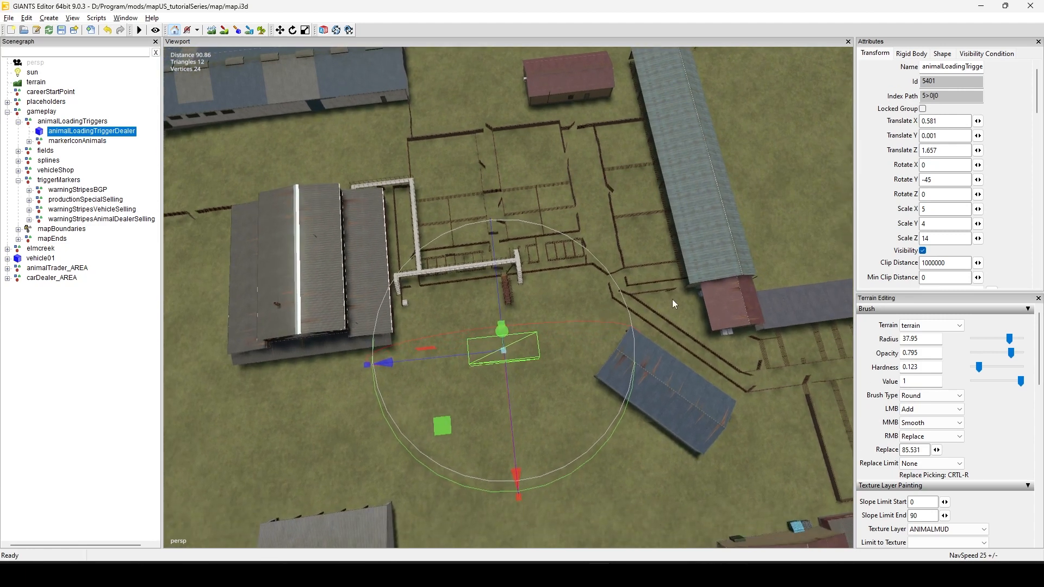
pyautogui.scroll(-4, 562, 351)
pyautogui.keyDown('alt'); pyautogui.moveTo(565, 352); pyautogui.dragTo(573, 372, button='middle'); pyautogui.keyUp('alt')
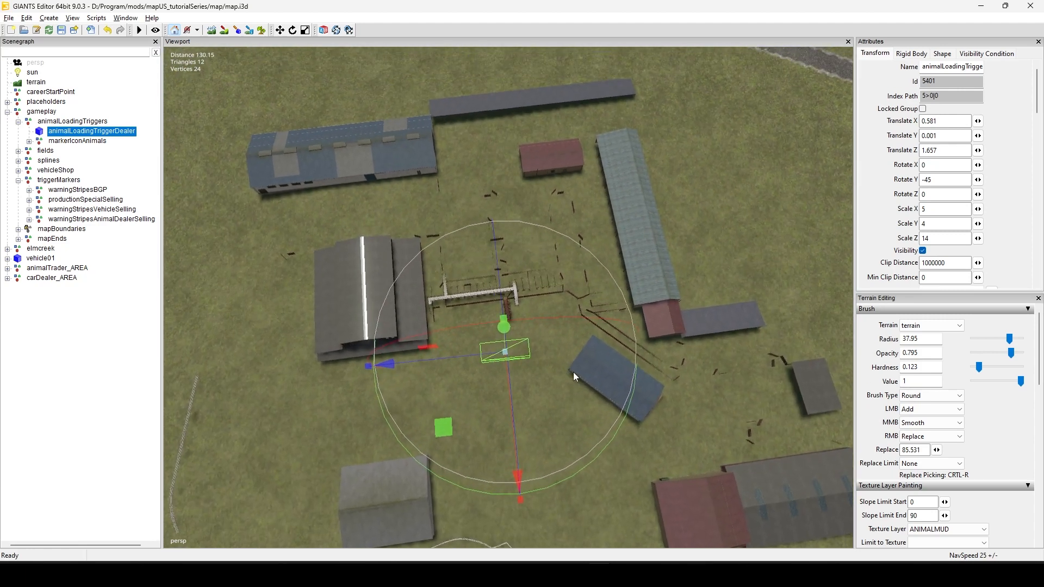
pyautogui.keyDown('alt'); pyautogui.moveTo(573, 372); pyautogui.dragTo(568, 259); pyautogui.keyUp('alt')
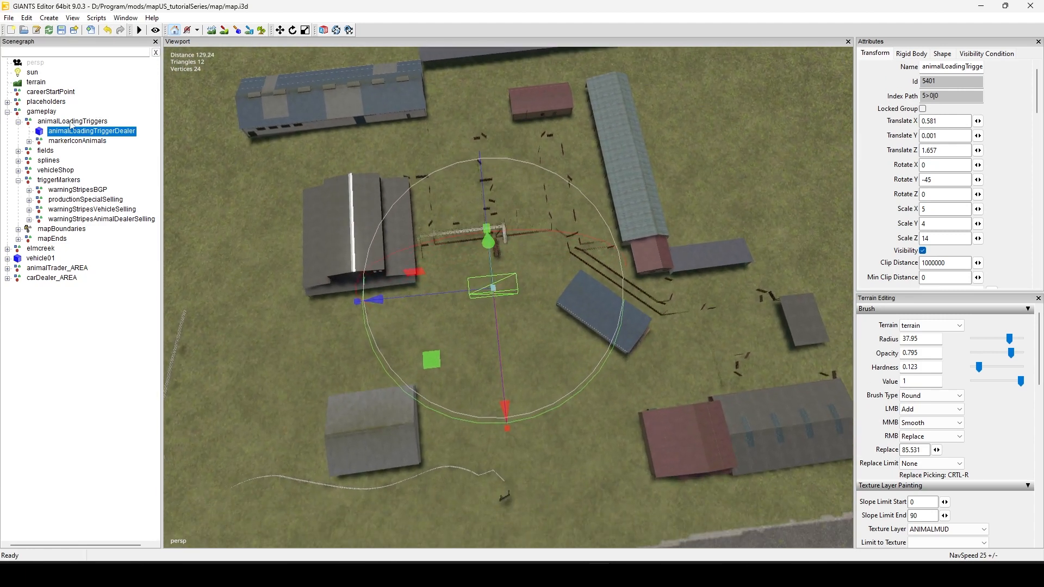
# Set the Y rotation of the animalTrader_AREA group to 45 and deselect it.
pyautogui.click(68, 268)
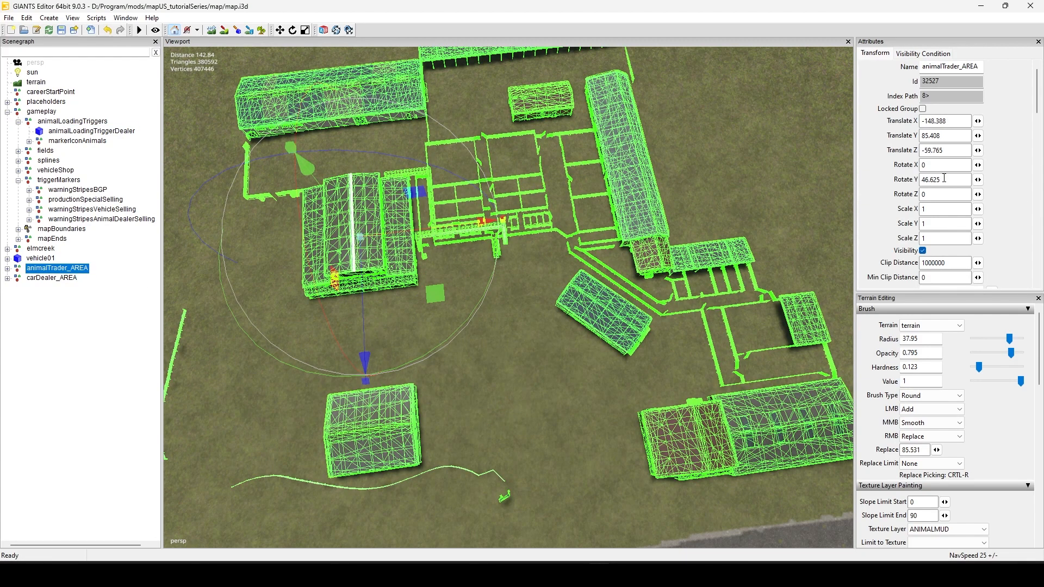
pyautogui.moveTo(961, 179); pyautogui.dragTo(873, 175)
pyautogui.write('45')
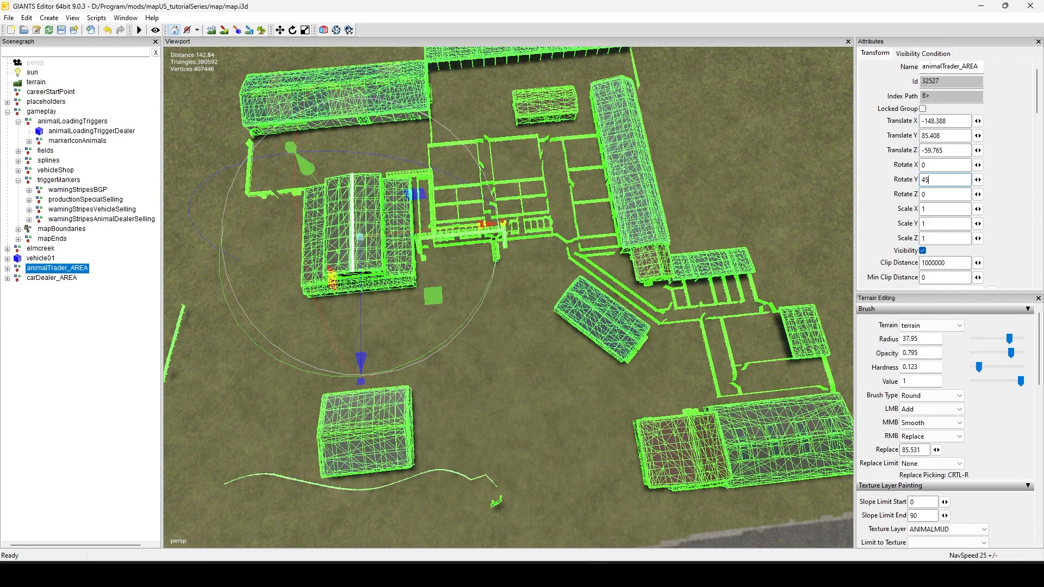
pyautogui.click(758, 169)
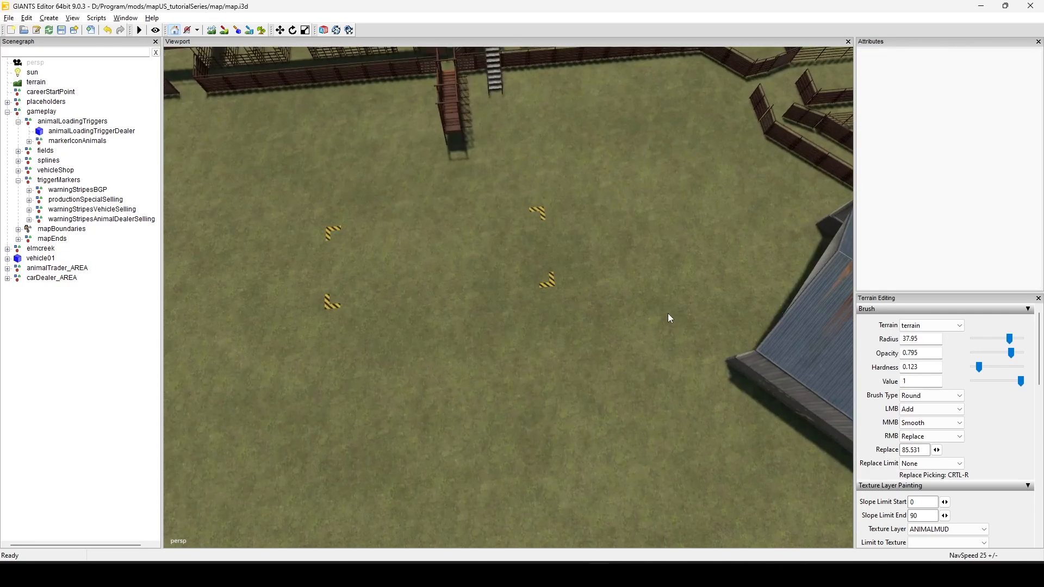
# Select animalLoadingTriggerDealer and check its fit over the four warning stripe corners before the loading ramp.
pyautogui.scroll(-5, 667, 313)
pyautogui.scroll(-1, 554, 368)
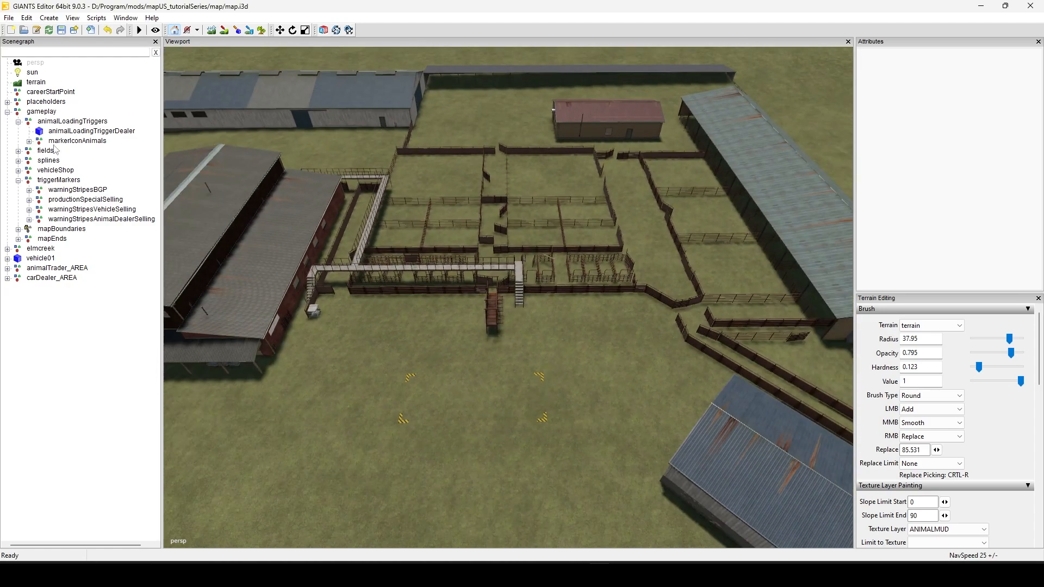
pyautogui.click(79, 132)
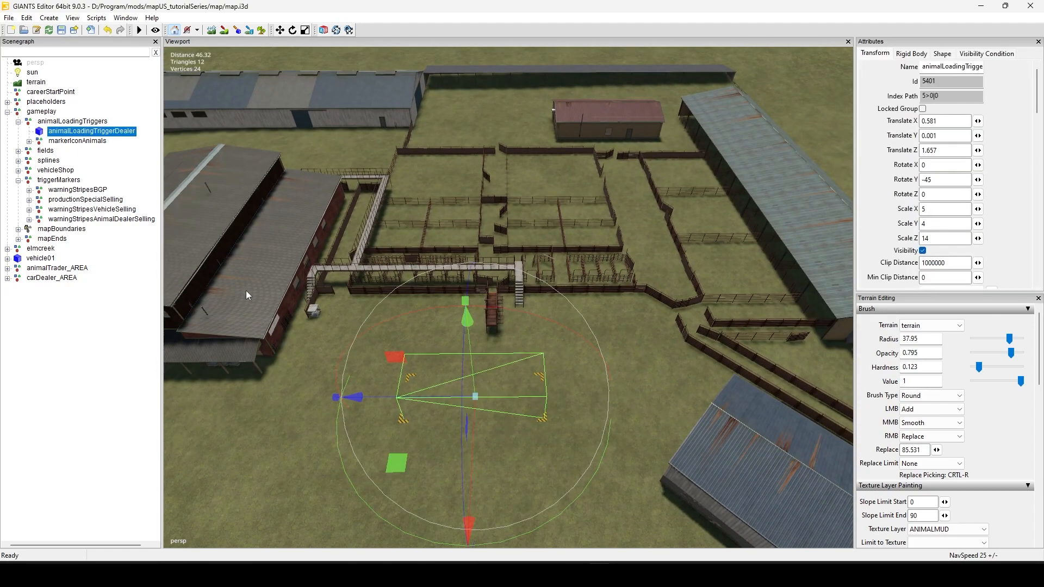
pyautogui.keyDown('alt'); pyautogui.moveTo(375, 305); pyautogui.dragTo(371, 391, button='middle'); pyautogui.keyUp('alt')
pyautogui.keyDown('alt'); pyautogui.moveTo(400, 261); pyautogui.dragTo(384, 317); pyautogui.keyUp('alt')
pyautogui.keyDown('alt'); pyautogui.moveTo(384, 317); pyautogui.dragTo(384, 373, button='middle'); pyautogui.keyUp('alt')
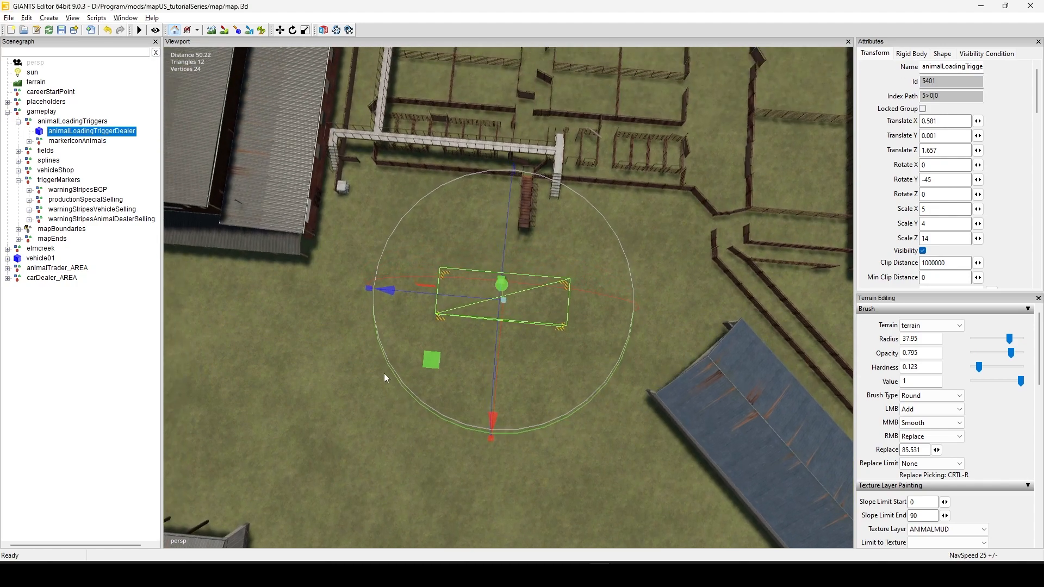
pyautogui.keyDown('alt'); pyautogui.moveTo(384, 373); pyautogui.dragTo(406, 338); pyautogui.keyUp('alt')
pyautogui.scroll(3, 401, 384)
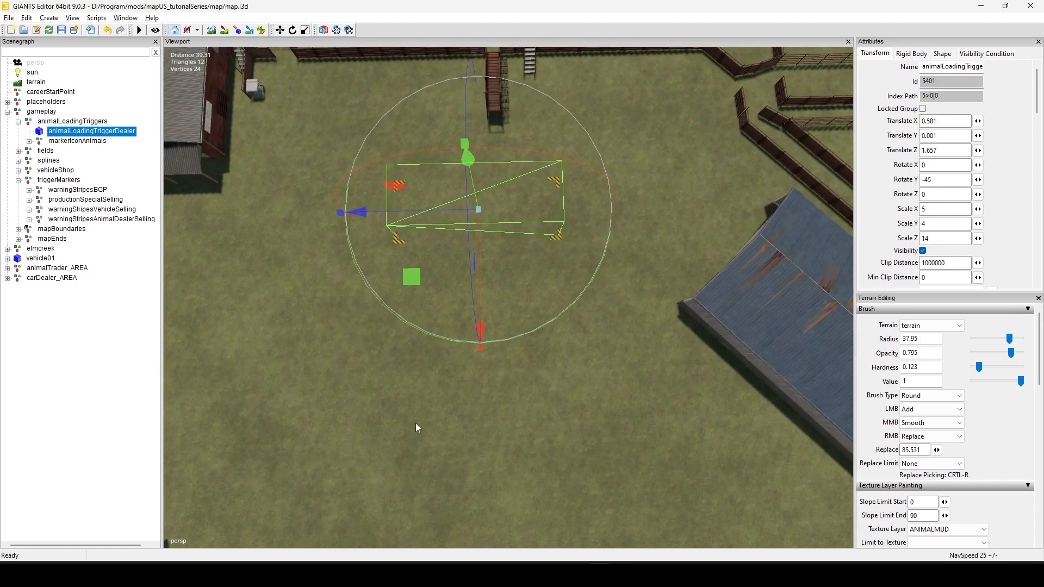
pyautogui.moveTo(416, 423)
pyautogui.keyDown('alt'); pyautogui.mouseDown(button='middle')
pyautogui.moveTo(403, 448)
pyautogui.moveTo(417, 416)
pyautogui.mouseUp(button='middle'); pyautogui.keyUp('alt')
pyautogui.scroll(3, 410, 406)
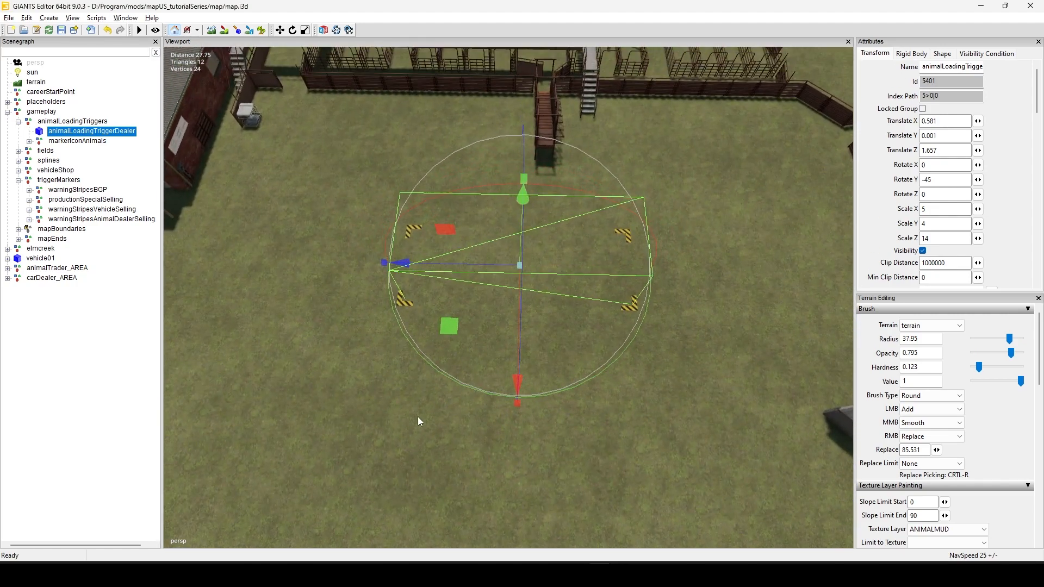
# Place markerIconAnimals on the ground beside the warning stripes, at about X -9.2, Z 4.4 within its group.
pyautogui.click(101, 142)
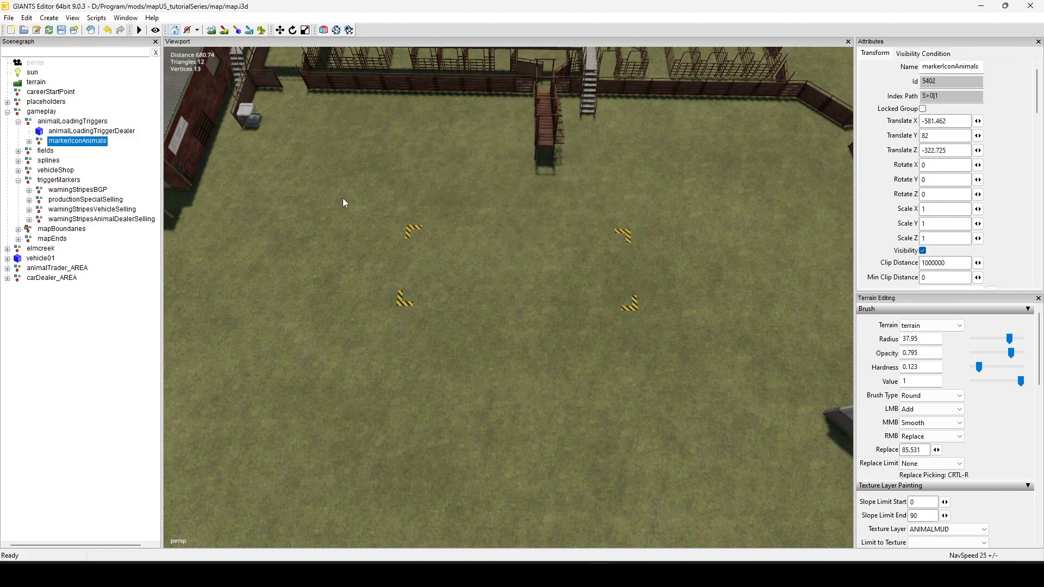
pyautogui.hotkey('ctrl', 'b')
pyautogui.click(391, 196)
pyautogui.scroll(5, 398, 425)
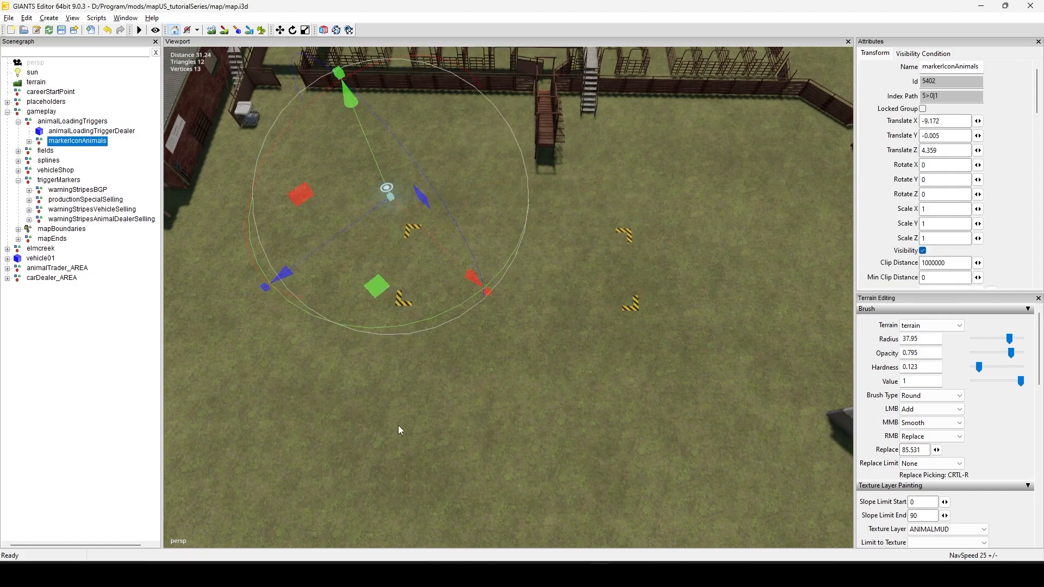
pyautogui.keyDown('alt'); pyautogui.moveTo(420, 450); pyautogui.dragTo(554, 447); pyautogui.keyUp('alt')
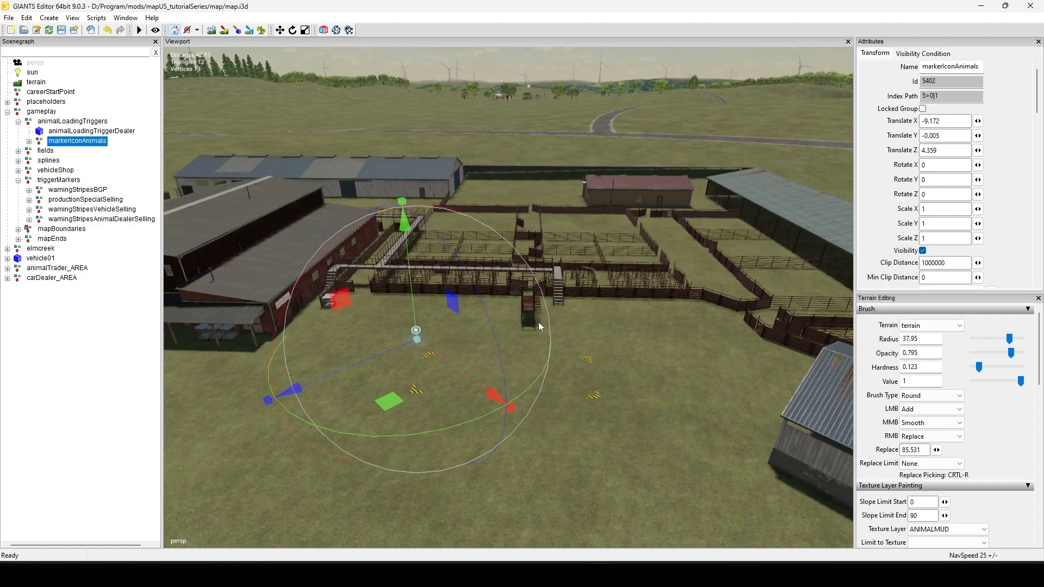
pyautogui.keyDown('alt'); pyautogui.moveTo(587, 227); pyautogui.dragTo(648, 281); pyautogui.keyUp('alt')
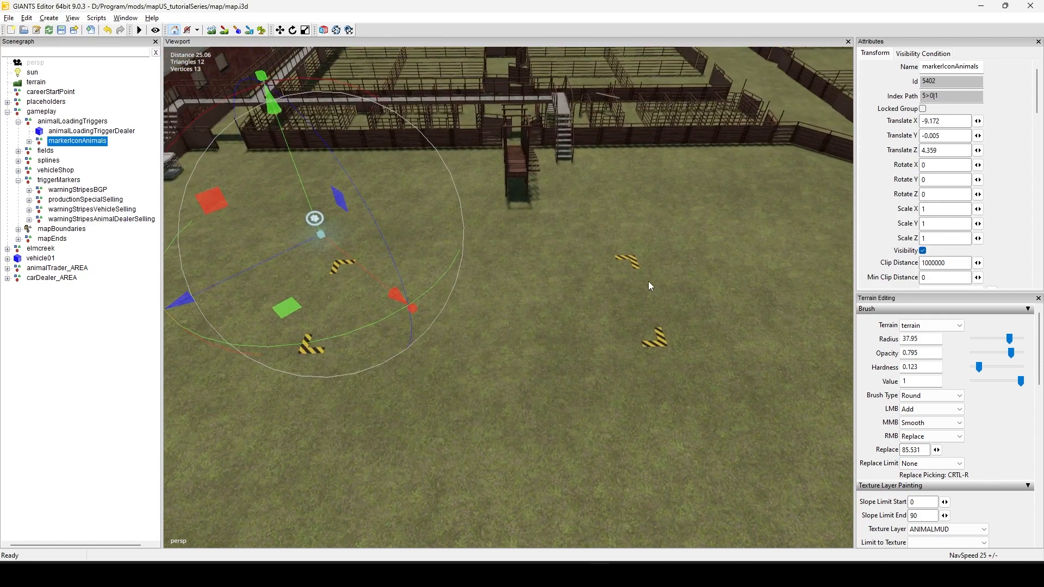
# Open map.xml from the mod's map folder in Notepad++ and examine the helpline trigger and hotspot entries.
pyautogui.moveTo(622, 576)
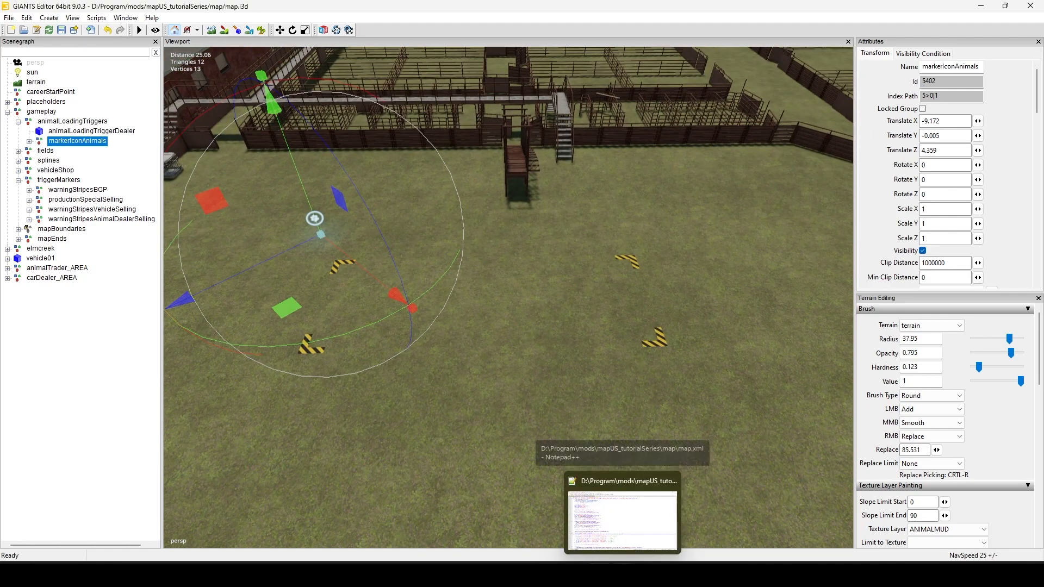
pyautogui.click(613, 523)
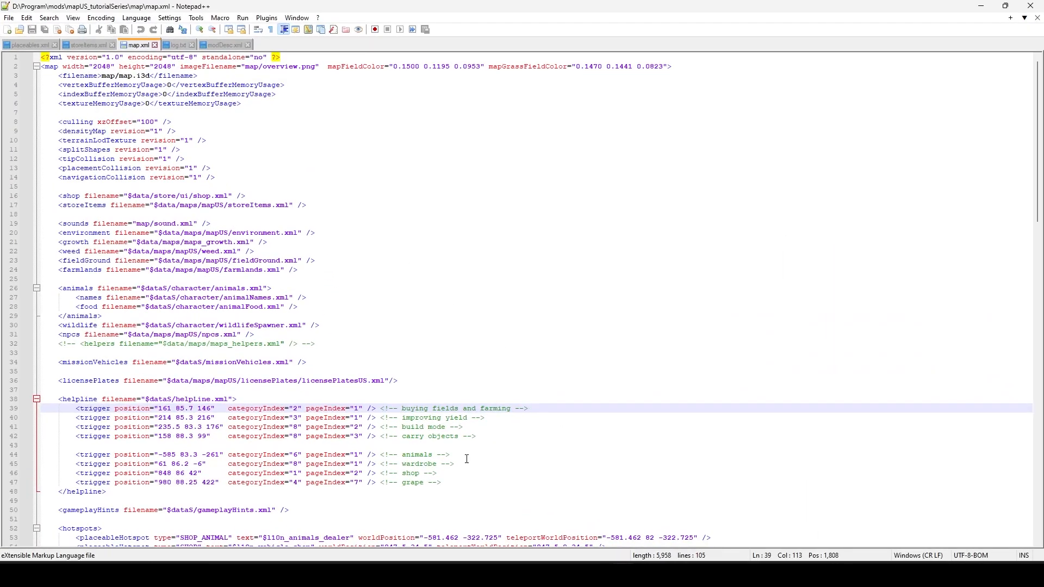
pyautogui.moveTo(503, 575)
pyautogui.click(429, 508)
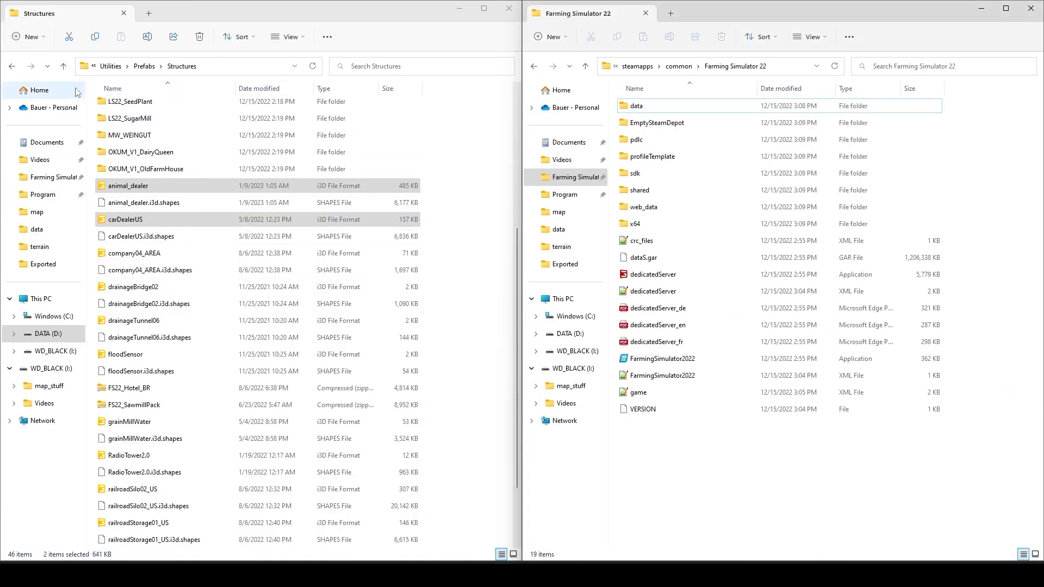
pyautogui.click(58, 216)
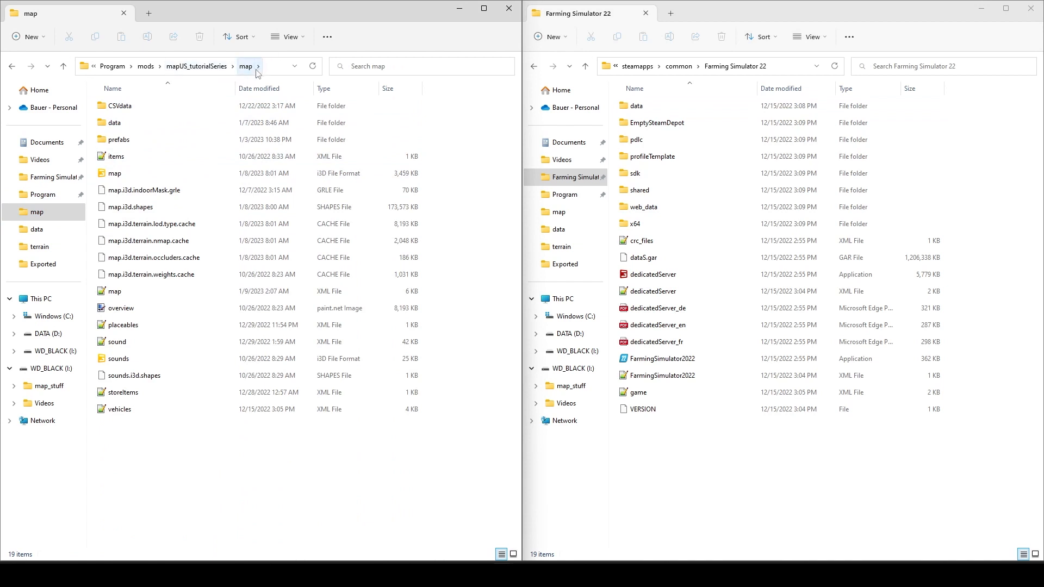
pyautogui.doubleClick(131, 296)
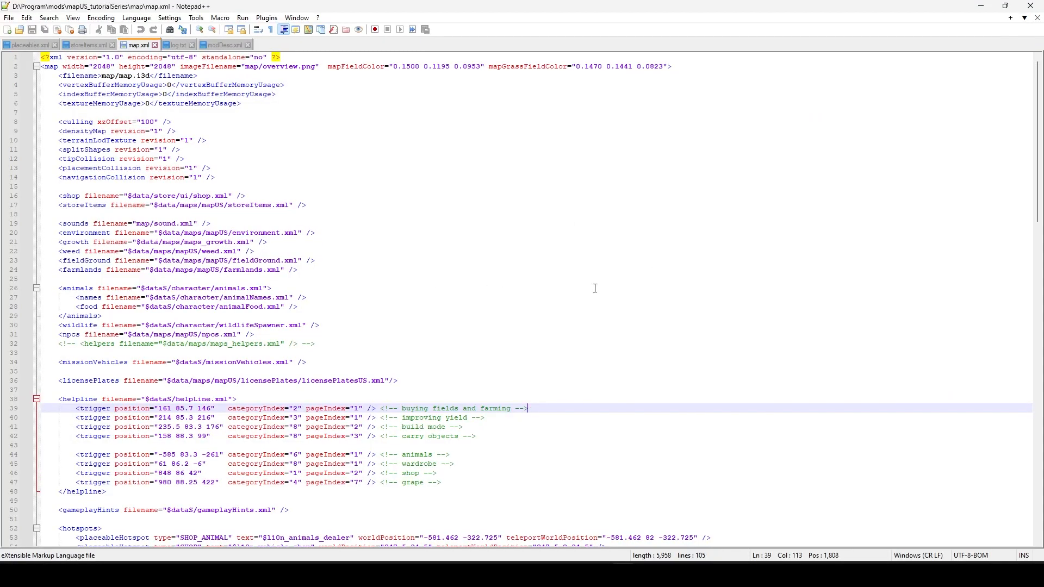
pyautogui.scroll(-8, 489, 322)
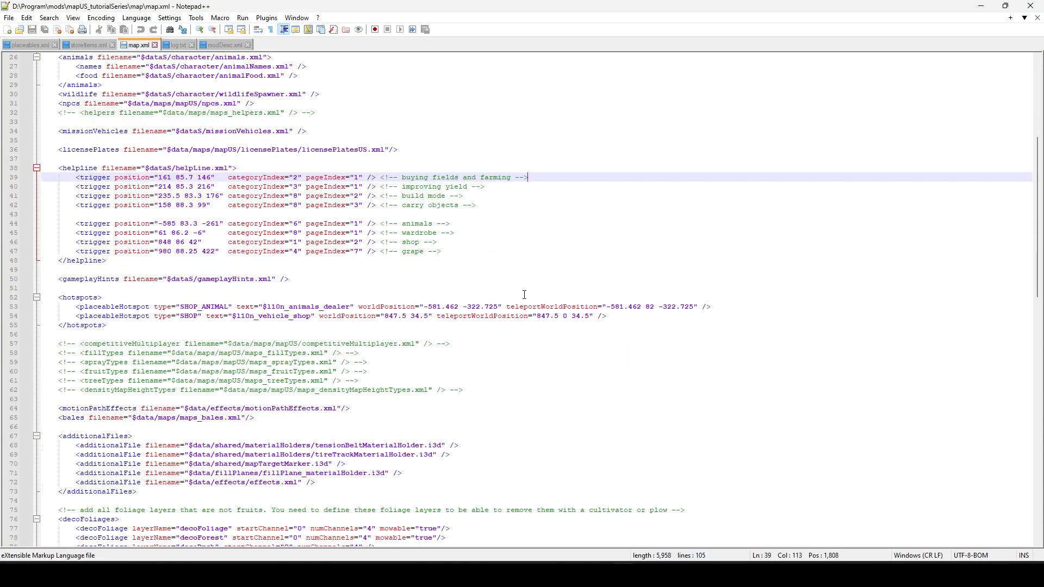
pyautogui.scroll(-2, 506, 310)
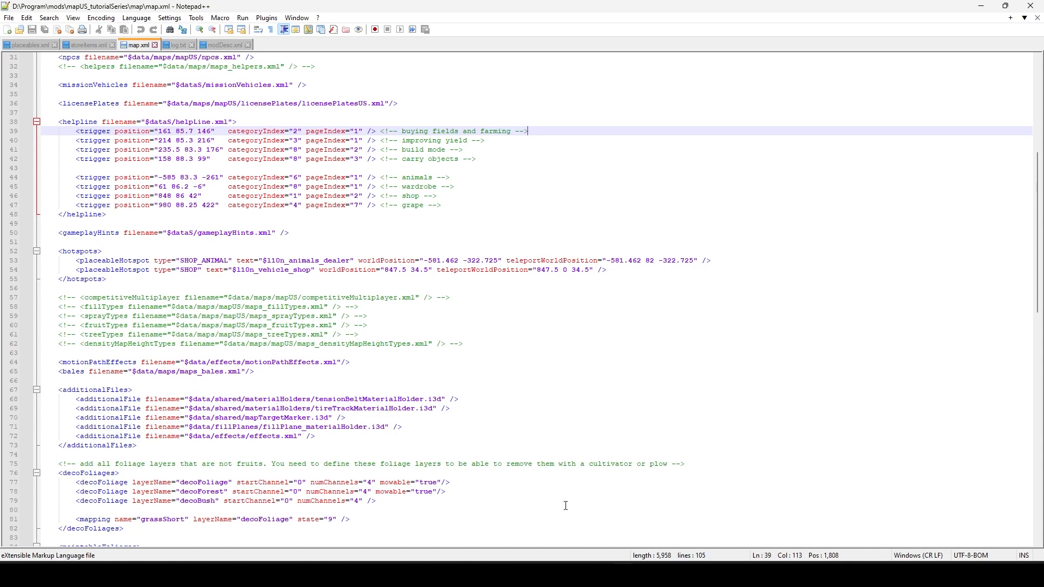
# Switch to GIANTS Editor and compare the translation values of animalTrader_AREA, the animalLoadingTriggers group and its two children, inspecting their placement.
pyautogui.moveTo(599, 575)
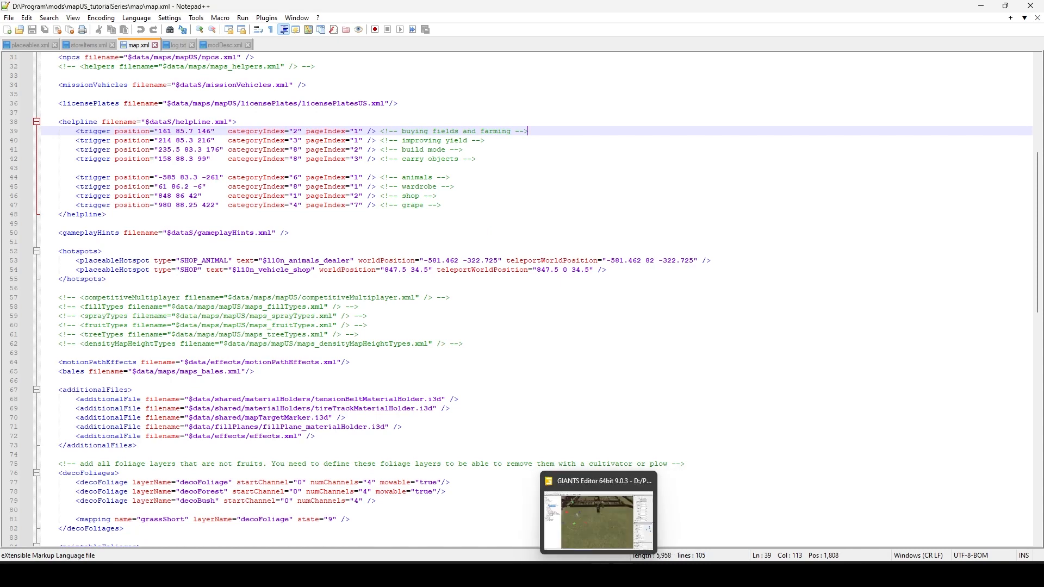
pyautogui.click(607, 524)
pyautogui.keyDown('alt'); pyautogui.moveTo(692, 325); pyautogui.dragTo(584, 387, button='right'); pyautogui.keyUp('alt')
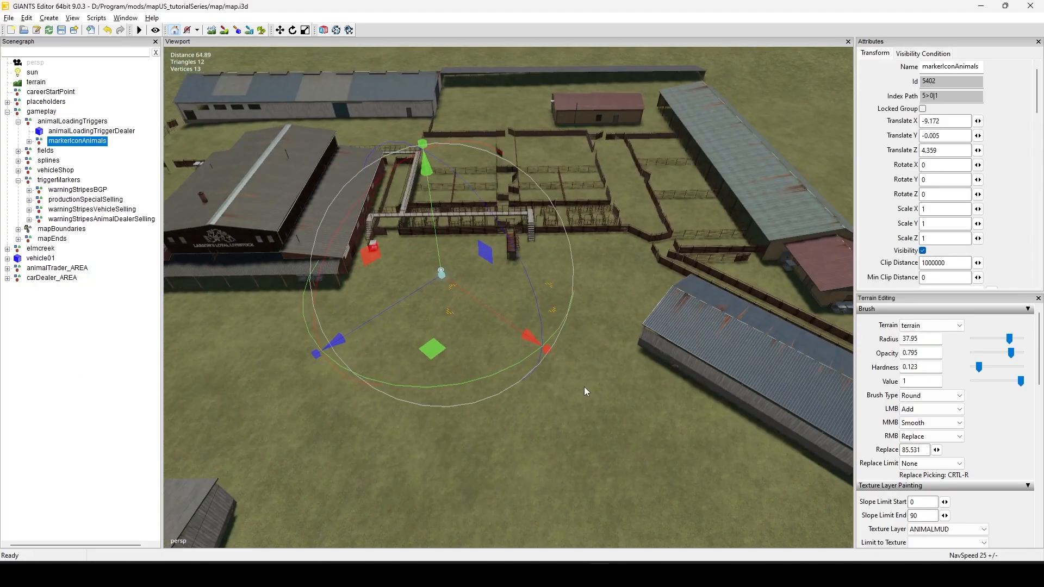
pyautogui.moveTo(584, 386)
pyautogui.keyDown('alt'); pyautogui.mouseDown(button='middle')
pyautogui.moveTo(572, 412)
pyautogui.moveTo(578, 399)
pyautogui.mouseUp(button='middle'); pyautogui.keyUp('alt')
pyautogui.keyDown('alt'); pyautogui.moveTo(577, 399); pyautogui.dragTo(446, 421, button='right'); pyautogui.keyUp('alt')
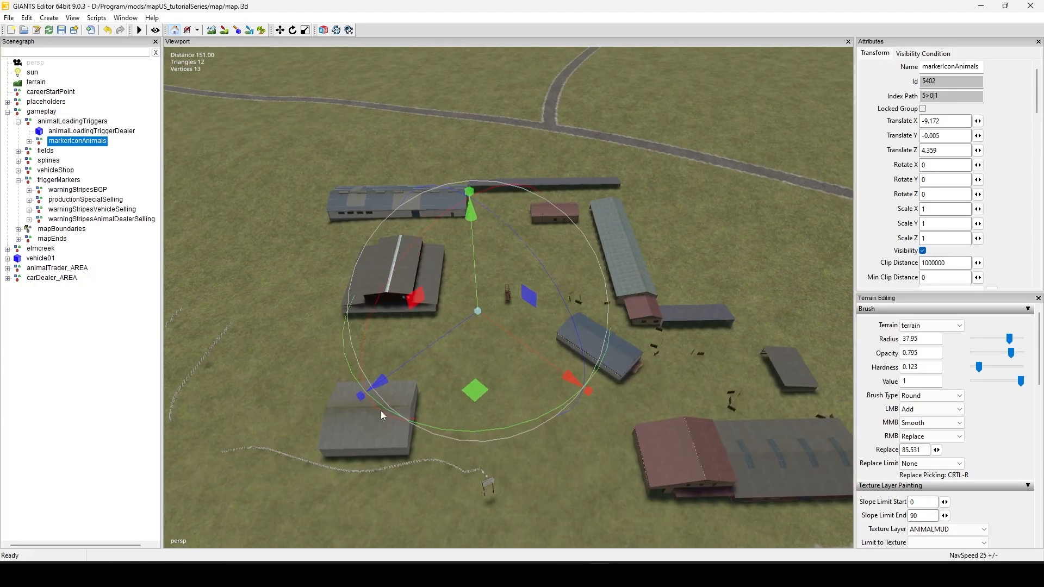
pyautogui.click(49, 270)
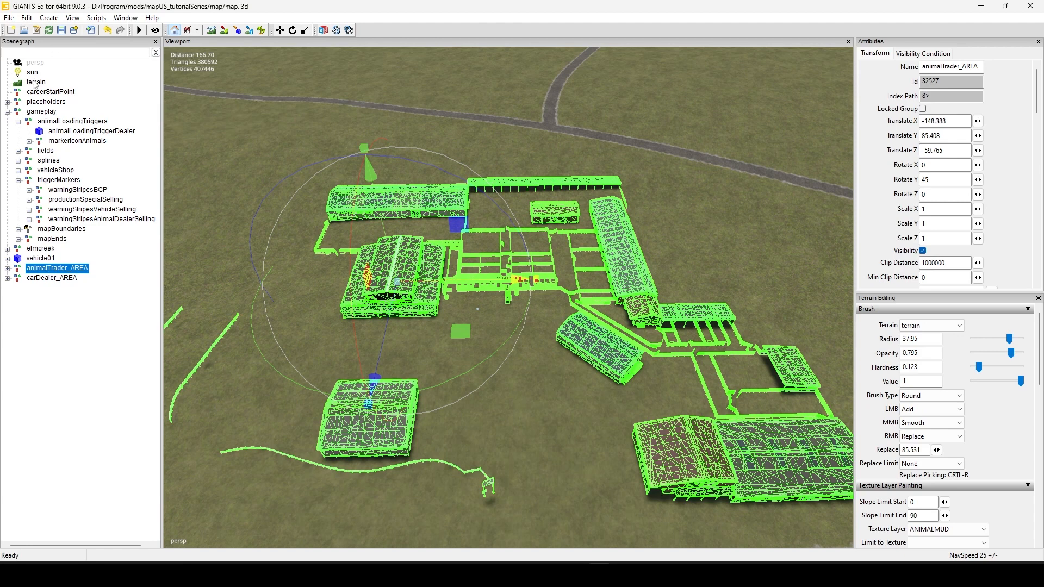
pyautogui.click(82, 131)
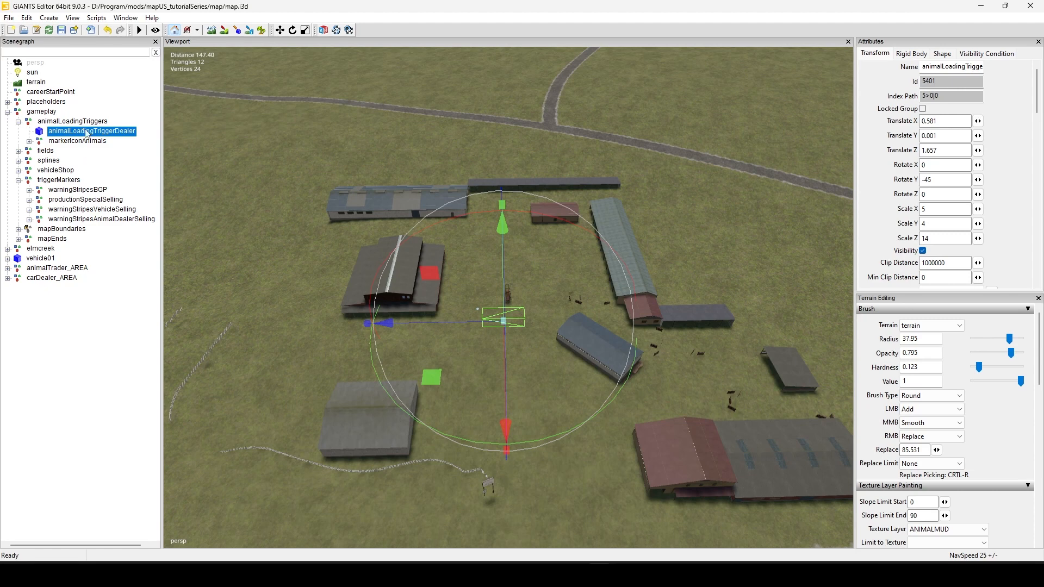
pyautogui.click(88, 123)
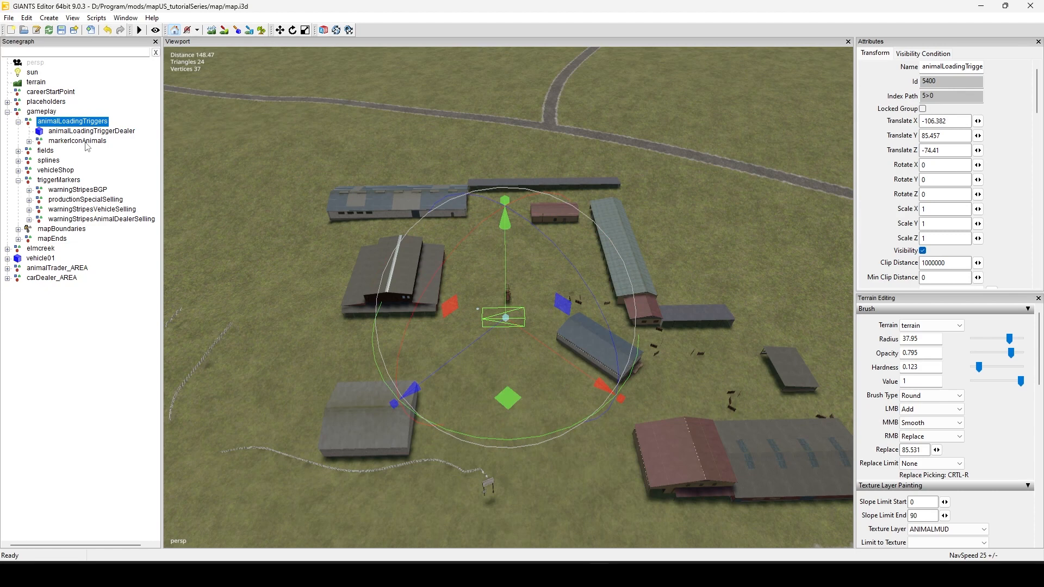
pyautogui.click(89, 132)
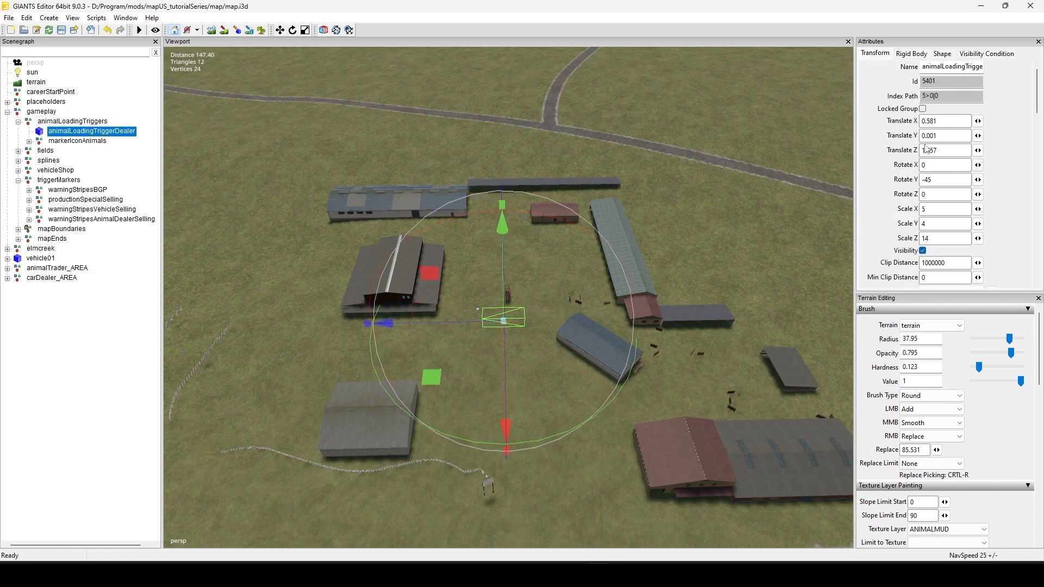
pyautogui.click(99, 142)
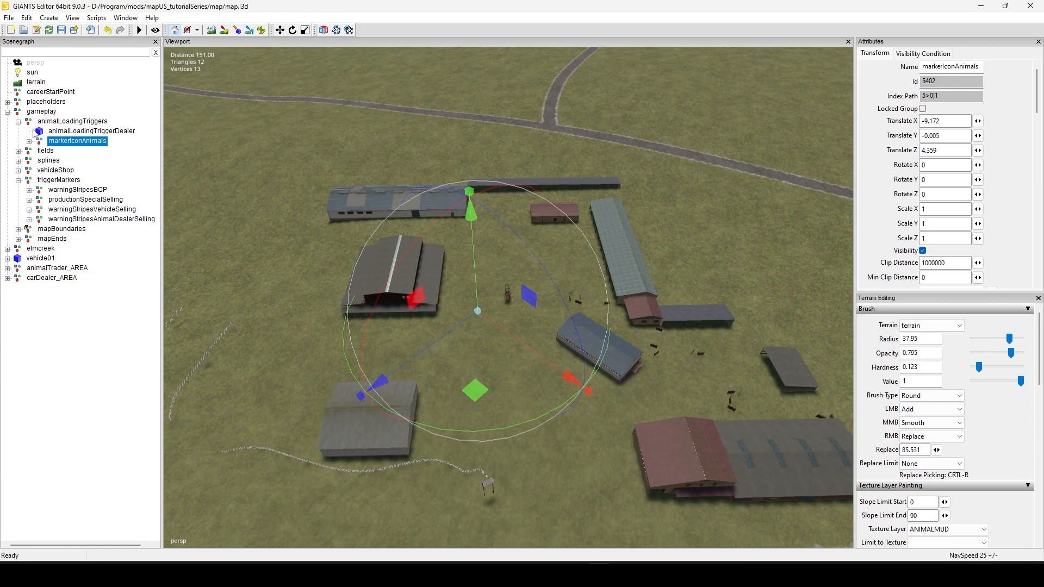
pyautogui.click(70, 121)
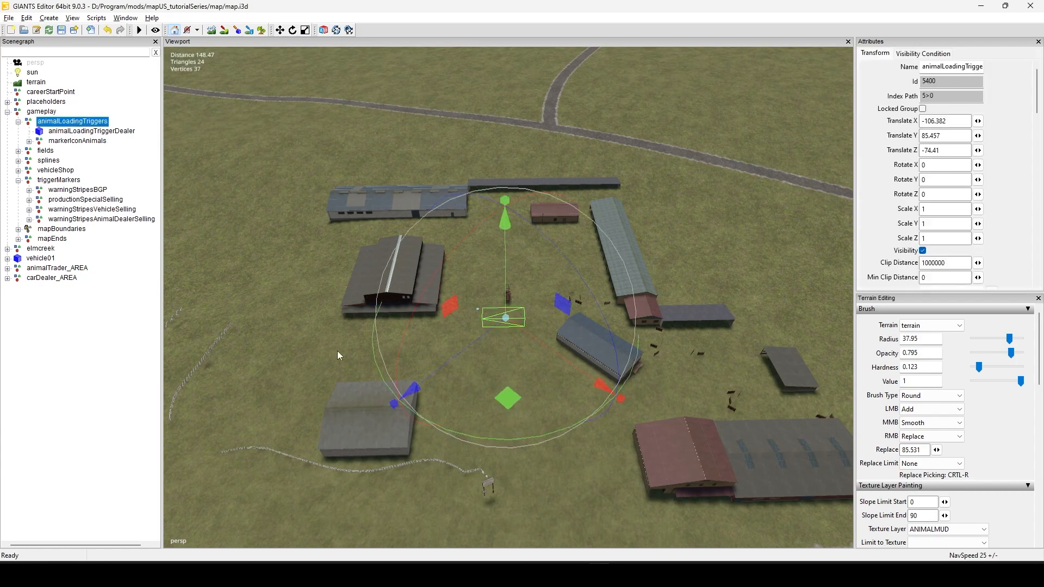
pyautogui.keyDown('alt'); pyautogui.moveTo(337, 350); pyautogui.dragTo(745, 247, button='right'); pyautogui.keyUp('alt')
pyautogui.keyDown('alt'); pyautogui.moveTo(481, 239); pyautogui.dragTo(497, 377); pyautogui.keyUp('alt')
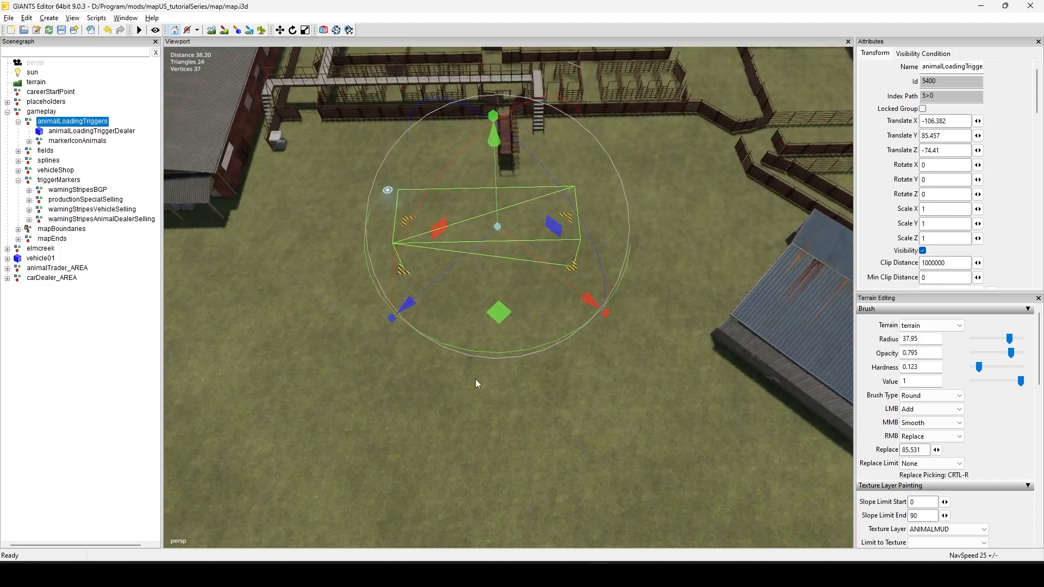
pyautogui.scroll(5, 489, 376)
pyautogui.scroll(-2, 495, 380)
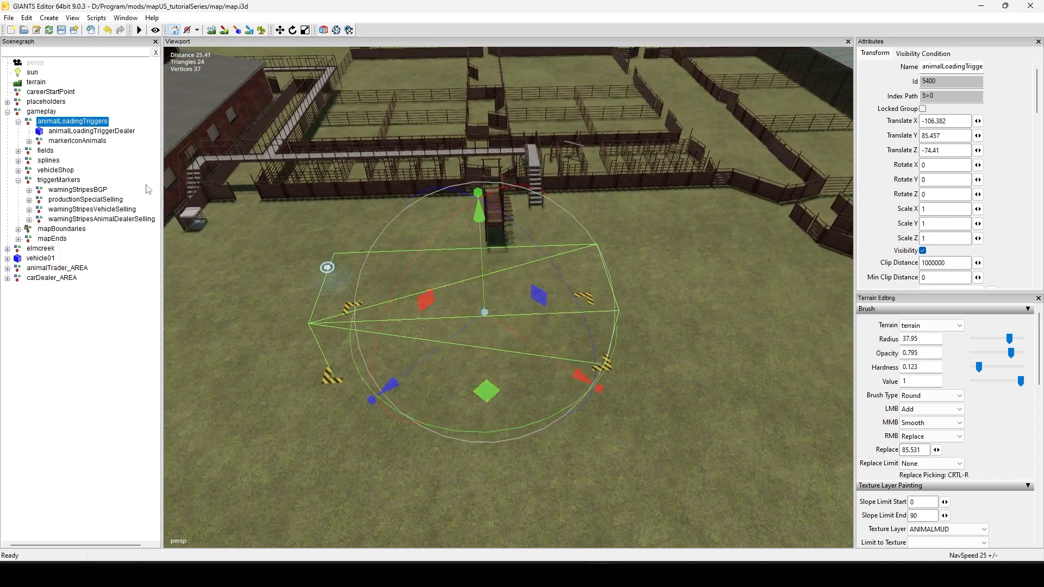
# Copy animalTrader_AREA's translation into the SHOP_ANIMAL hotspot's worldPosition in map.xml in Notepad++, as -148.38800049 85.40835571 -59.76496124.
pyautogui.click(62, 269)
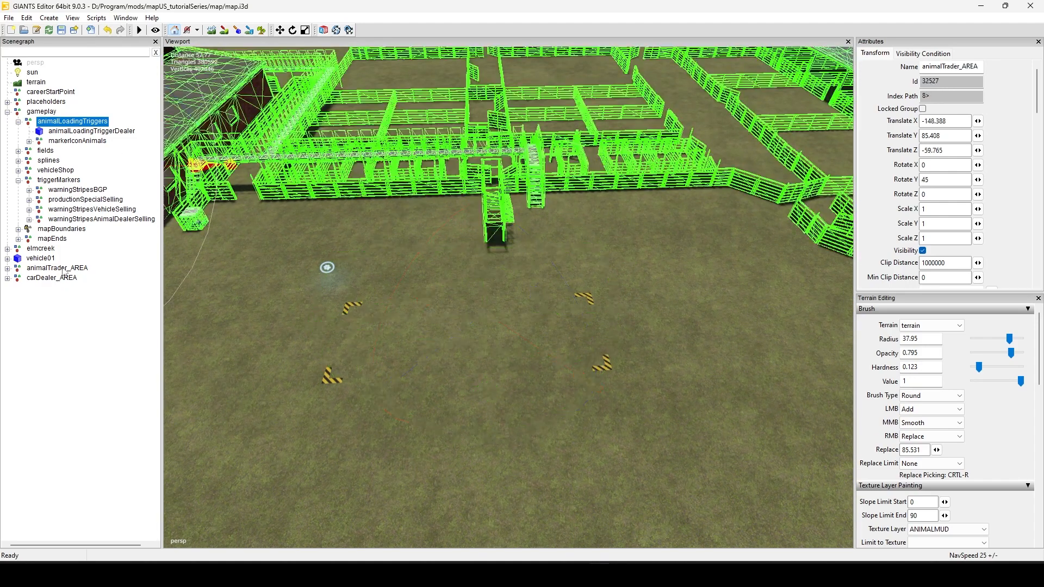
pyautogui.scroll(-8, 423, 383)
pyautogui.keyDown('alt'); pyautogui.moveTo(495, 315); pyautogui.dragTo(494, 425, button='middle'); pyautogui.keyUp('alt')
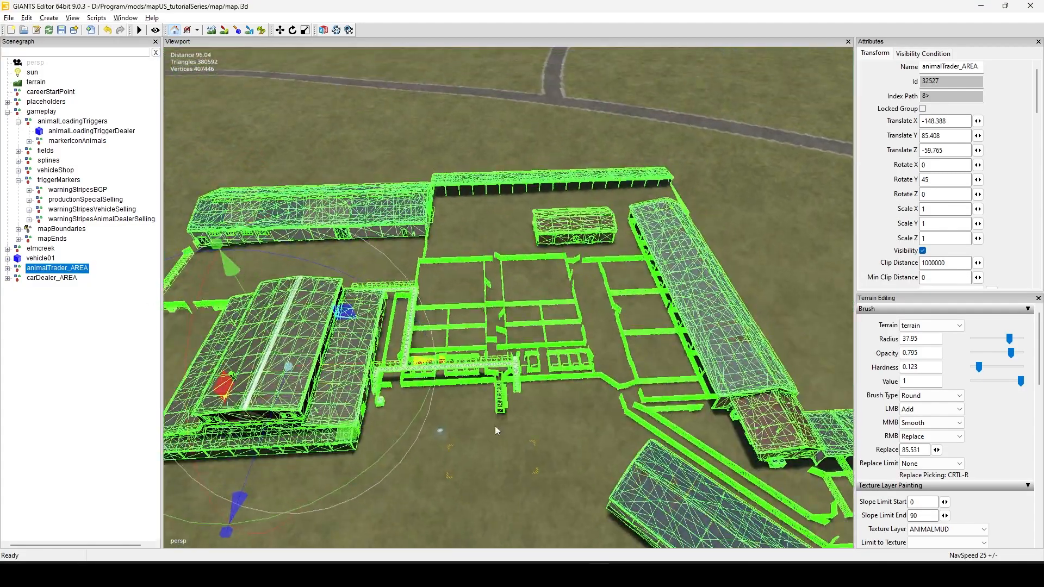
pyautogui.scroll(-4, 494, 426)
pyautogui.keyDown('alt'); pyautogui.moveTo(495, 426); pyautogui.dragTo(410, 409); pyautogui.keyUp('alt')
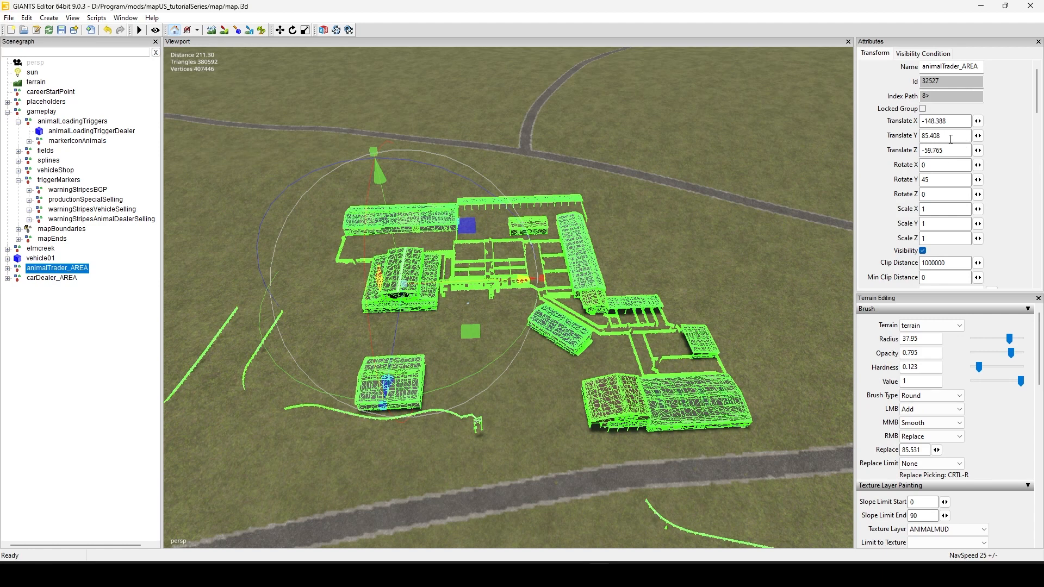
pyautogui.click(958, 123)
pyautogui.moveTo(598, 574)
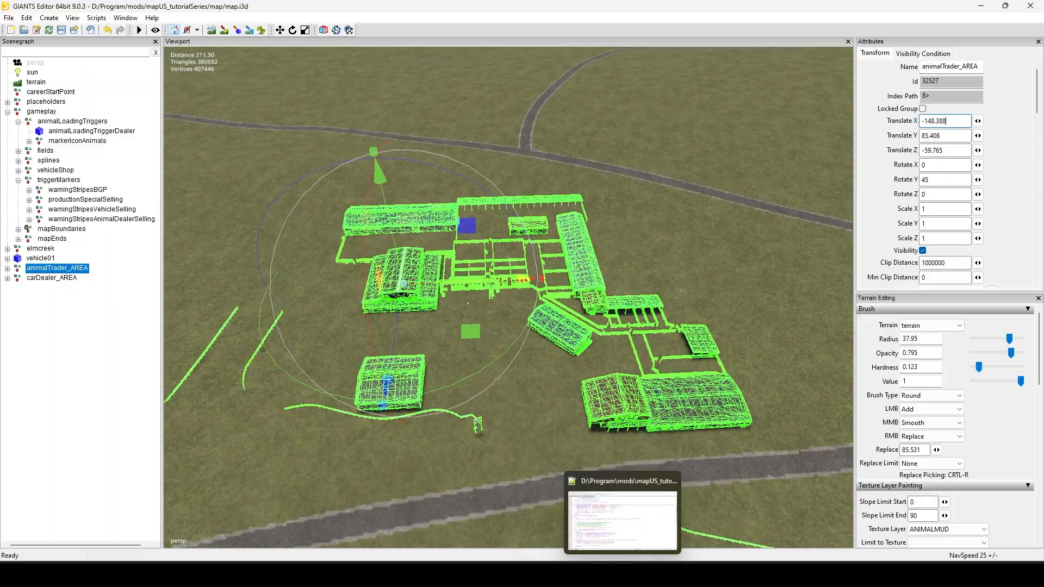
pyautogui.click(622, 574)
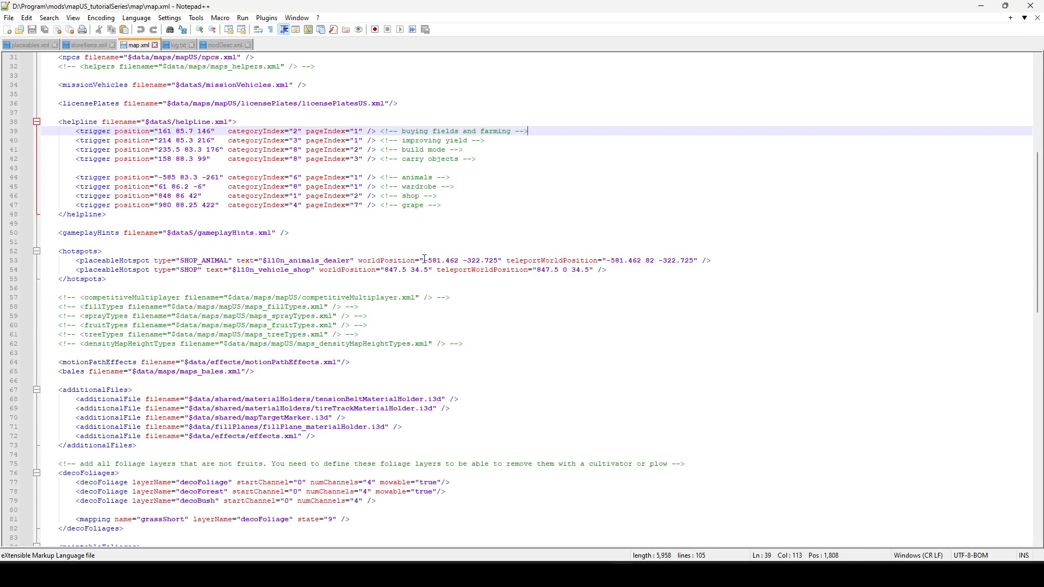
pyautogui.moveTo(424, 260); pyautogui.dragTo(500, 260)
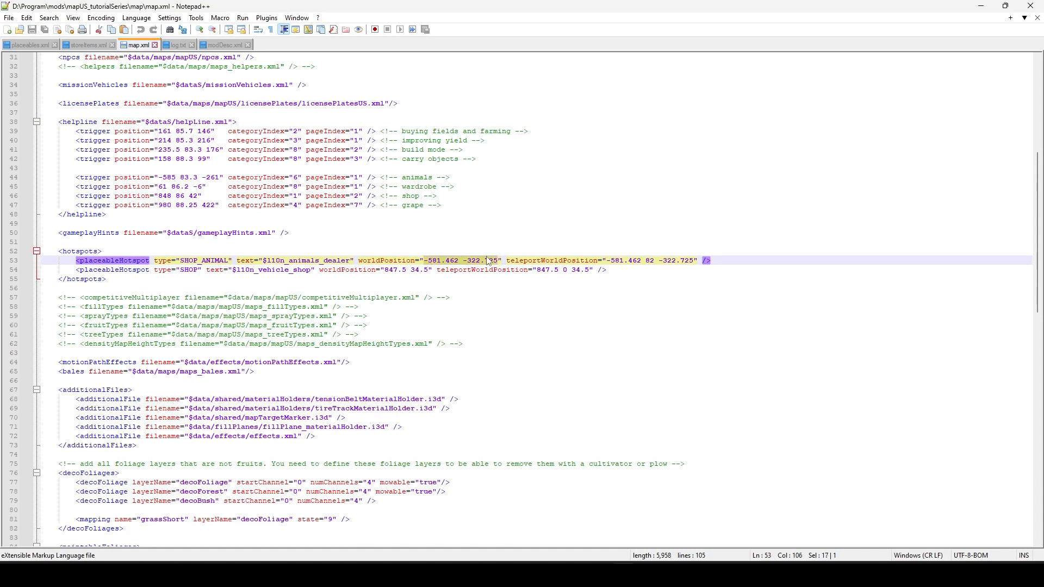
pyautogui.write('-148.38800049 85.40835571 -59.76496124')
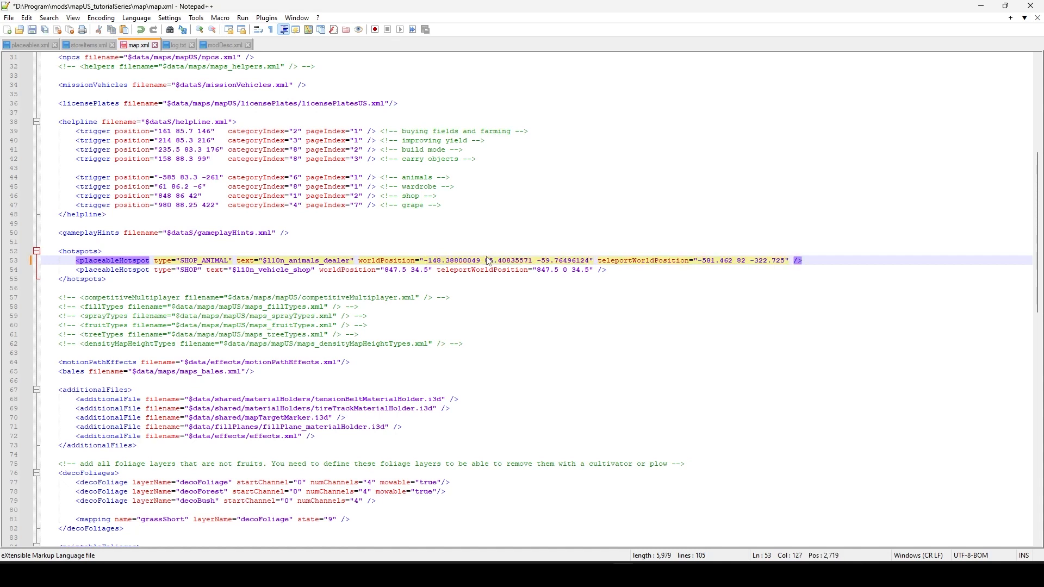
# Remove the Y coordinate from the SHOP_ANIMAL worldPosition, leaving only -148.38800049 -59.76496124.
pyautogui.click(536, 262)
pyautogui.press('BackSpace')
pyautogui.press('BackSpace')
pyautogui.press('BackSpace')
pyautogui.press('BackSpace')
pyautogui.press('BackSpace')
pyautogui.press('BackSpace')
pyautogui.press('BackSpace')
pyautogui.press('BackSpace')
pyautogui.press('BackSpace')
pyautogui.press('BackSpace')
pyautogui.press('BackSpace')
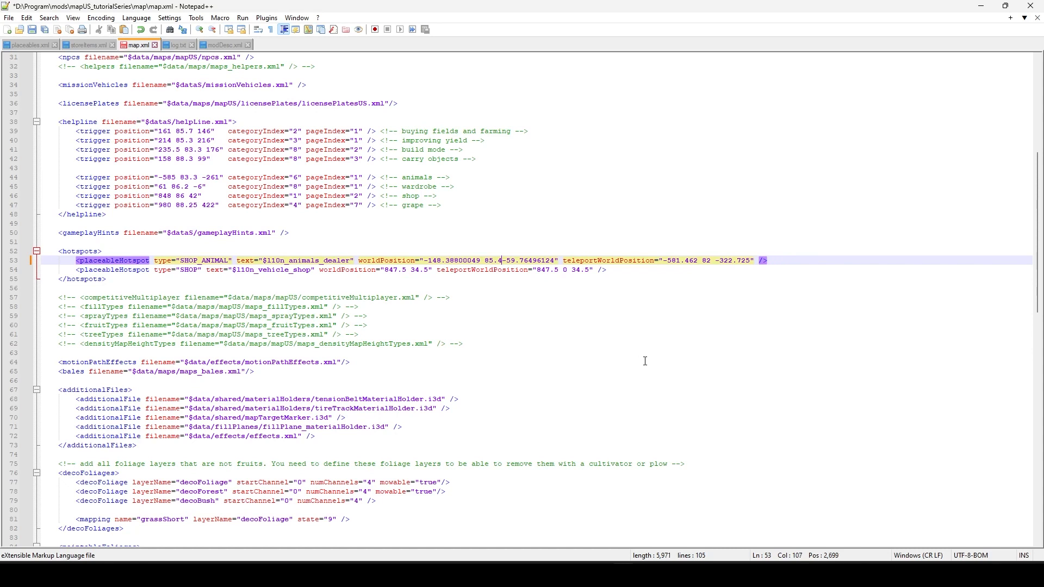
pyautogui.press('BackSpace')
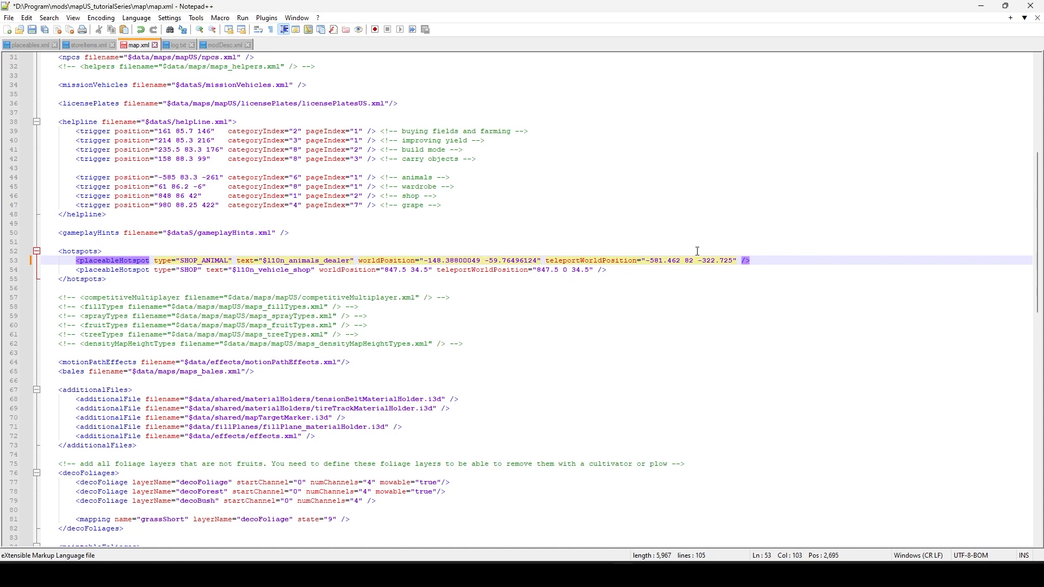
# Switch to GIANTS Editor, create a transform group and place it on the ground in front of the Larson's Loyal Livestock building.
pyautogui.click(645, 261)
pyautogui.hotkey('alt', 'Tab')
pyautogui.click(551, 436)
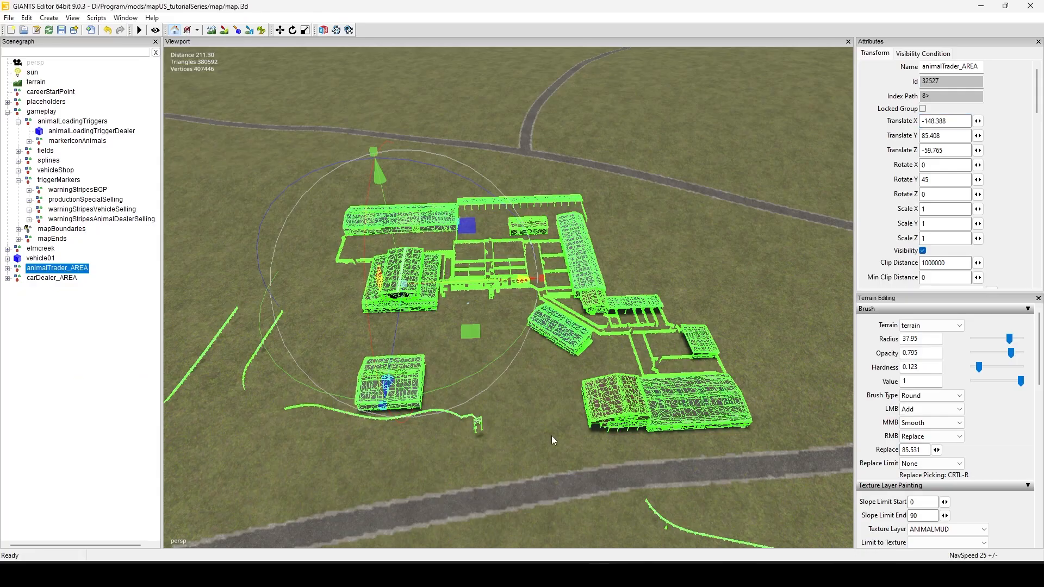
pyautogui.keyDown('alt'); pyautogui.moveTo(430, 458); pyautogui.dragTo(769, 275, button='right'); pyautogui.keyUp('alt')
pyautogui.keyDown('alt'); pyautogui.moveTo(769, 275); pyautogui.dragTo(601, 380); pyautogui.keyUp('alt')
pyautogui.keyDown('alt'); pyautogui.moveTo(602, 380); pyautogui.dragTo(603, 327, button='middle'); pyautogui.keyUp('alt')
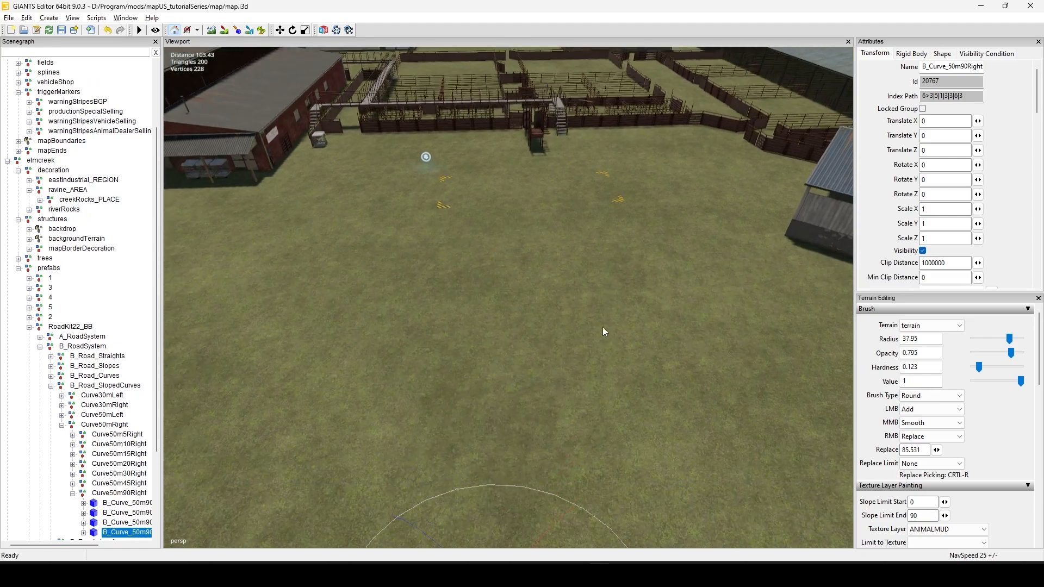
pyautogui.keyDown('alt'); pyautogui.moveTo(602, 327); pyautogui.dragTo(639, 339); pyautogui.keyUp('alt')
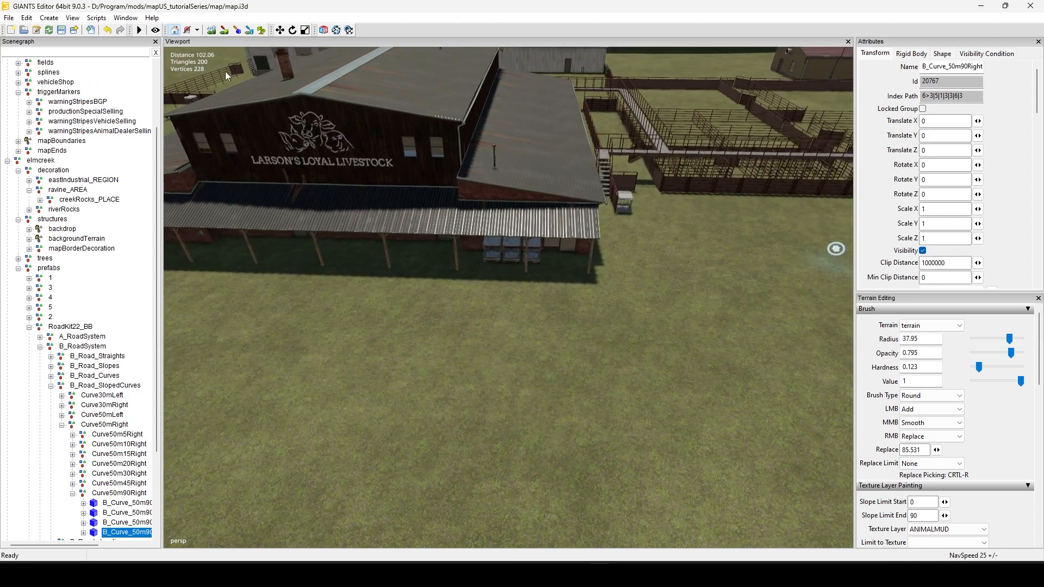
pyautogui.click(49, 18)
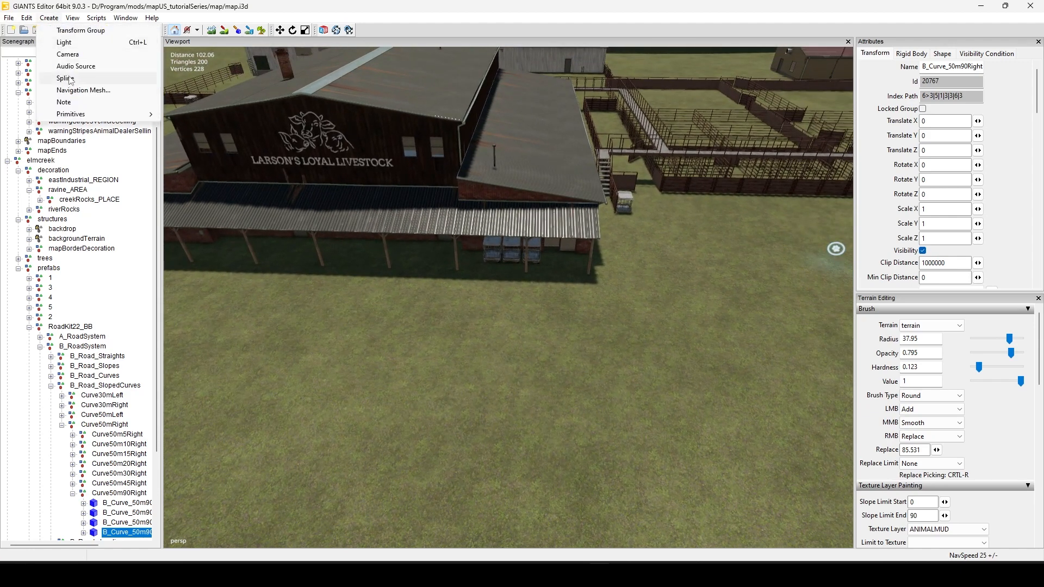
pyautogui.click(81, 30)
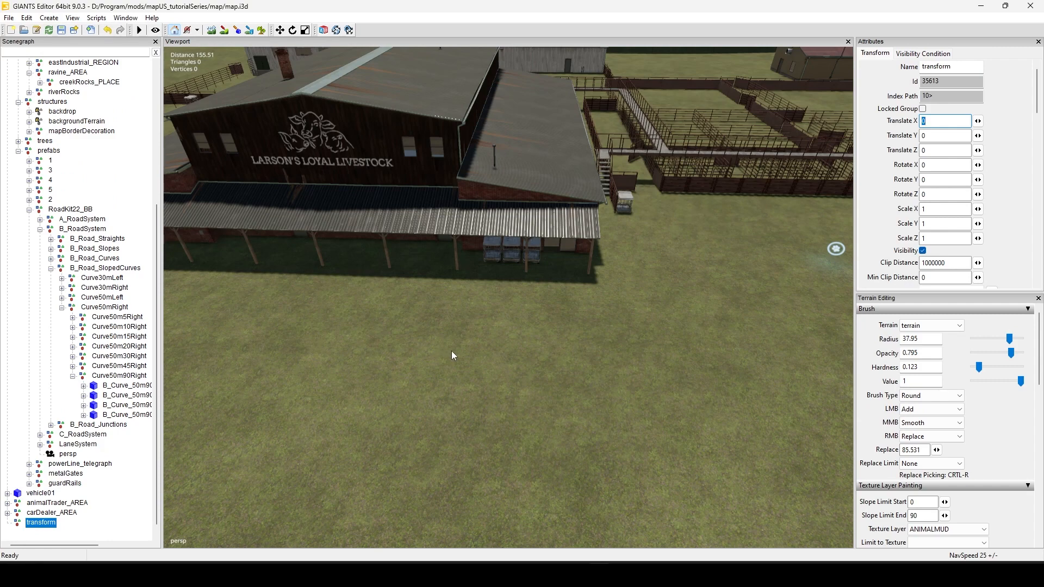
pyautogui.hotkey('ctrl', 'b')
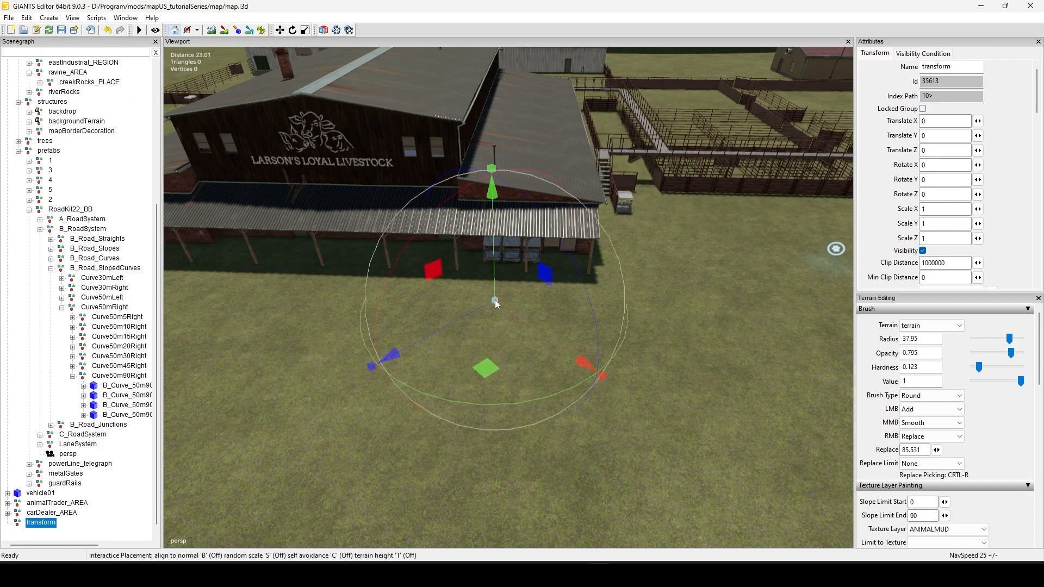
pyautogui.click(494, 299)
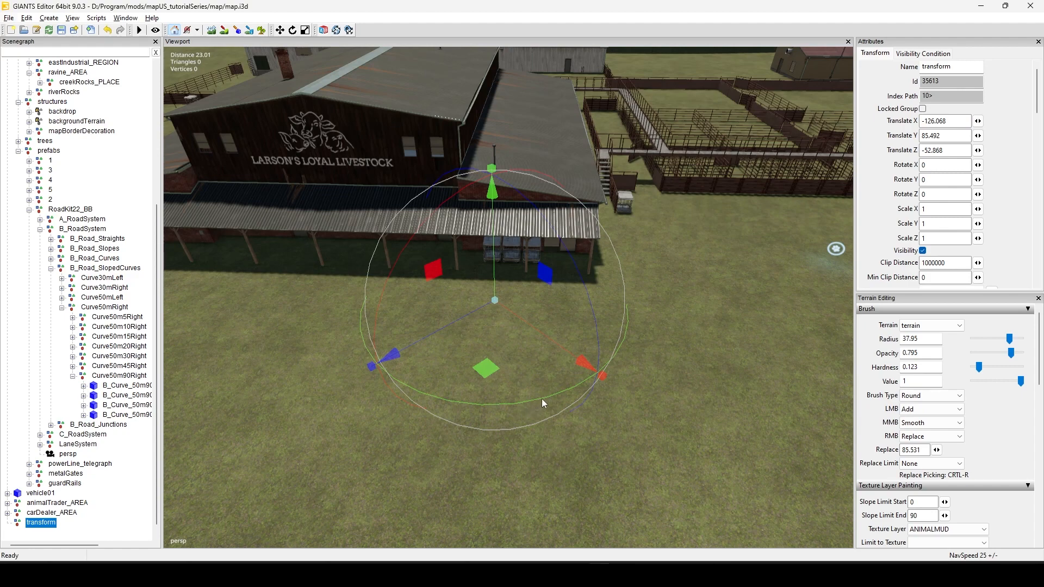
# Rotate the transform group to about 47° around Y and shift it along its X axis to about -124.824, 85.492, -54.078.
pyautogui.moveTo(542, 402); pyautogui.dragTo(622, 345)
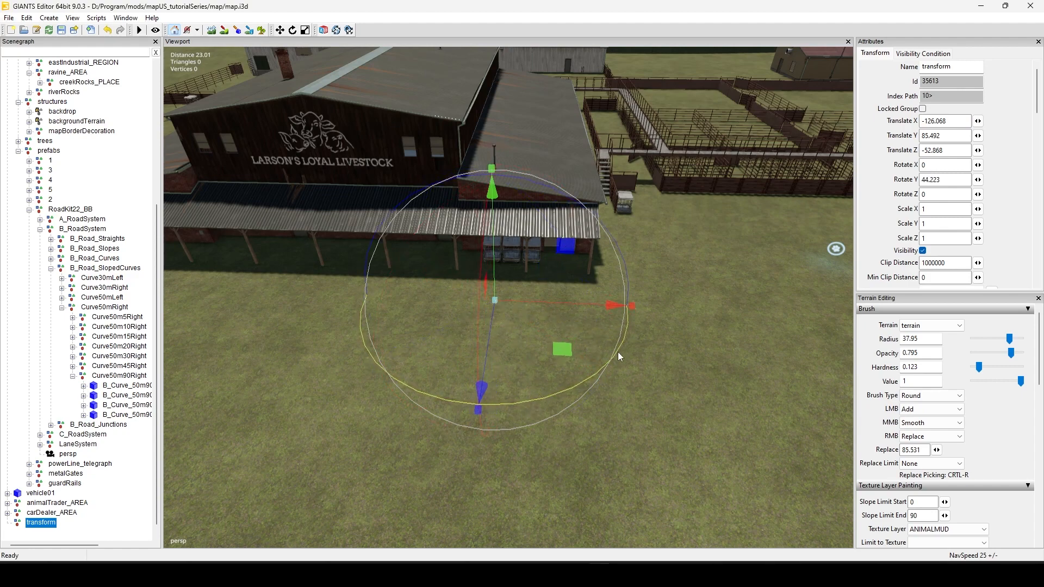
pyautogui.keyDown('alt'); pyautogui.moveTo(673, 412); pyautogui.dragTo(578, 419, button='middle'); pyautogui.keyUp('alt')
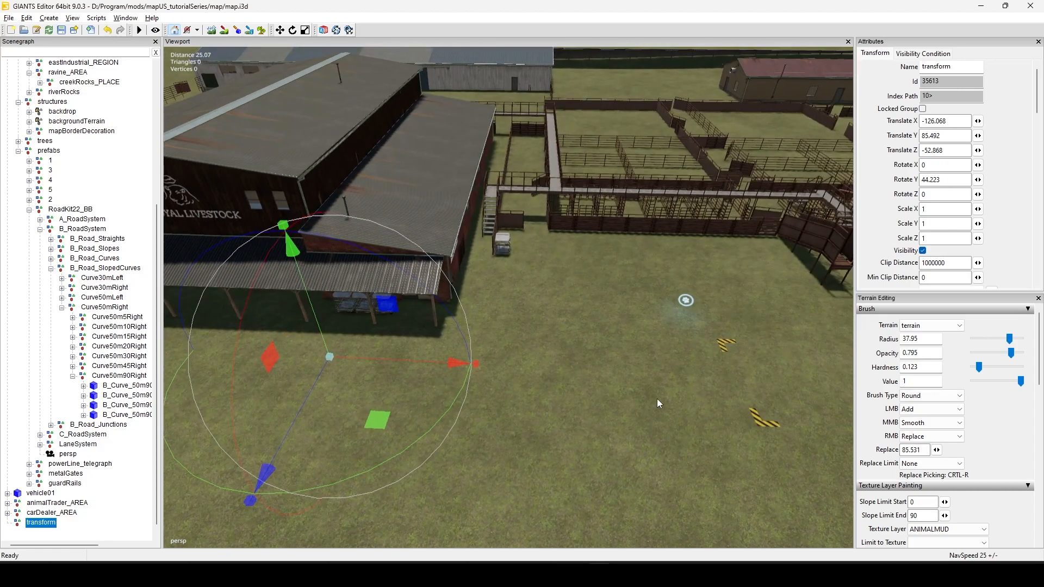
pyautogui.keyDown('alt'); pyautogui.moveTo(548, 438); pyautogui.dragTo(628, 399, button='right'); pyautogui.keyUp('alt')
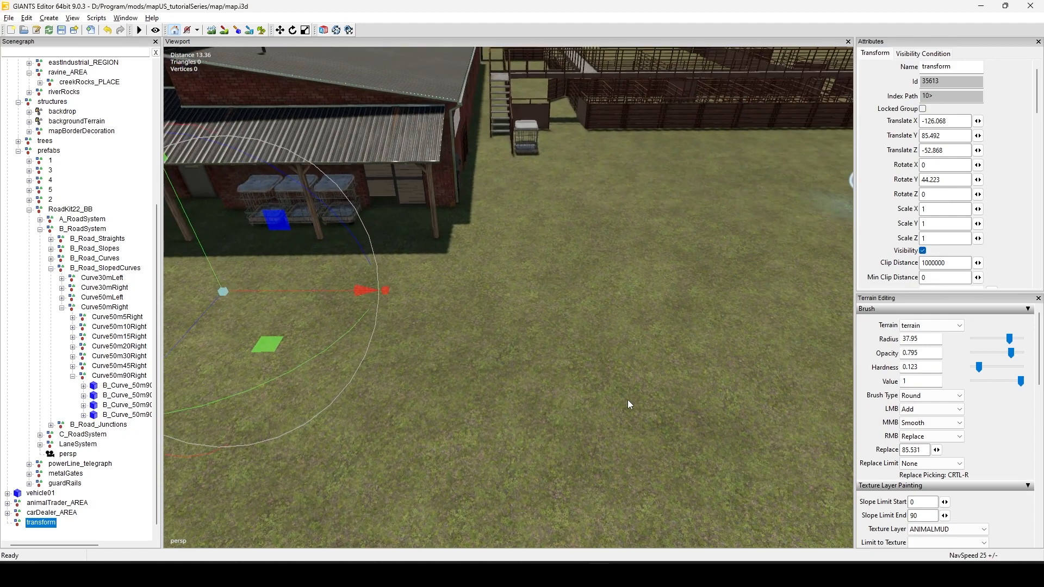
pyautogui.keyDown('alt'); pyautogui.moveTo(627, 399); pyautogui.dragTo(578, 408, button='middle'); pyautogui.keyUp('alt')
pyautogui.moveTo(465, 292); pyautogui.dragTo(496, 295)
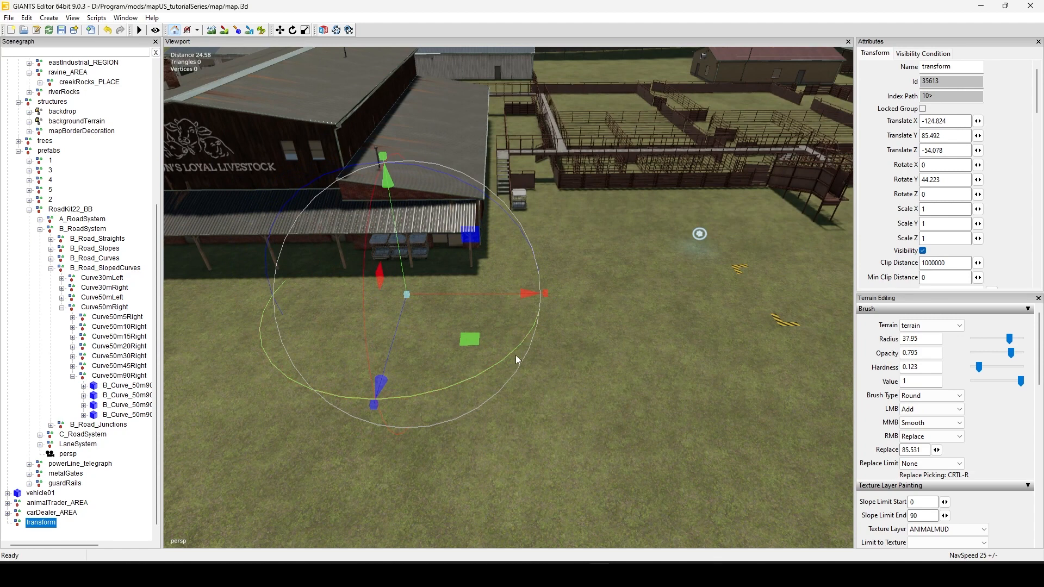
pyautogui.moveTo(515, 347); pyautogui.dragTo(523, 345)
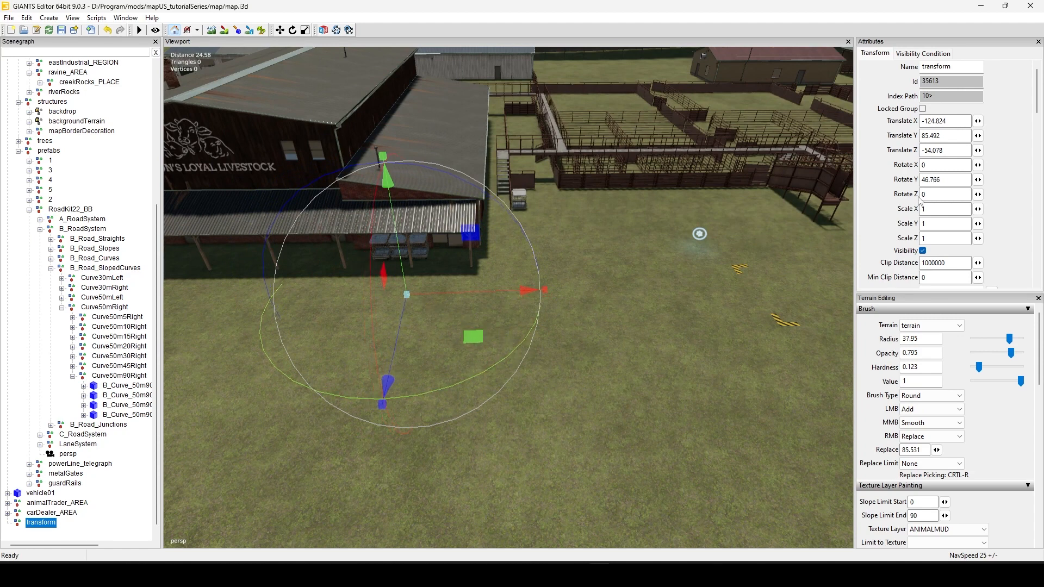
# Copy the transform group's translation into the SHOP_ANIMAL teleportWorldPosition in map.xml in Notepad++, as -124.8239975 85.49247742 -54.0779686.
pyautogui.click(964, 124)
pyautogui.click(637, 563)
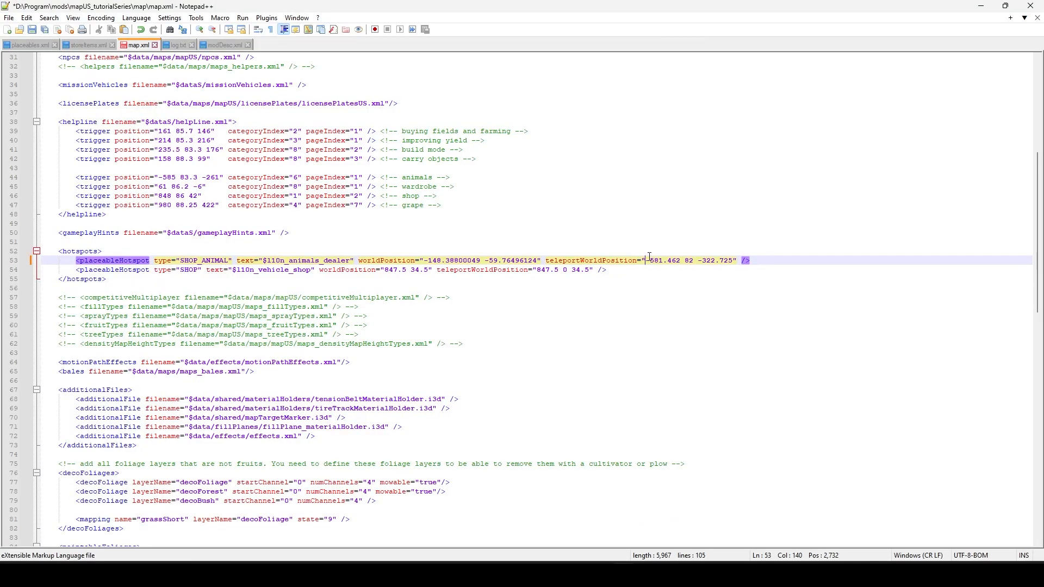
pyautogui.moveTo(648, 262); pyautogui.dragTo(732, 257)
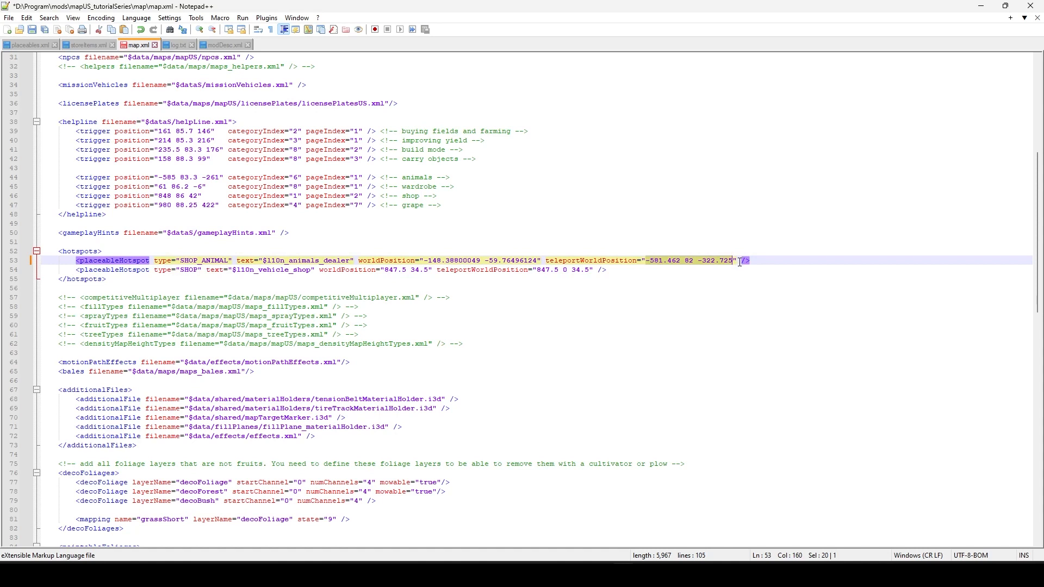
pyautogui.write('-124.8239975 85.49247742 -54.0779686')
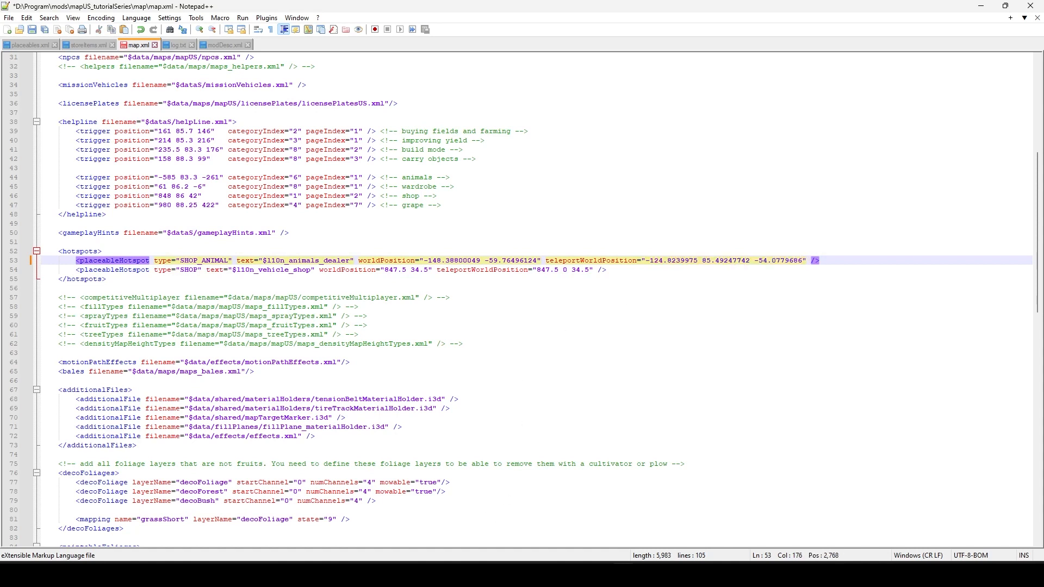
# Switch to GIANTS Editor and locate the car dealer buildings across the map.
pyautogui.click(503, 575)
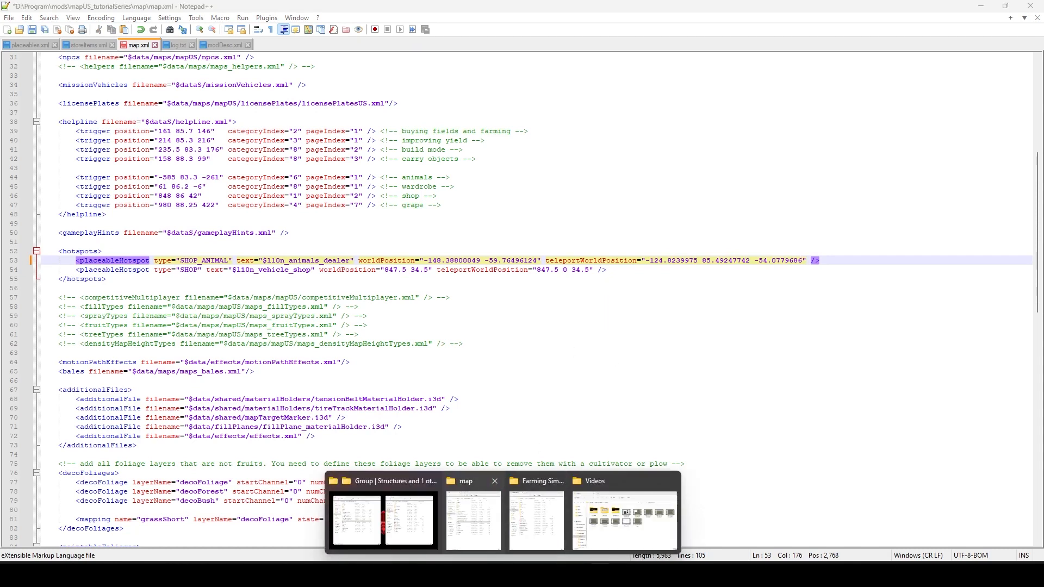
pyautogui.click(526, 575)
pyautogui.scroll(-5, 683, 282)
pyautogui.keyDown('alt'); pyautogui.moveTo(552, 312); pyautogui.dragTo(505, 468, button='middle'); pyautogui.keyUp('alt')
pyautogui.keyDown('alt'); pyautogui.moveTo(634, 311); pyautogui.dragTo(635, 276); pyautogui.keyUp('alt')
pyautogui.keyDown('alt'); pyautogui.moveTo(552, 277); pyautogui.dragTo(477, 260); pyautogui.keyUp('alt')
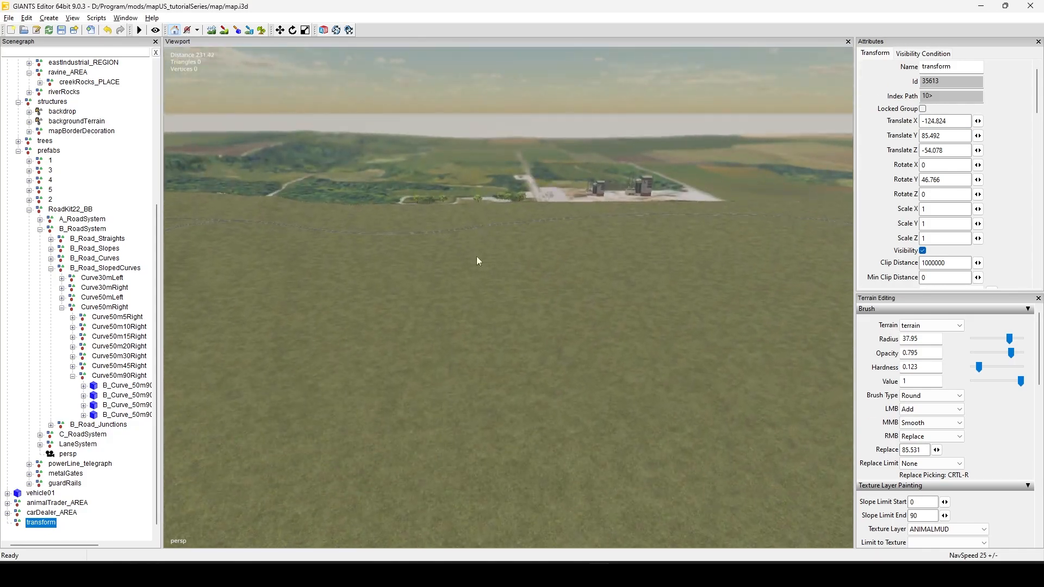
pyautogui.keyDown('alt'); pyautogui.moveTo(477, 257); pyautogui.dragTo(357, 381, button='middle'); pyautogui.keyUp('alt')
pyautogui.keyDown('alt'); pyautogui.moveTo(668, 266); pyautogui.dragTo(403, 279); pyautogui.keyUp('alt')
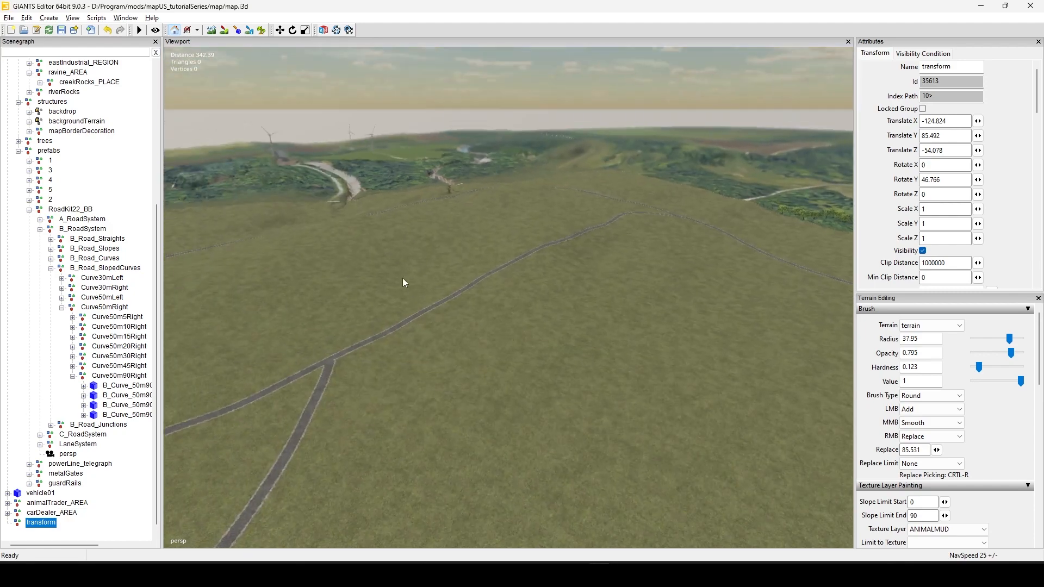
pyautogui.keyDown('alt'); pyautogui.moveTo(535, 416); pyautogui.dragTo(188, 334); pyautogui.keyUp('alt')
pyautogui.keyDown('alt'); pyautogui.moveTo(522, 339); pyautogui.dragTo(459, 318); pyautogui.keyUp('alt')
pyautogui.keyDown('alt'); pyautogui.moveTo(472, 348); pyautogui.dragTo(858, 297, button='right'); pyautogui.keyUp('alt')
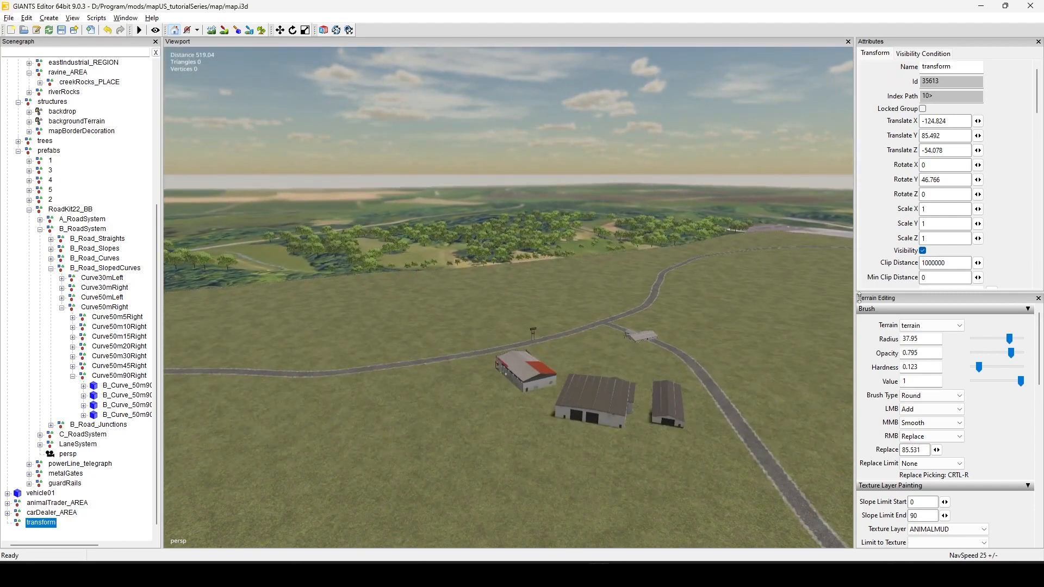
pyautogui.keyDown('alt'); pyautogui.moveTo(380, 375); pyautogui.dragTo(538, 359, button='right'); pyautogui.keyUp('alt')
pyautogui.keyDown('alt'); pyautogui.moveTo(524, 288); pyautogui.dragTo(706, 375); pyautogui.keyUp('alt')
pyautogui.keyDown('alt'); pyautogui.moveTo(476, 344); pyautogui.dragTo(775, 358, button='middle'); pyautogui.keyUp('alt')
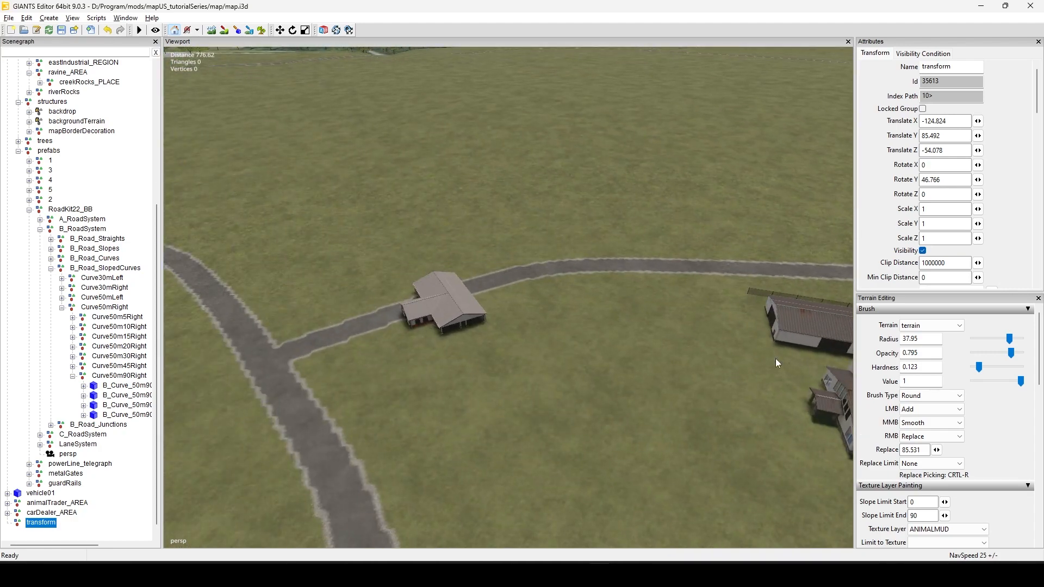
pyautogui.keyDown('alt'); pyautogui.moveTo(775, 358); pyautogui.dragTo(568, 358); pyautogui.keyUp('alt')
pyautogui.keyDown('alt'); pyautogui.moveTo(471, 320); pyautogui.dragTo(462, 327); pyautogui.keyUp('alt')
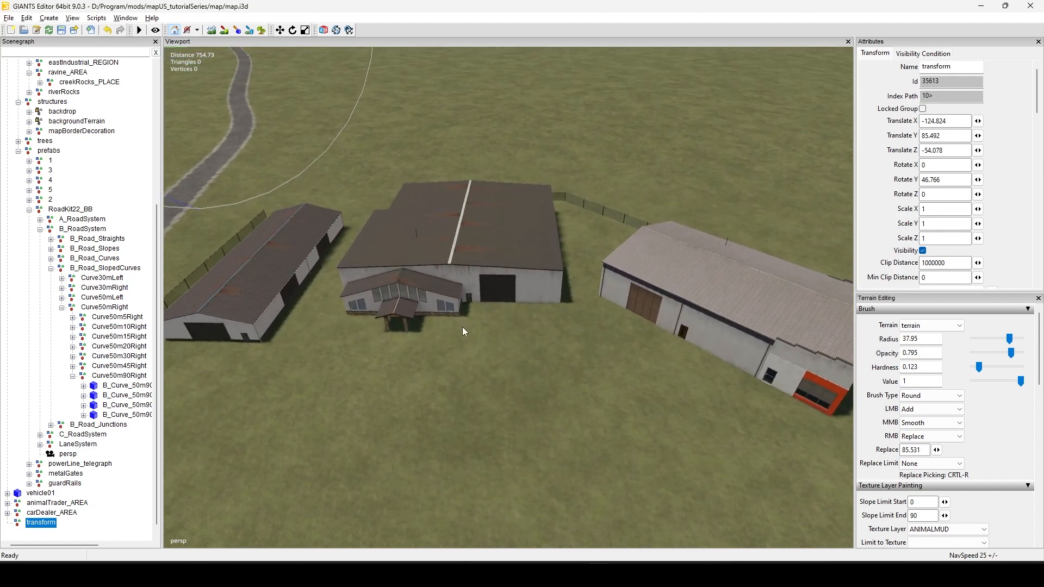
# Select carDealer_AREA and examine its buildings, fences and pivot position from several angles.
pyautogui.click(70, 514)
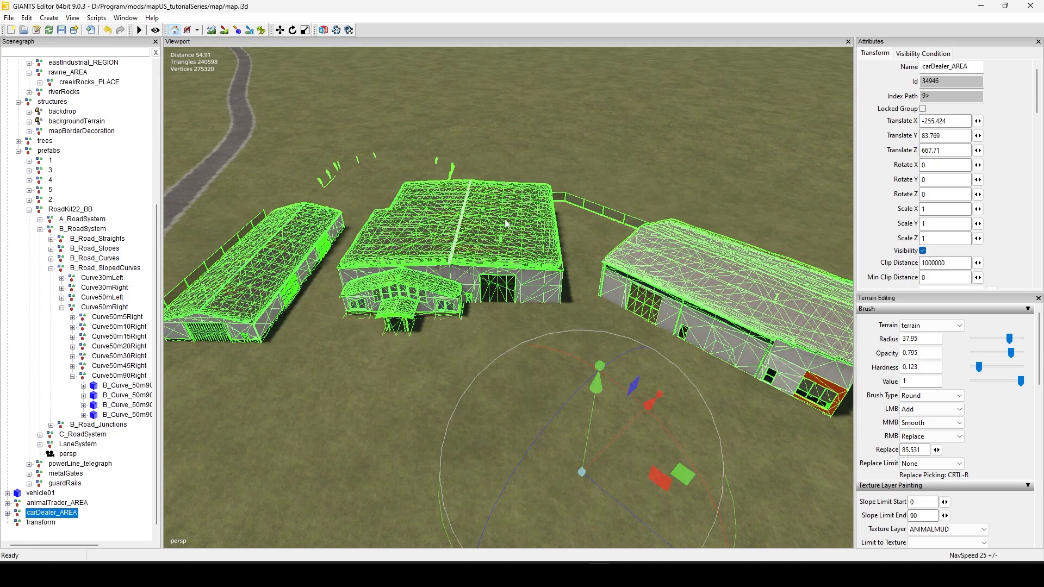
pyautogui.scroll(-5, 506, 224)
pyautogui.keyDown('alt'); pyautogui.moveTo(508, 217); pyautogui.dragTo(484, 303); pyautogui.keyUp('alt')
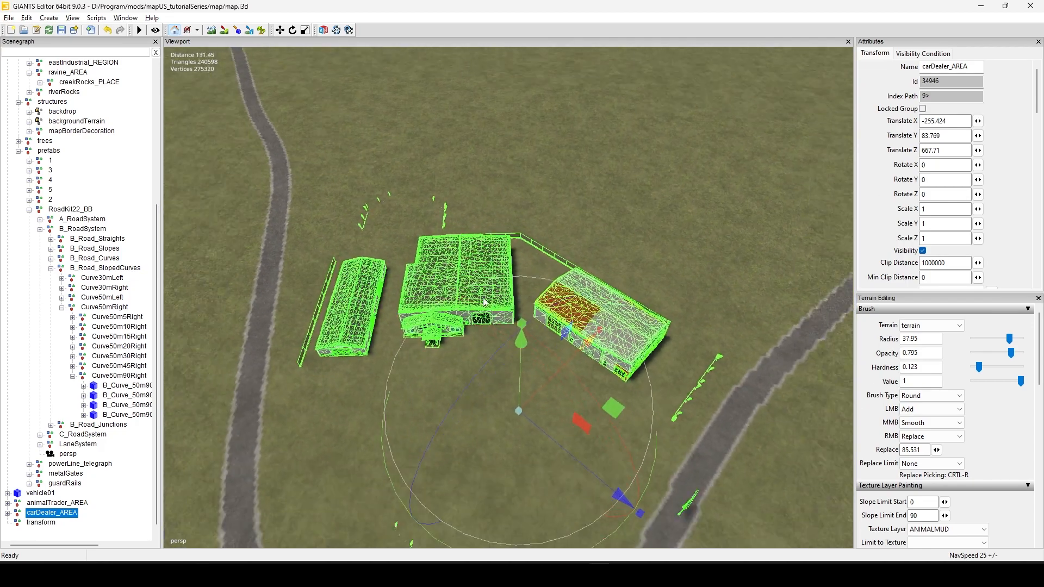
pyautogui.keyDown('alt'); pyautogui.moveTo(513, 301); pyautogui.dragTo(564, 166, button='middle'); pyautogui.keyUp('alt')
pyautogui.scroll(2, 535, 318)
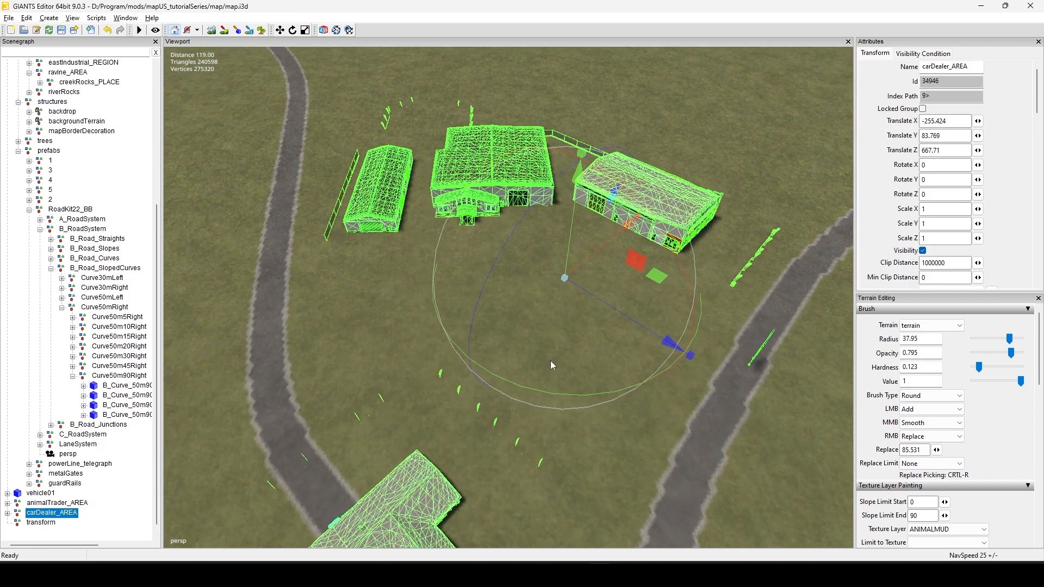
pyautogui.keyDown('alt'); pyautogui.moveTo(550, 360); pyautogui.dragTo(551, 354); pyautogui.keyUp('alt')
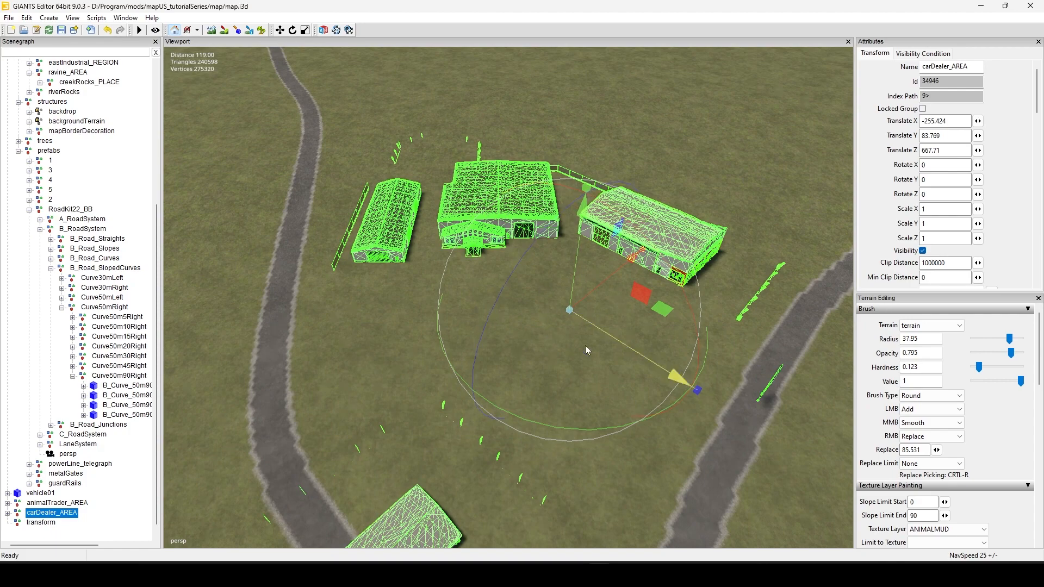
pyautogui.keyDown('alt'); pyautogui.moveTo(585, 345); pyautogui.dragTo(245, 449, button='middle'); pyautogui.keyUp('alt')
pyautogui.keyDown('alt'); pyautogui.moveTo(470, 312); pyautogui.dragTo(333, 310); pyautogui.keyUp('alt')
pyautogui.scroll(3, 471, 288)
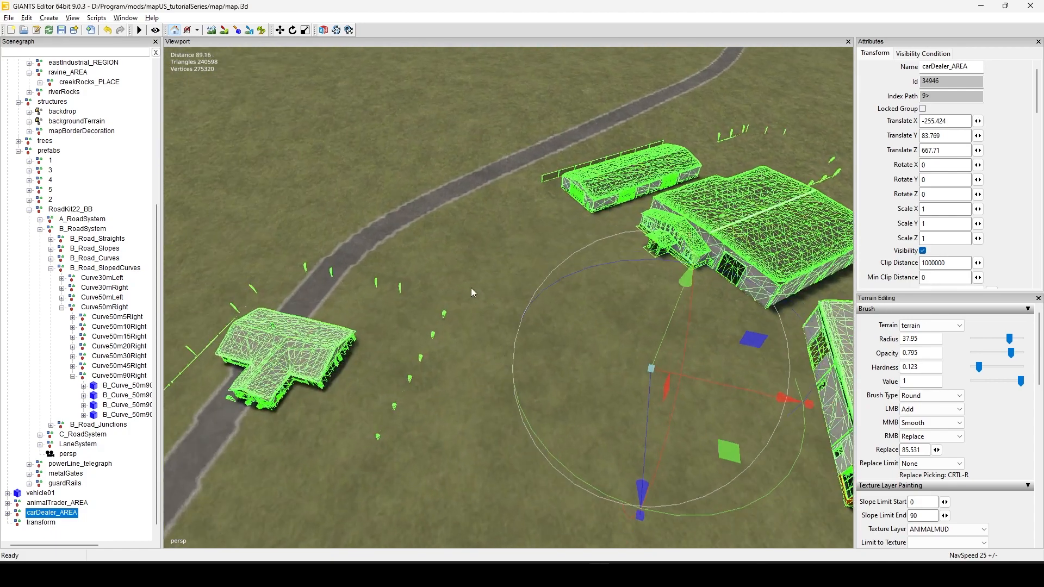
pyautogui.keyDown('alt'); pyautogui.moveTo(471, 289); pyautogui.dragTo(667, 332); pyautogui.keyUp('alt')
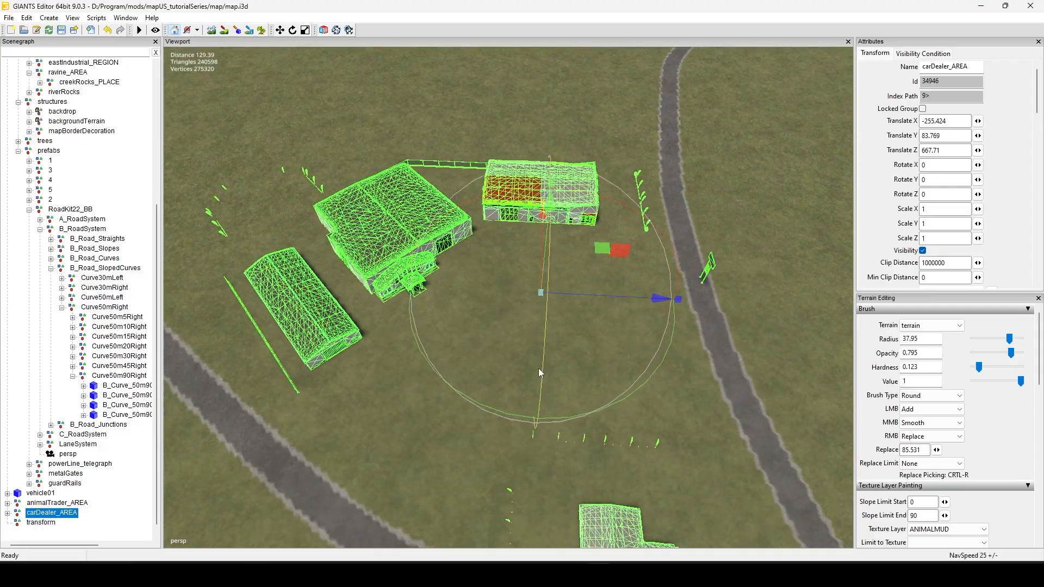
pyautogui.keyDown('alt'); pyautogui.moveTo(586, 367); pyautogui.dragTo(378, 305); pyautogui.keyUp('alt')
pyautogui.scroll(4, 617, 236)
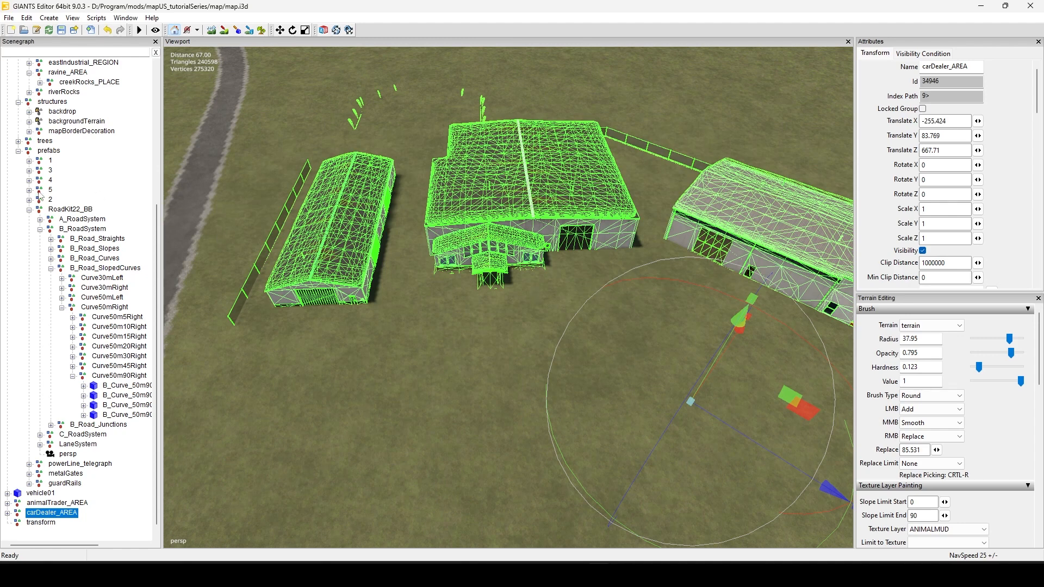
# Place the transform group on the ground in front of the car dealer's main building, at about -267.394, 83.935, 649.59.
pyautogui.click(39, 522)
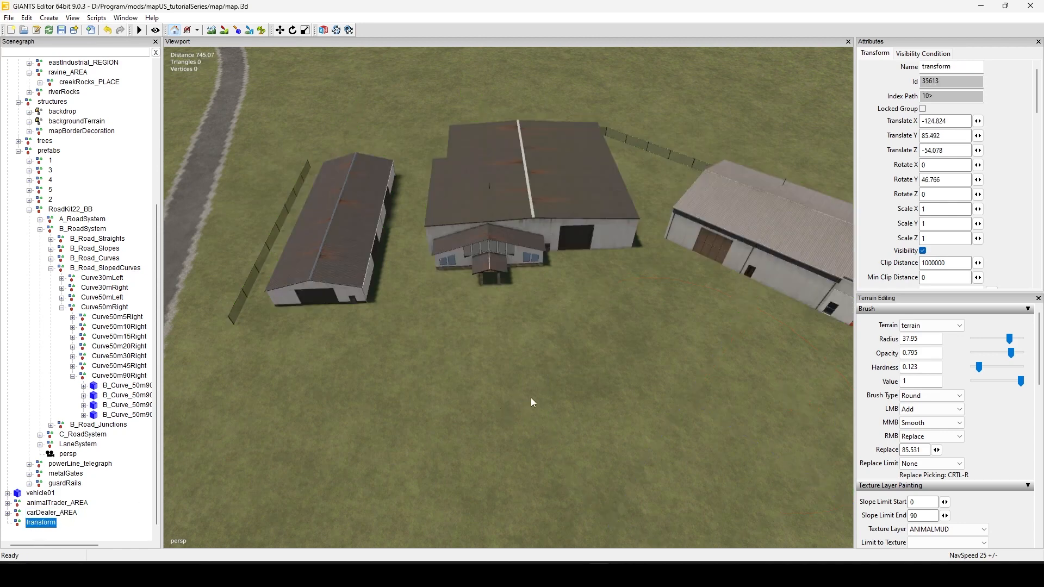
pyautogui.hotkey('ctrl', 'b')
pyautogui.keyDown('alt'); pyautogui.moveTo(677, 266); pyautogui.dragTo(643, 175, button='middle'); pyautogui.keyUp('alt')
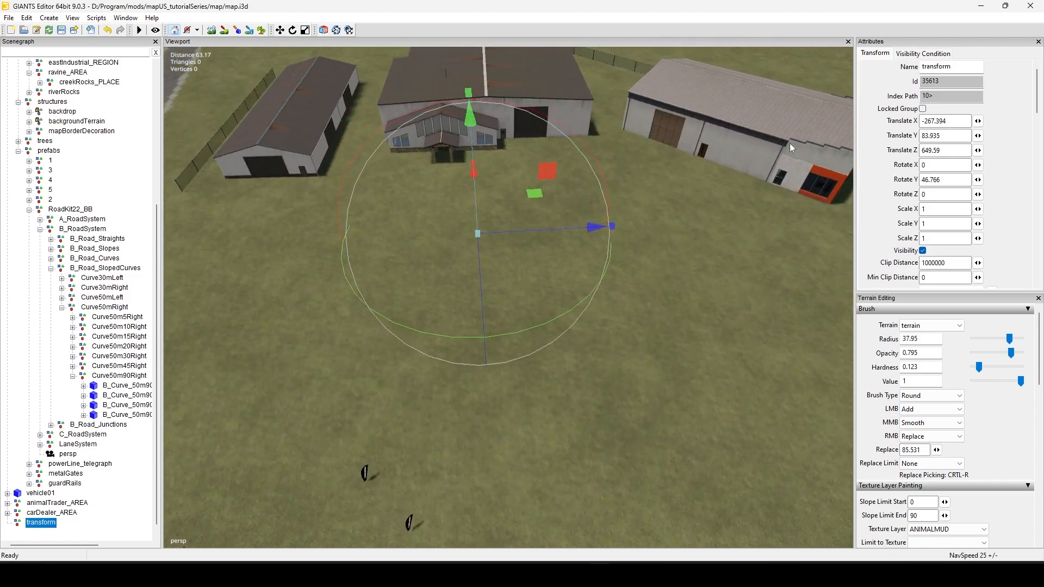
# Copy the transform group's translation into the SHOP hotspot's worldPosition in map.xml in Notepad++, as -267.39401245 83.93470764 649.59002686.
pyautogui.click(958, 121)
pyautogui.click(623, 575)
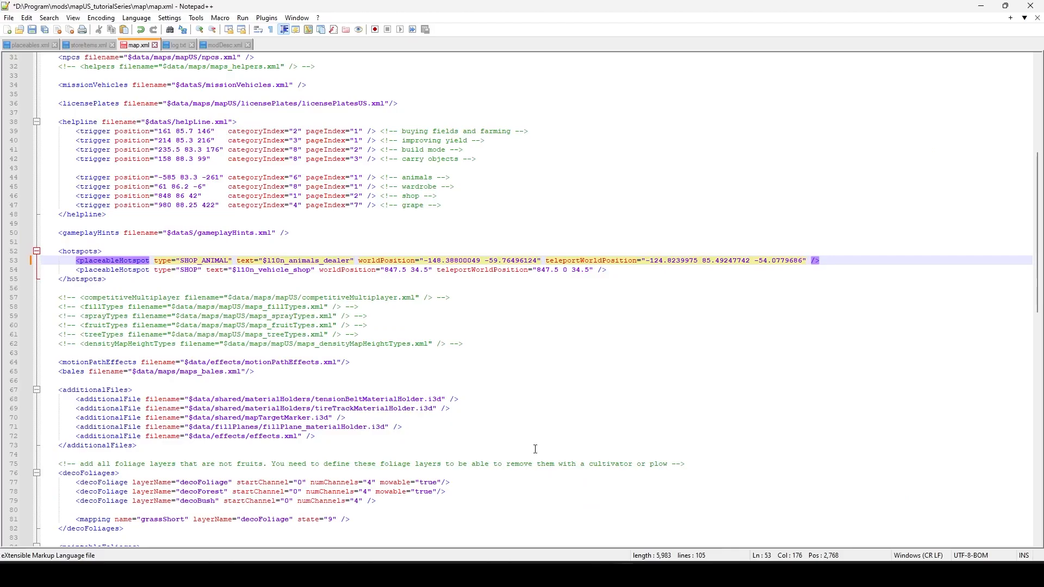
pyautogui.moveTo(384, 269); pyautogui.dragTo(427, 270)
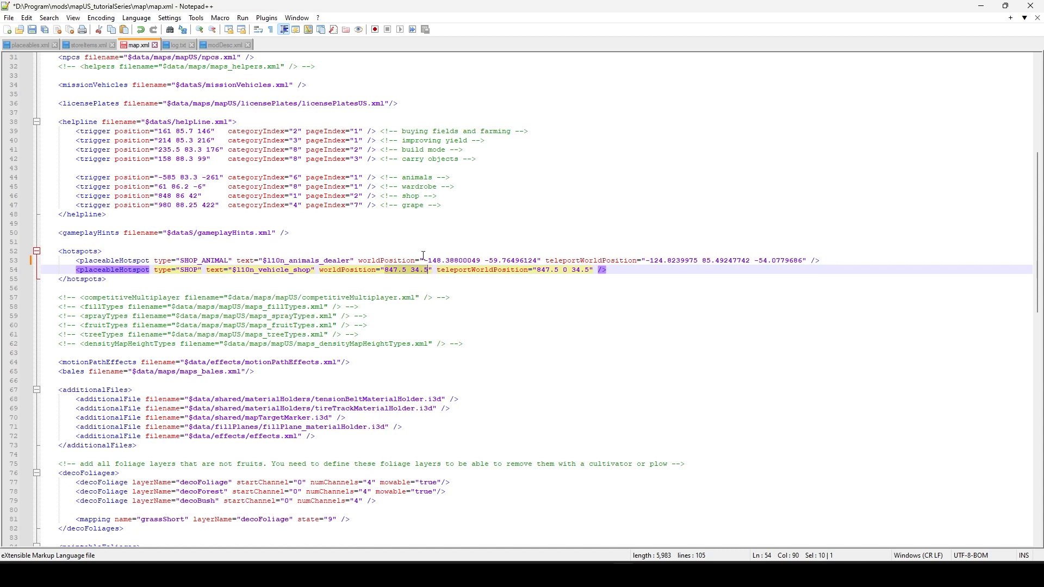
pyautogui.write('-267.39401245 83.93470764 649.59002686')
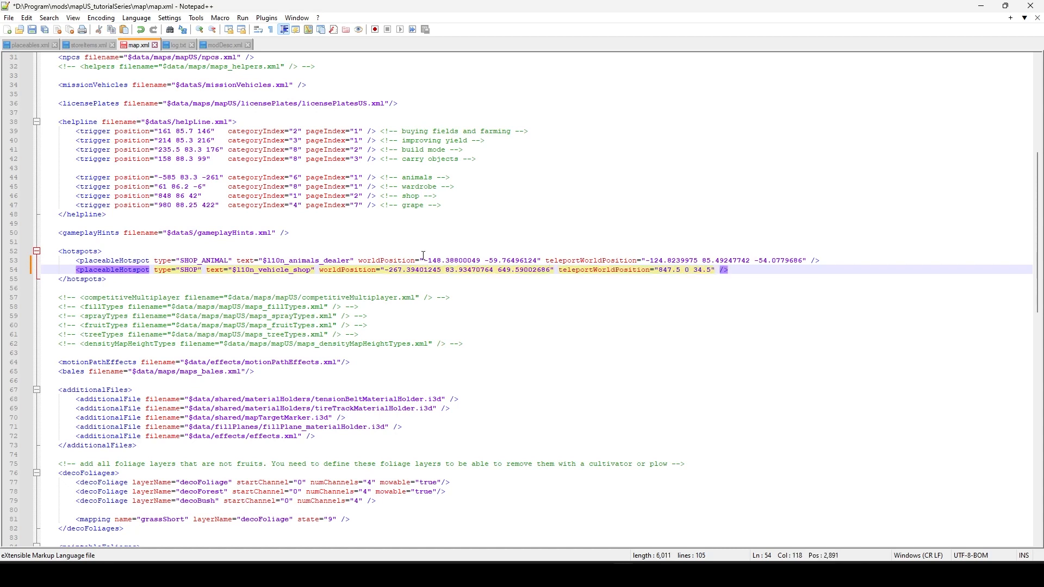
# Remove the Y coordinate from the SHOP worldPosition, leaving only -267.39401245 649.59002686.
pyautogui.press('Left')
pyautogui.press('Left')
pyautogui.press('Left')
pyautogui.press('Left')
pyautogui.press('Left')
pyautogui.press('Left')
pyautogui.press('Left')
pyautogui.press('Left')
pyautogui.press('BackSpace')
pyautogui.press('BackSpace')
pyautogui.press('BackSpace')
pyautogui.press('BackSpace')
pyautogui.press('BackSpace')
pyautogui.press('BackSpace')
pyautogui.press('BackSpace')
pyautogui.press('BackSpace')
pyautogui.press('BackSpace')
pyautogui.press('BackSpace')
pyautogui.press('BackSpace')
pyautogui.press('BackSpace')
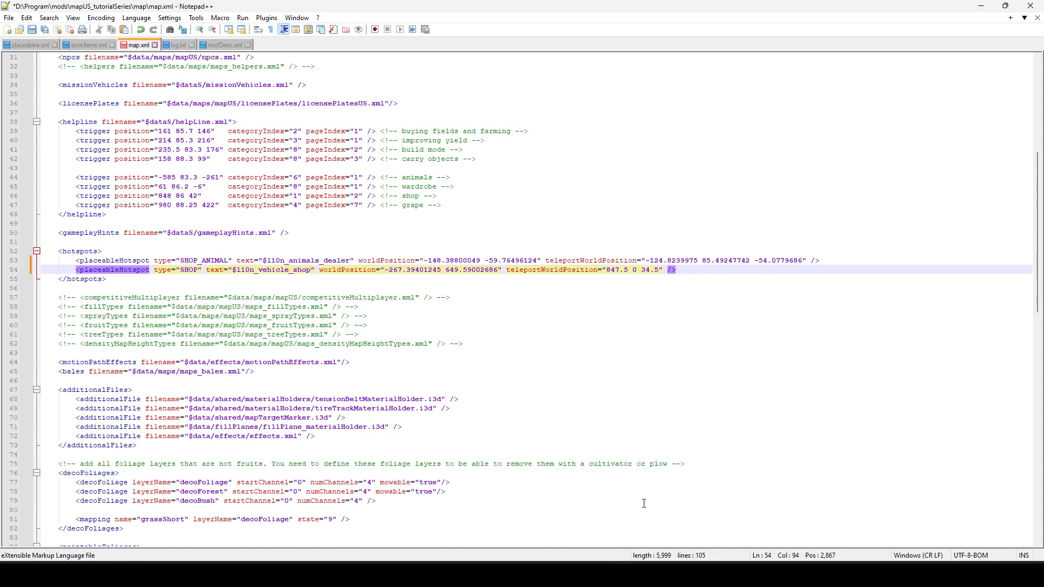
# Switch to GIANTS Editor and place the transform group on the ground outside the orange-framed showroom entrance, at about -229.643, 83.68, 678.829.
pyautogui.moveTo(622, 575)
pyautogui.click(600, 574)
pyautogui.keyDown('alt'); pyautogui.moveTo(544, 228); pyautogui.dragTo(541, 275, button='middle'); pyautogui.keyUp('alt')
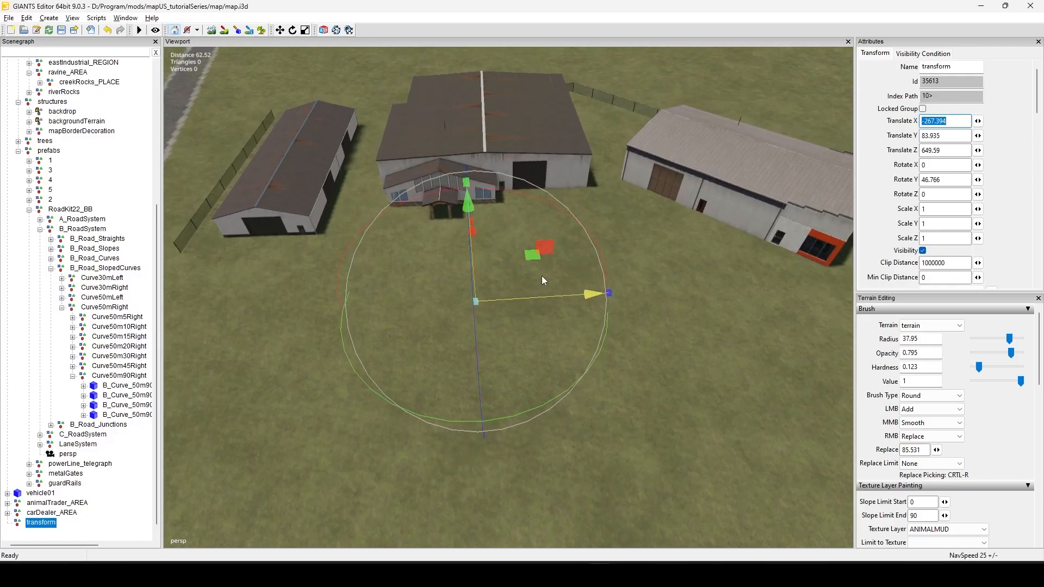
pyautogui.keyDown('alt'); pyautogui.moveTo(538, 273); pyautogui.dragTo(664, 257); pyautogui.keyUp('alt')
pyautogui.keyDown('alt'); pyautogui.moveTo(664, 257); pyautogui.dragTo(495, 319, button='middle'); pyautogui.keyUp('alt')
pyautogui.scroll(4, 602, 233)
pyautogui.keyDown('alt'); pyautogui.moveTo(602, 232); pyautogui.dragTo(498, 295, button='middle'); pyautogui.keyUp('alt')
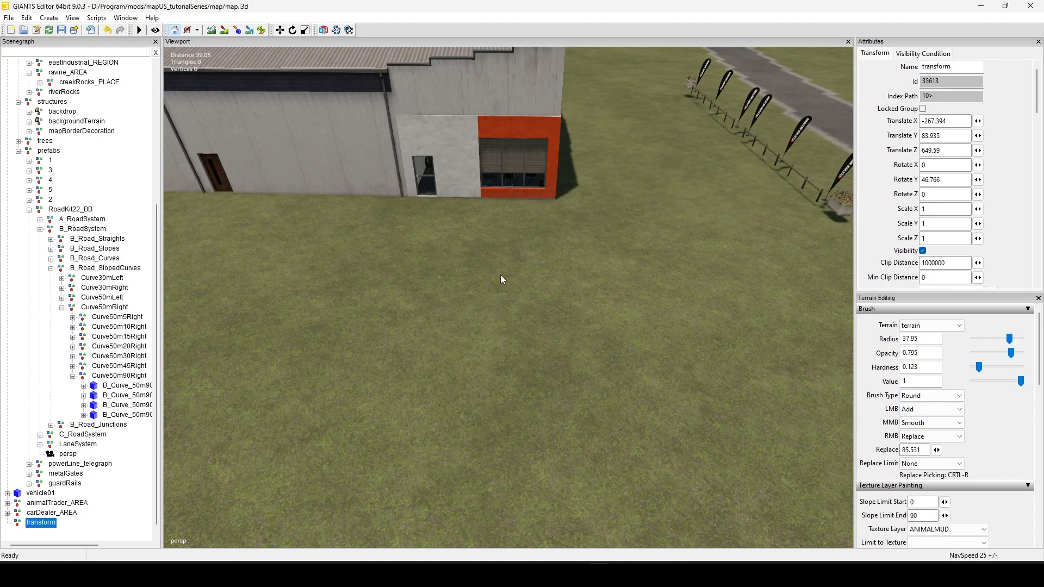
pyautogui.hotkey('ctrl', 'b')
pyautogui.click(488, 226)
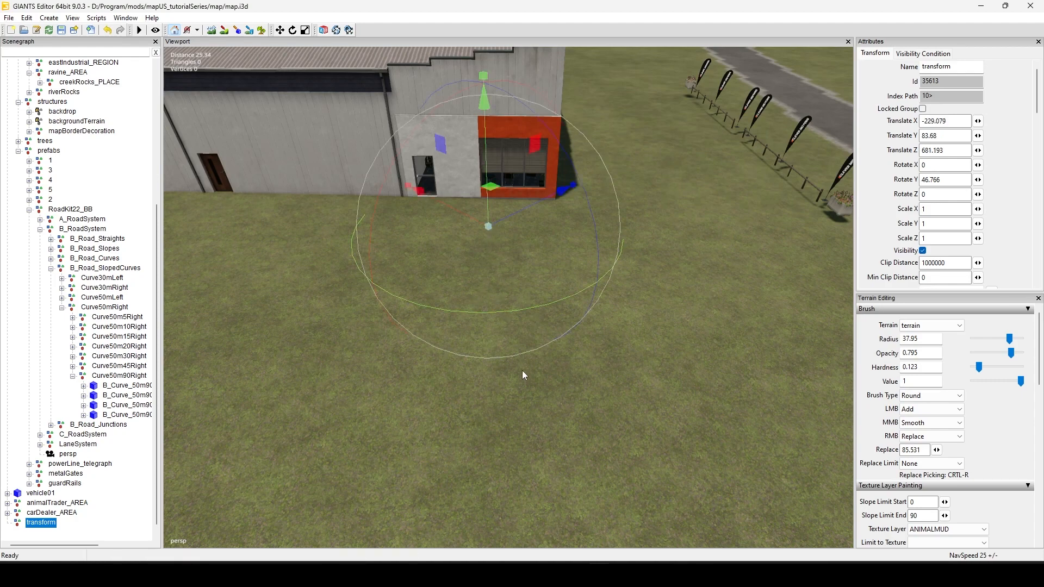
pyautogui.moveTo(496, 193); pyautogui.dragTo(467, 195)
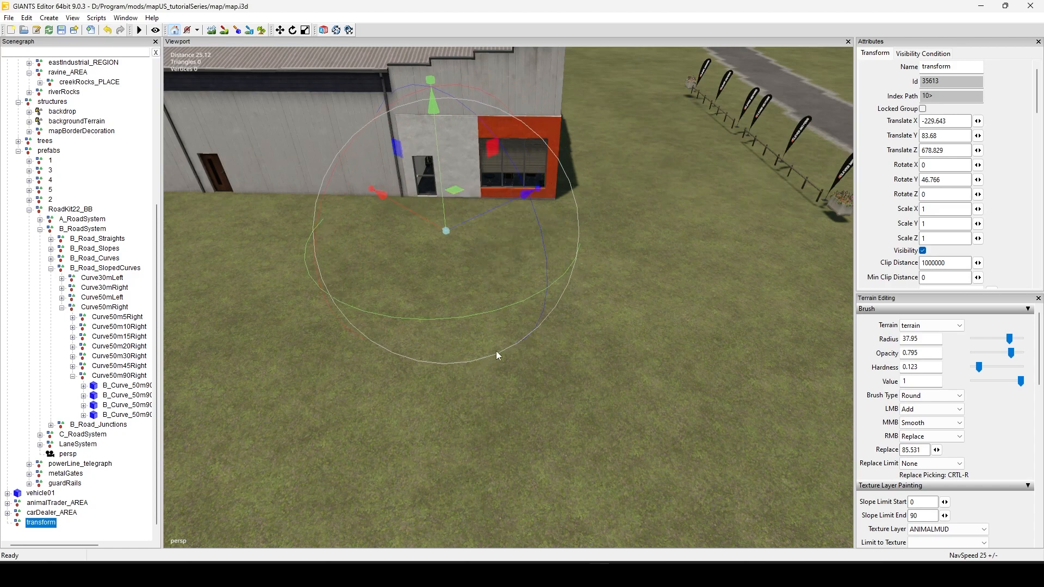
# Copy the transform group's translation into the SHOP hotspot's teleportWorldPosition in map.xml in Notepad++, as -229.64300537 83.68002319 678.82873535.
pyautogui.click(957, 122)
pyautogui.hotkey('alt', 'Tab')
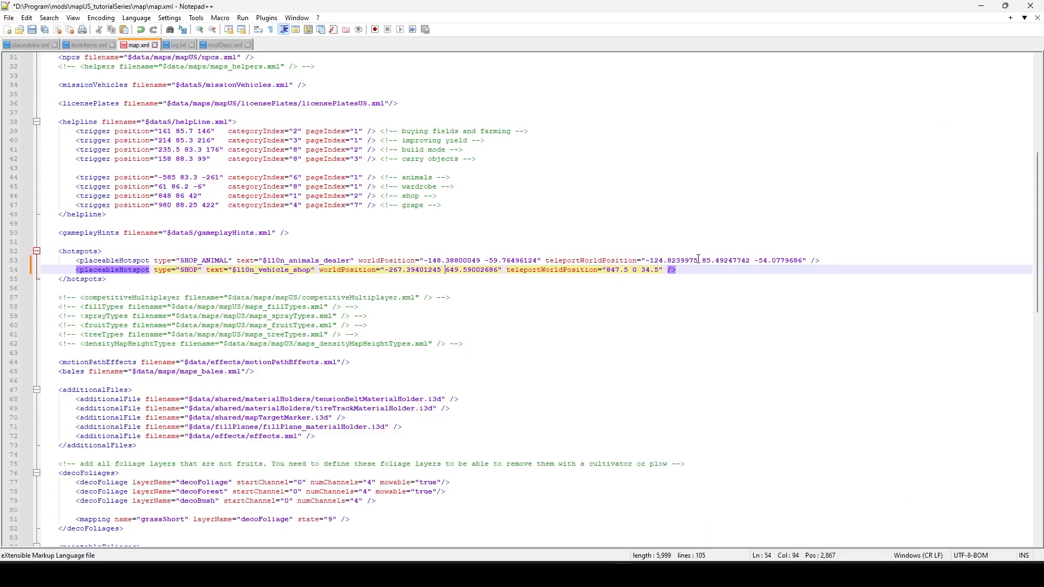
pyautogui.moveTo(605, 269); pyautogui.dragTo(659, 270)
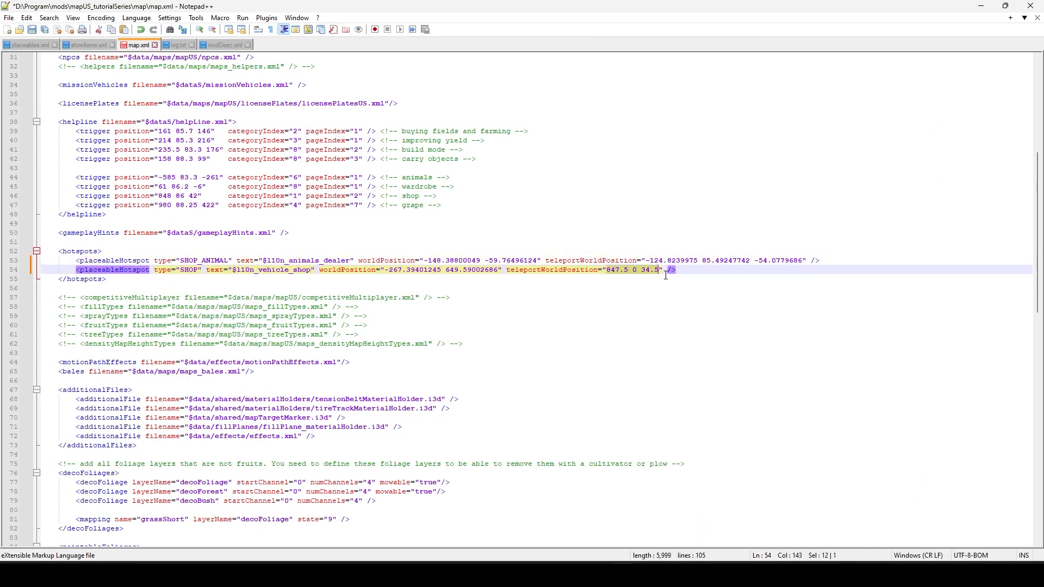
pyautogui.write('-229.64300537 83.68002319 678.82873535')
# Check modDesc.xml and storeItems.xml, and change the storeItems filename in map.xml to map/storeItems.xml.
pyautogui.scroll(10, 602, 252)
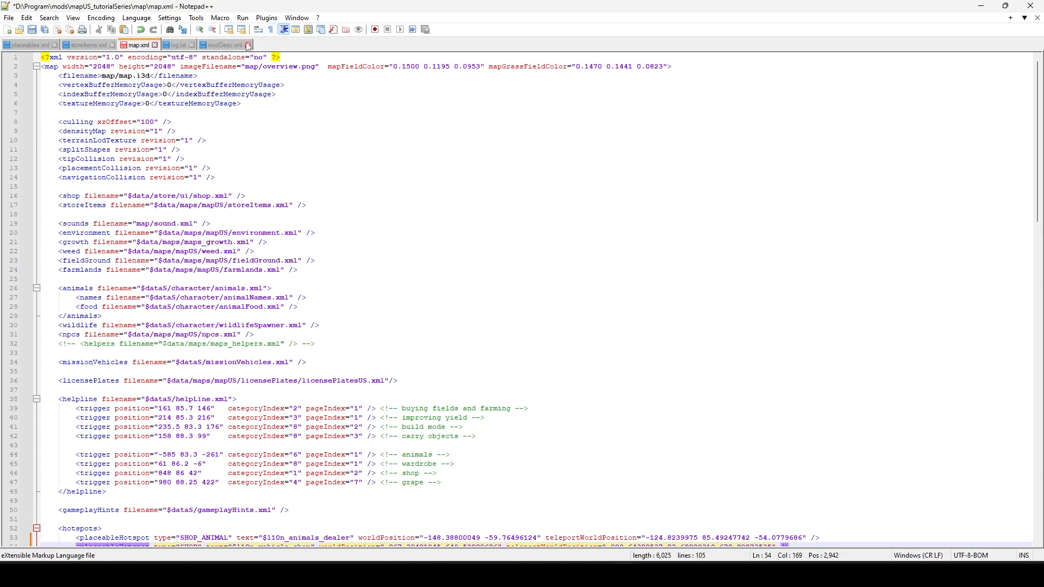
pyautogui.click(227, 45)
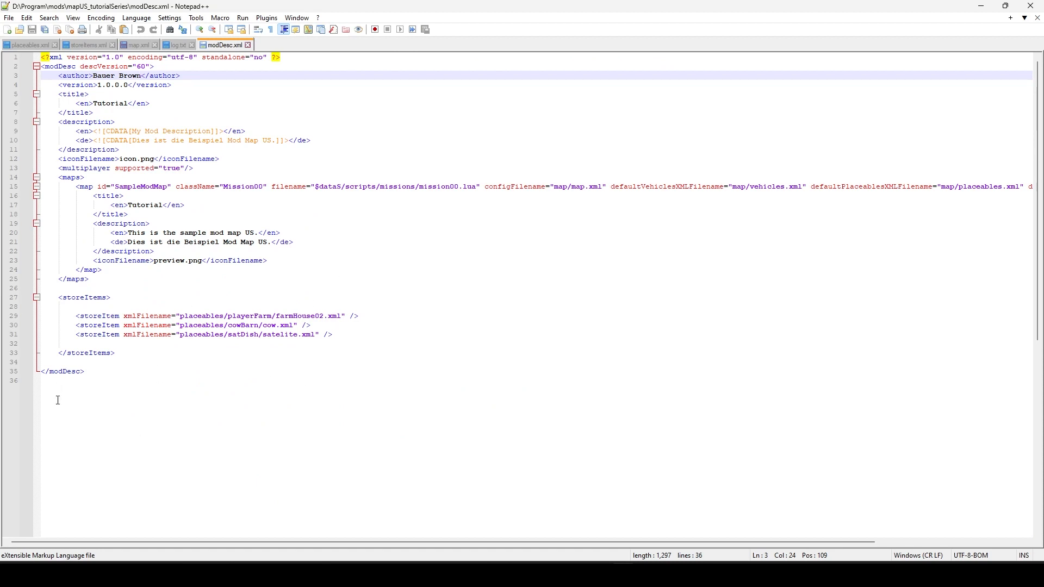
pyautogui.click(82, 46)
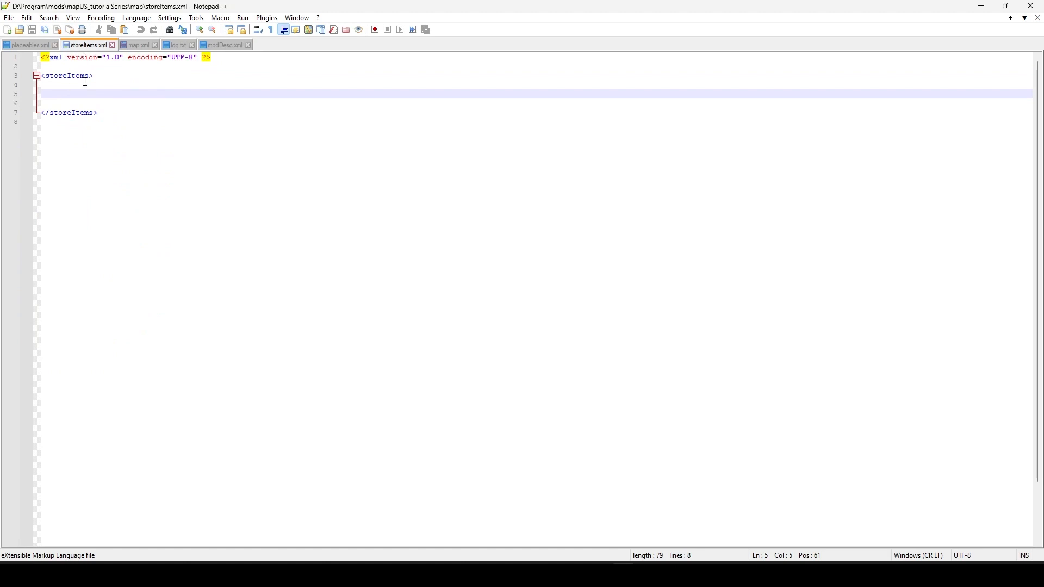
pyautogui.click(136, 47)
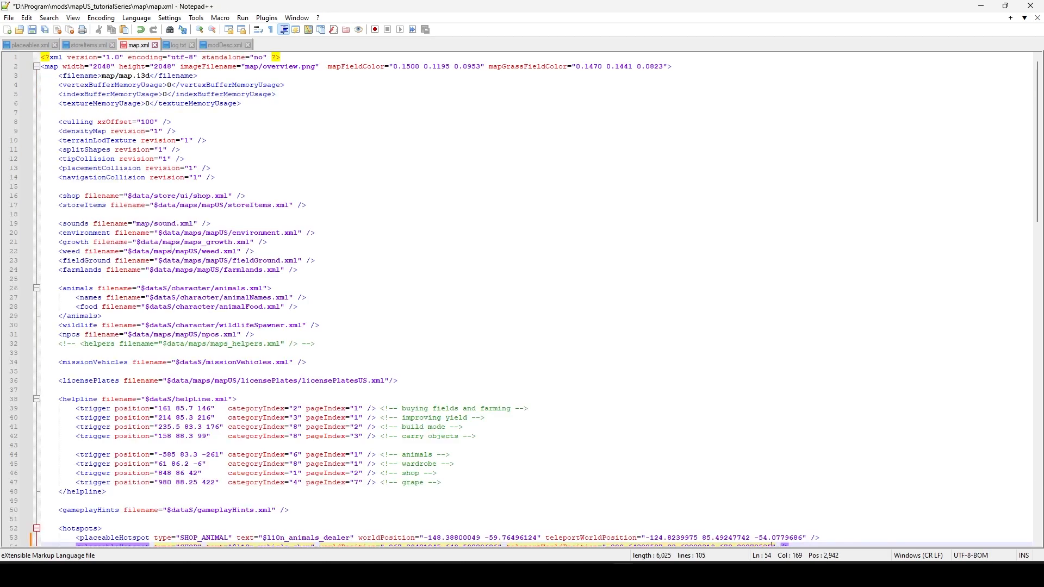
pyautogui.click(227, 205)
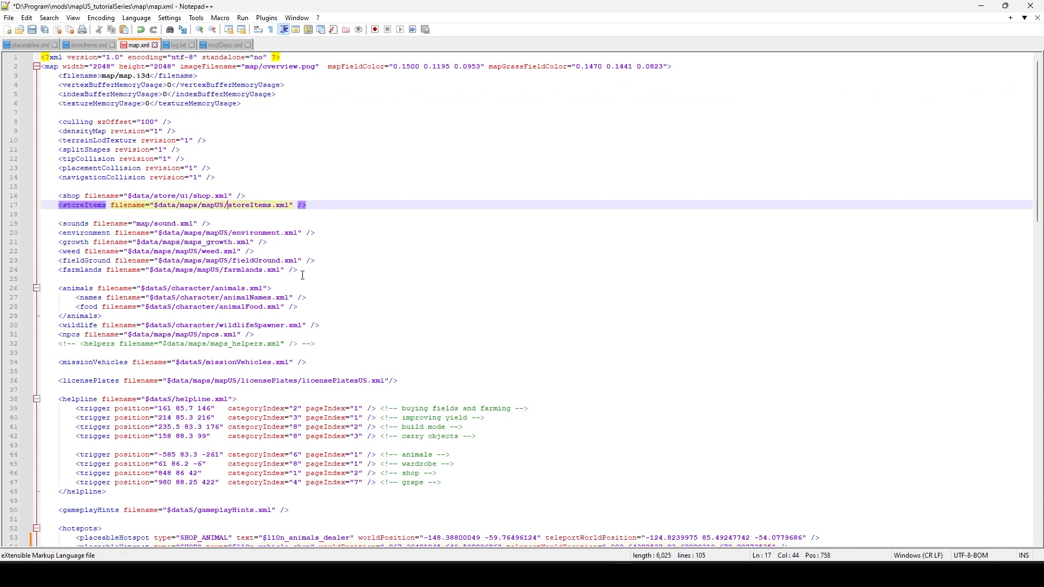
pyautogui.press('BackSpace')
pyautogui.press('BackSpace')
pyautogui.press('BackSpace')
pyautogui.press('BackSpace')
pyautogui.press('BackSpace')
pyautogui.press('BackSpace')
pyautogui.press('BackSpace')
pyautogui.press('BackSpace')
pyautogui.press('BackSpace')
pyautogui.press('BackSpace')
pyautogui.press('BackSpace')
pyautogui.press('BackSpace')
pyautogui.press('BackSpace')
pyautogui.press('BackSpace')
pyautogui.press('BackSpace')
pyautogui.press('BackSpace')
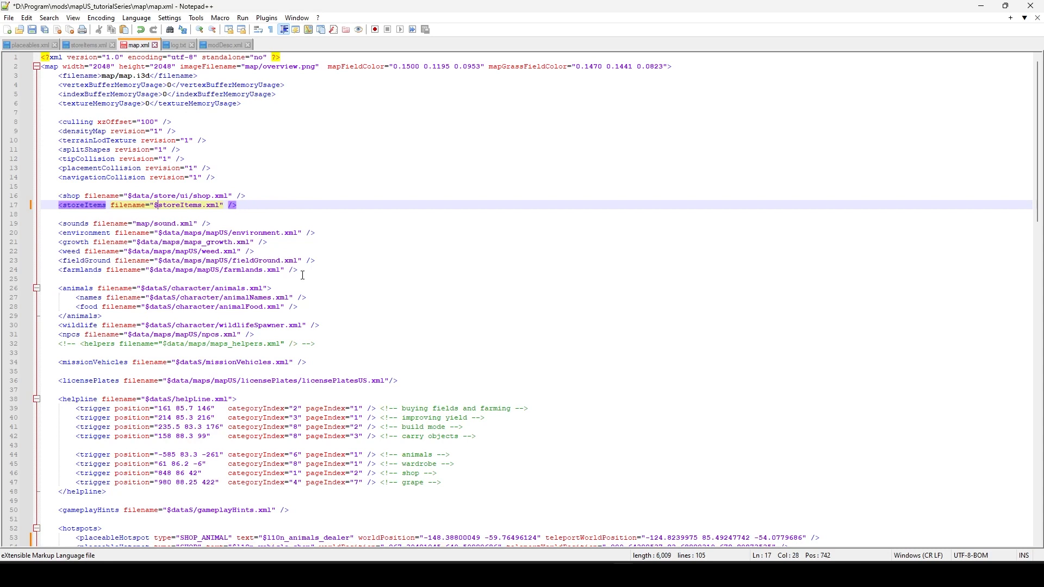
pyautogui.press('BackSpace')
pyautogui.write('map/')
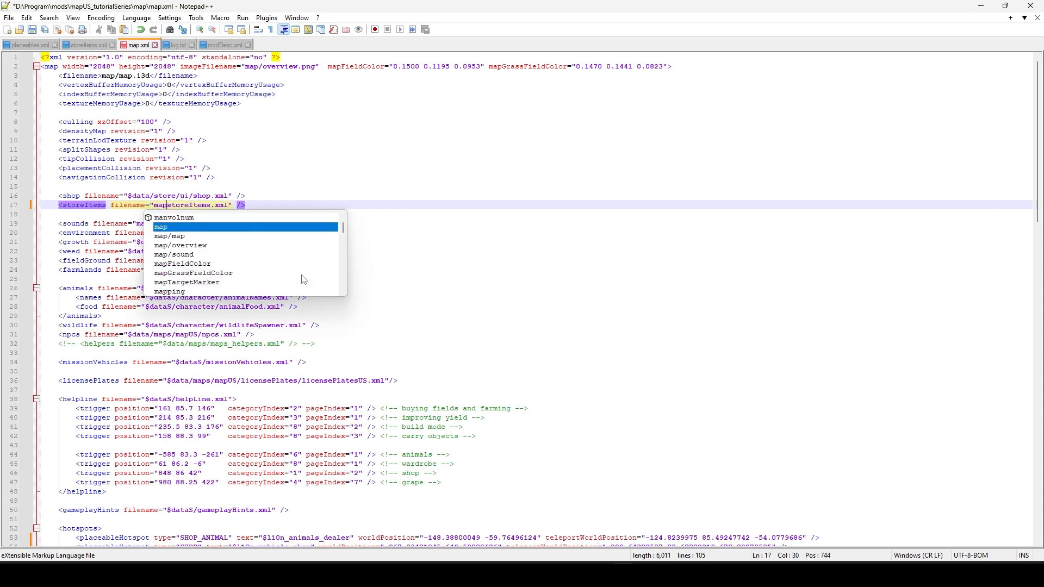
pyautogui.click(416, 192)
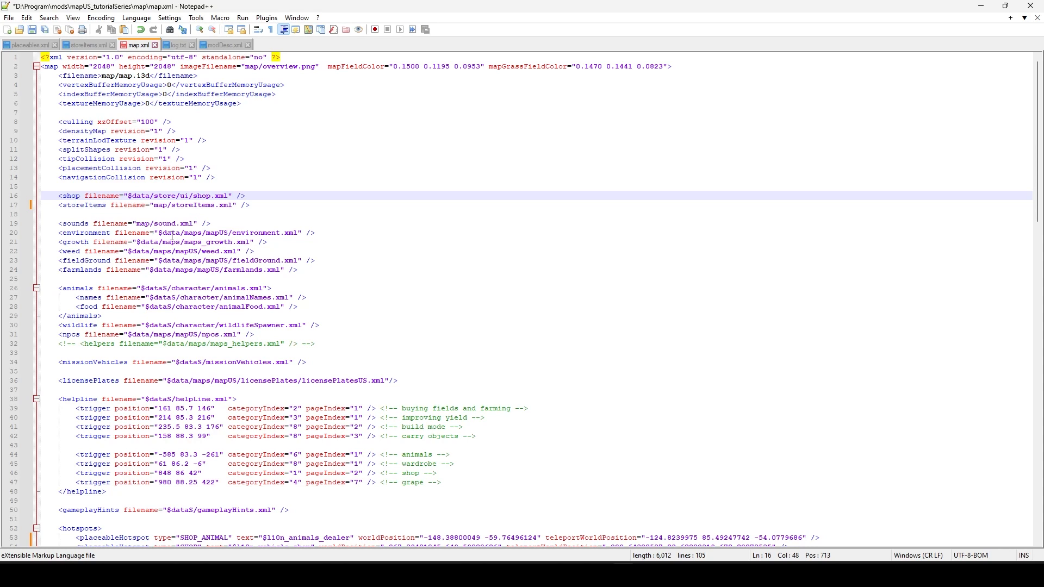
# Change the farmlands filename in map.xml to map/farmlands.xml.
pyautogui.click(223, 272)
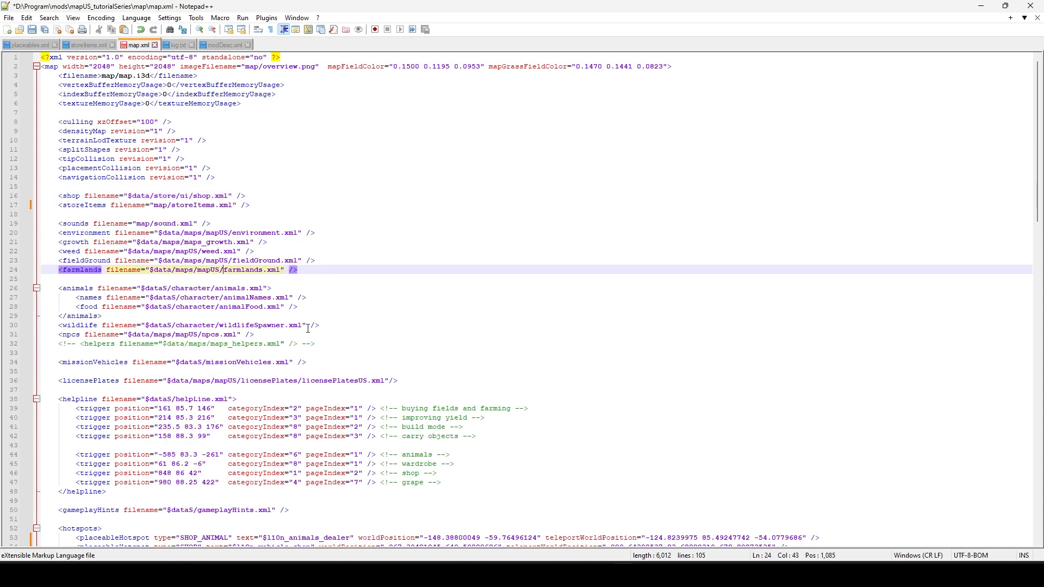
pyautogui.press('BackSpace')
pyautogui.press('BackSpace')
pyautogui.press('BackSpace')
pyautogui.press('BackSpace')
pyautogui.press('BackSpace')
pyautogui.press('BackSpace')
pyautogui.press('BackSpace')
pyautogui.press('BackSpace')
pyautogui.press('BackSpace')
pyautogui.press('BackSpace')
pyautogui.press('BackSpace')
pyautogui.press('BackSpace')
pyautogui.press('BackSpace')
pyautogui.press('BackSpace')
pyautogui.press('BackSpace')
pyautogui.press('BackSpace')
pyautogui.press('BackSpace')
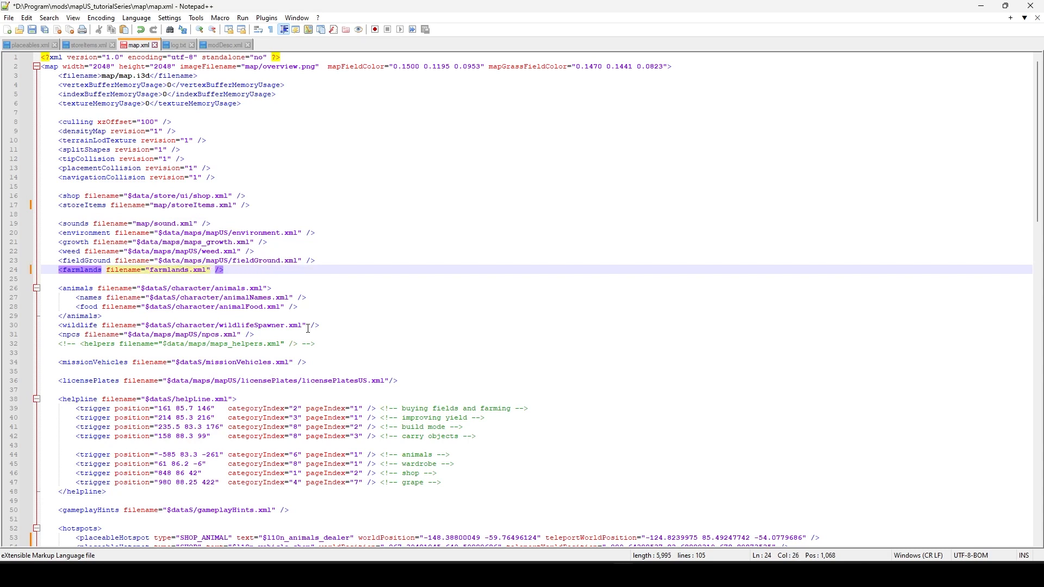
pyautogui.write('map/')
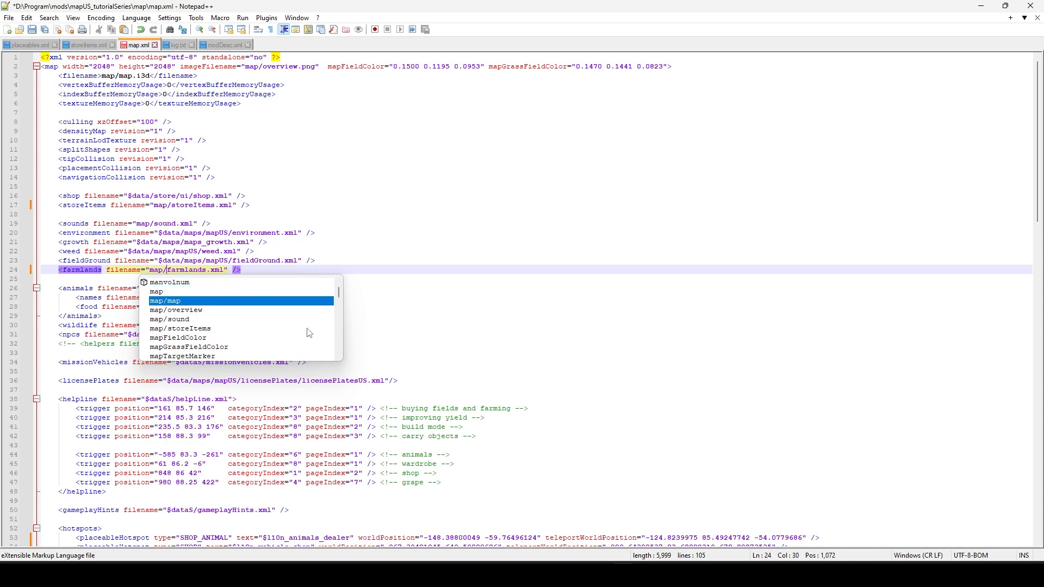
pyautogui.click(440, 263)
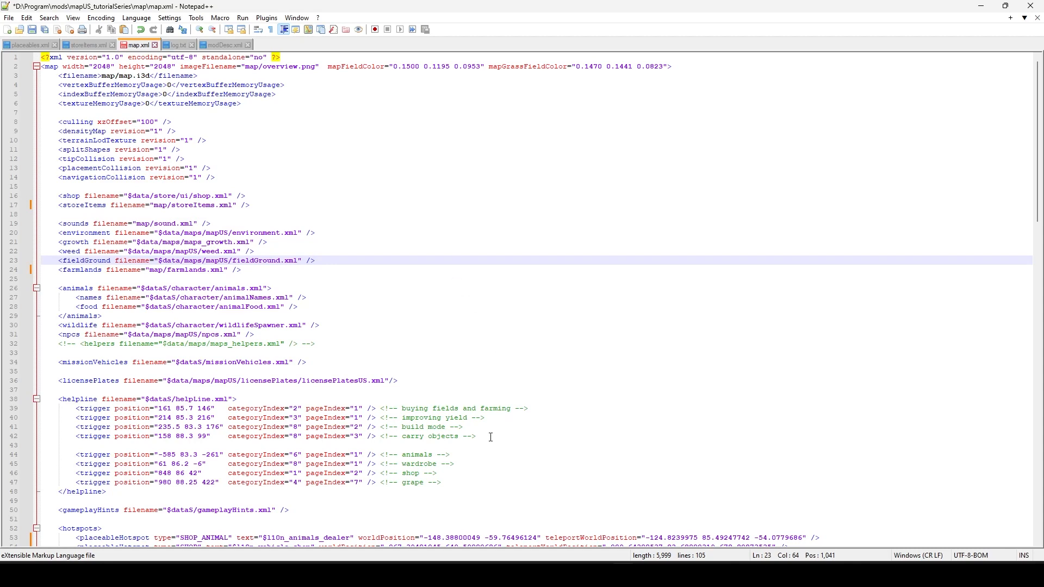
# Review the whole map.xml file and save it.
pyautogui.scroll(-7, 491, 437)
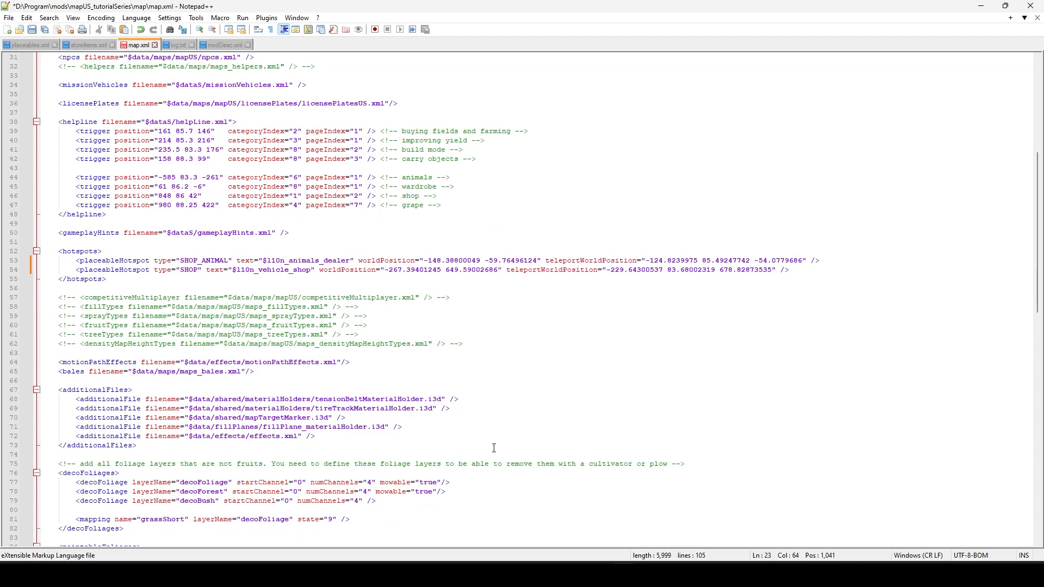
pyautogui.scroll(-7, 494, 448)
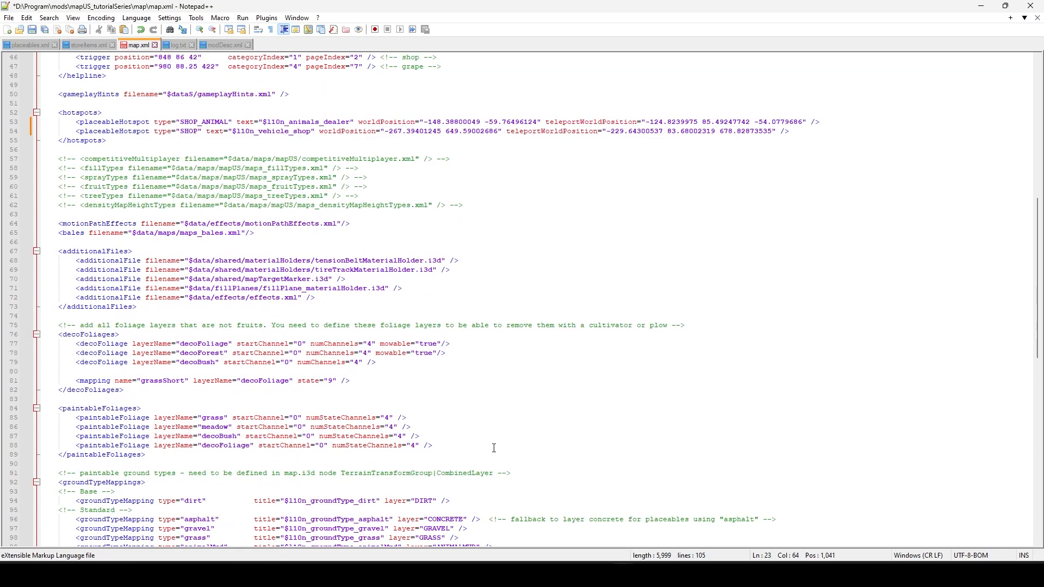
pyautogui.scroll(-5, 494, 448)
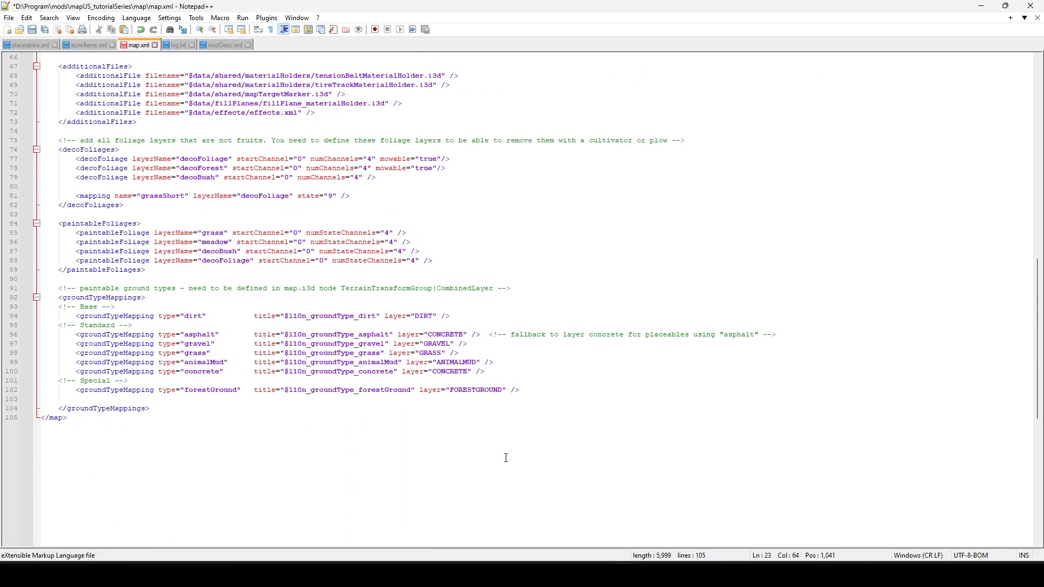
pyautogui.scroll(20, 503, 457)
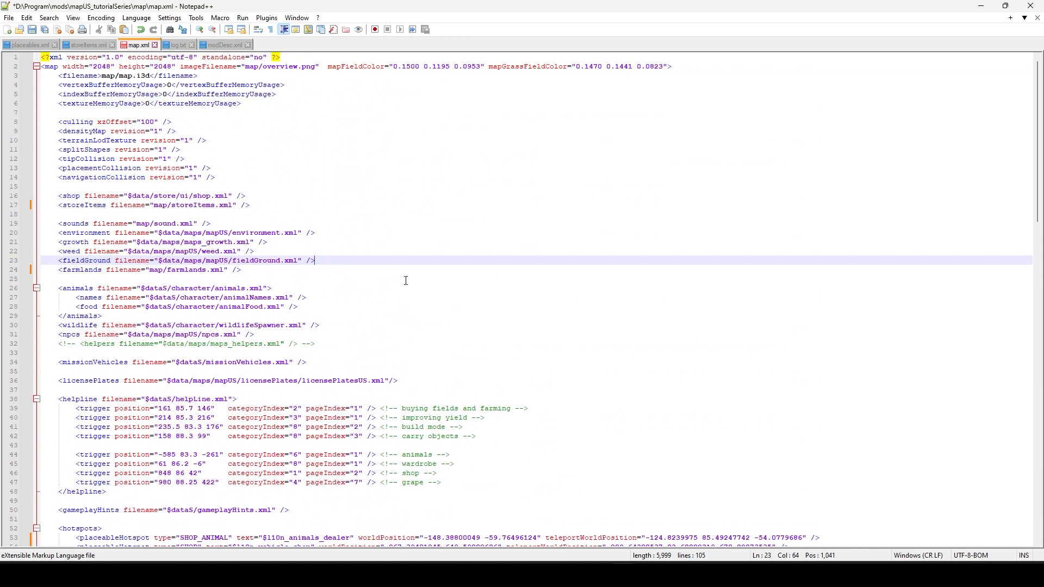
pyautogui.scroll(-2, 408, 278)
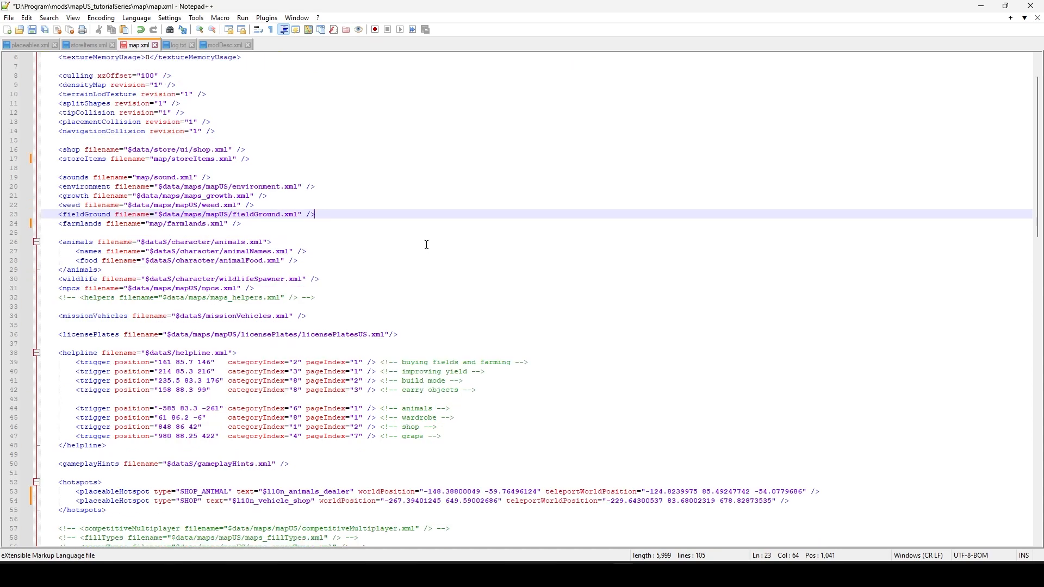
pyautogui.hotkey('ctrl', 's')
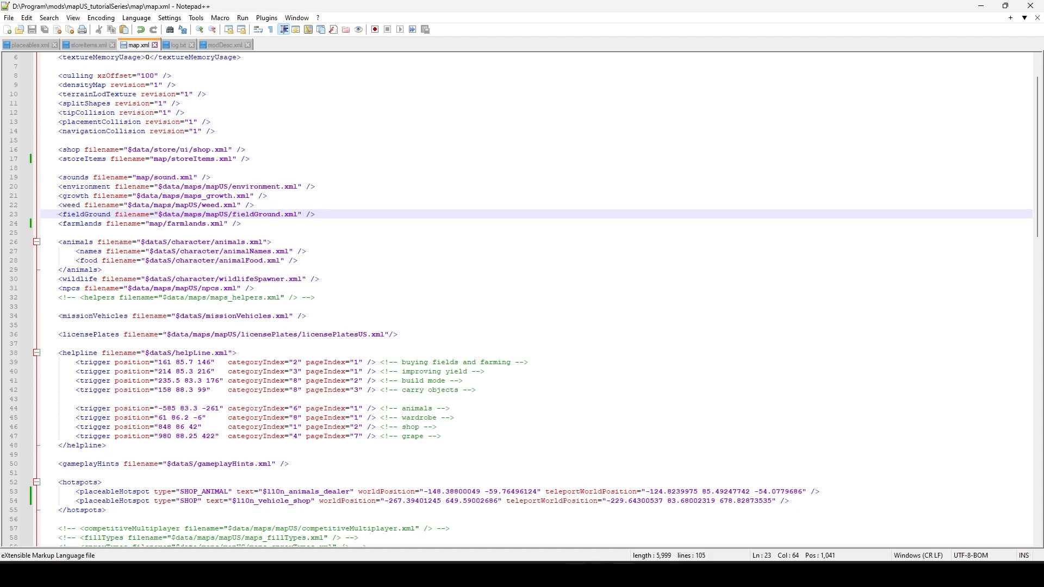
# Switch to GIANTS Editor and place vehicleShopTrigger on the ground near the showroom door, at about -228.321, 83.752, 675.299.
pyautogui.click(601, 448)
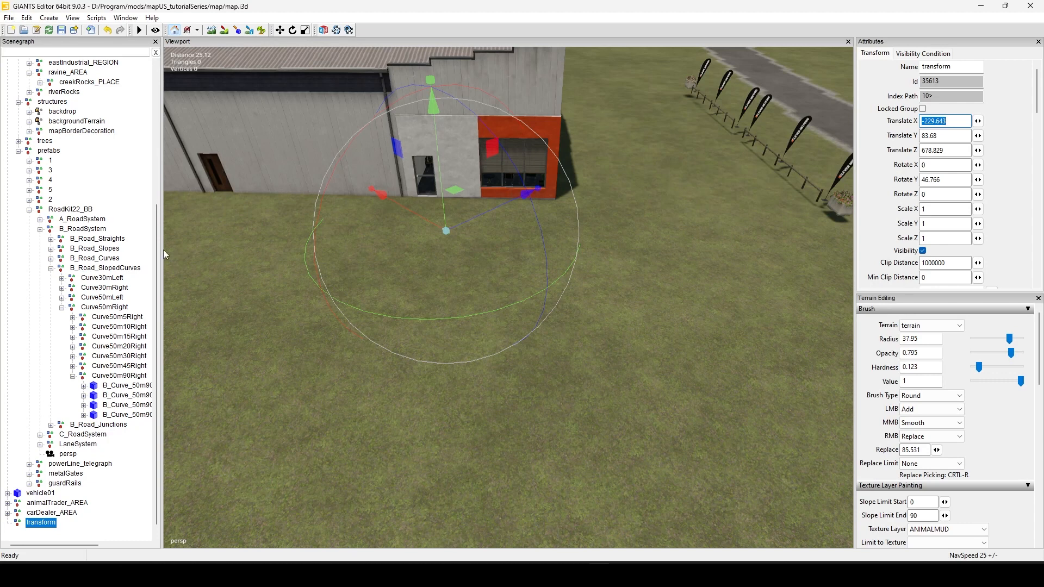
pyautogui.moveTo(157, 251); pyautogui.dragTo(132, 58)
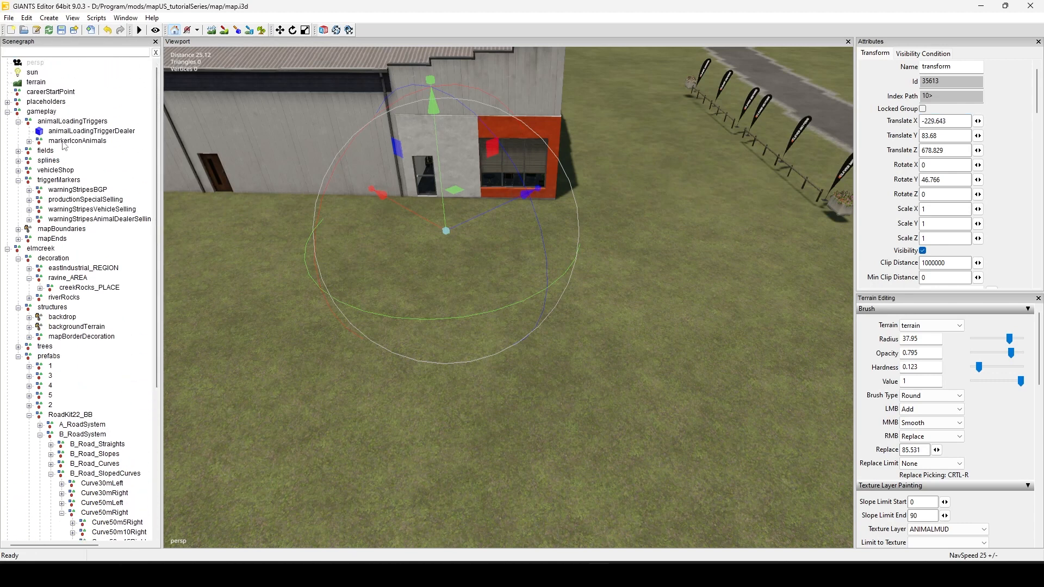
pyautogui.click(18, 121)
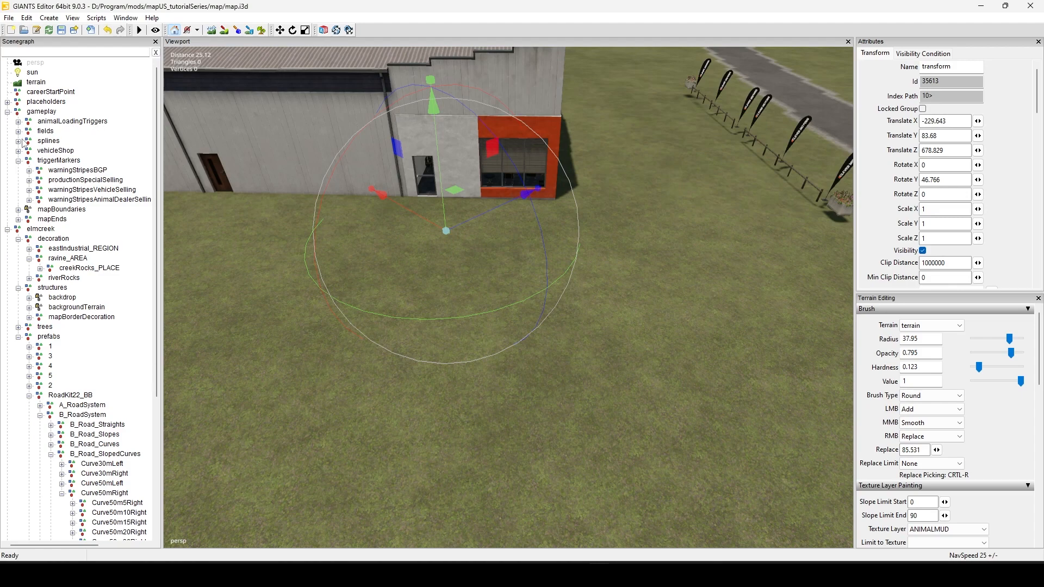
pyautogui.click(18, 150)
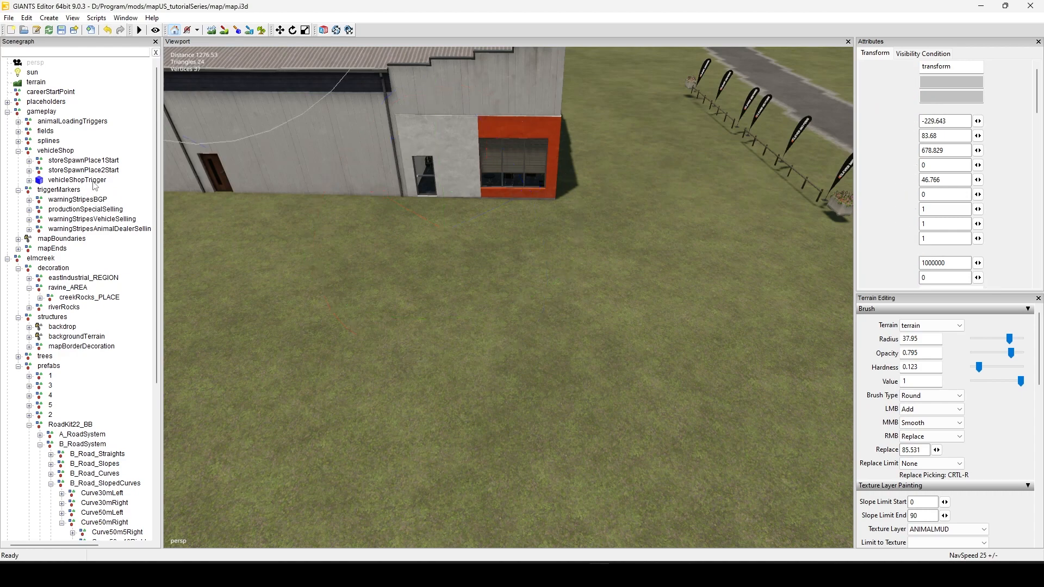
pyautogui.click(94, 182)
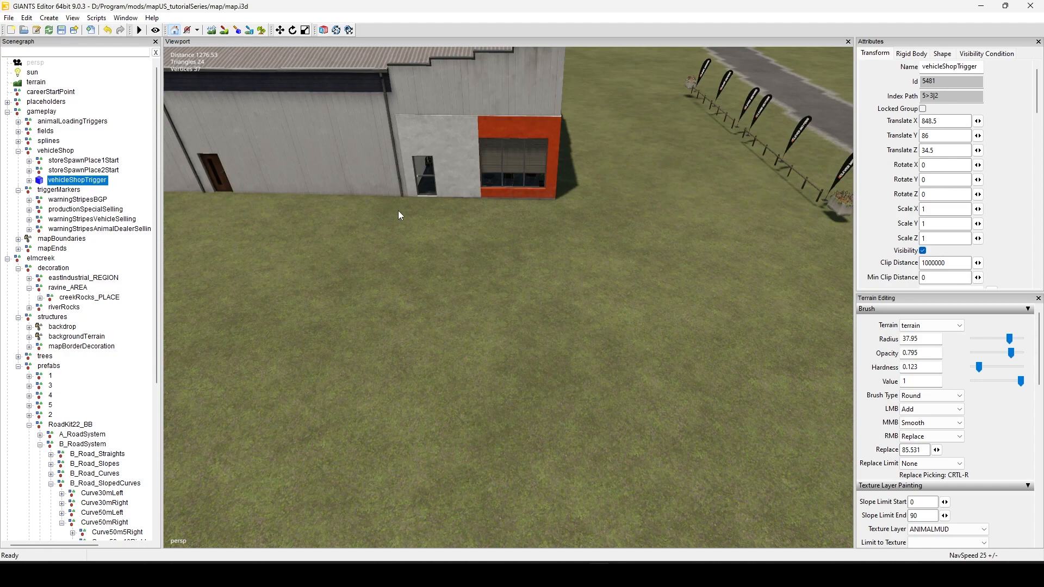
pyautogui.hotkey('ctrl', 'b')
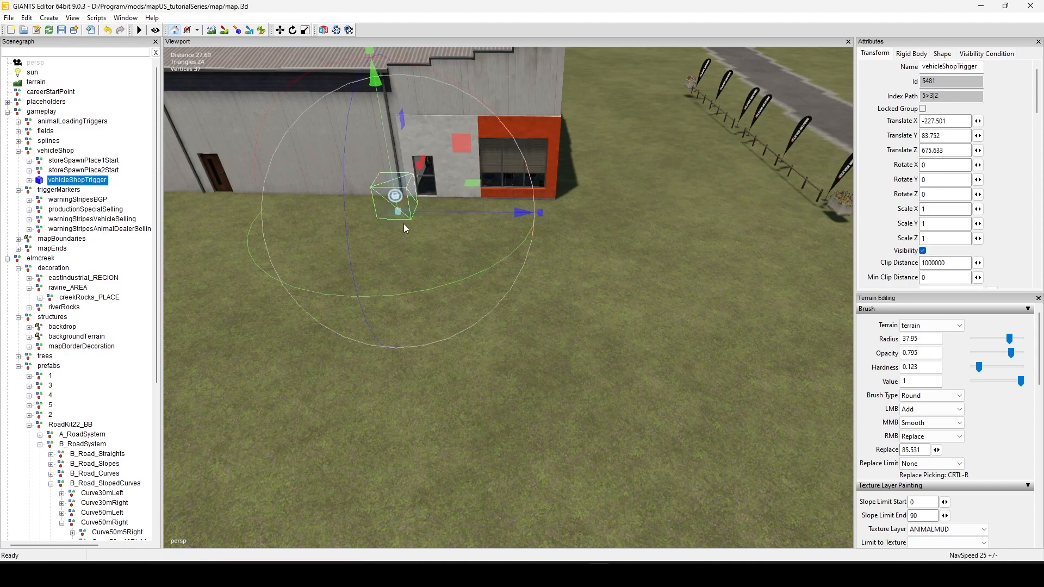
pyautogui.moveTo(419, 163); pyautogui.dragTo(405, 198)
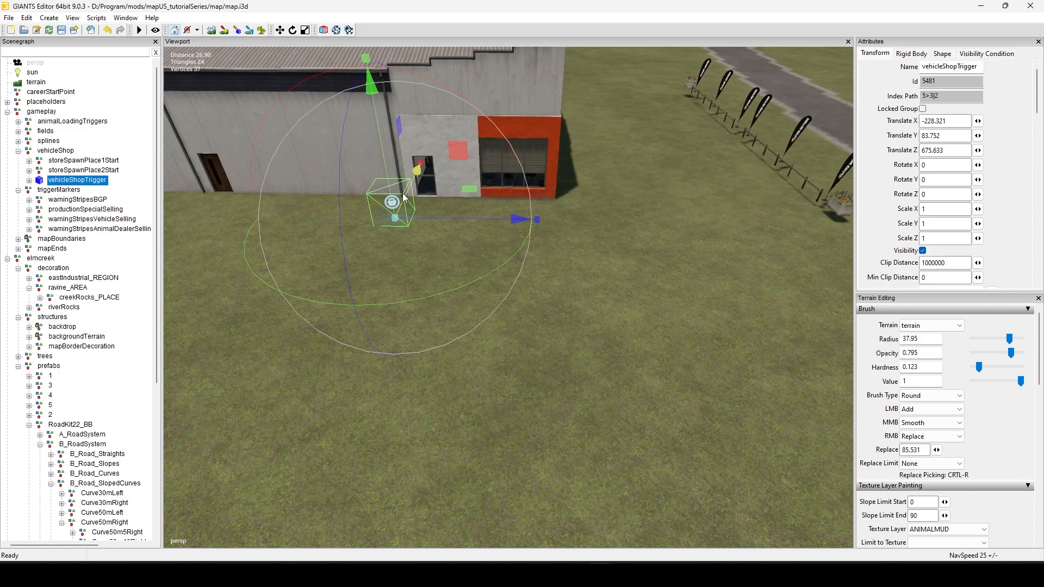
pyautogui.moveTo(461, 217); pyautogui.dragTo(453, 221)
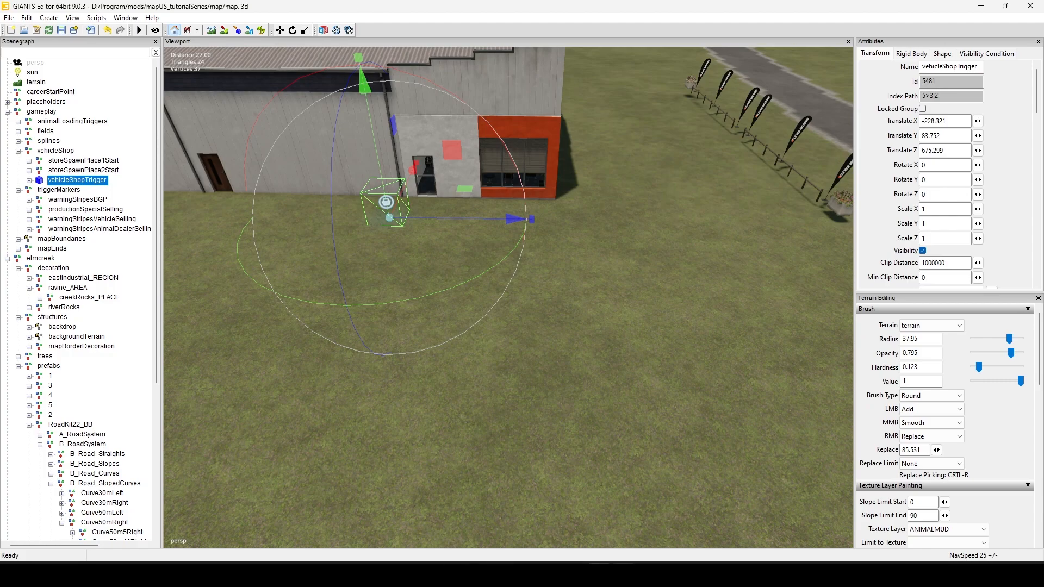
# Switch to Notepad++ and review the file paths and hotspot entries in map.xml.
pyautogui.hotkey('alt', 'Tab')
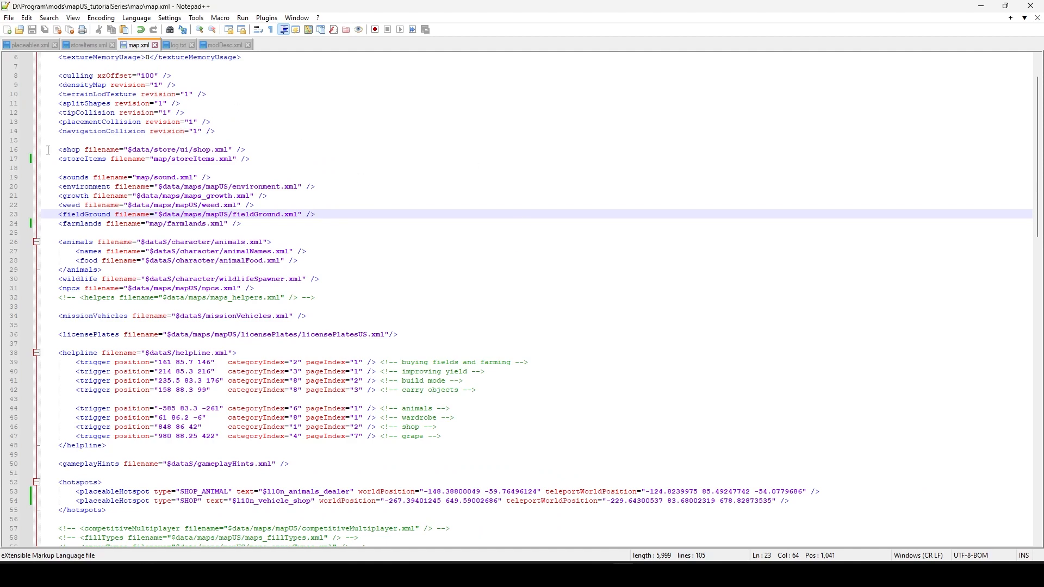
pyautogui.scroll(2, 81, 157)
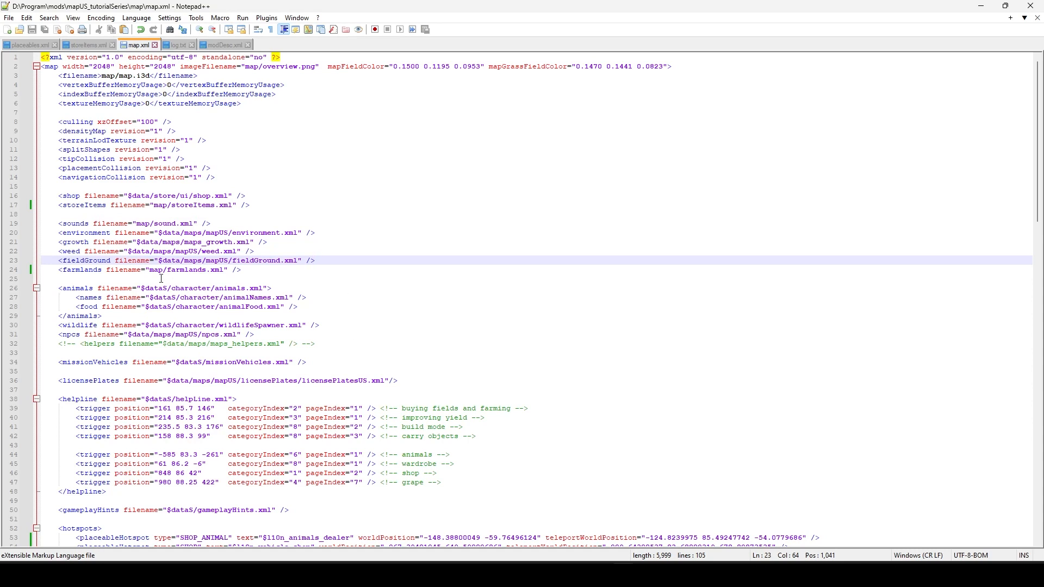
pyautogui.scroll(-10, 560, 349)
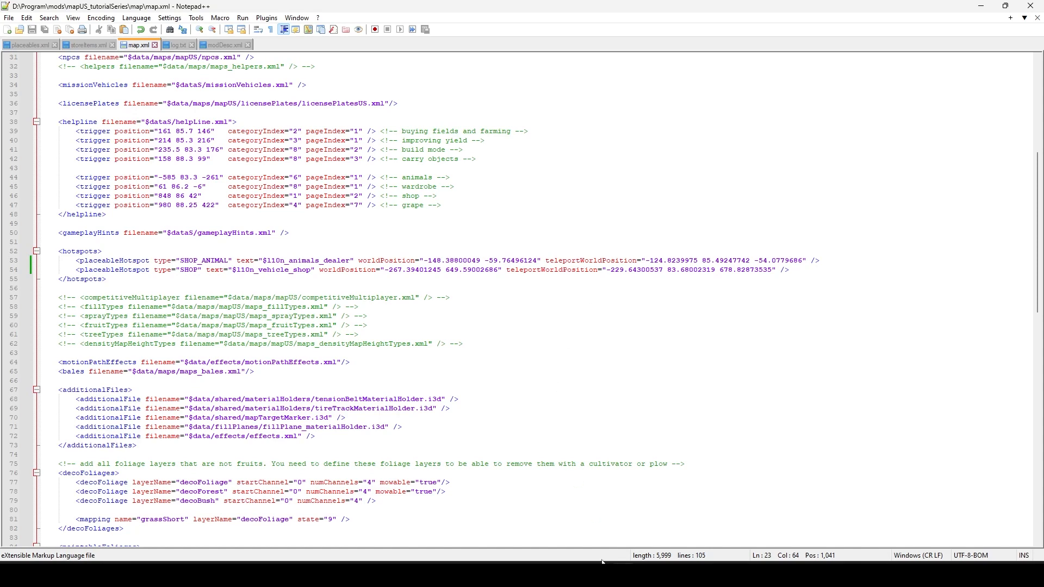
# Switch to GIANTS Editor and examine the showroom surroundings and the spawn place nodes in the vehicleShop group.
pyautogui.hotkey('alt', 'Tab')
pyautogui.keyDown('alt'); pyautogui.moveTo(678, 275); pyautogui.dragTo(631, 288); pyautogui.keyUp('alt')
pyautogui.scroll(-4, 625, 291)
pyautogui.keyDown('alt'); pyautogui.moveTo(595, 304); pyautogui.dragTo(587, 351, button='middle'); pyautogui.keyUp('alt')
pyautogui.keyDown('alt'); pyautogui.moveTo(587, 351); pyautogui.dragTo(619, 337); pyautogui.keyUp('alt')
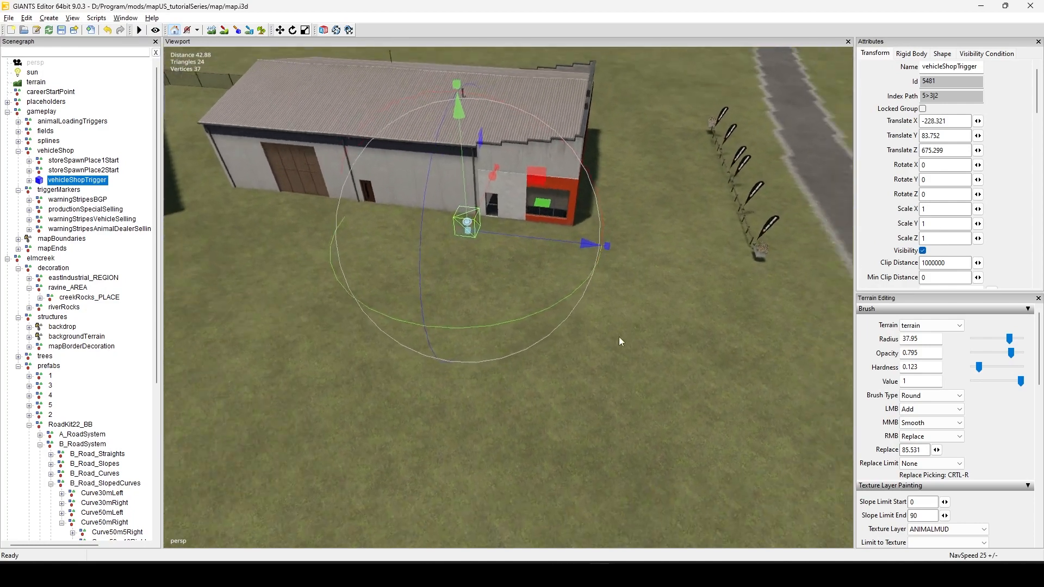
pyautogui.keyDown('alt'); pyautogui.moveTo(619, 336); pyautogui.dragTo(656, 389, button='middle'); pyautogui.keyUp('alt')
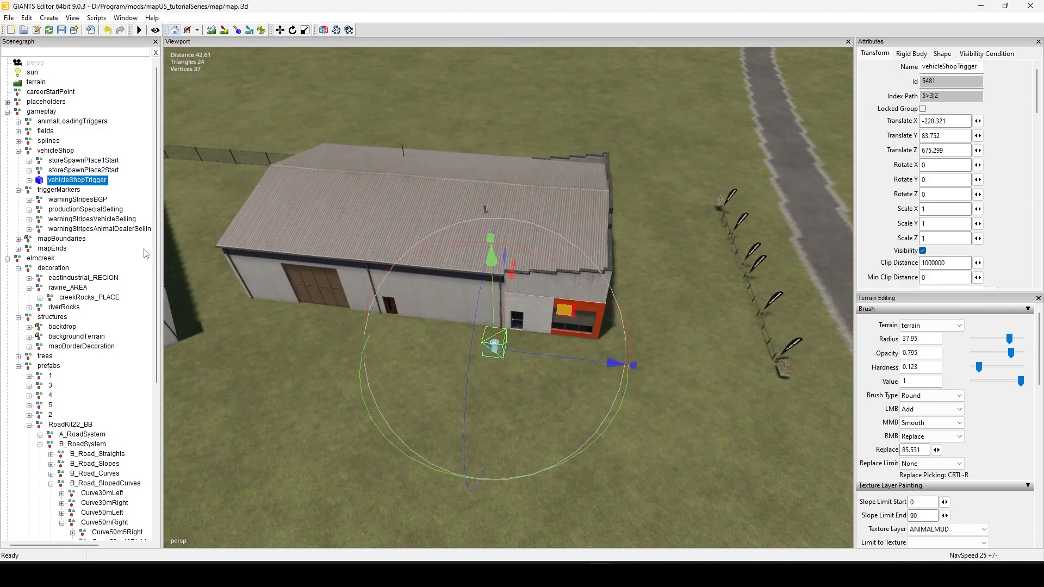
pyautogui.click(108, 160)
pyautogui.click(34, 165)
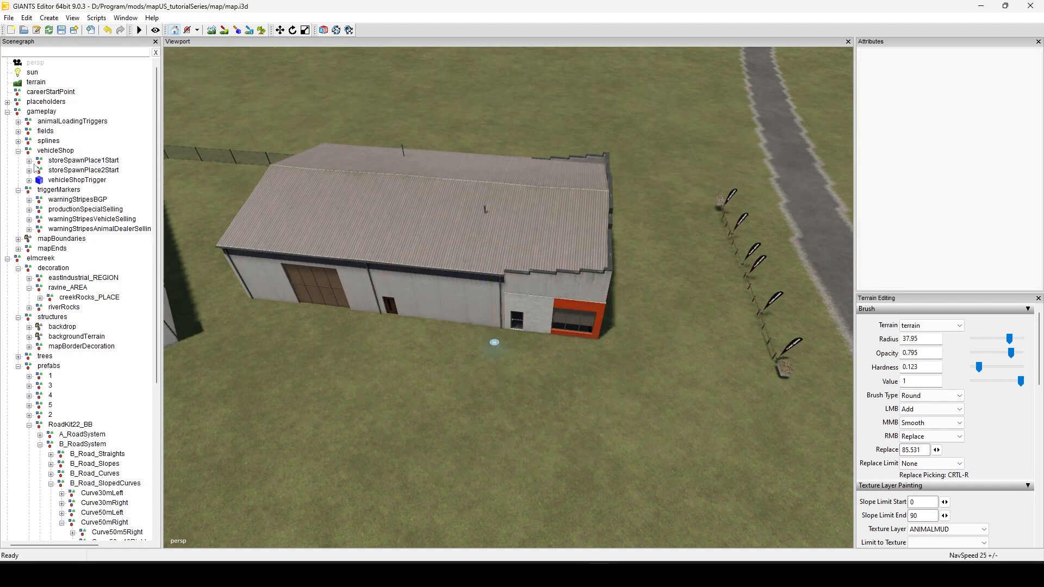
pyautogui.click(29, 162)
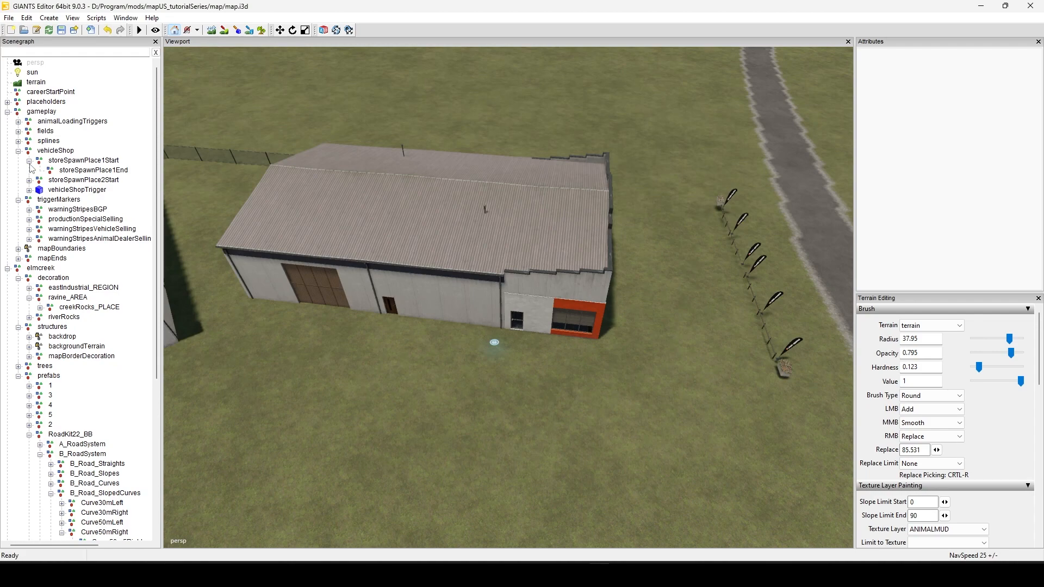
pyautogui.click(29, 160)
# Place storeSpawnPlace1Start on the grass beside the showroom, at about -250.774, 83.673, 685.387.
pyautogui.scroll(-5, 650, 229)
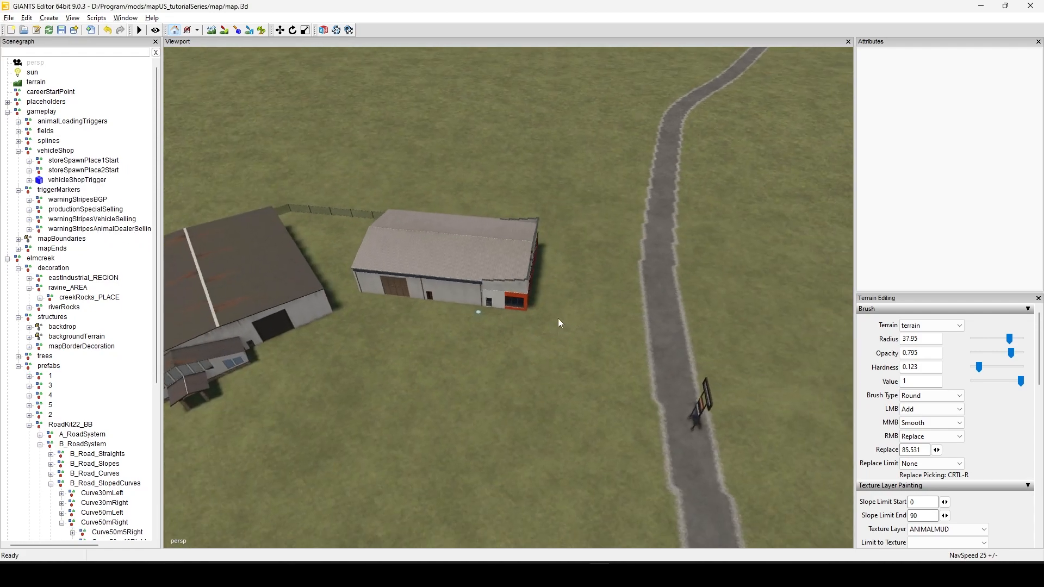
pyautogui.keyDown('alt'); pyautogui.moveTo(558, 318); pyautogui.dragTo(530, 184, button='middle'); pyautogui.keyUp('alt')
pyautogui.keyDown('alt'); pyautogui.moveTo(529, 184); pyautogui.dragTo(456, 280); pyautogui.keyUp('alt')
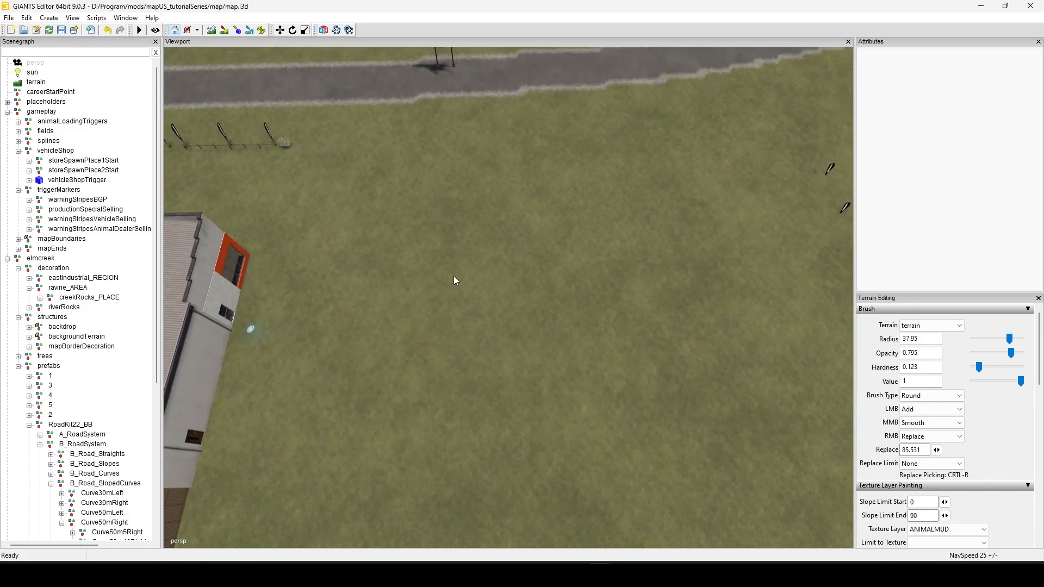
pyautogui.click(92, 162)
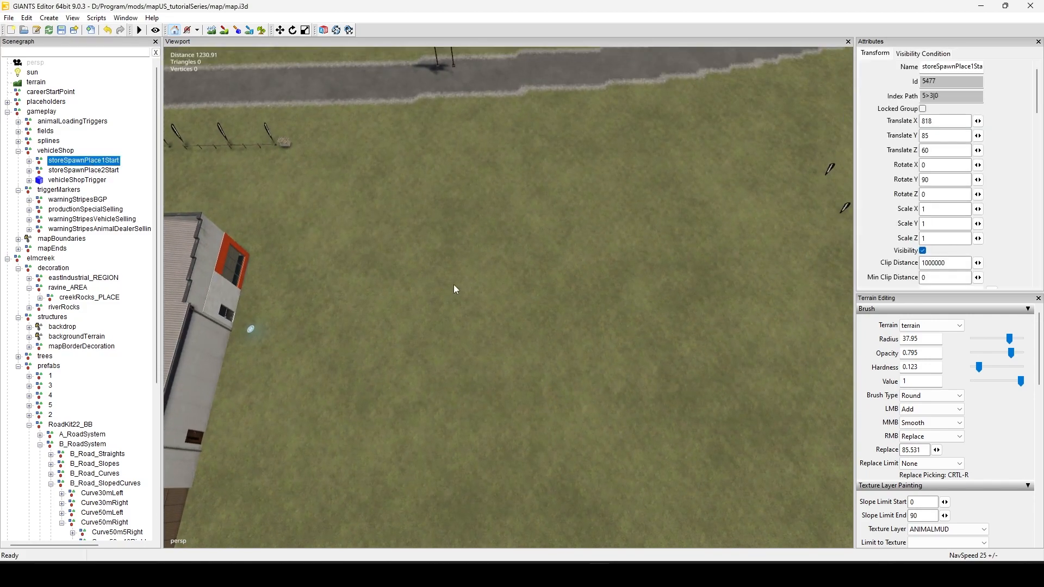
pyautogui.keyDown('alt'); pyautogui.moveTo(608, 264); pyautogui.dragTo(418, 311); pyautogui.keyUp('alt')
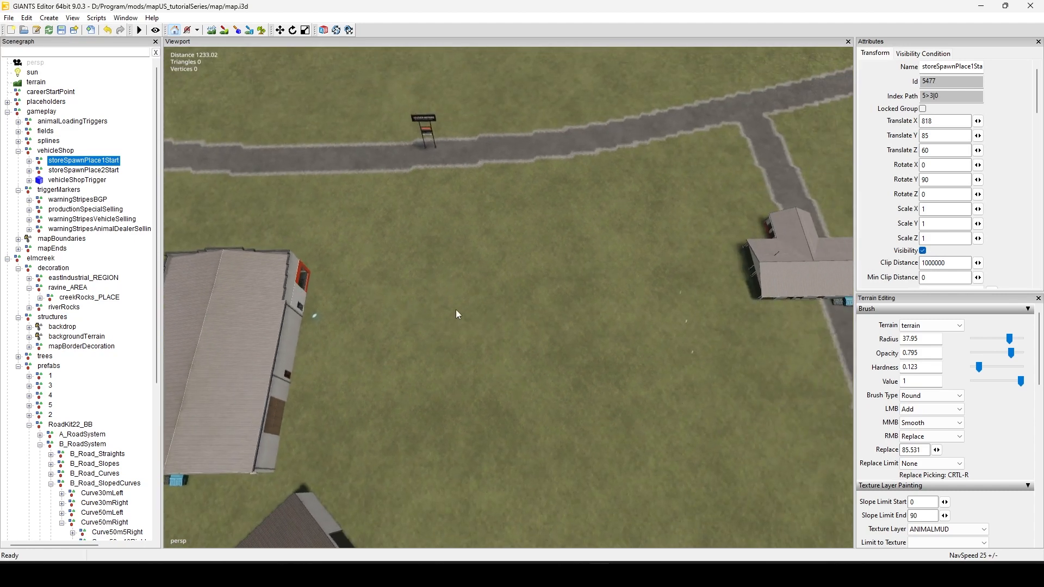
pyautogui.hotkey('ctrl', 'b')
pyautogui.click(436, 269)
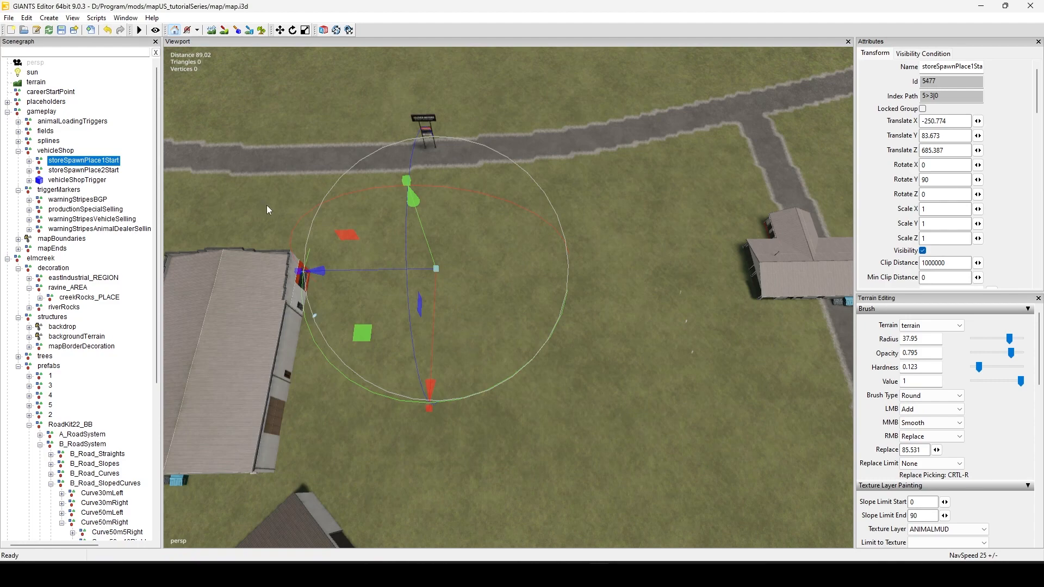
# Examine where storeSpawnPlace1Start and its child storeSpawnPlace1End lie relative to the shop buildings.
pyautogui.scroll(-4, 511, 259)
pyautogui.keyDown('alt'); pyautogui.moveTo(308, 414); pyautogui.dragTo(320, 384); pyautogui.keyUp('alt')
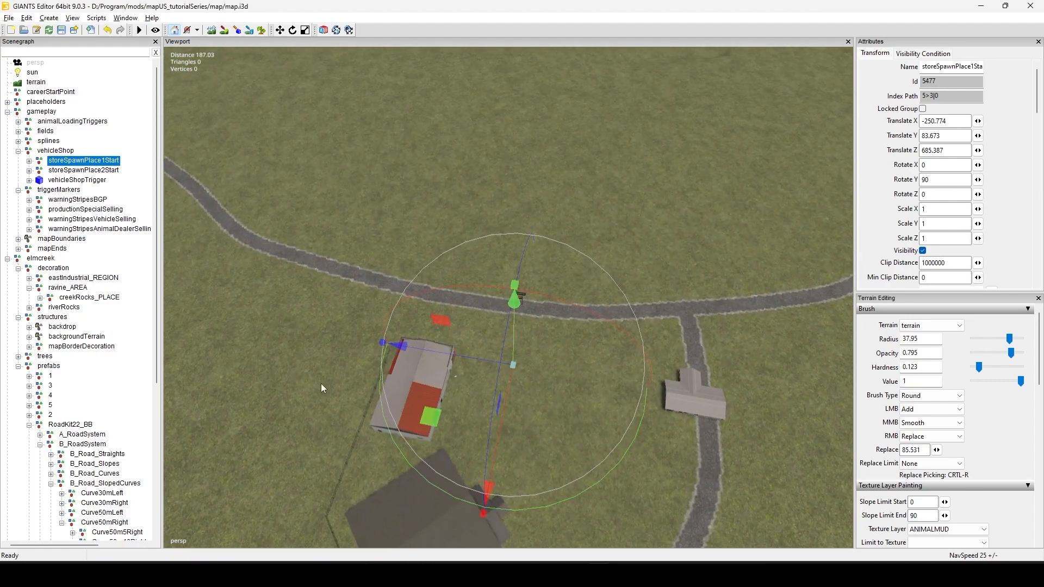
pyautogui.click(29, 161)
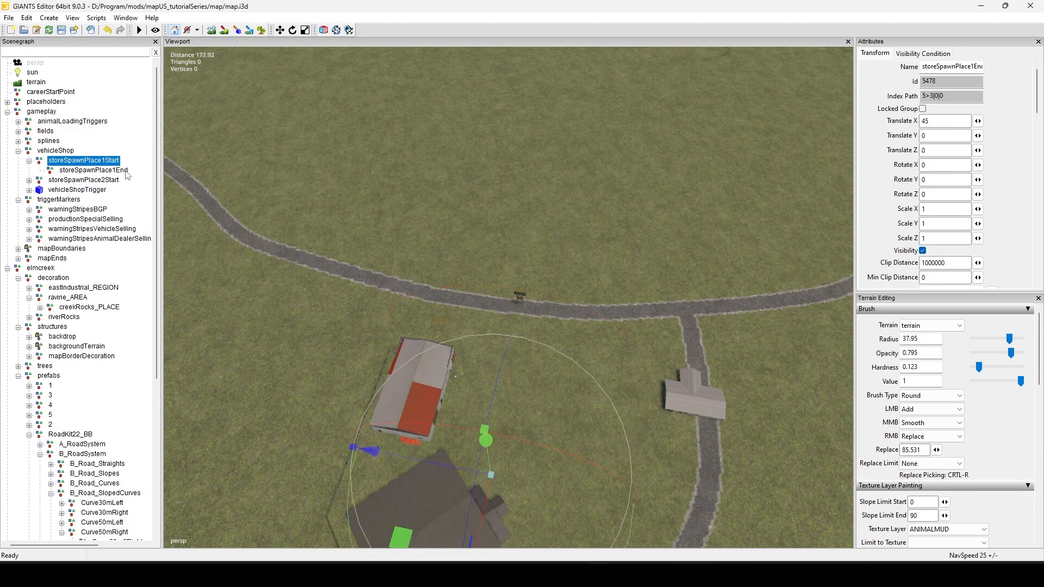
pyautogui.click(93, 170)
pyautogui.press('f')
pyautogui.moveTo(558, 357); pyautogui.dragTo(340, 109, button='middle')
pyautogui.moveTo(575, 360); pyautogui.dragTo(607, 316, button='middle')
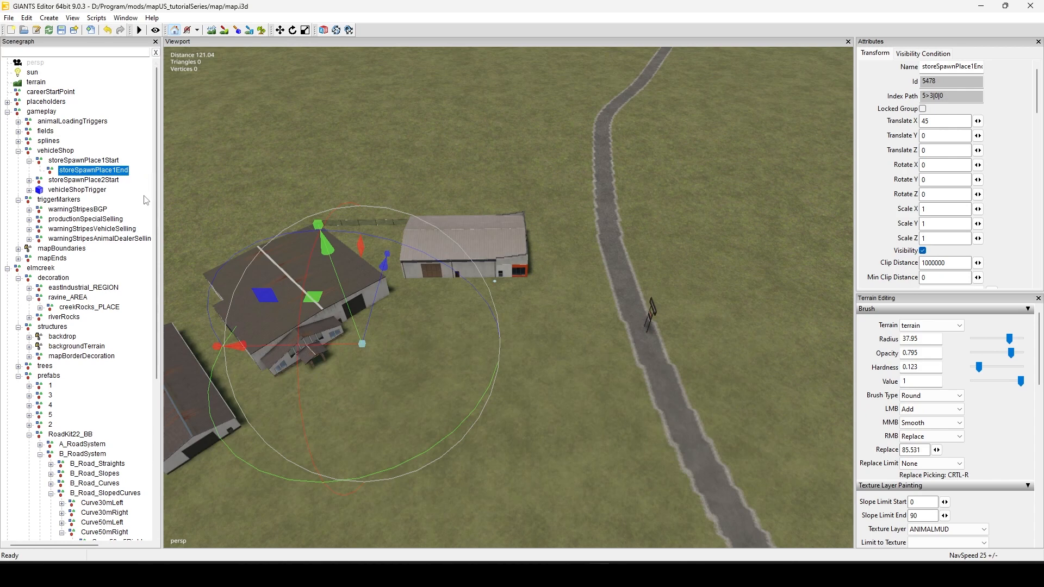
pyautogui.click(113, 164)
pyautogui.click(116, 178)
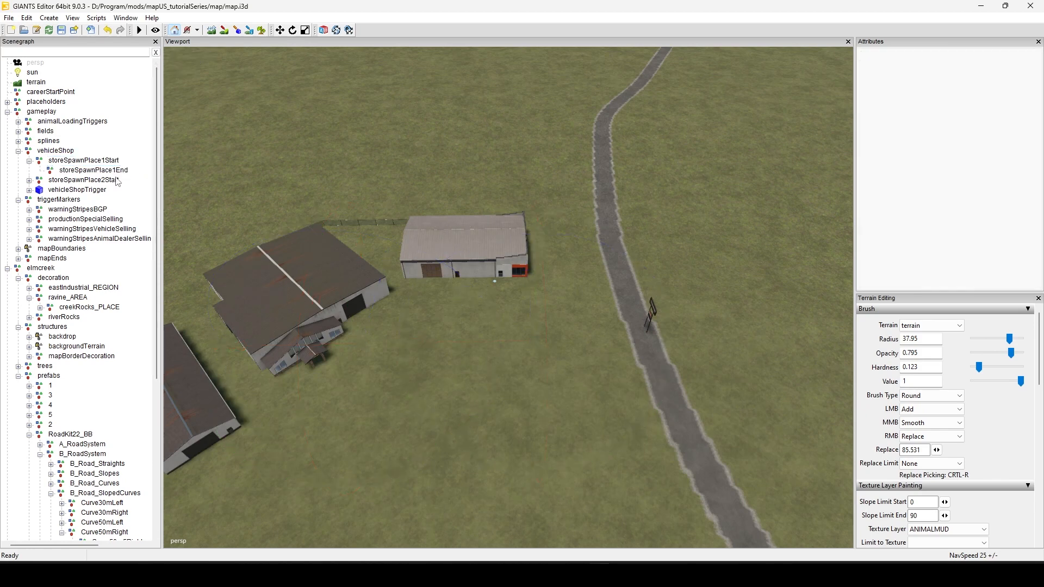
pyautogui.click(116, 163)
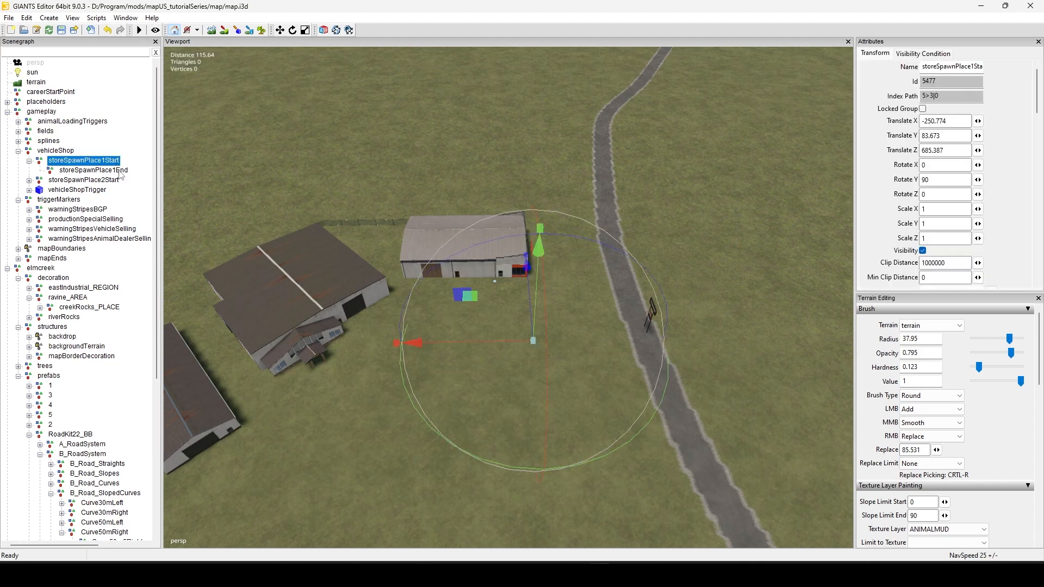
pyautogui.click(120, 173)
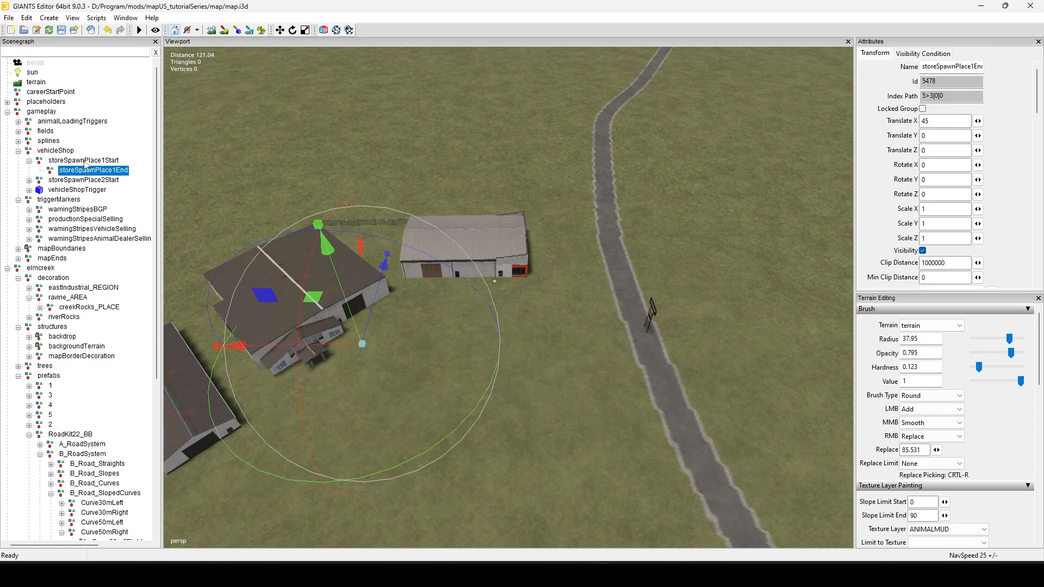
pyautogui.click(86, 161)
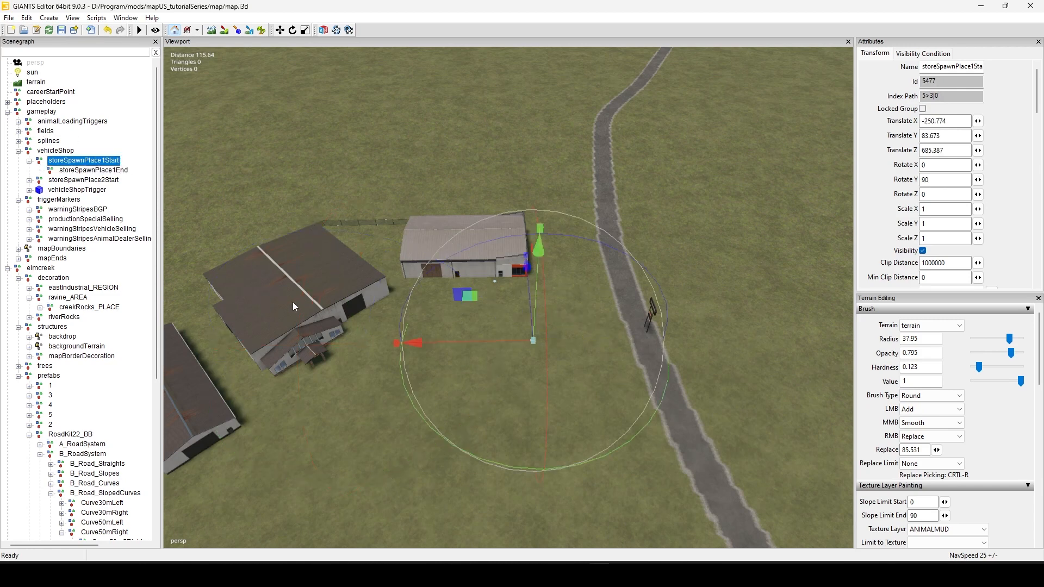
# Place storeSpawnPlace1Start near the road junction at about -308.626, 83.444, 708.473 with Y rotation about 7.353, and move storeSpawnPlace1End to X about 62.078.
pyautogui.keyDown('alt'); pyautogui.moveTo(284, 371); pyautogui.dragTo(309, 305, button='middle'); pyautogui.keyUp('alt')
pyautogui.keyDown('alt'); pyautogui.moveTo(309, 305); pyautogui.dragTo(441, 353); pyautogui.keyUp('alt')
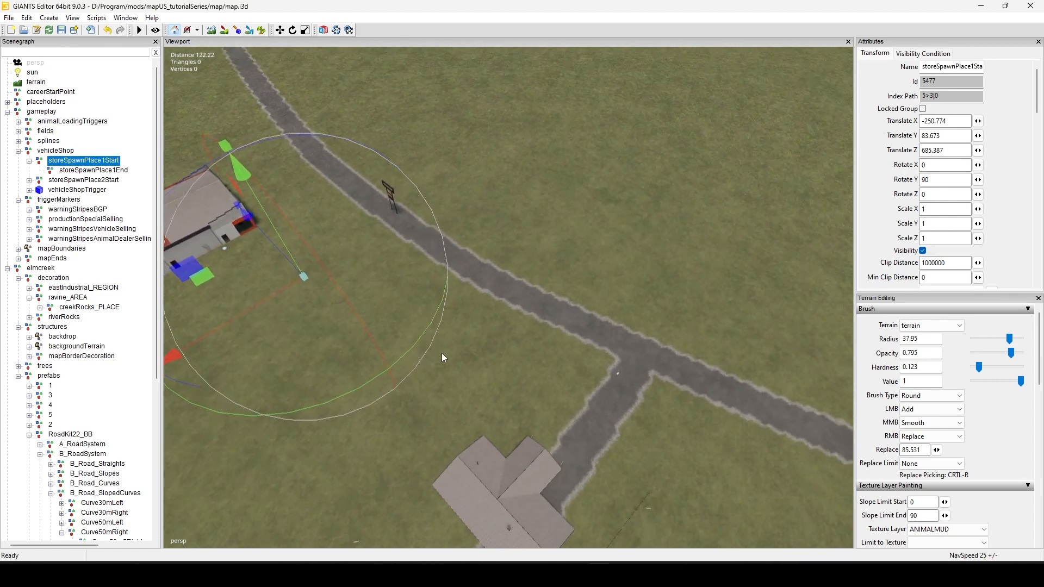
pyautogui.click(487, 357)
pyautogui.hotkey('ctrl', 'b')
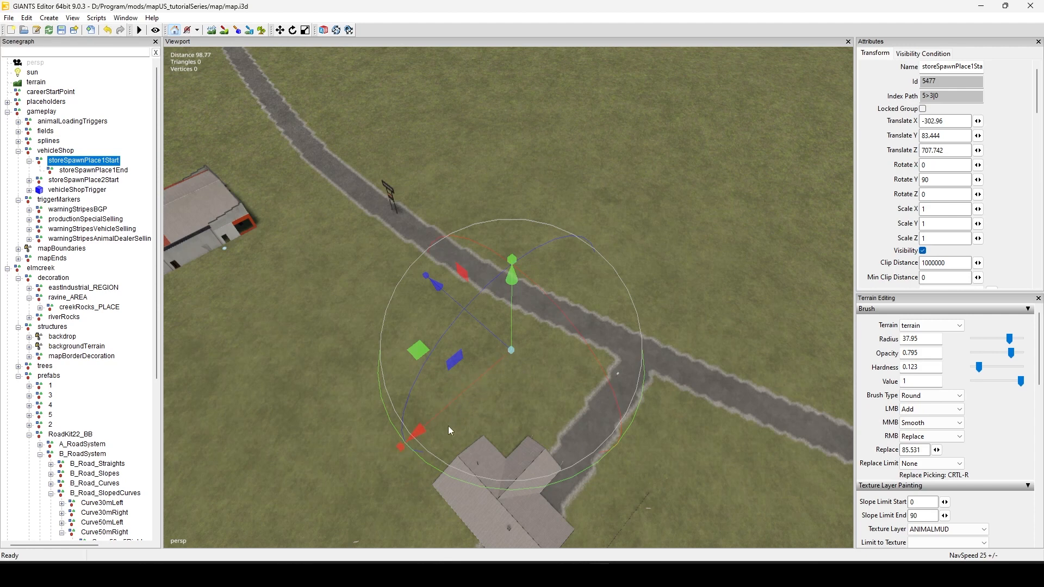
pyautogui.moveTo(580, 475); pyautogui.dragTo(448, 386)
pyautogui.moveTo(490, 337); pyautogui.dragTo(510, 353)
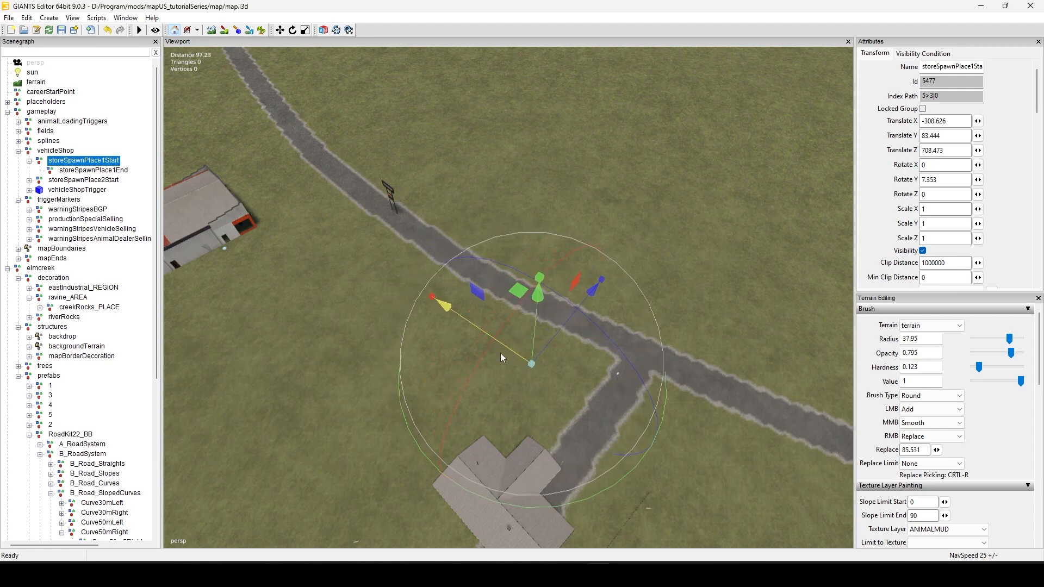
pyautogui.click(109, 170)
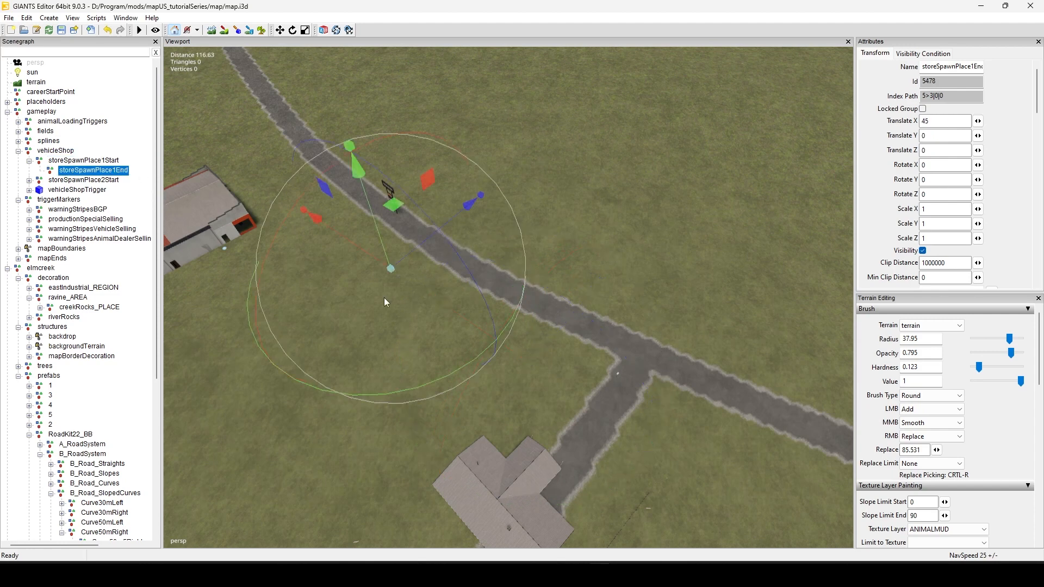
pyautogui.moveTo(357, 245); pyautogui.dragTo(314, 200)
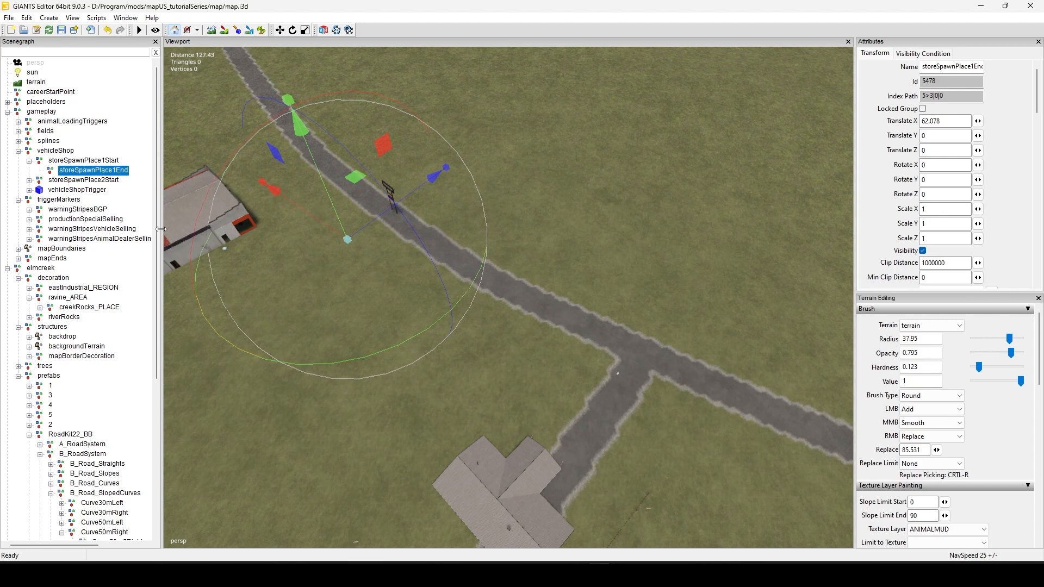
# Place storeSpawnPlace2Start beside the house near the junction at about -312.112, 83.542, 683.727, rotated about 6.634 in Y, and compare it with storeSpawnPlace1Start.
pyautogui.click(109, 180)
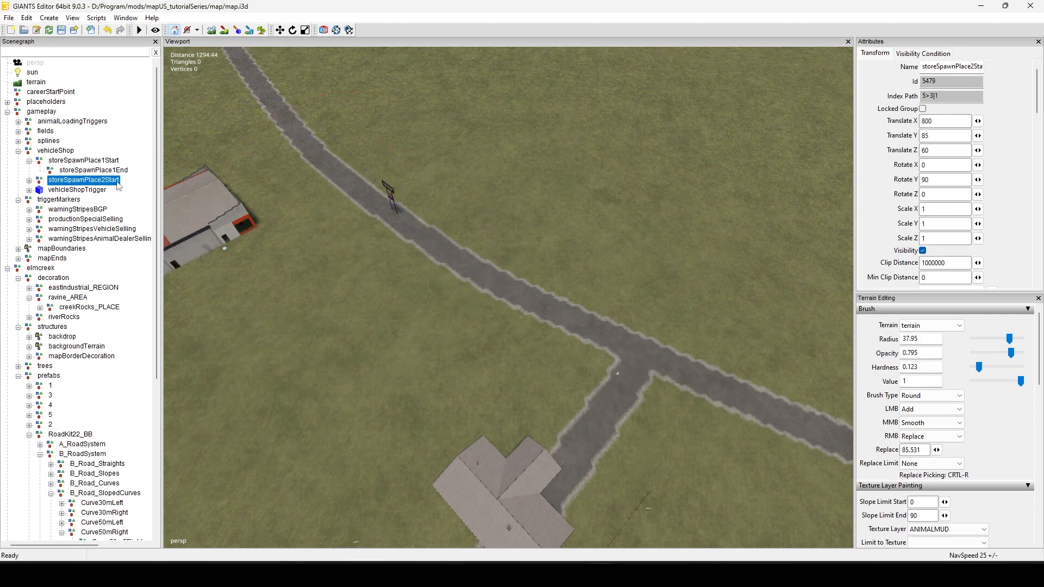
pyautogui.moveTo(338, 414); pyautogui.dragTo(496, 333, button='middle')
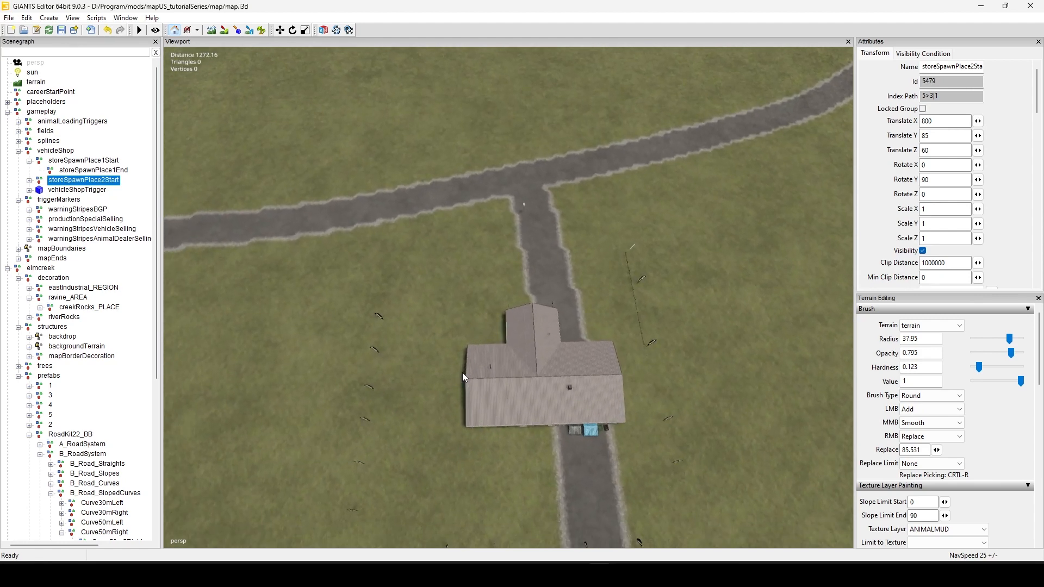
pyautogui.hotkey('ctrl', 'b')
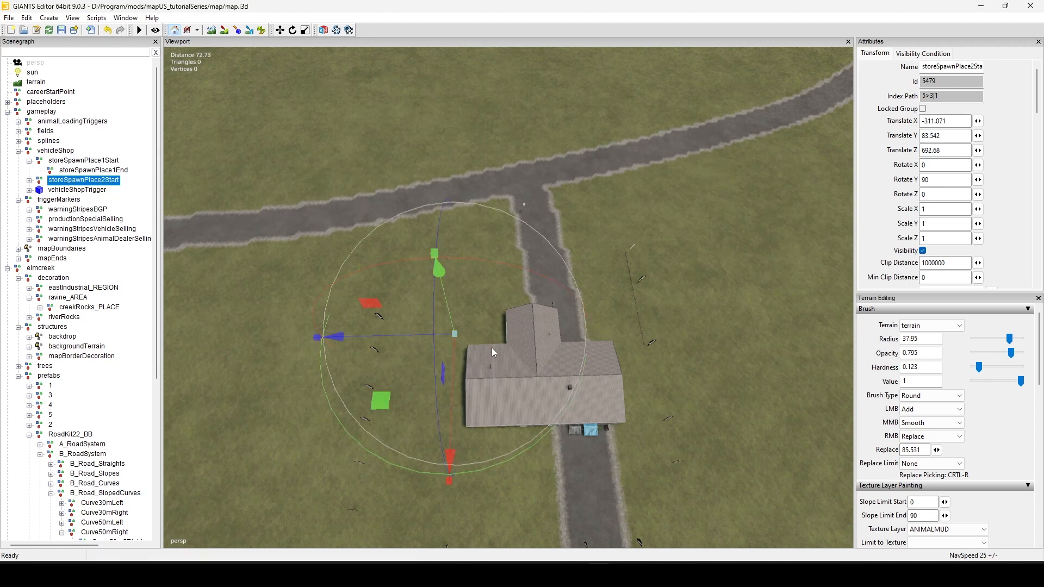
pyautogui.moveTo(527, 456); pyautogui.dragTo(344, 411)
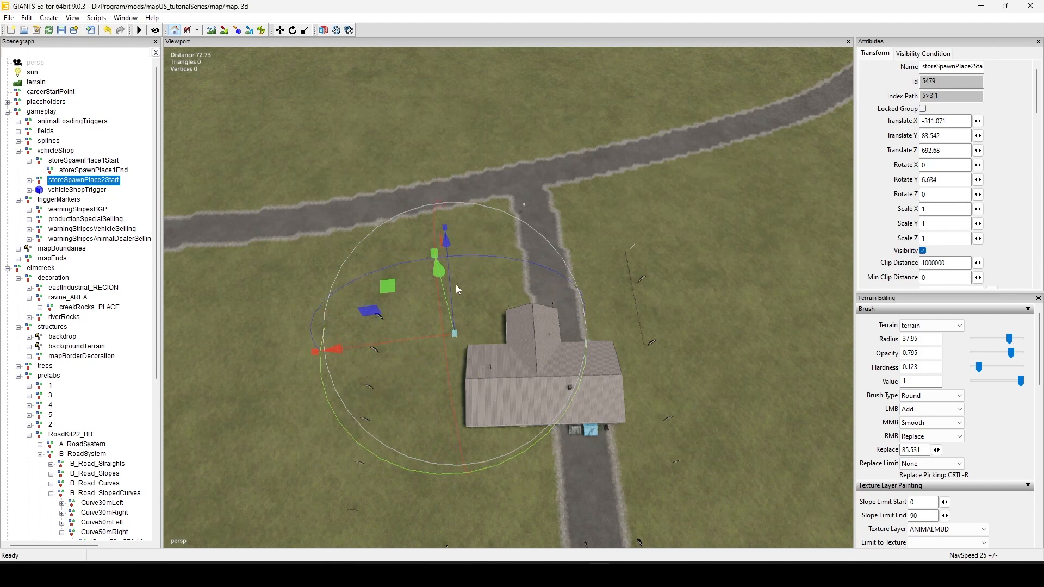
pyautogui.moveTo(452, 295); pyautogui.dragTo(464, 347)
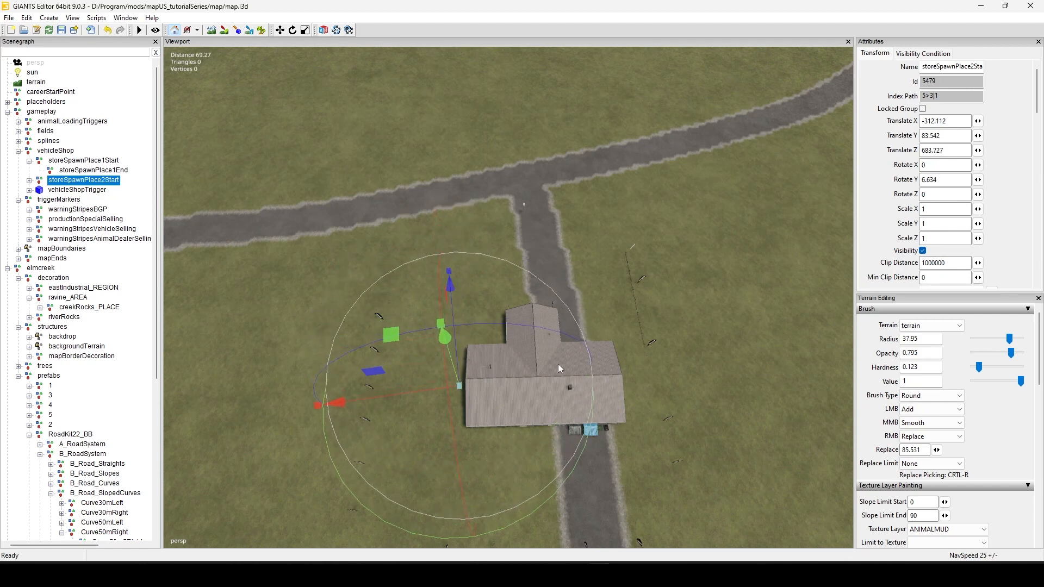
pyautogui.scroll(-3, 627, 396)
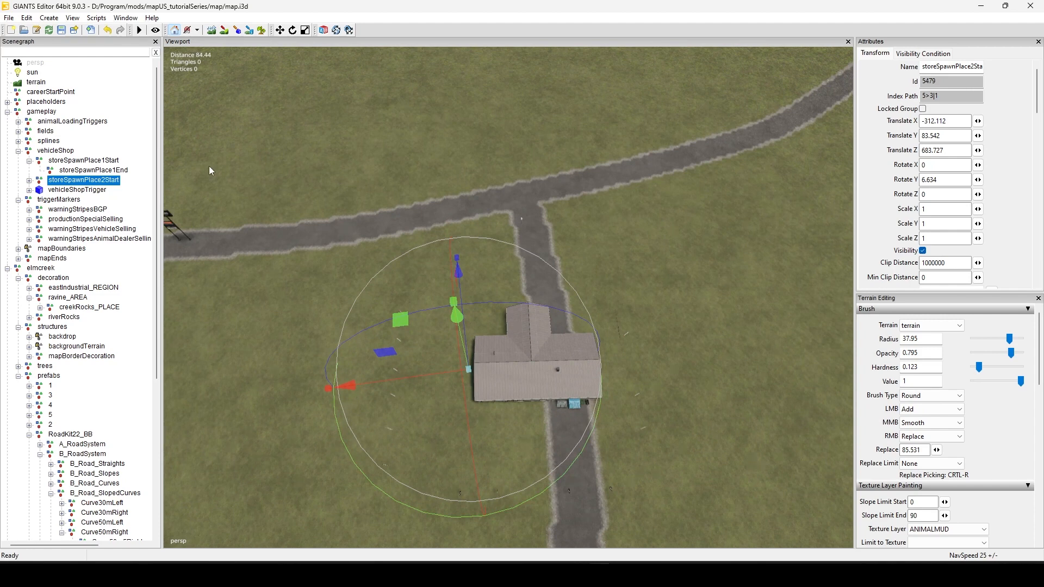
pyautogui.click(115, 161)
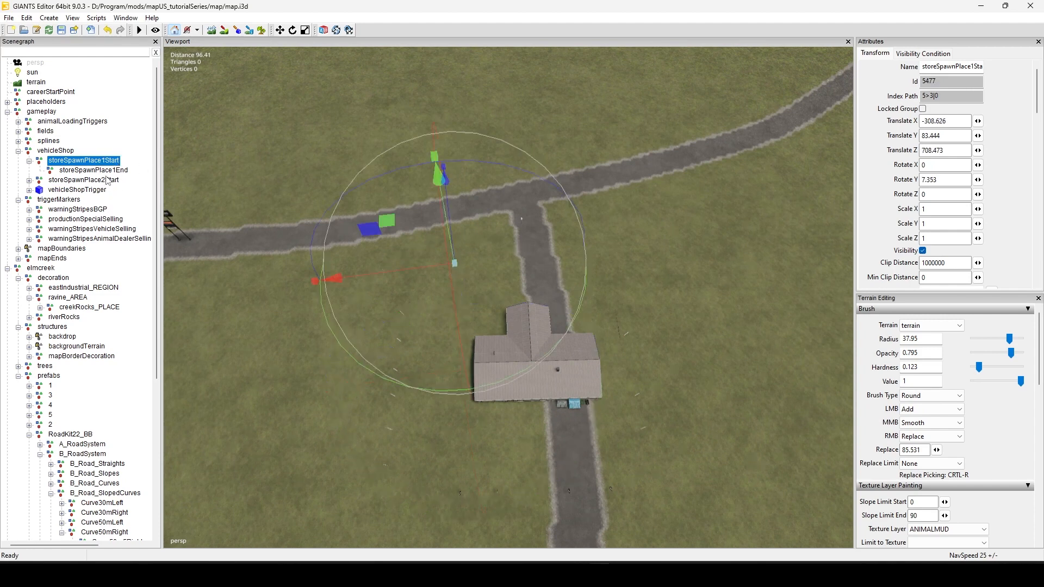
pyautogui.click(109, 181)
pyautogui.scroll(-3, 704, 364)
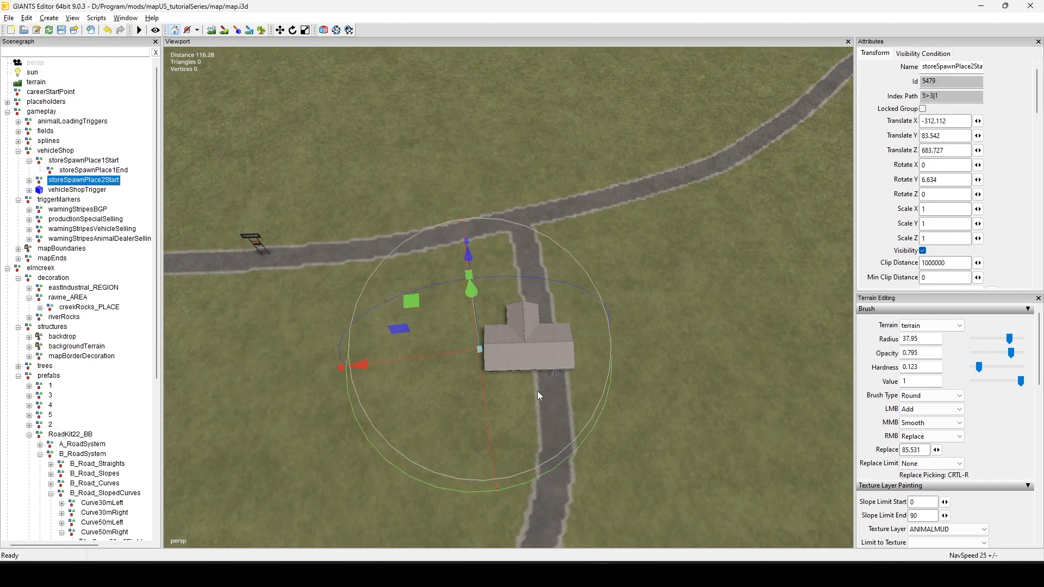
# Rotate storeSpawnPlace2Start to about 3.64° around Y and move its storeSpawnPlace2End child to about 63 along X.
pyautogui.moveTo(537, 390); pyautogui.dragTo(679, 361, button='middle')
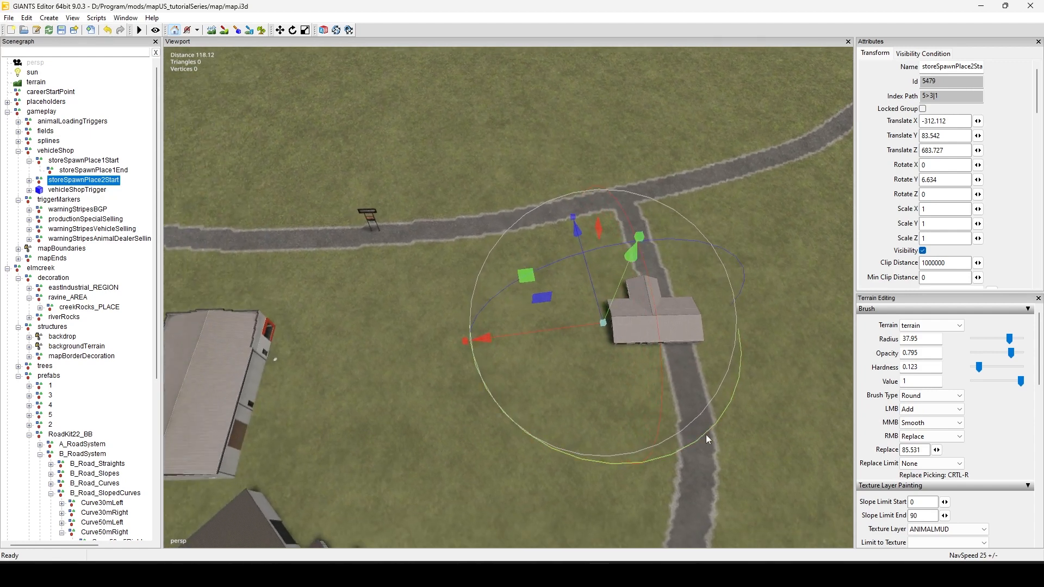
pyautogui.moveTo(705, 433); pyautogui.dragTo(704, 442)
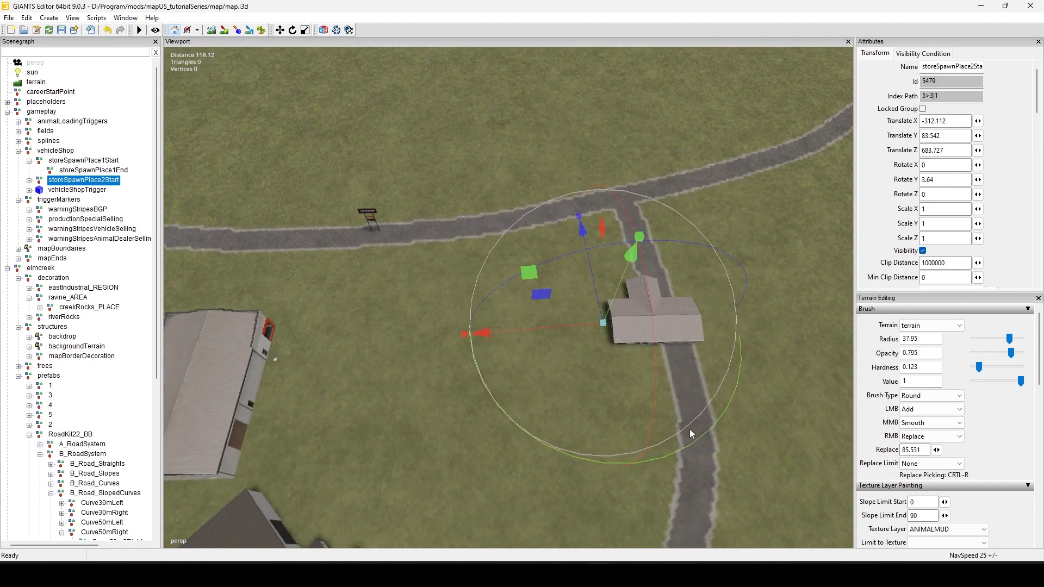
pyautogui.click(29, 180)
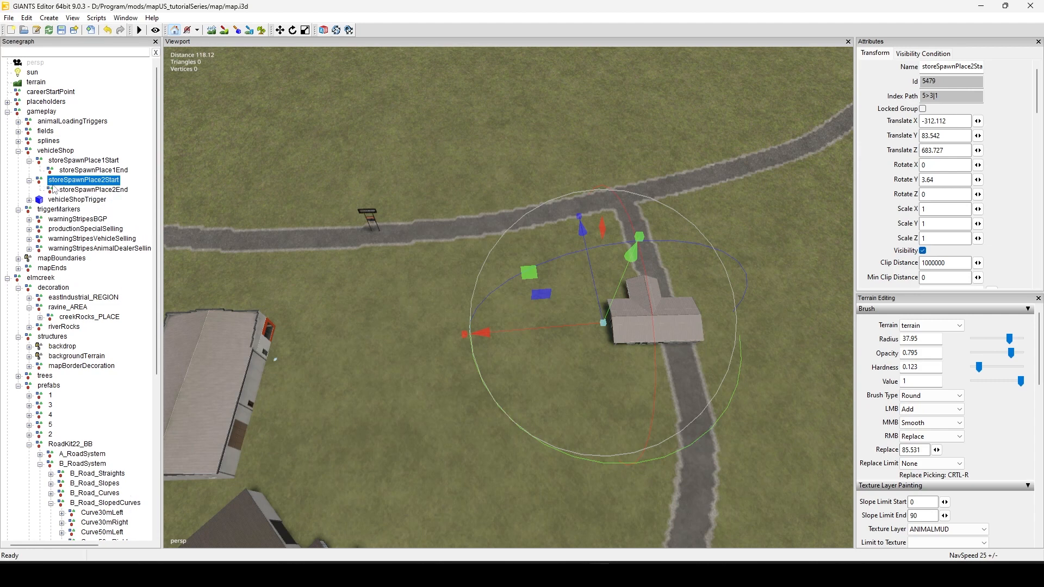
pyautogui.click(66, 190)
pyautogui.moveTo(380, 343); pyautogui.dragTo(294, 348)
pyautogui.click(91, 170)
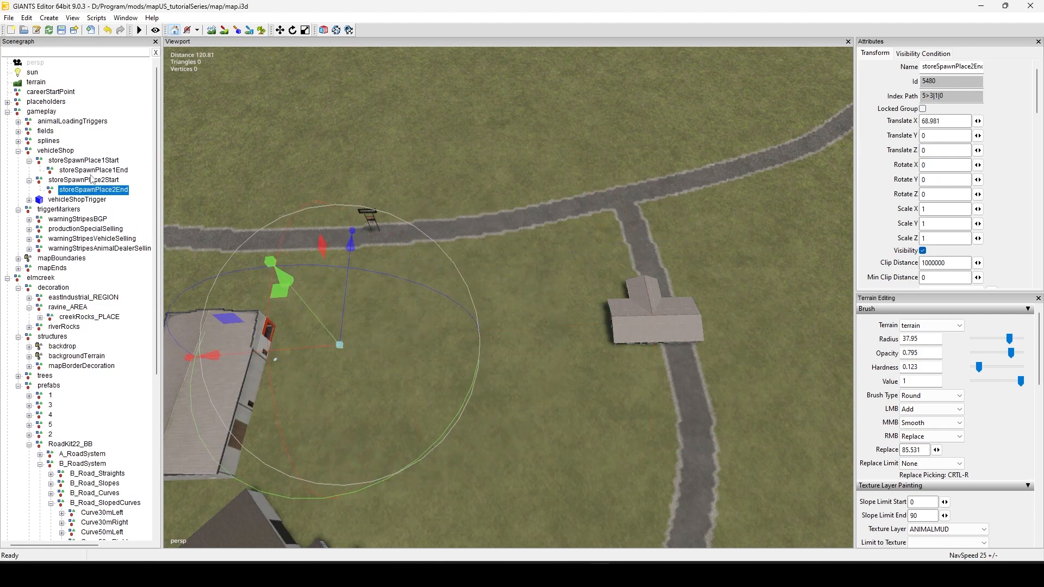
pyautogui.click(97, 190)
pyautogui.moveTo(280, 347); pyautogui.dragTo(304, 347)
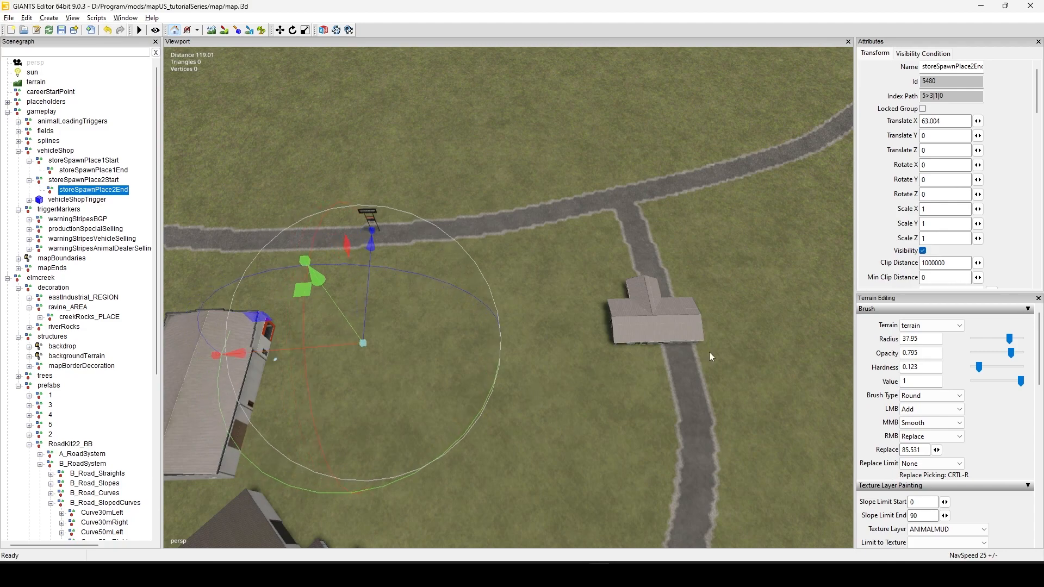
# Examine the second spawn line and the yard around the shop buildings, up to the large building's dark garage door.
pyautogui.keyDown('alt'); pyautogui.moveTo(708, 351); pyautogui.dragTo(470, 363); pyautogui.keyUp('alt')
pyautogui.keyDown('alt'); pyautogui.moveTo(470, 363); pyautogui.dragTo(201, 381, button='middle'); pyautogui.keyUp('alt')
pyautogui.keyDown('alt'); pyautogui.moveTo(518, 385); pyautogui.dragTo(333, 379); pyautogui.keyUp('alt')
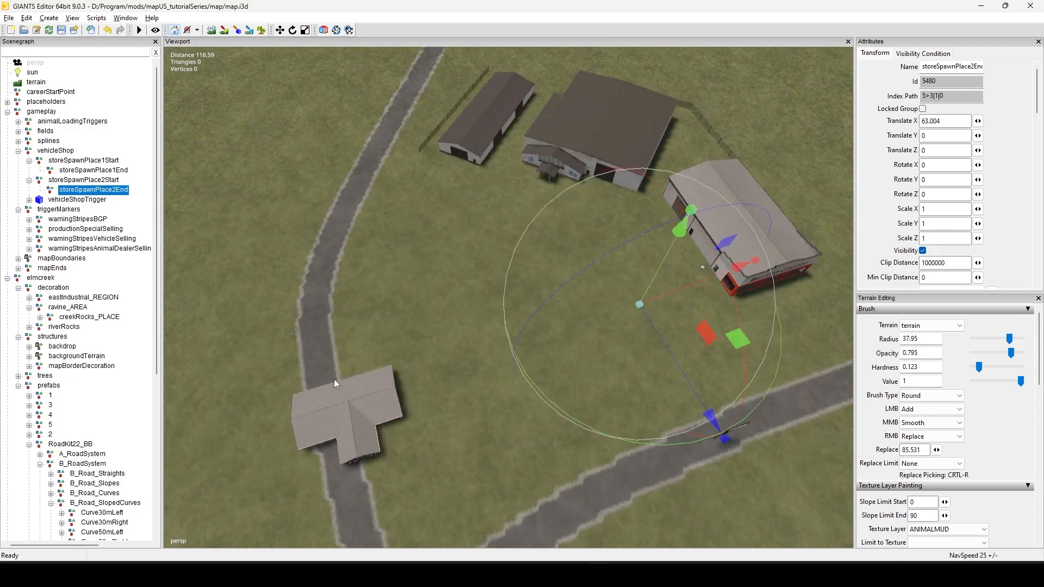
pyautogui.keyDown('alt'); pyautogui.moveTo(334, 380); pyautogui.dragTo(279, 283, button='middle'); pyautogui.keyUp('alt')
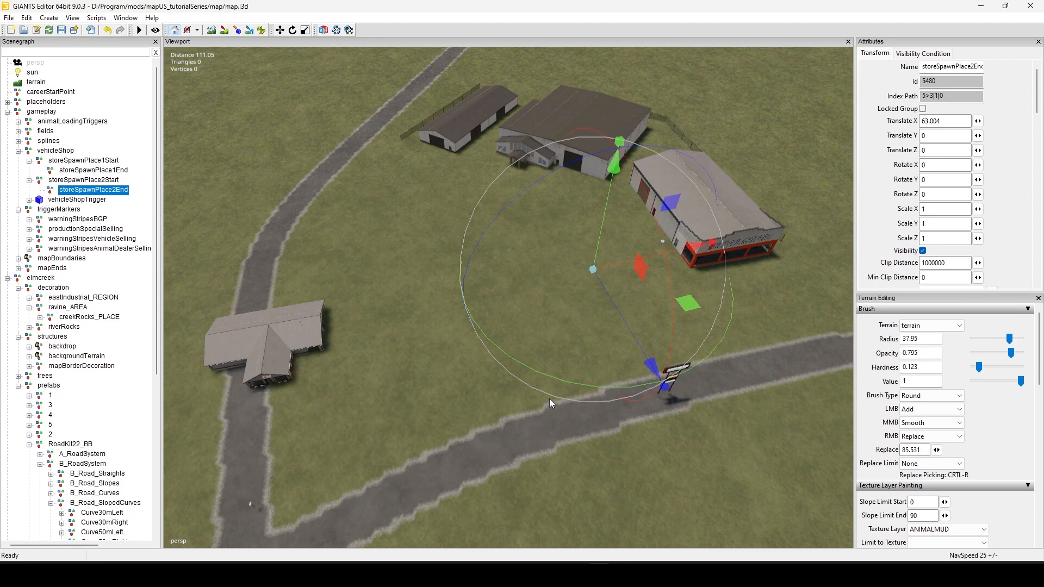
pyautogui.keyDown('alt'); pyautogui.moveTo(462, 364); pyautogui.dragTo(576, 534, button='middle'); pyautogui.keyUp('alt')
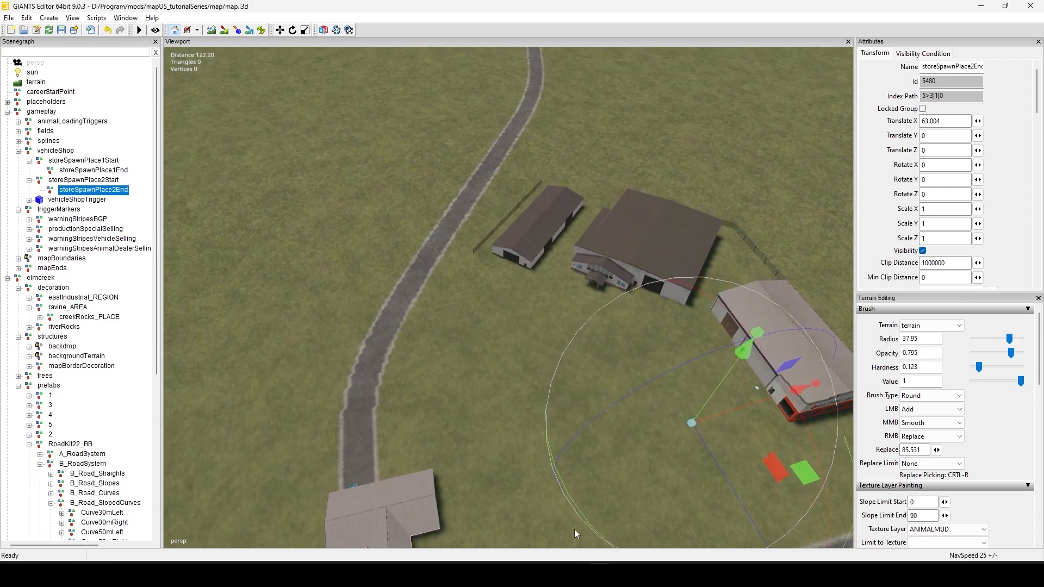
pyautogui.keyDown('alt'); pyautogui.moveTo(649, 491); pyautogui.dragTo(461, 399, button='middle'); pyautogui.keyUp('alt')
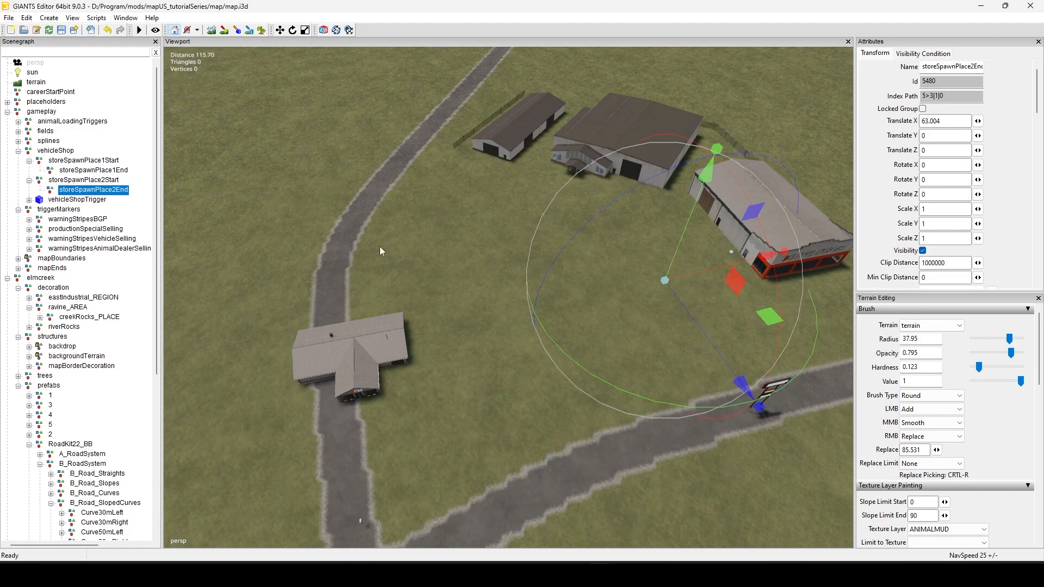
pyautogui.keyDown('alt'); pyautogui.moveTo(380, 247); pyautogui.dragTo(617, 398, button='middle'); pyautogui.keyUp('alt')
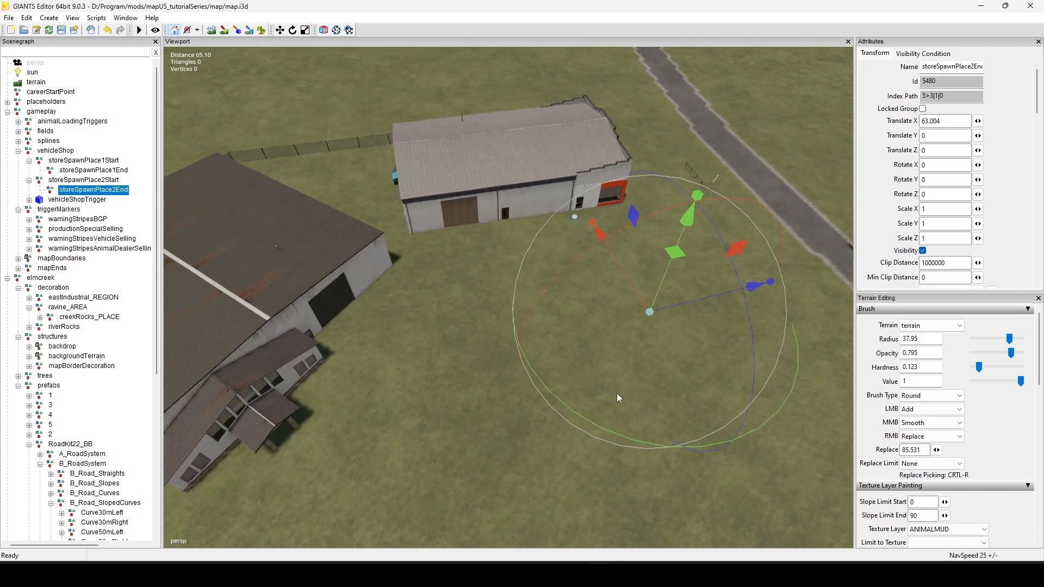
pyautogui.keyDown('alt'); pyautogui.moveTo(591, 297); pyautogui.dragTo(543, 288, button='middle'); pyautogui.keyUp('alt')
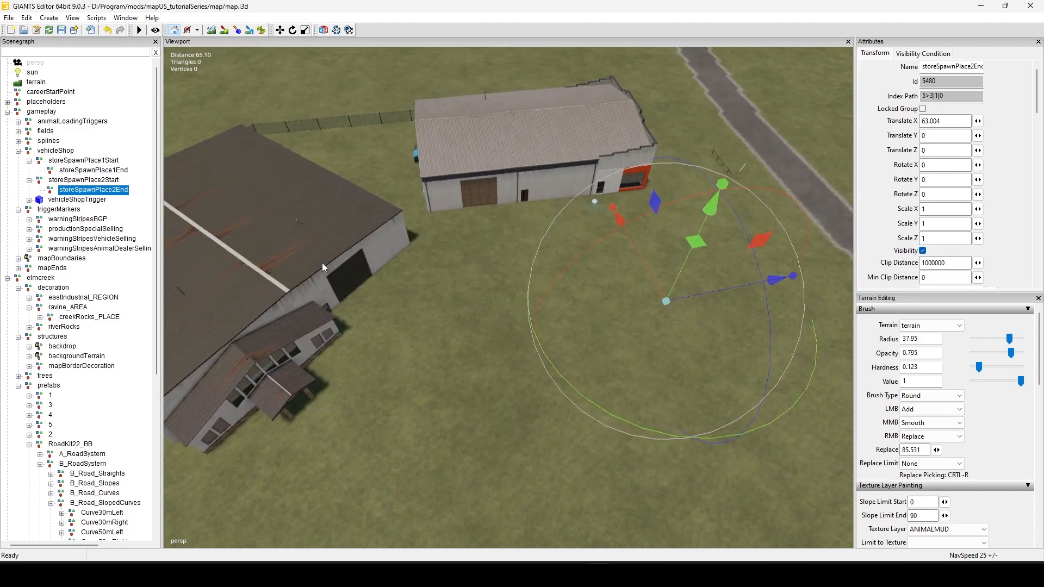
pyautogui.click(29, 180)
pyautogui.click(16, 152)
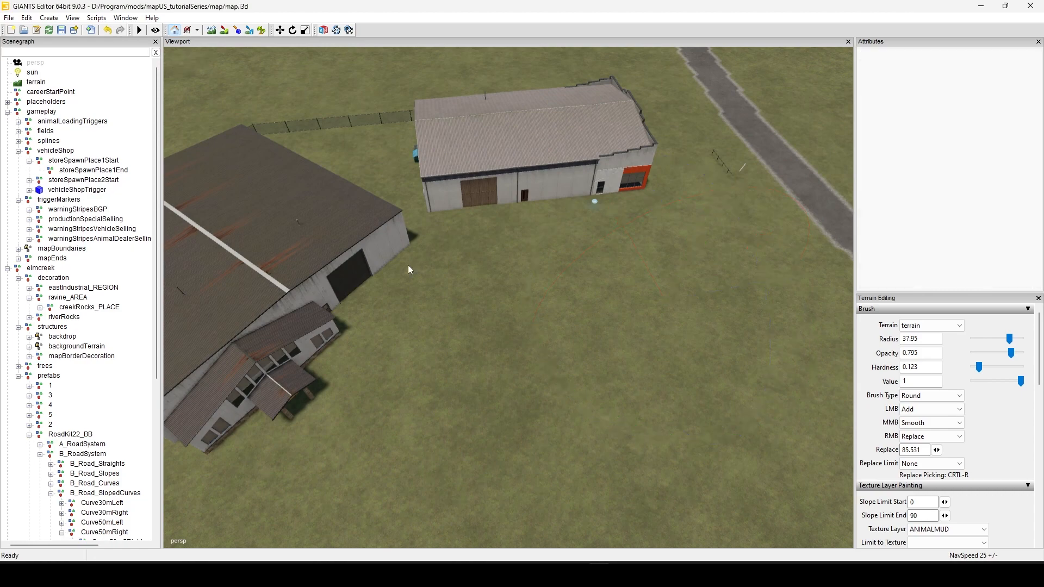
pyautogui.keyDown('alt'); pyautogui.moveTo(429, 309); pyautogui.dragTo(527, 351, button='middle'); pyautogui.keyUp('alt')
pyautogui.keyDown('alt'); pyautogui.moveTo(527, 351); pyautogui.dragTo(501, 377, button='right'); pyautogui.keyUp('alt')
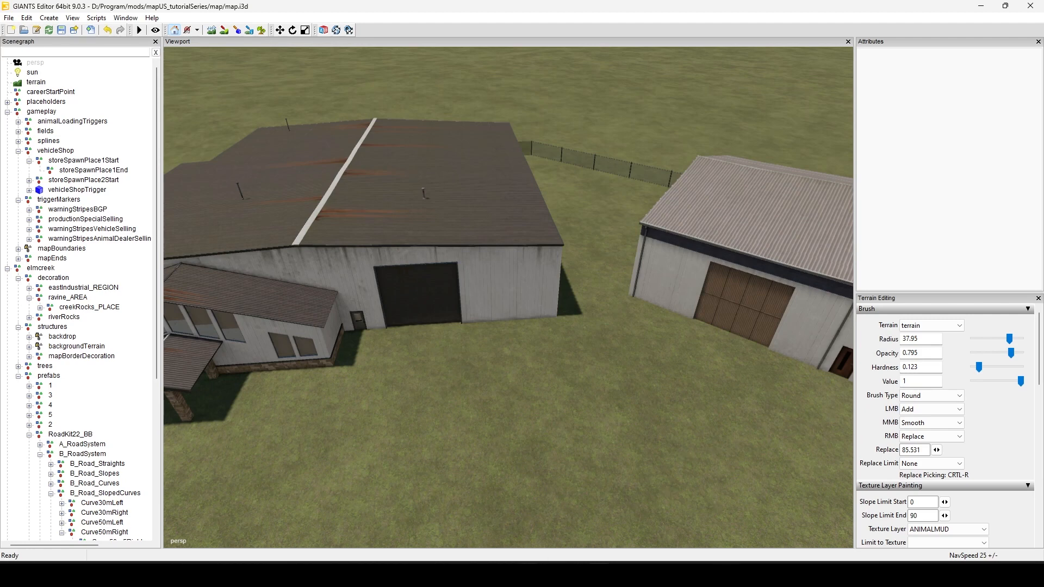
# Switch to File Explorer and open the data\placeables\lizard\sellingStationVehicles folder inside Farming Simulator 22.
pyautogui.moveTo(503, 575)
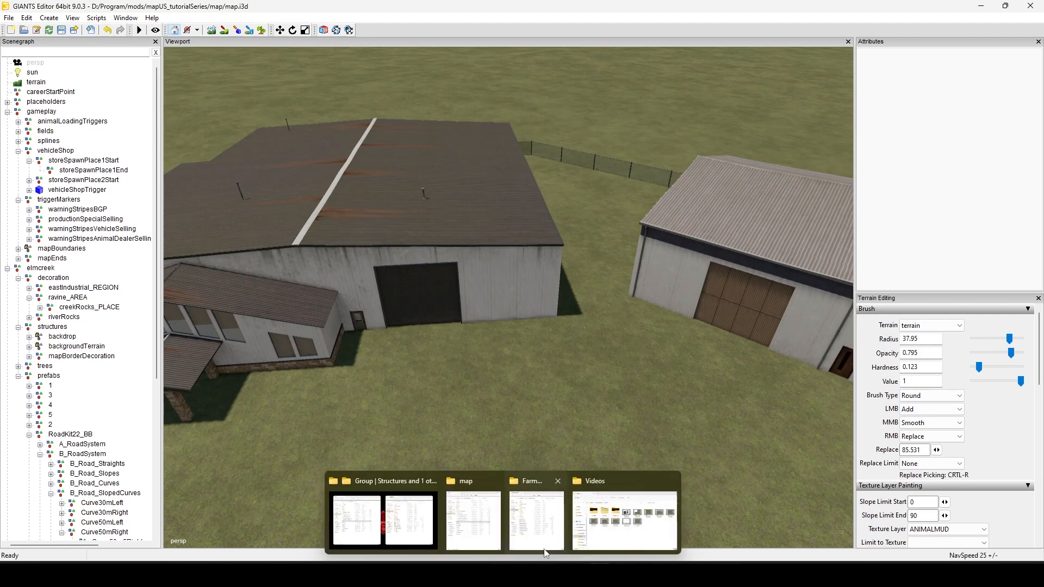
pyautogui.moveTo(406, 480)
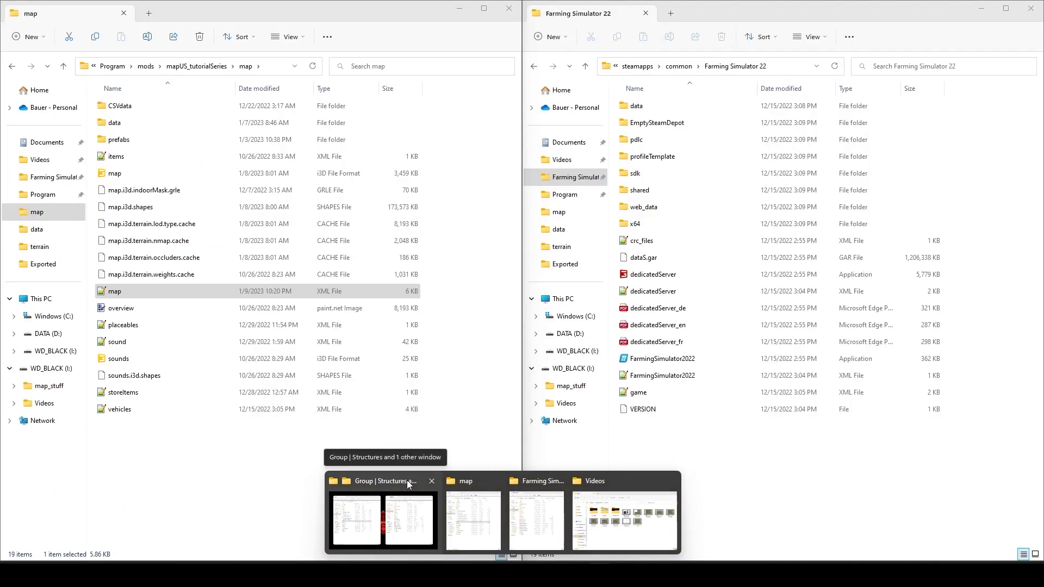
pyautogui.click(407, 481)
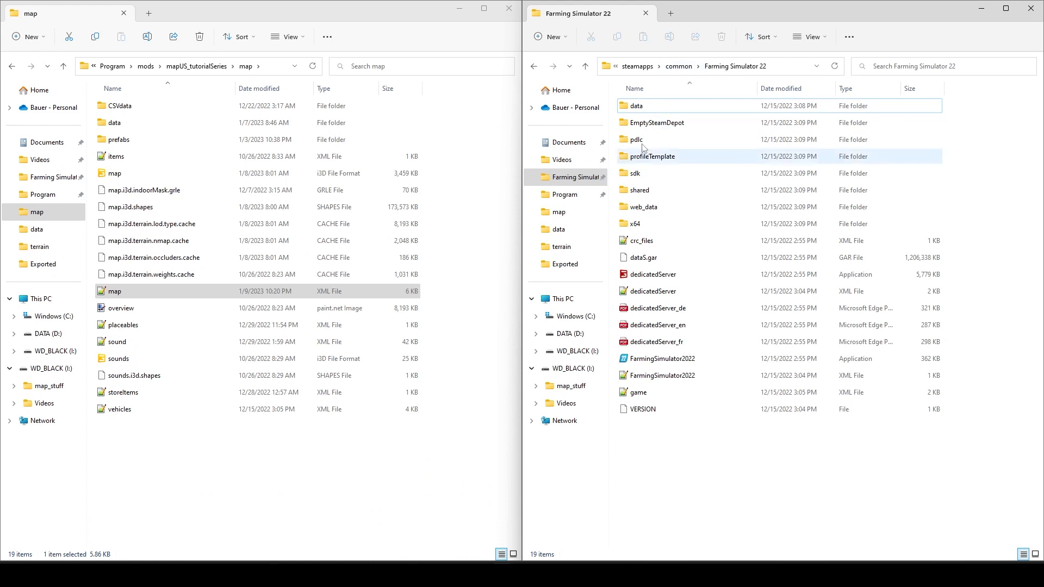
pyautogui.doubleClick(639, 111)
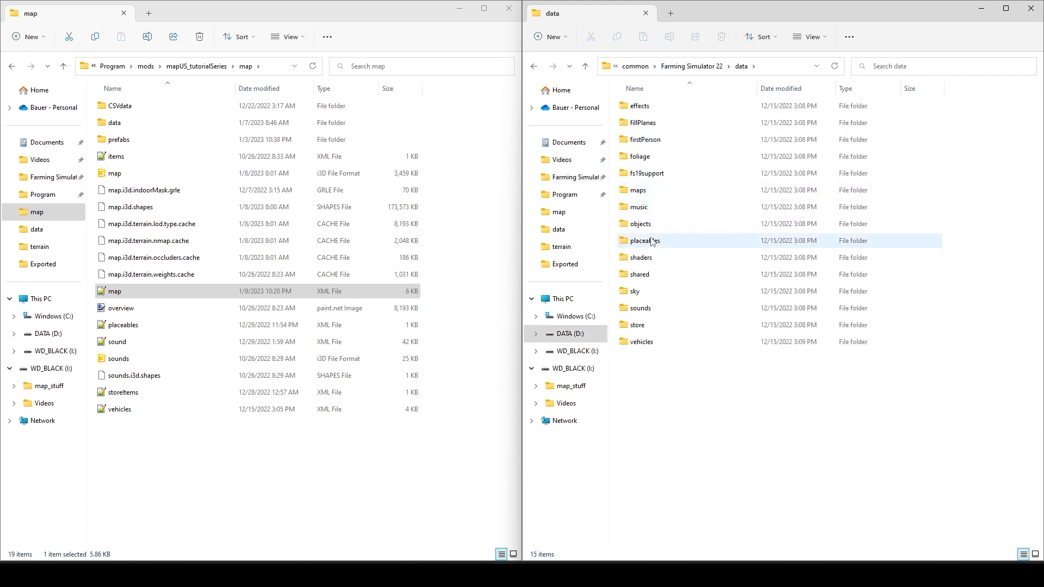
pyautogui.doubleClick(655, 240)
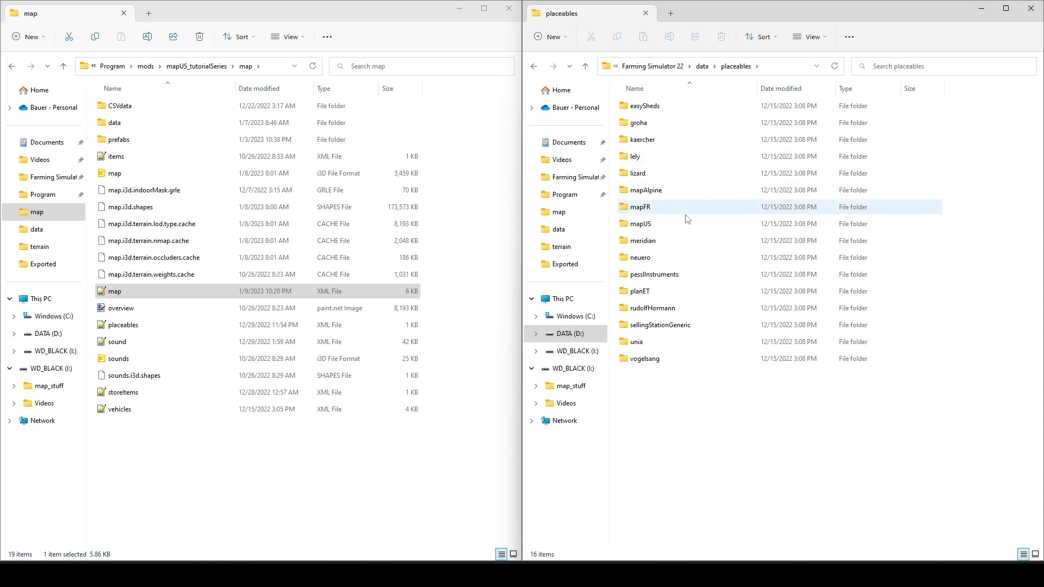
pyautogui.doubleClick(688, 179)
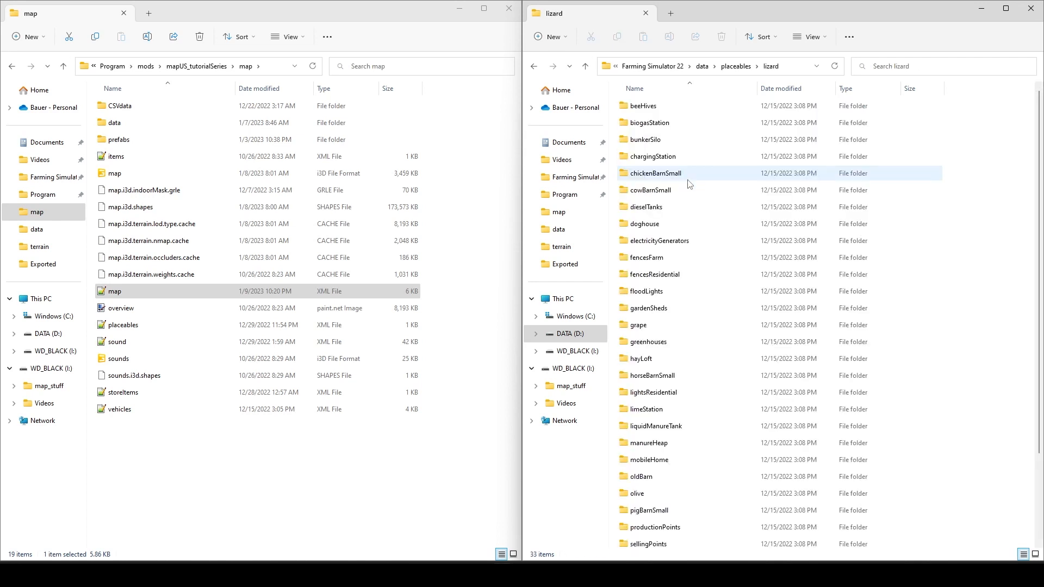
pyautogui.scroll(-2, 752, 372)
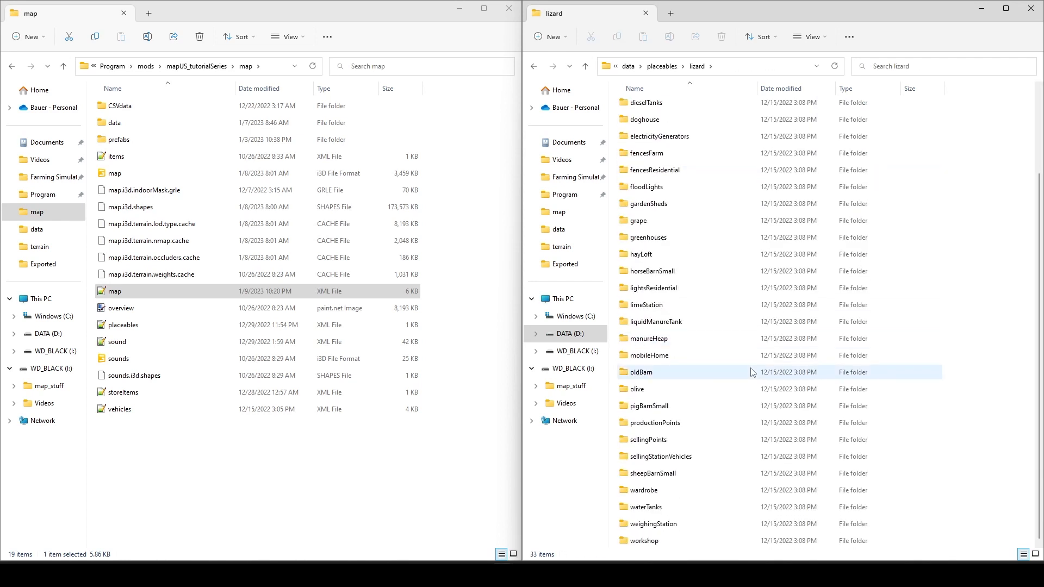
pyautogui.doubleClick(700, 457)
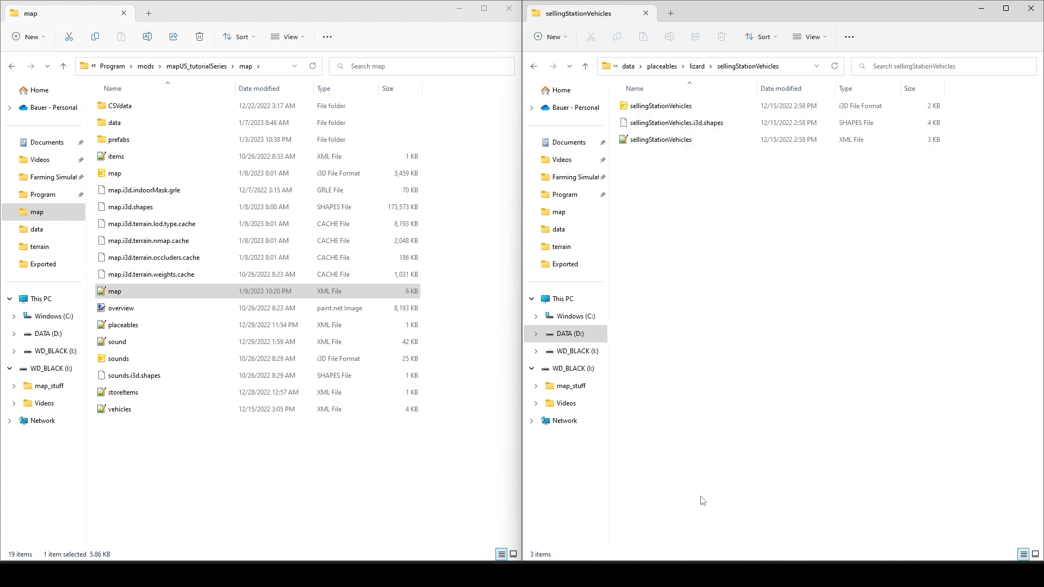
# Import the sellingStationVehicles i3D file into the map open in GIANTS Editor and return to the editor.
pyautogui.click(459, 13)
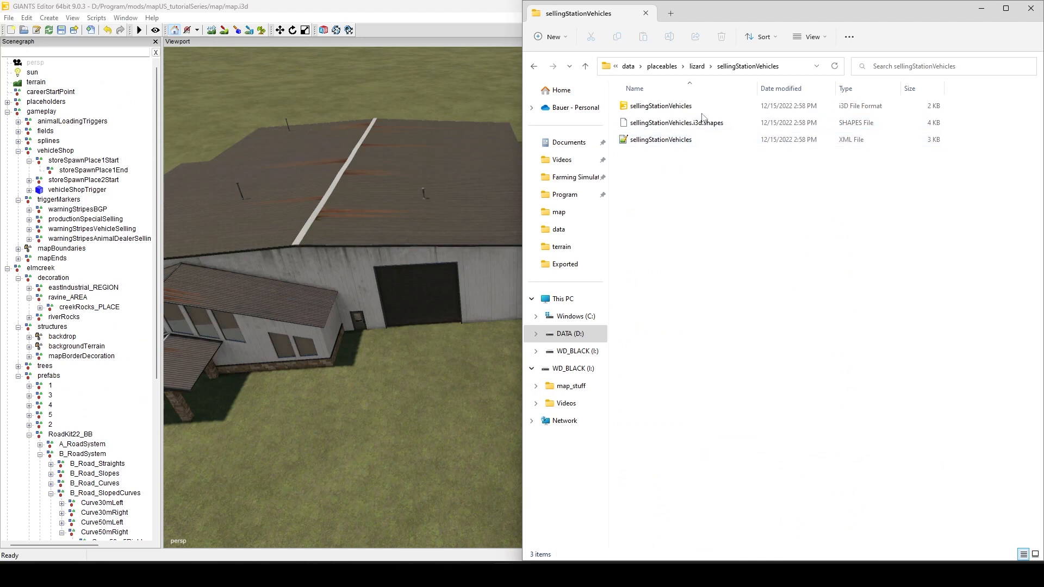
pyautogui.moveTo(703, 107); pyautogui.dragTo(382, 411)
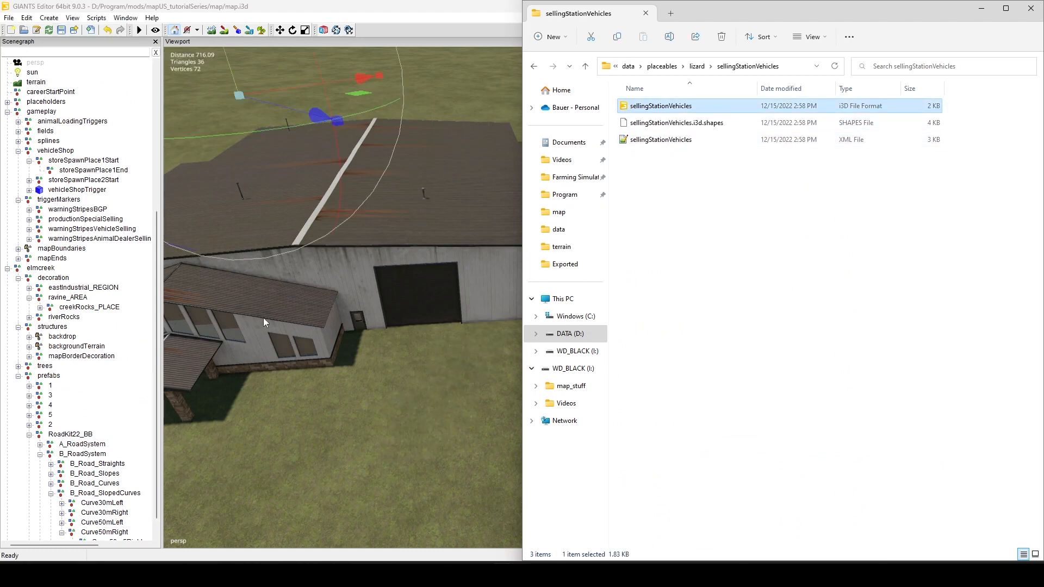
pyautogui.moveTo(157, 284); pyautogui.dragTo(177, 114)
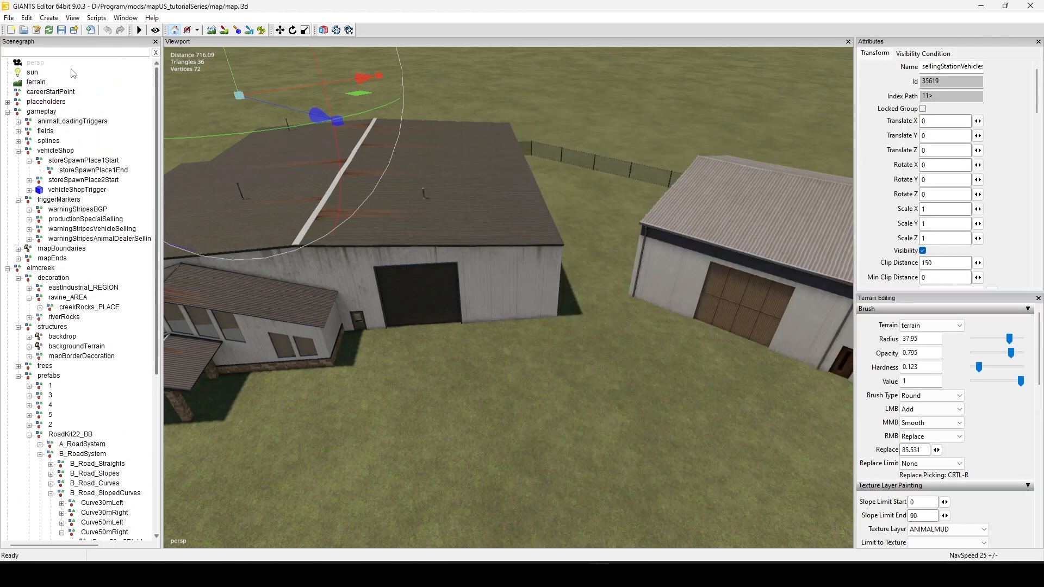
# Collapse the whole gameplay and elmcreek groups in the scenegraph.
pyautogui.rightClick(56, 114)
pyautogui.click(82, 136)
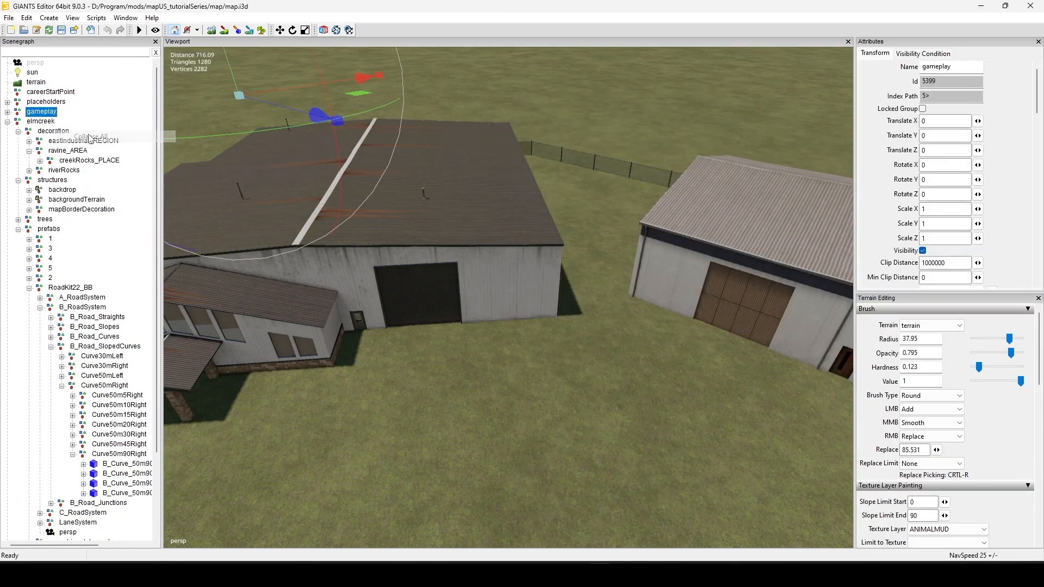
pyautogui.rightClick(52, 122)
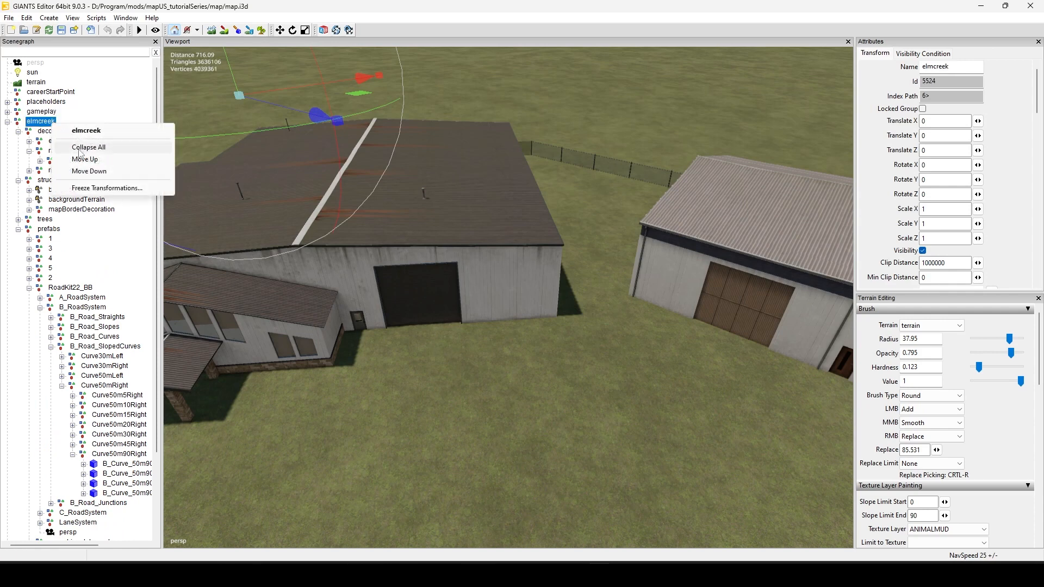
pyautogui.click(79, 146)
# Move the imported sellingStationVehicles group into the placeholders group and select it there.
pyautogui.click(76, 171)
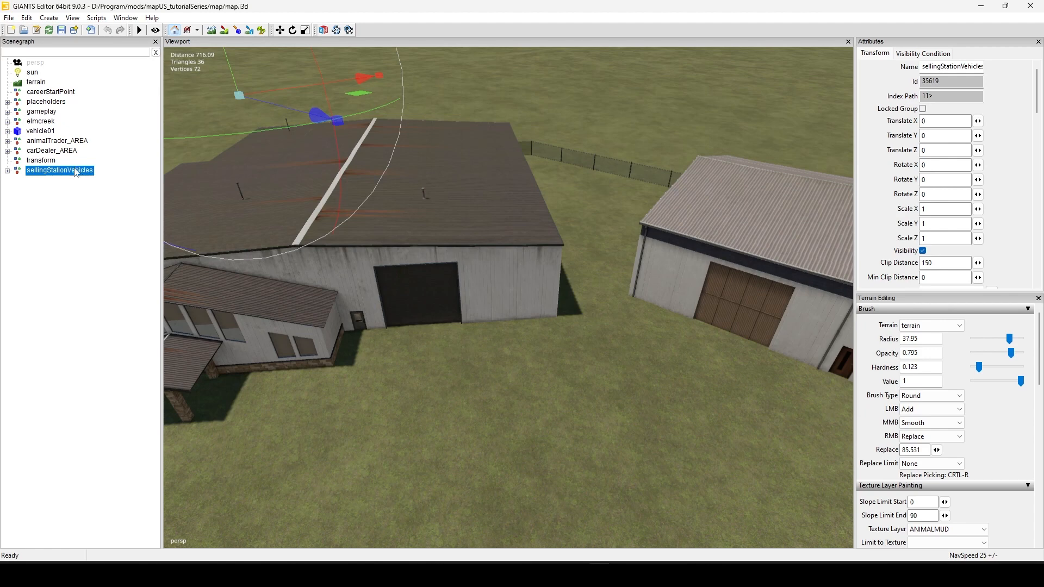
pyautogui.moveTo(80, 171); pyautogui.dragTo(64, 109)
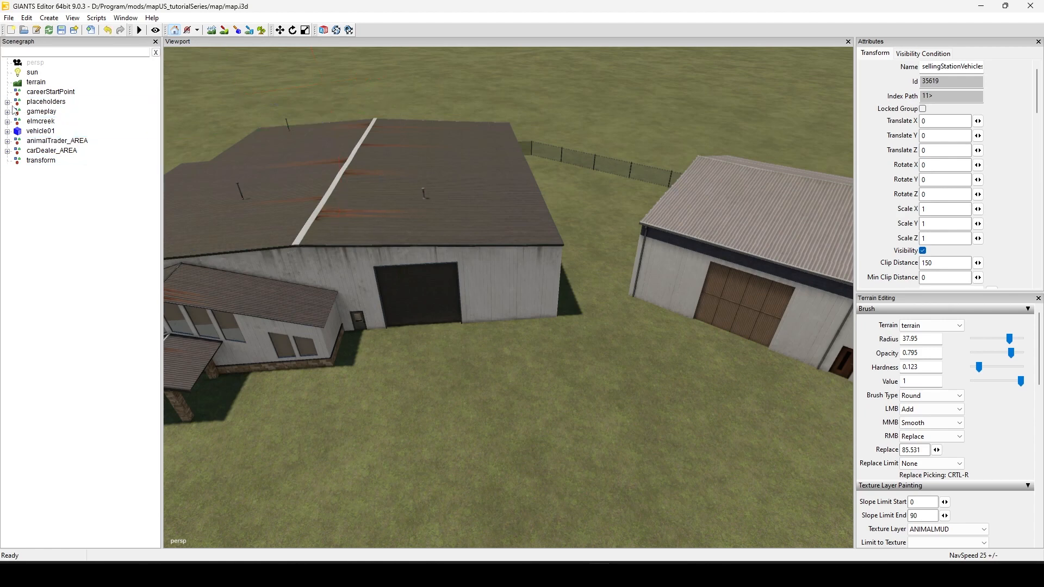
pyautogui.click(8, 101)
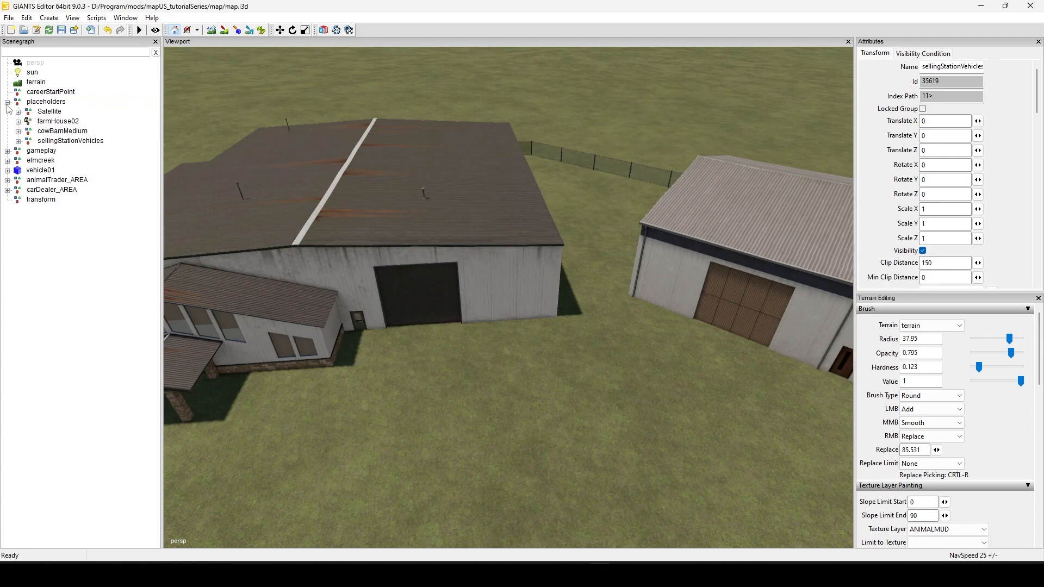
pyautogui.click(48, 143)
# Place the warningStripesVehicleSelling trigger marker in front of the large building's dark garage door, at about X -245.9, Z 643.8.
pyautogui.keyDown('alt'); pyautogui.moveTo(587, 192); pyautogui.dragTo(538, 303); pyautogui.keyUp('alt')
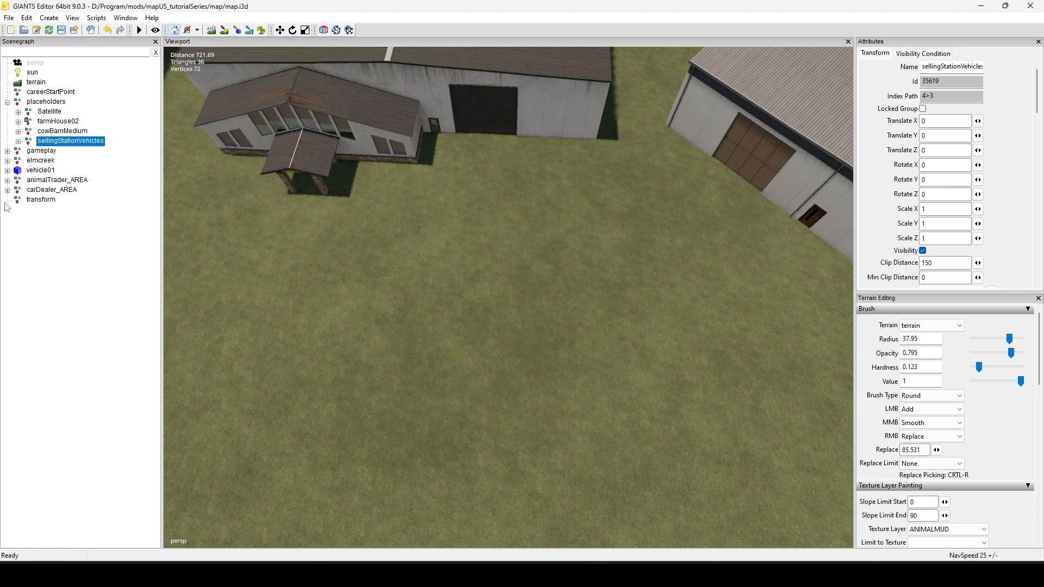
pyautogui.click(8, 151)
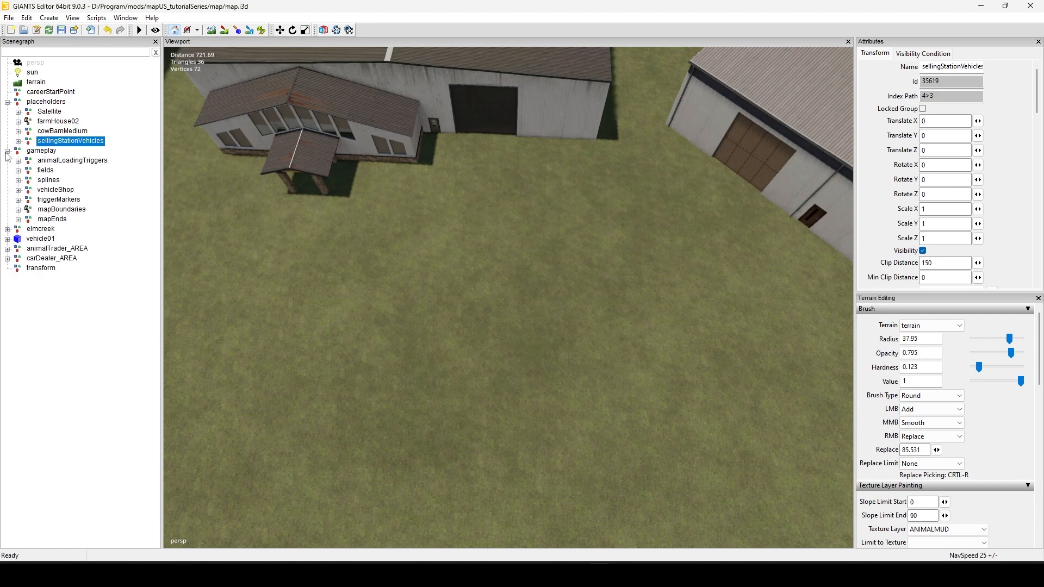
pyautogui.click(18, 199)
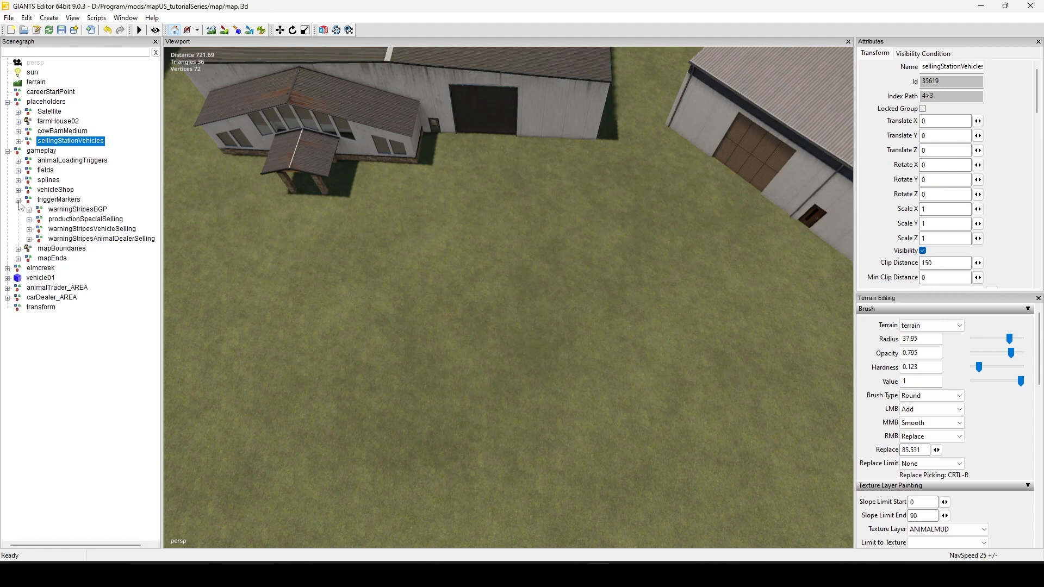
pyautogui.click(76, 230)
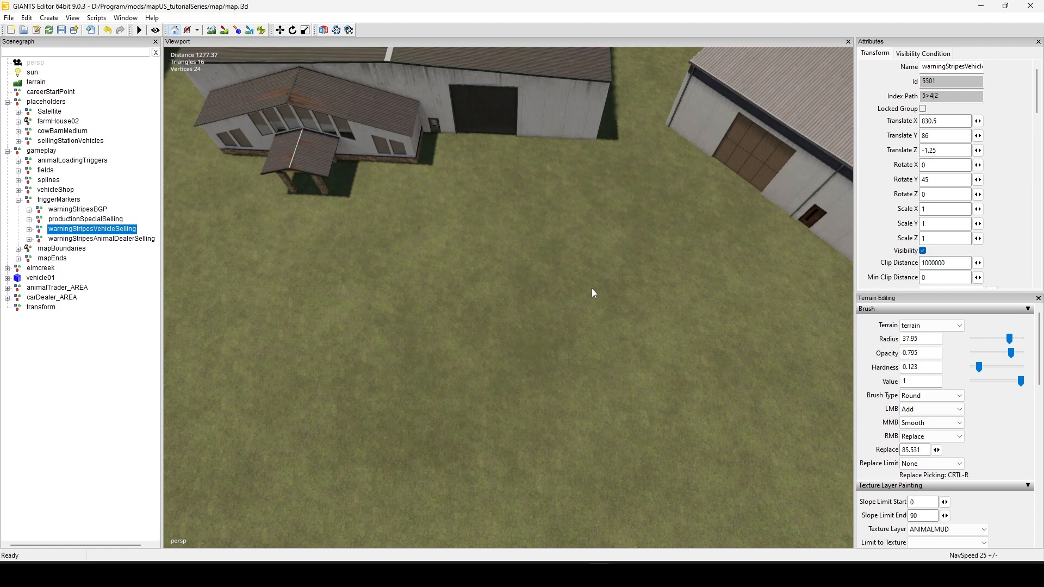
pyautogui.hotkey('ctrl', 'b')
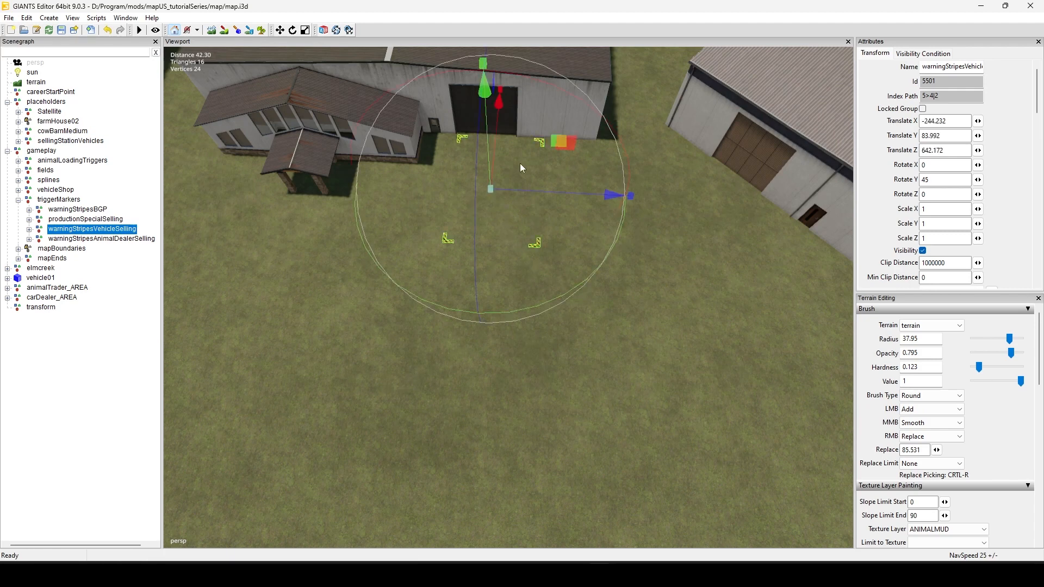
pyautogui.moveTo(501, 125); pyautogui.dragTo(498, 149)
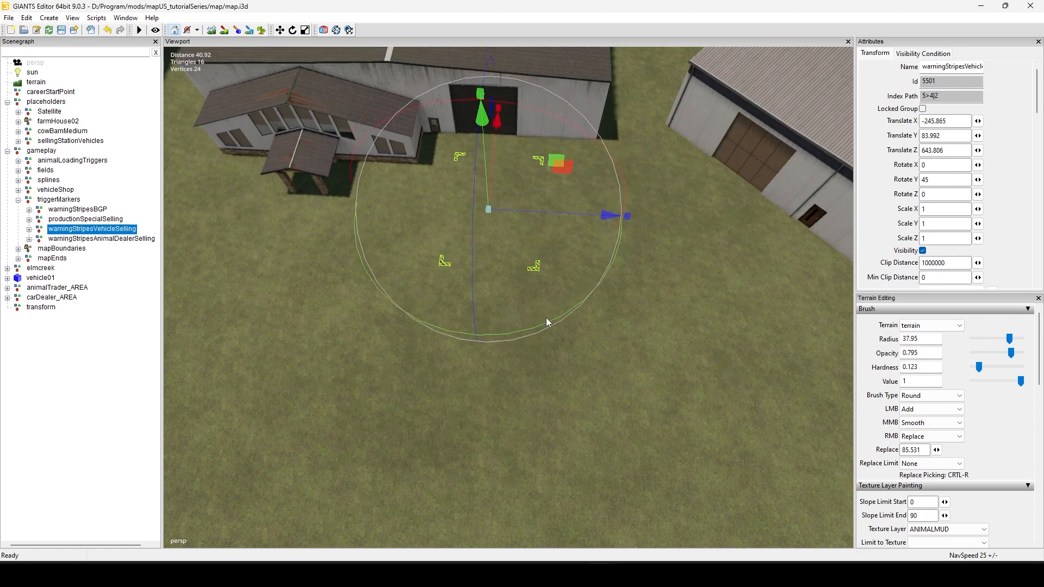
# Rotate the warningStripesVehicleSelling marker to about -44 degrees around Y and shift it to about X -243.4, Z 646.2.
pyautogui.moveTo(551, 324); pyautogui.dragTo(395, 246)
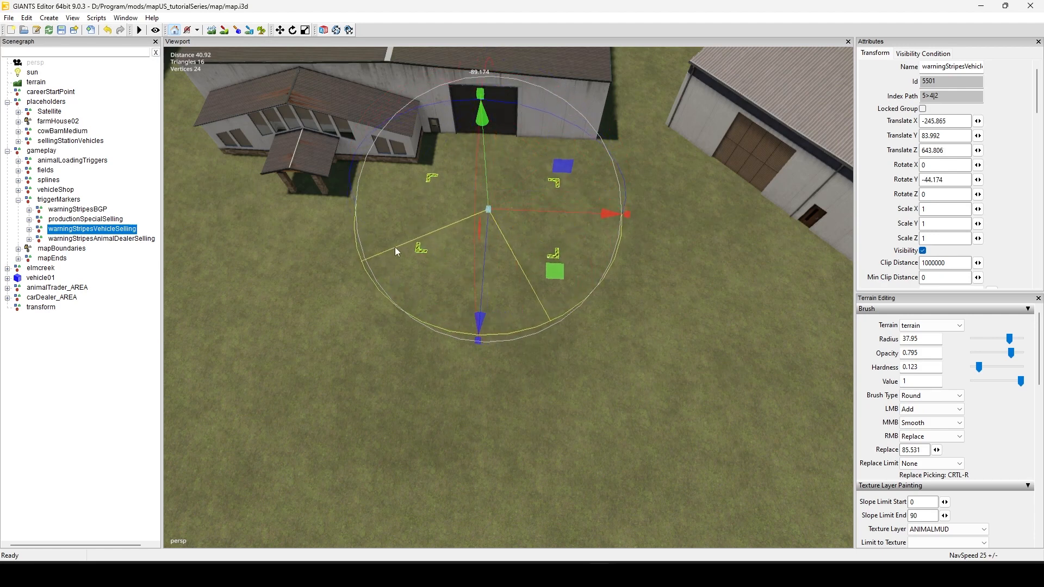
pyautogui.moveTo(558, 213); pyautogui.dragTo(595, 218)
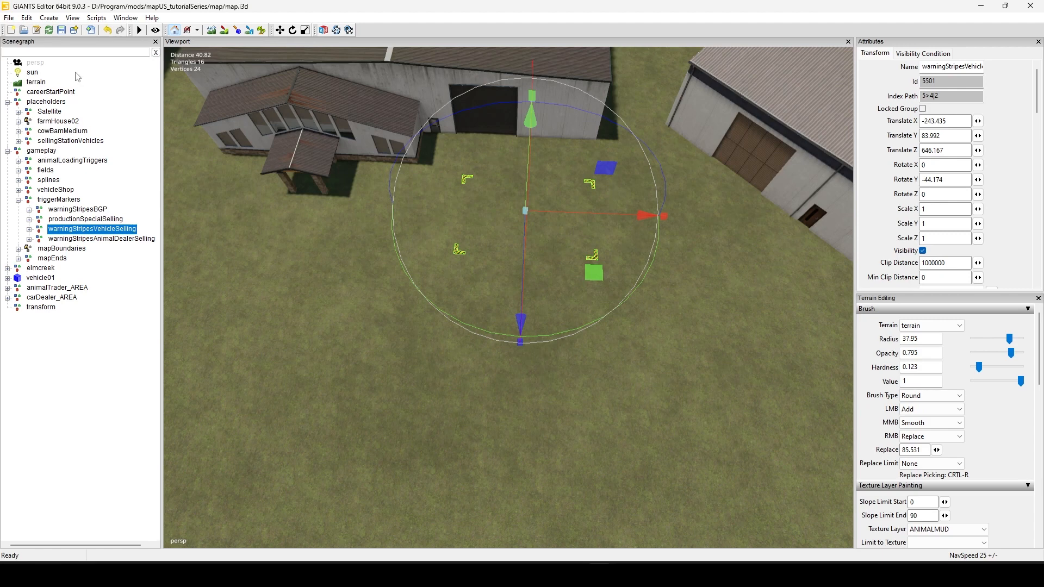
# Place the sellingStationVehicles group on the ground at the warning stripes, about X -244.0, Z 648.3, and set its Y rotation to 45.
pyautogui.click(78, 143)
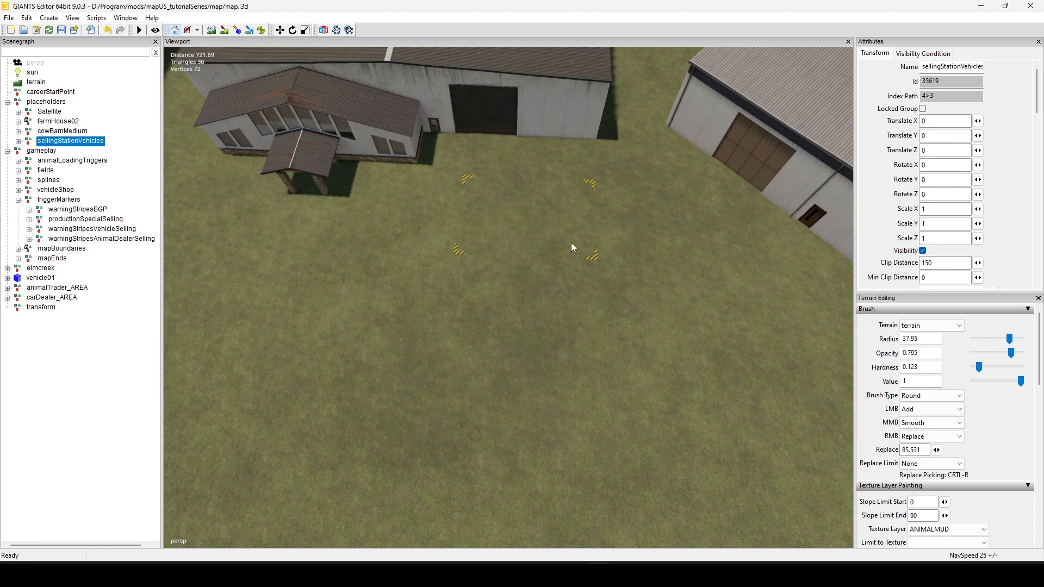
pyautogui.hotkey('ctrl', 'b')
pyautogui.click(536, 228)
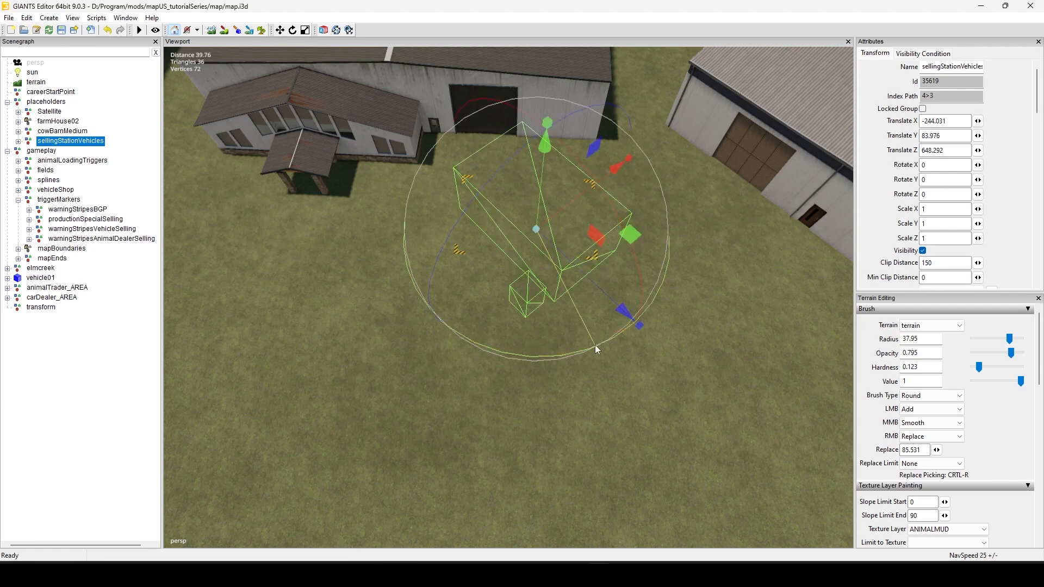
pyautogui.moveTo(595, 345); pyautogui.dragTo(622, 255)
pyautogui.keyDown('alt'); pyautogui.moveTo(653, 213); pyautogui.dragTo(774, 362, button='middle'); pyautogui.keyUp('alt')
pyautogui.keyDown('alt'); pyautogui.moveTo(637, 290); pyautogui.dragTo(759, 250); pyautogui.keyUp('alt')
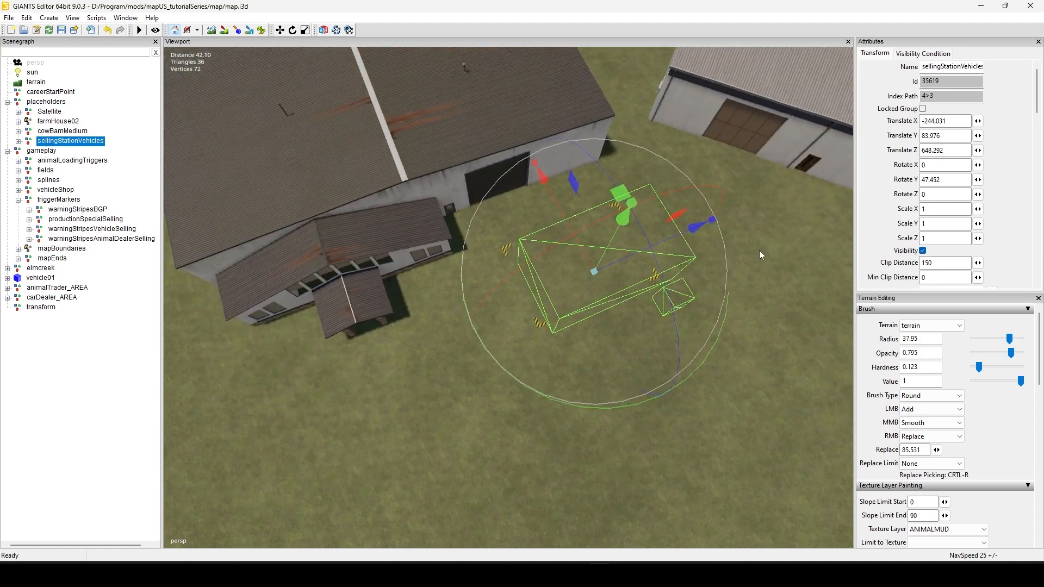
pyautogui.moveTo(959, 180); pyautogui.dragTo(890, 181)
pyautogui.write('45')
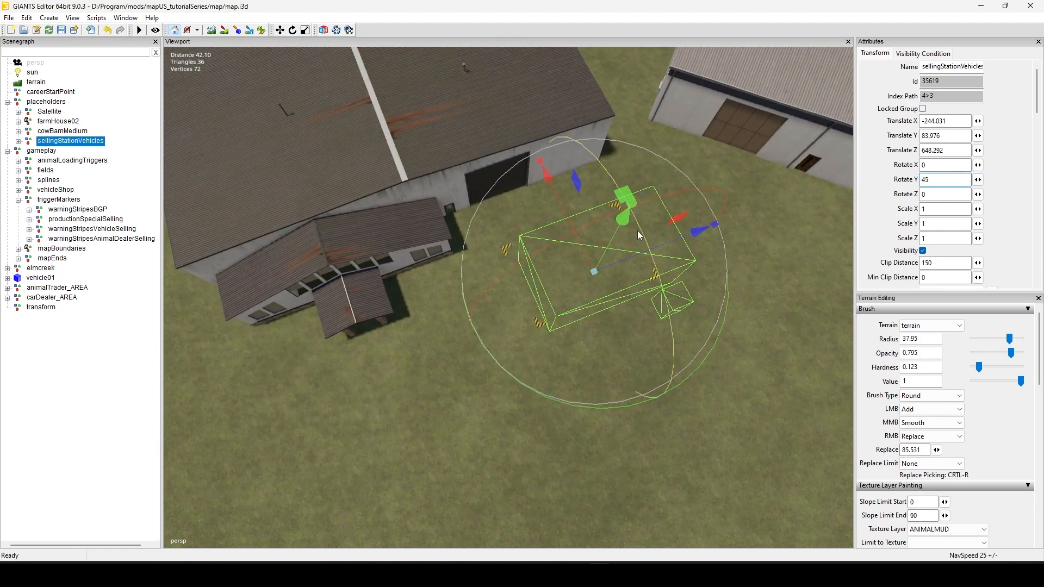
# Move the sellingStationVehicles group to about X -243.8, Z 646.9 so its trigger box lines up with the warning stripes.
pyautogui.moveTo(568, 207); pyautogui.dragTo(563, 204)
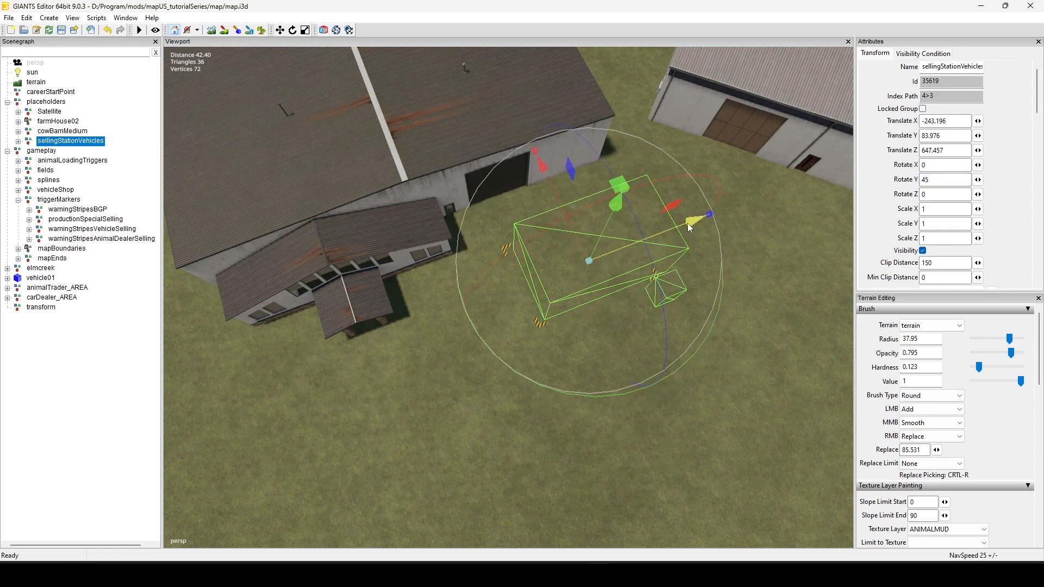
pyautogui.moveTo(687, 223); pyautogui.dragTo(679, 223)
pyautogui.moveTo(680, 223); pyautogui.dragTo(530, 275, button='middle')
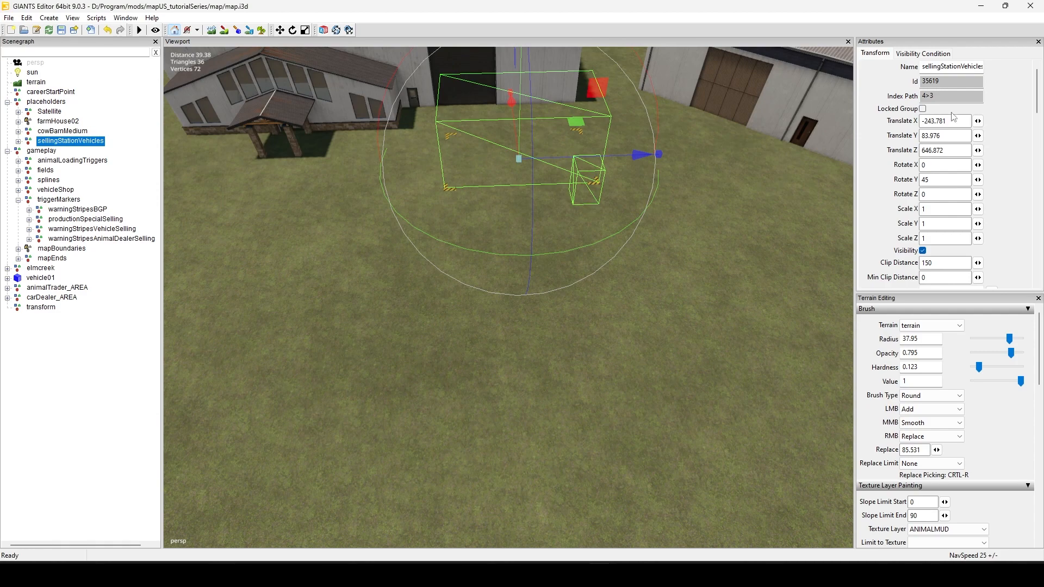
pyautogui.scroll(-3, 686, 326)
pyautogui.keyDown('alt'); pyautogui.moveTo(679, 351); pyautogui.dragTo(676, 395, button='middle'); pyautogui.keyUp('alt')
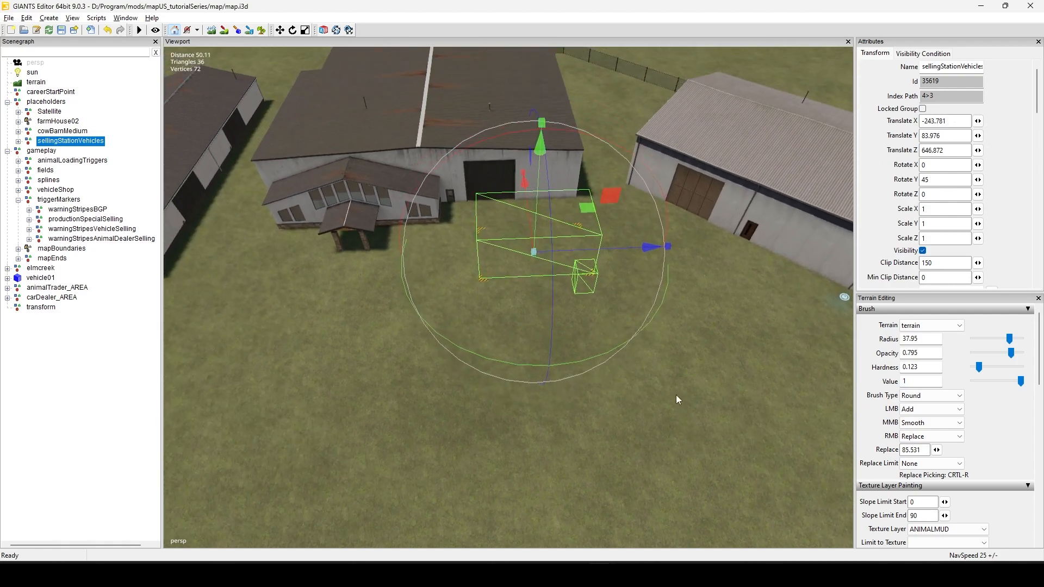
pyautogui.moveTo(700, 357); pyautogui.dragTo(729, 326, button='middle')
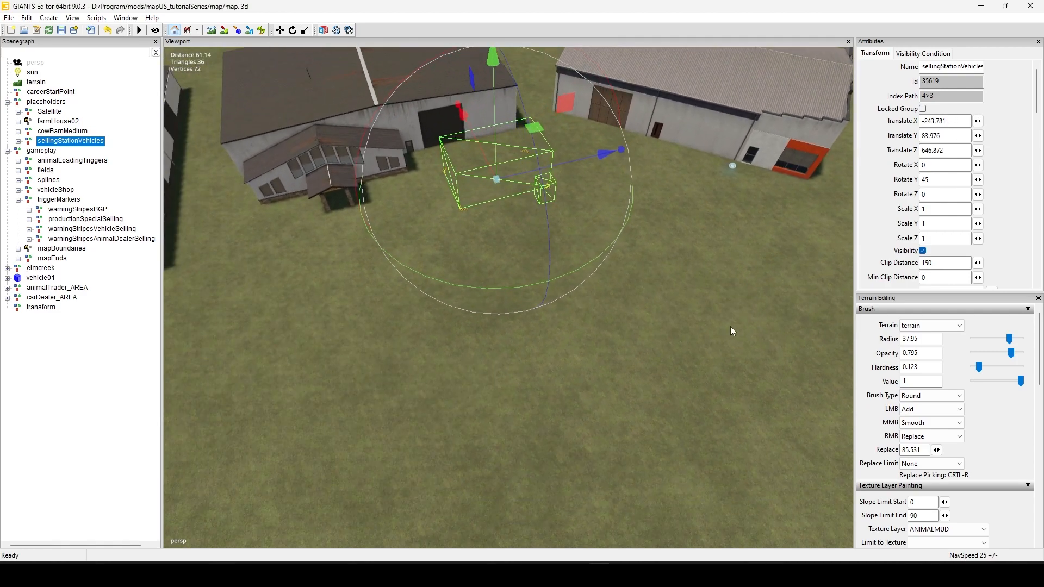
# Switch to placeables.xml in Notepad++ and duplicate the satDish placeable line.
pyautogui.moveTo(598, 574)
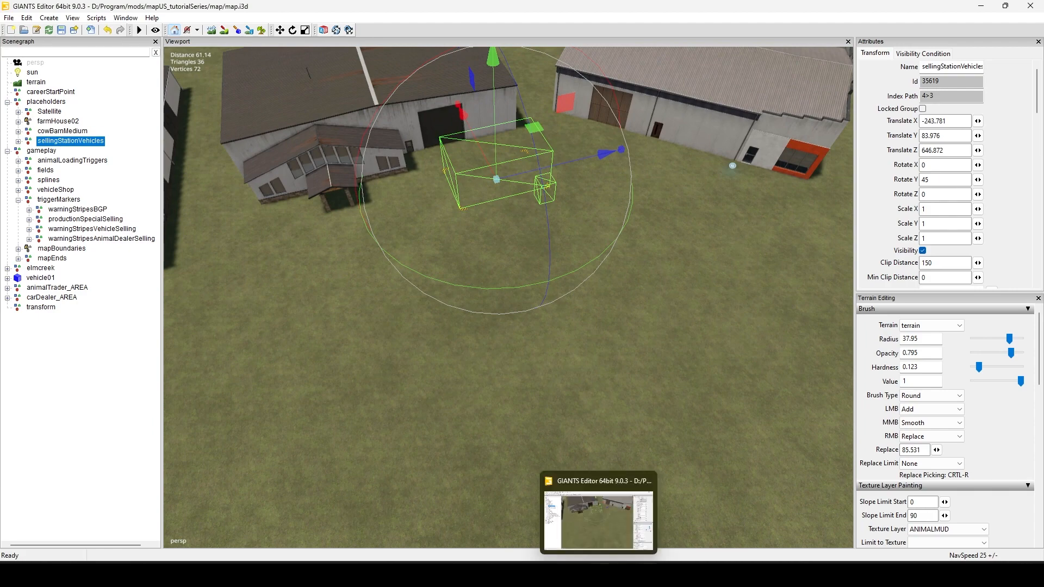
pyautogui.hotkey('alt', 'Tab')
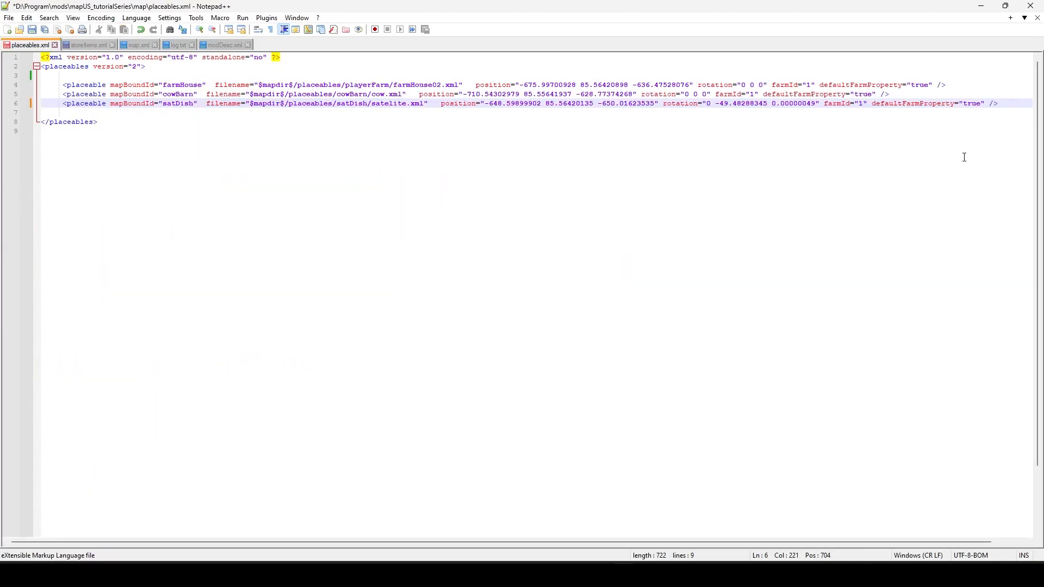
pyautogui.hotkey('ctrl', 'd')
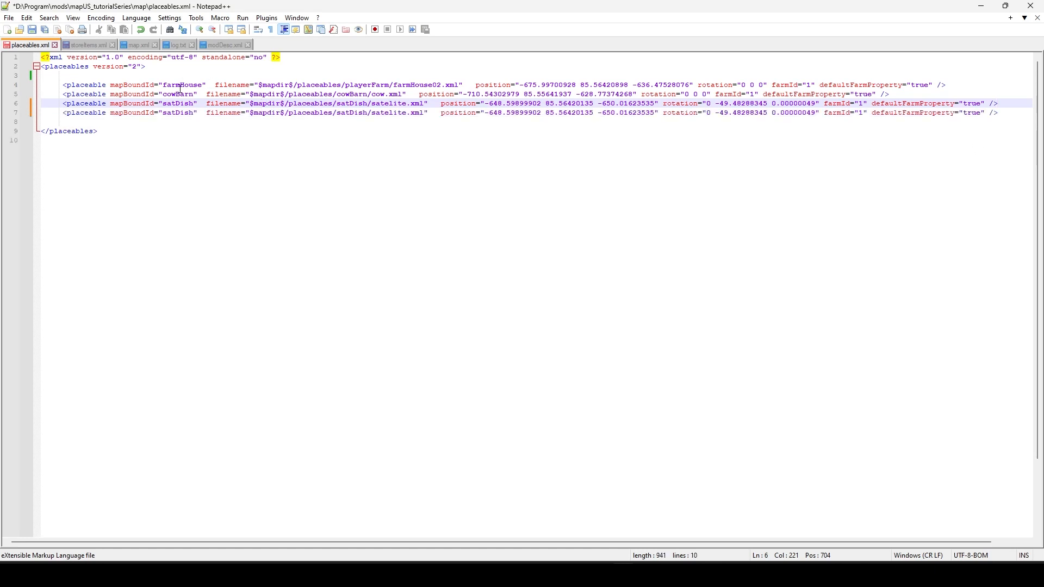
# Set the mapBoundId of the duplicated placeable line to sellingStationVehicles.
pyautogui.click(194, 113)
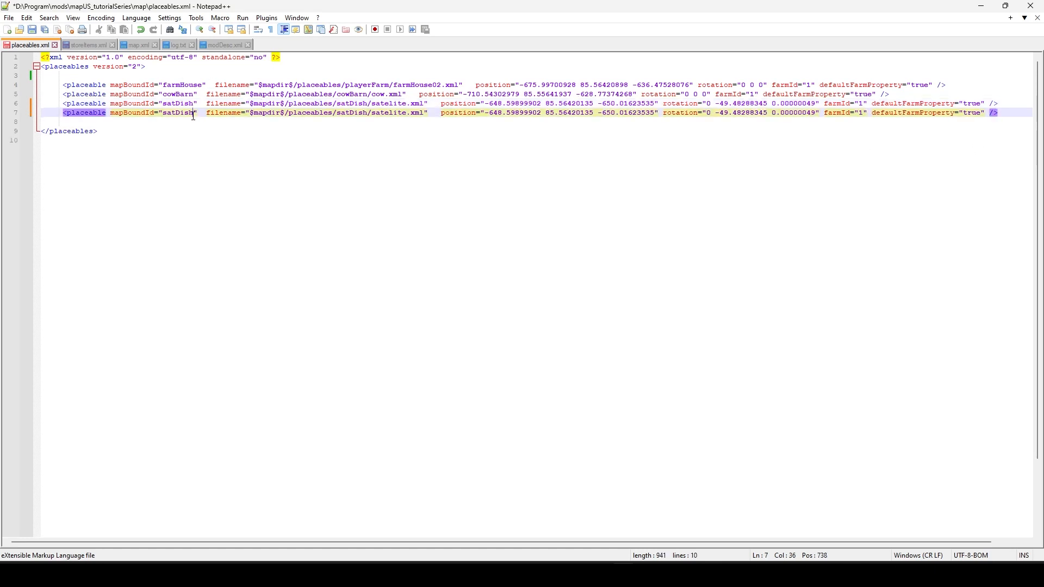
pyautogui.press('BackSpace')
pyautogui.press('BackSpace')
pyautogui.press('BackSpace')
pyautogui.press('BackSpace')
pyautogui.press('BackSpace')
pyautogui.press('BackSpace')
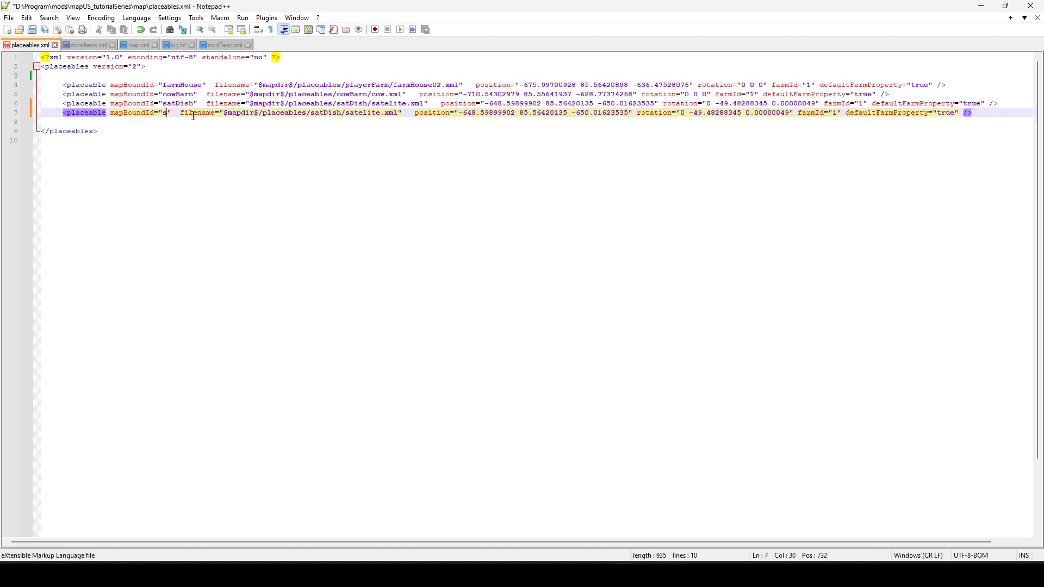
pyautogui.write('ellingSta')
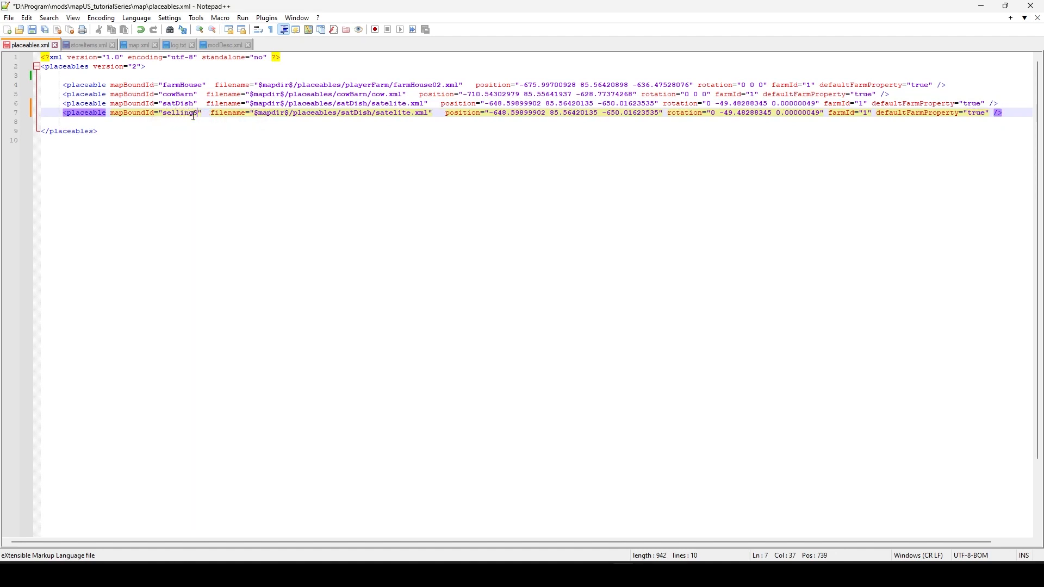
pyautogui.write('tionVo')
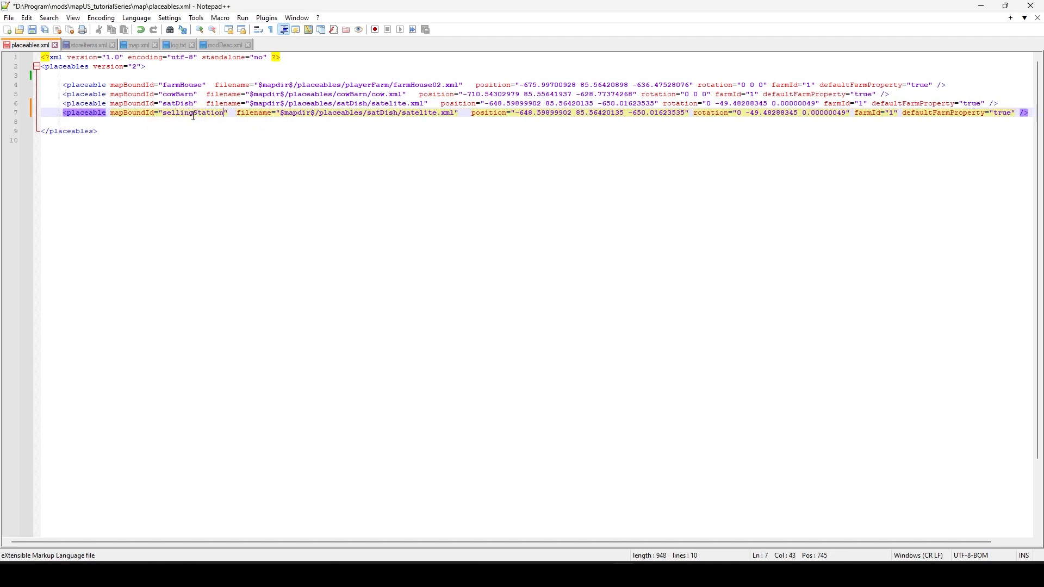
pyautogui.write('ehicles')
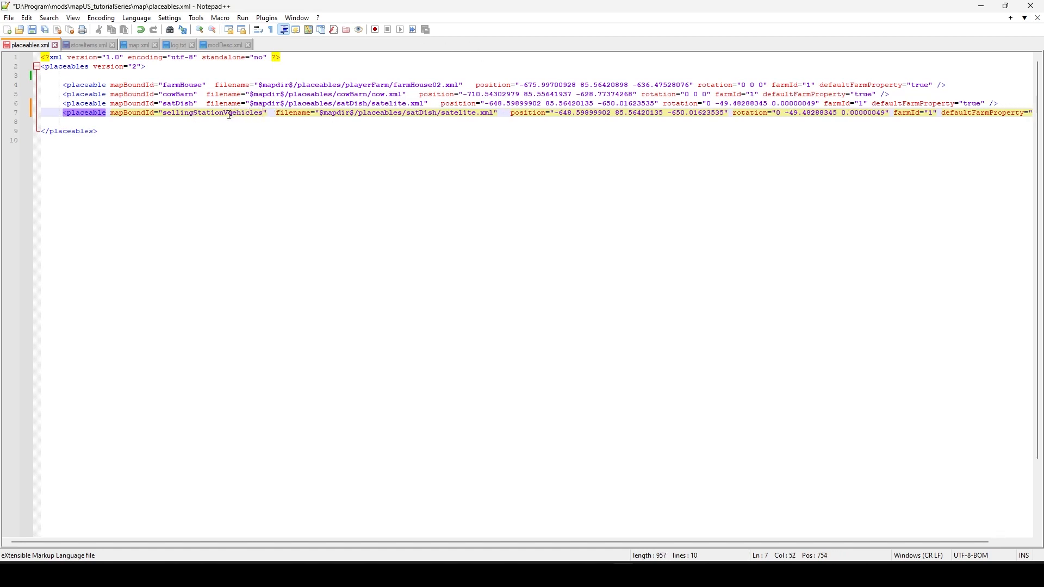
pyautogui.click(229, 114)
pyautogui.press('BackSpace')
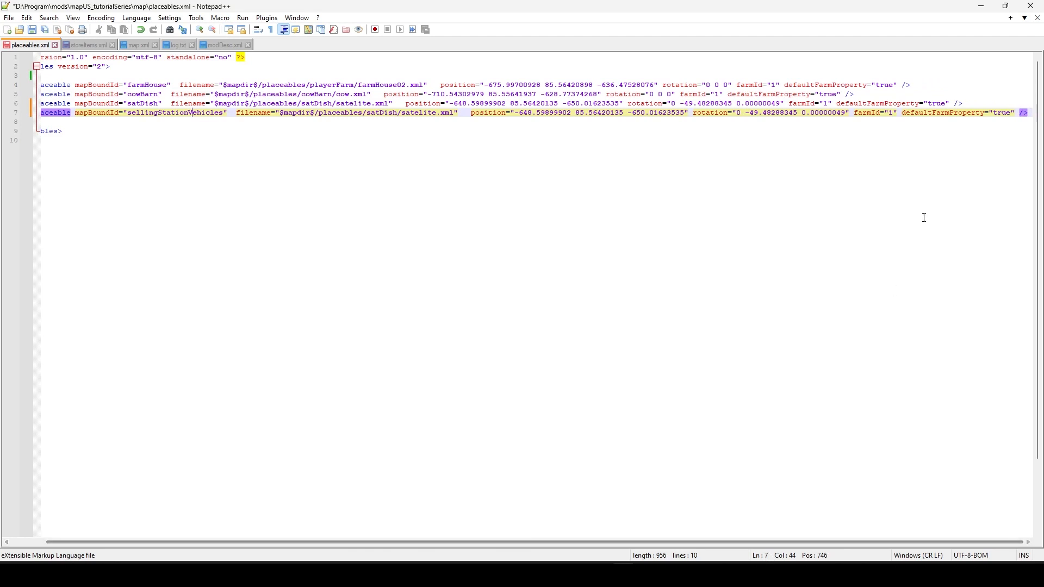
# Remove the farmId and defaultFarmProperty attributes from the sellingStationVehicles placeable line.
pyautogui.click(1016, 112)
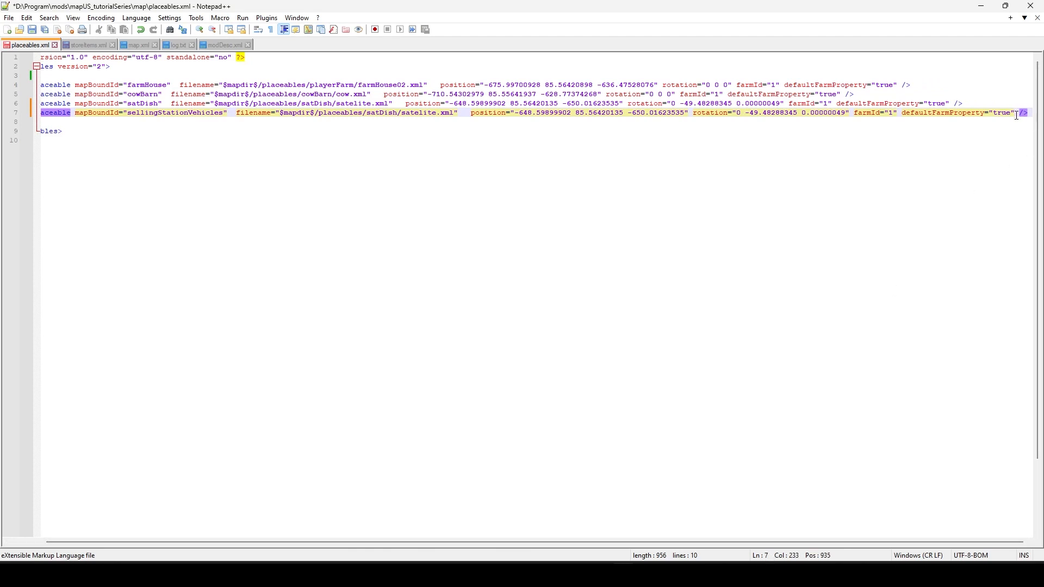
pyautogui.press('BackSpace')
pyautogui.press('BackSpace')
pyautogui.press('BackSpace')
pyautogui.press('BackSpace')
pyautogui.press('BackSpace')
pyautogui.press('BackSpace')
pyautogui.press('BackSpace')
pyautogui.press('BackSpace')
pyautogui.press('BackSpace')
pyautogui.press('BackSpace')
pyautogui.press('BackSpace')
pyautogui.press('BackSpace')
pyautogui.press('BackSpace')
pyautogui.press('BackSpace')
pyautogui.press('BackSpace')
pyautogui.press('BackSpace')
pyautogui.press('BackSpace')
pyautogui.press('BackSpace')
pyautogui.press('BackSpace')
pyautogui.press('BackSpace')
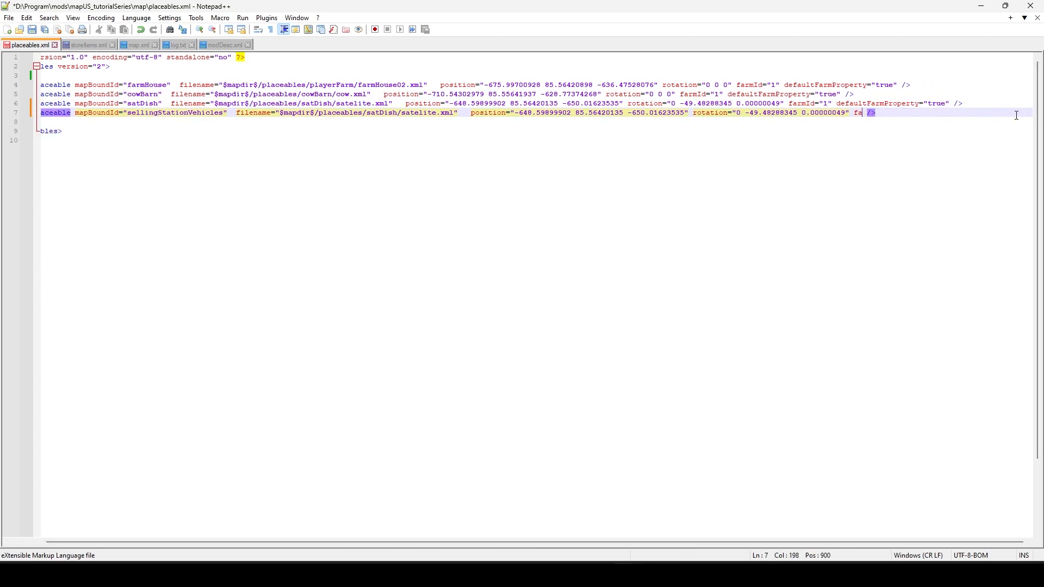
pyautogui.press('BackSpace')
pyautogui.press('BackSpace')
pyautogui.press('BackSpace')
# Replace the sellingStationVehicles line's filename with data/placeables/lizard/sellingStationVehicles/sellingStationVehicles.xml.
pyautogui.click(454, 113)
pyautogui.press('BackSpace')
pyautogui.press('BackSpace')
pyautogui.press('BackSpace')
pyautogui.press('BackSpace')
pyautogui.press('BackSpace')
pyautogui.press('BackSpace')
pyautogui.press('BackSpace')
pyautogui.press('BackSpace')
pyautogui.press('BackSpace')
pyautogui.press('BackSpace')
pyautogui.press('BackSpace')
pyautogui.press('BackSpace')
pyautogui.press('BackSpace')
pyautogui.press('BackSpace')
pyautogui.press('BackSpace')
pyautogui.press('BackSpace')
pyautogui.press('BackSpace')
pyautogui.press('BackSpace')
pyautogui.press('BackSpace')
pyautogui.press('BackSpace')
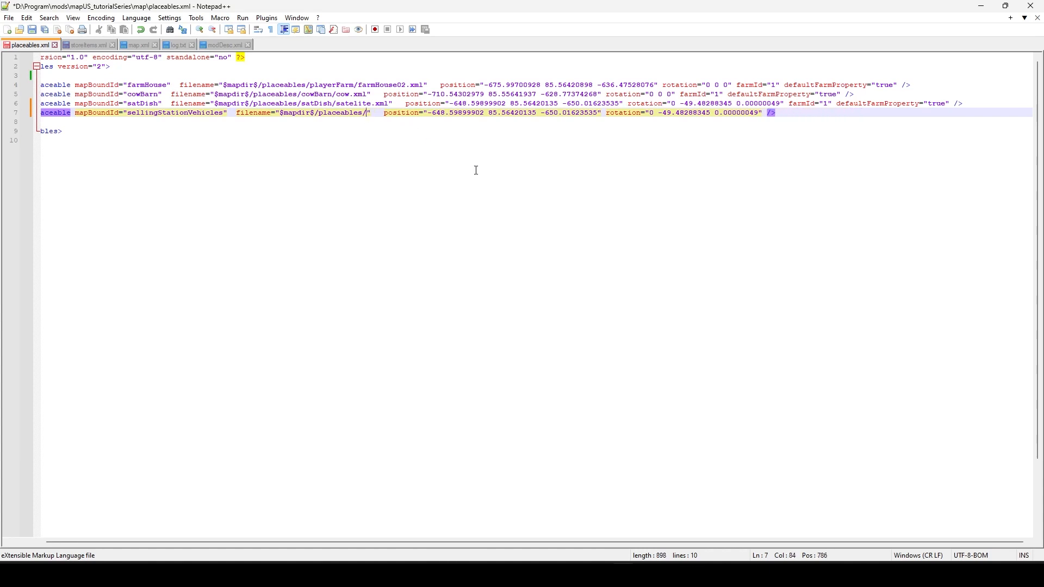
pyautogui.press('BackSpace')
pyautogui.press('BackSpace')
pyautogui.press('BackSpace')
pyautogui.press('BackSpace')
pyautogui.press('BackSpace')
pyautogui.write('data')
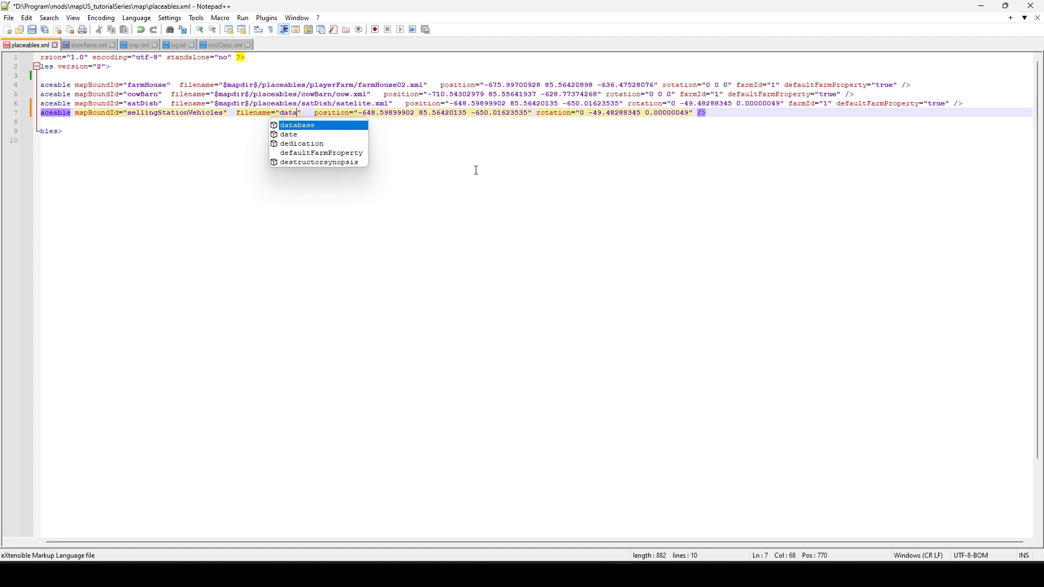
pyautogui.write('/placeables')
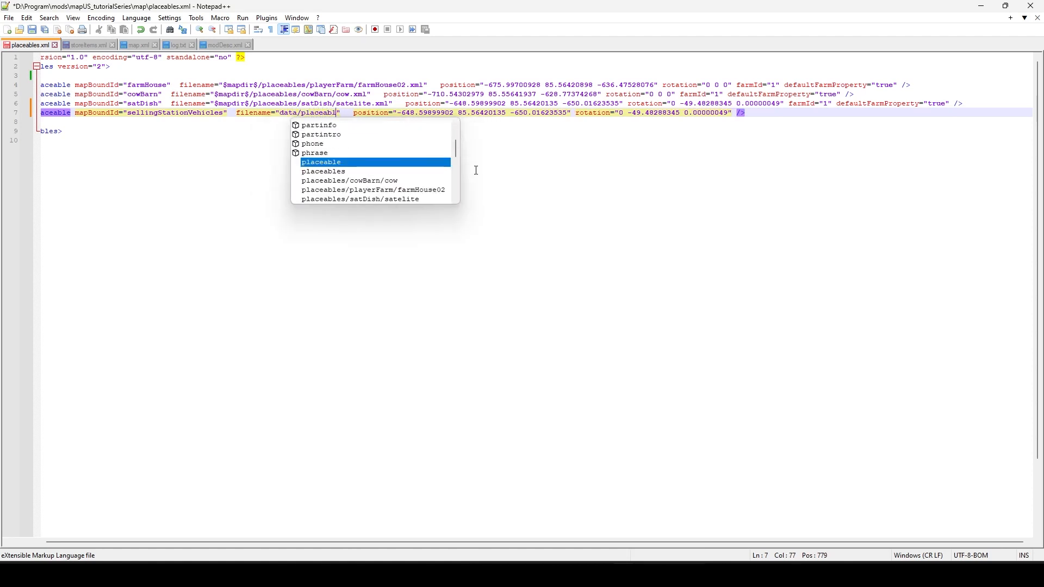
pyautogui.write('/liz')
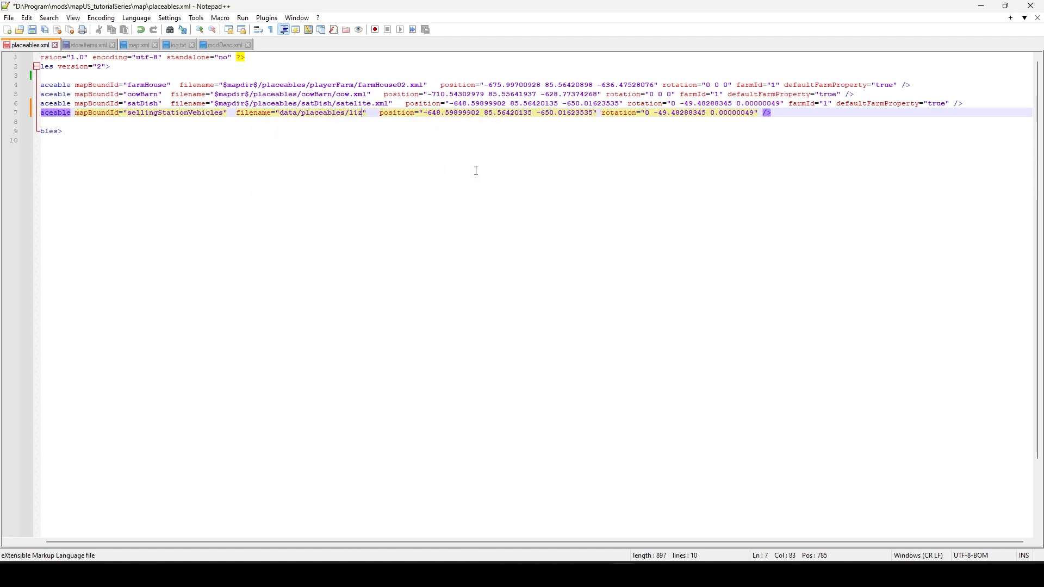
pyautogui.write('ard')
pyautogui.write('/selling')
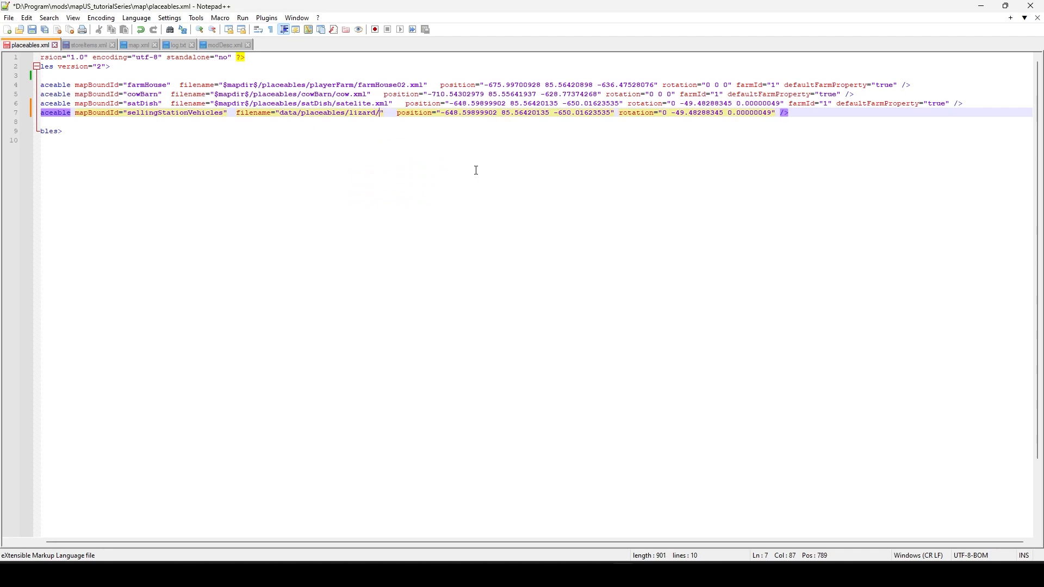
pyautogui.write('Stat')
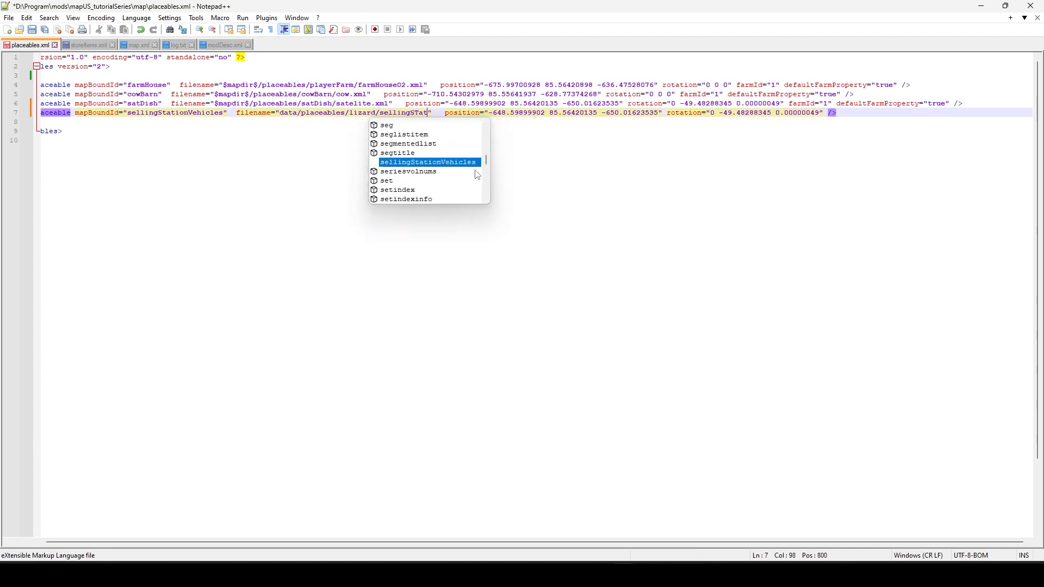
pyautogui.write('ion')
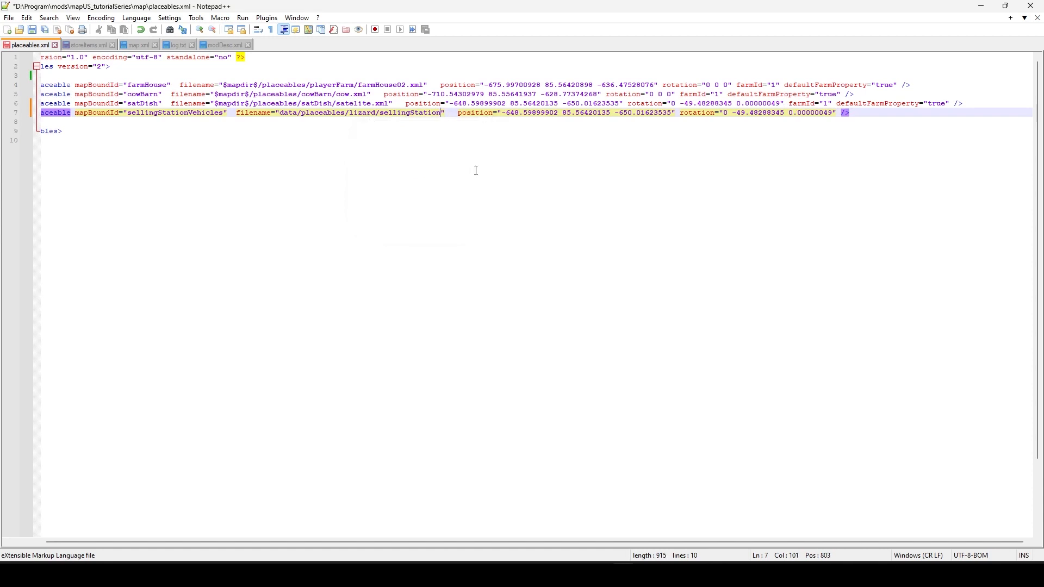
pyautogui.write('Vehick')
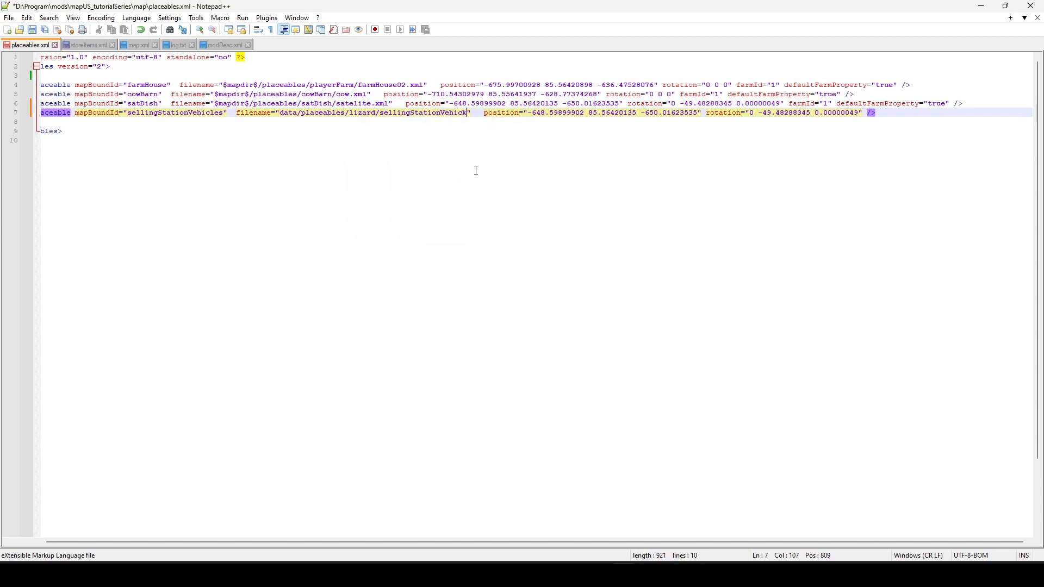
pyautogui.press('BackSpace')
pyautogui.write('les')
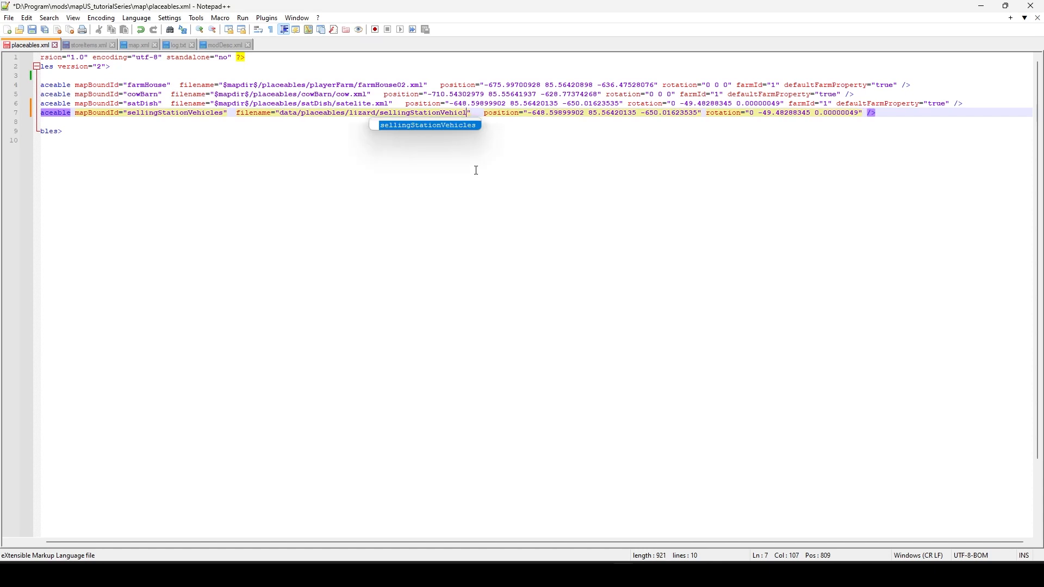
pyautogui.write('/')
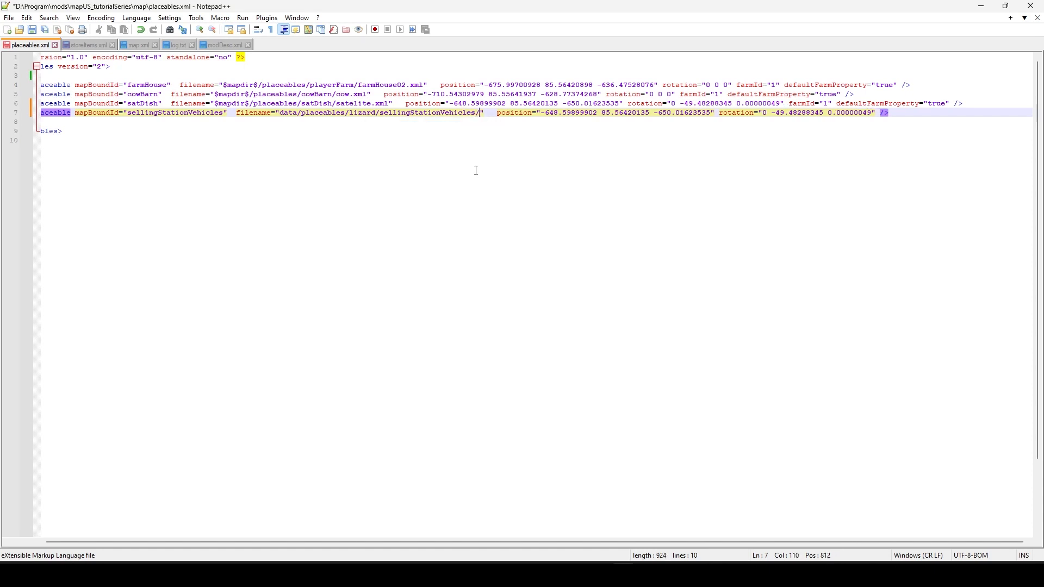
pyautogui.write('sellingStationVehicles')
pyautogui.press('Return')
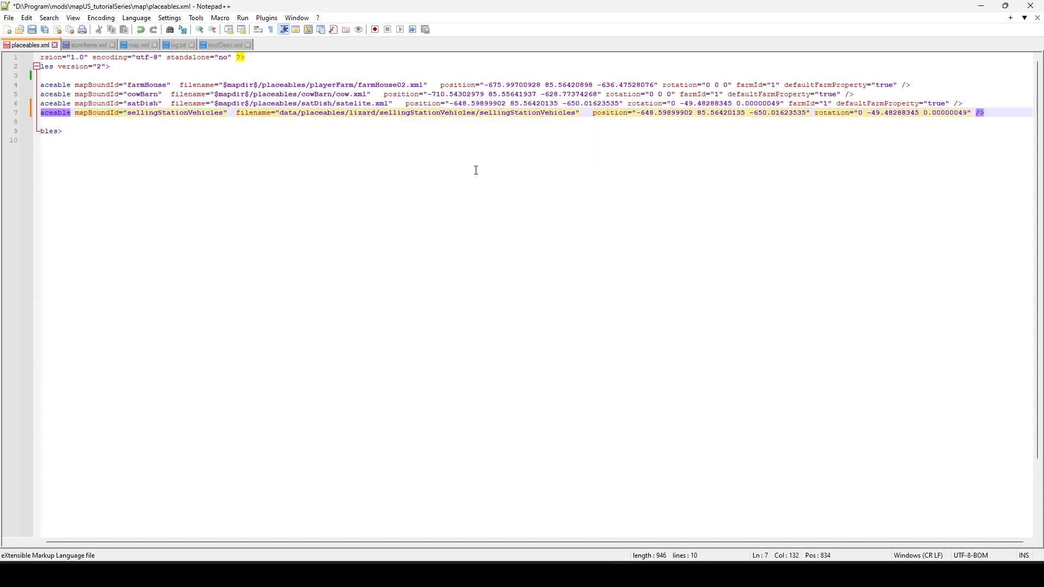
pyautogui.write('.xml')
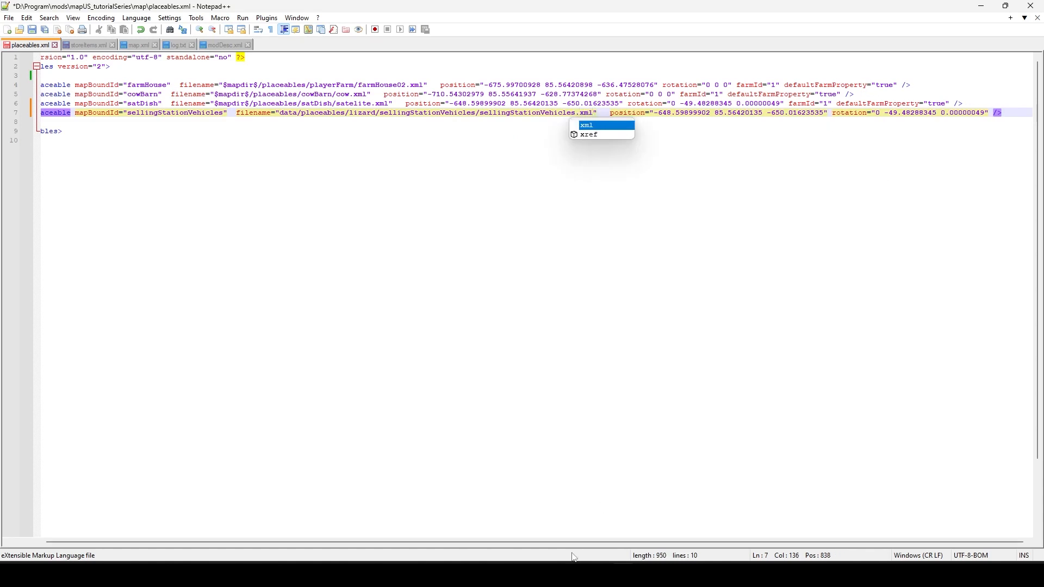
# Copy the selling station's translation from GIANTS Editor into the sellingStationVehicles line in Notepad++, setting position to "-243.78100586 83.97550201 646.87200928".
pyautogui.click(592, 574)
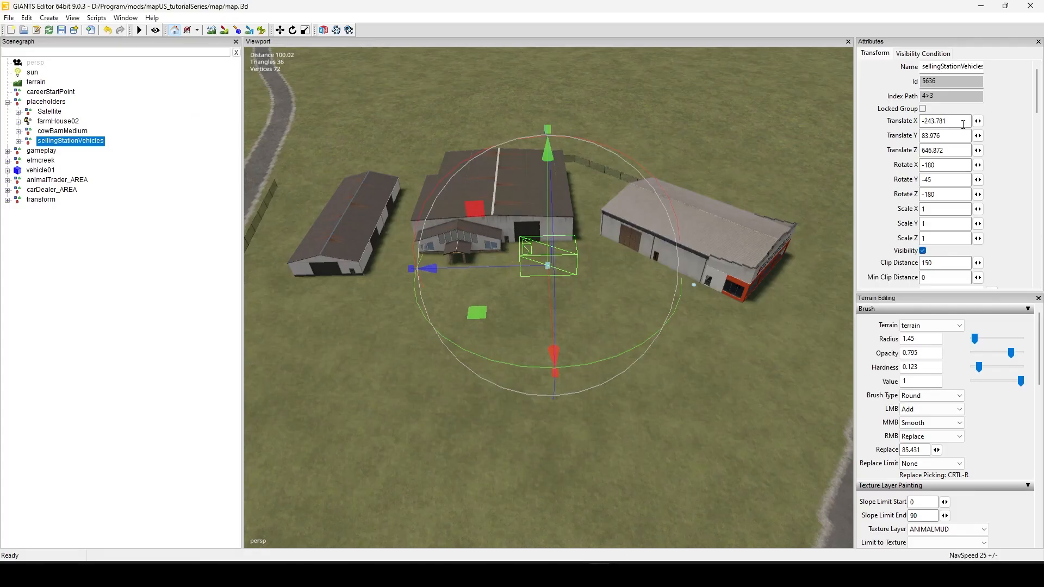
pyautogui.click(963, 124)
pyautogui.hotkey('alt', 'Tab')
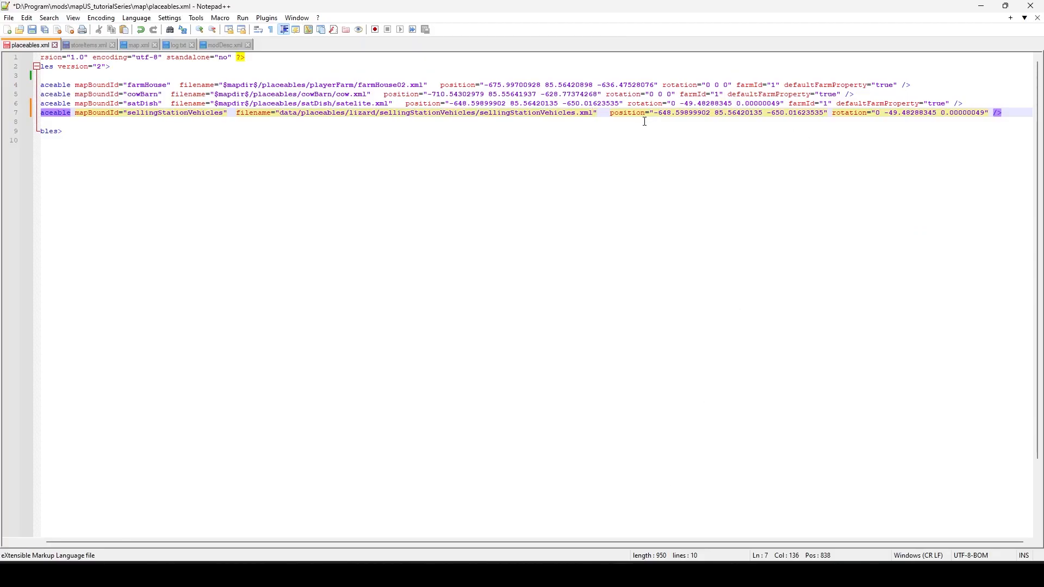
pyautogui.moveTo(657, 113); pyautogui.dragTo(826, 112)
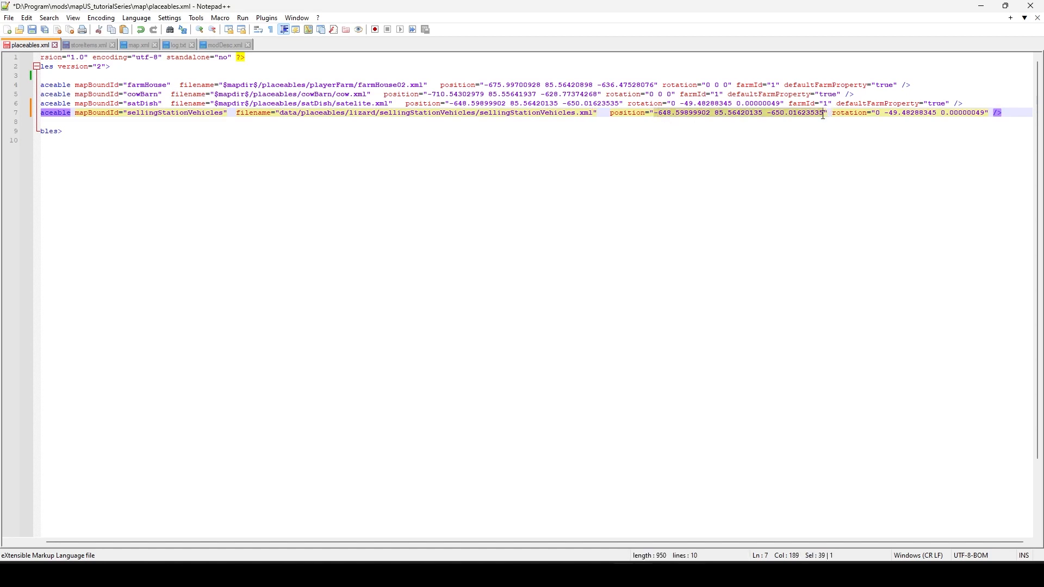
pyautogui.write('-243.78100586 83.97550201 646.87200928')
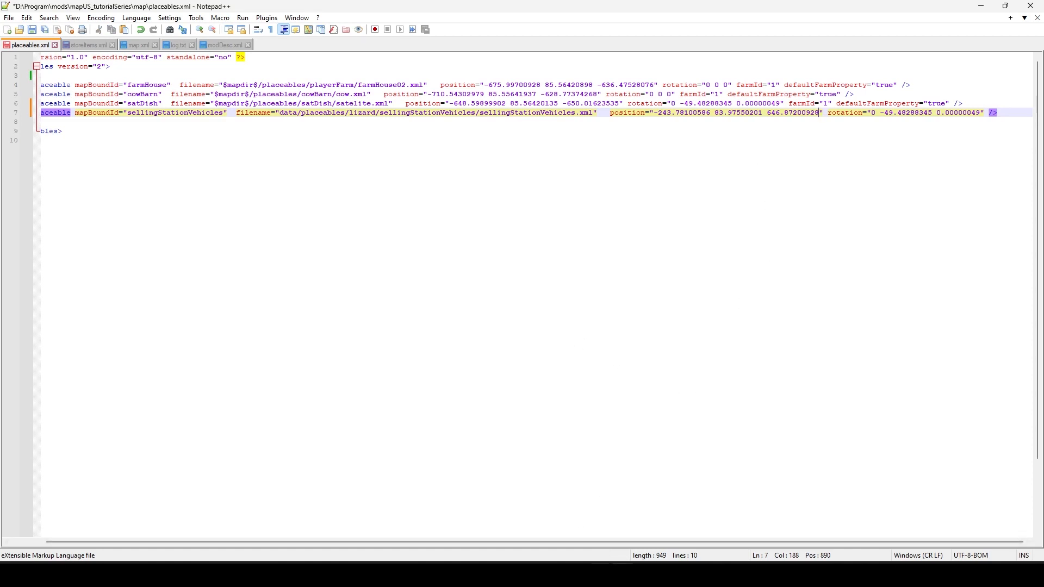
# Check the station's rotation in GIANTS Editor, set the sellingStationVehicles line's rotation to "-180 -45 -180" in Notepad++, and save placeables.xml.
pyautogui.moveTo(600, 574)
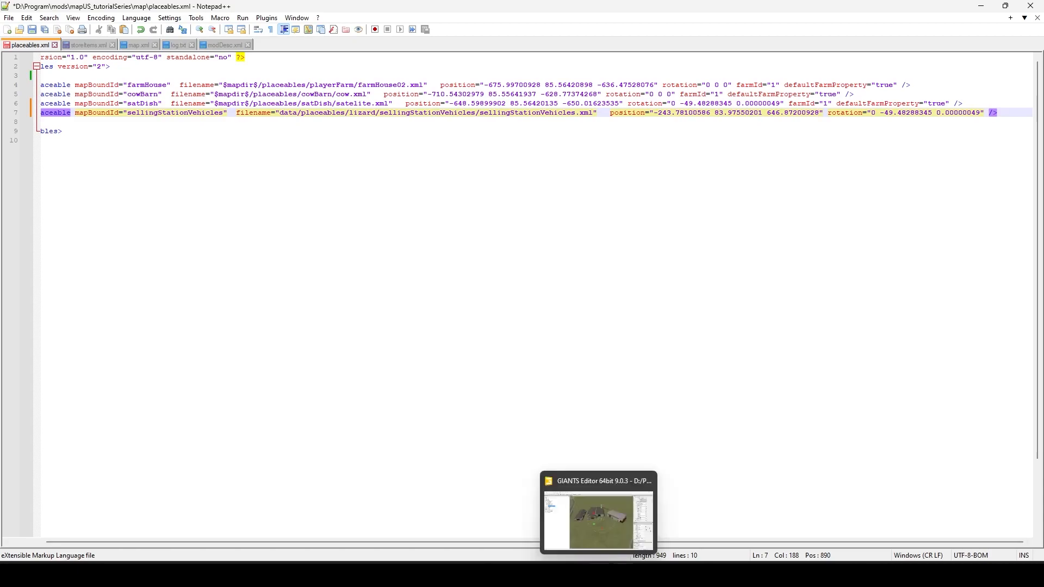
pyautogui.click(600, 573)
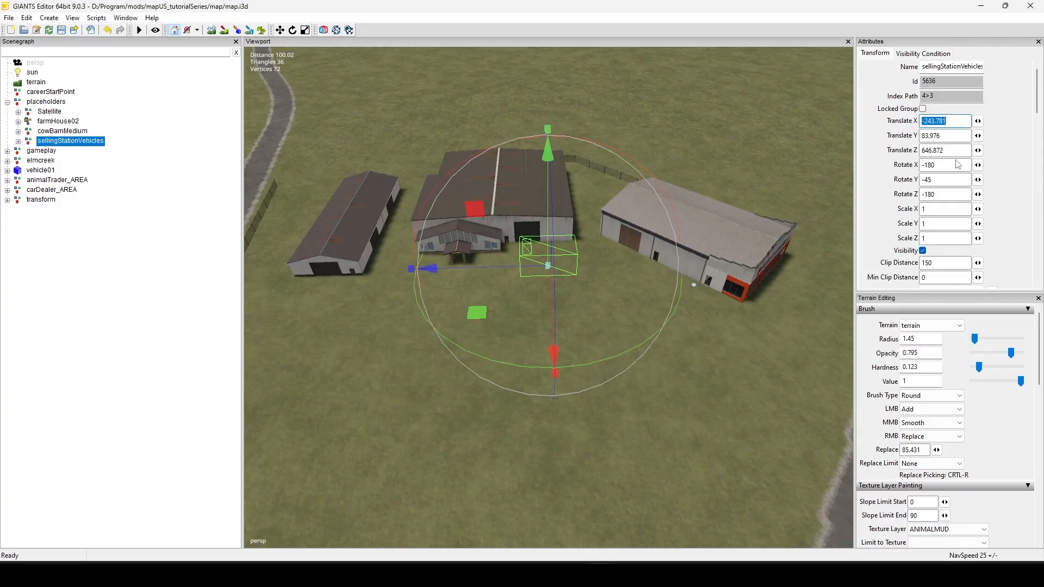
pyautogui.click(958, 164)
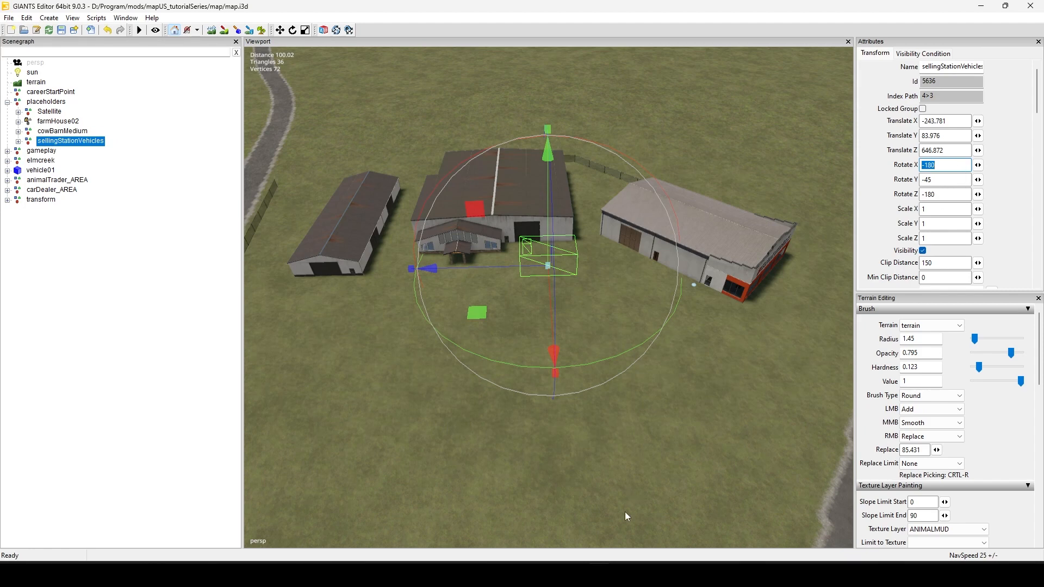
pyautogui.click(624, 574)
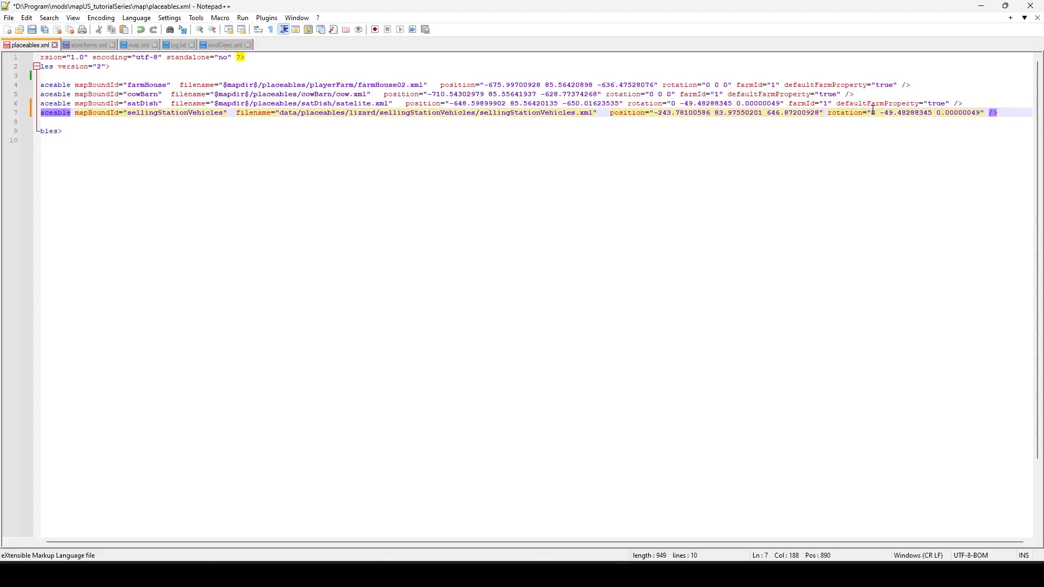
pyautogui.moveTo(873, 110); pyautogui.dragTo(1014, 116)
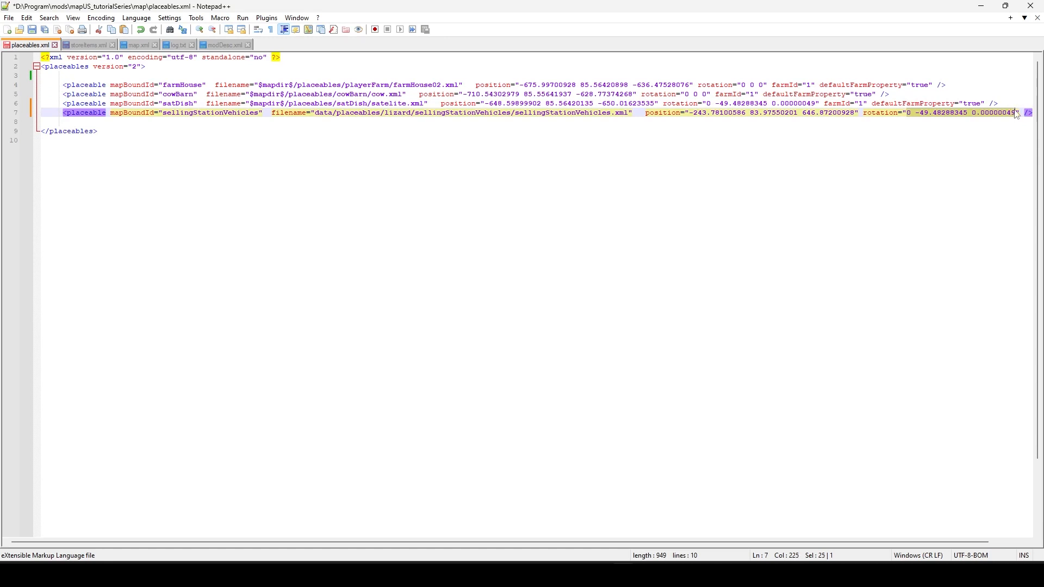
pyautogui.write('-180 -45 -180')
pyautogui.hotkey('ctrl', 's')
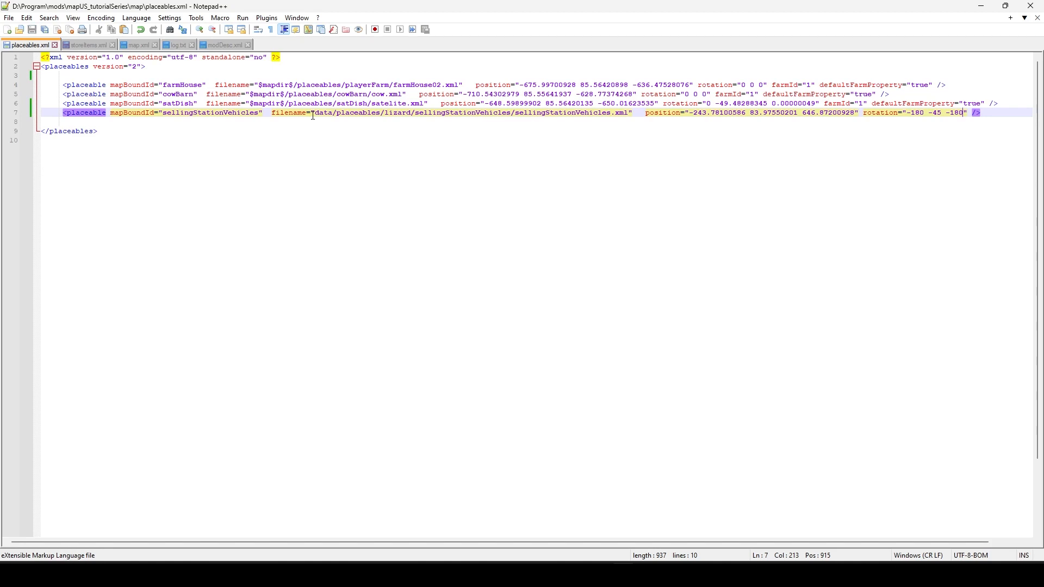
# Copy the sellingStationVehicles file path into the storeItem xmlFilename in storeItems.xml, prefix it with $, and save the file.
pyautogui.moveTo(317, 114); pyautogui.dragTo(629, 111)
pyautogui.hotkey('ctrl', 'c')
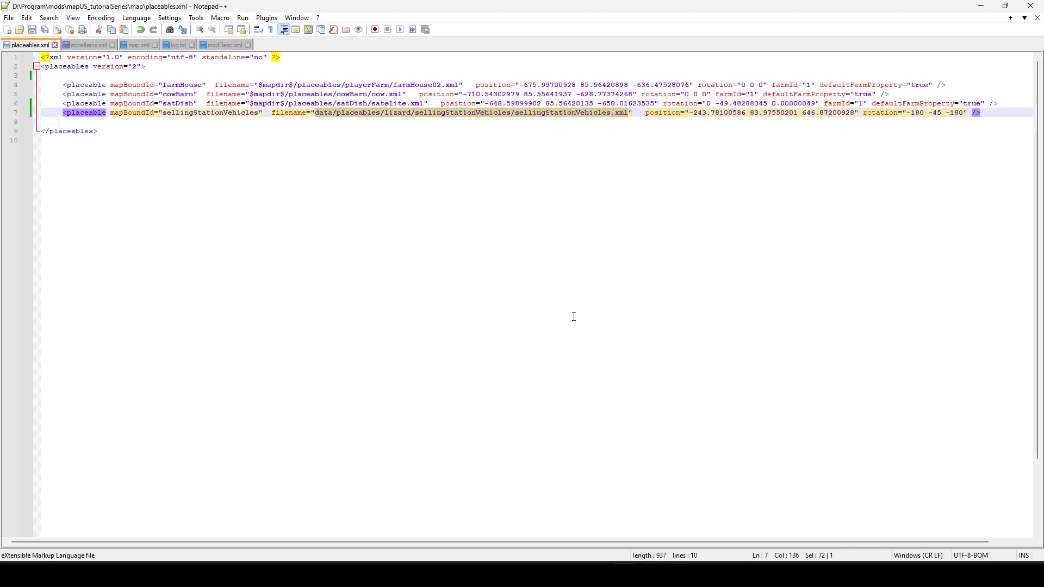
pyautogui.click(83, 45)
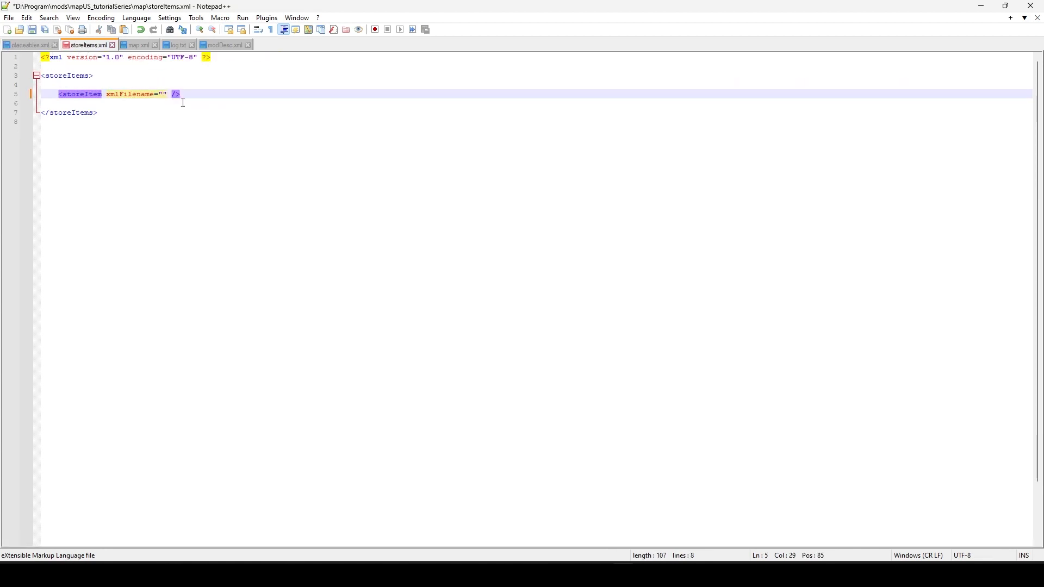
pyautogui.write('$')
pyautogui.hotkey('ctrl', 'v')
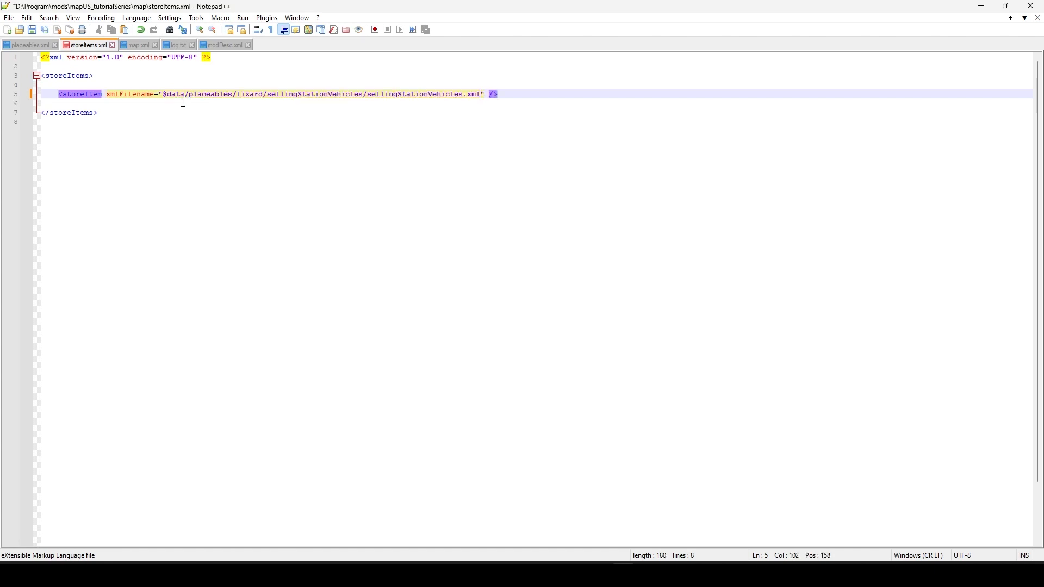
pyautogui.hotkey('ctrl', 's')
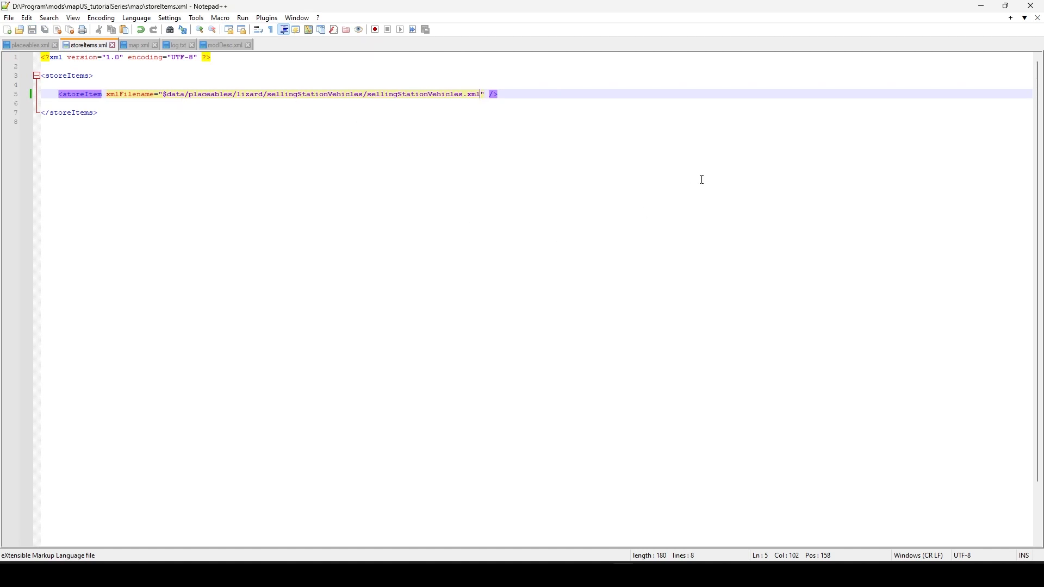
# Return to placeables.xml and insert the comment <!-- Player Farm --> above the farmHouse placeable line.
pyautogui.click(143, 46)
pyautogui.click(37, 46)
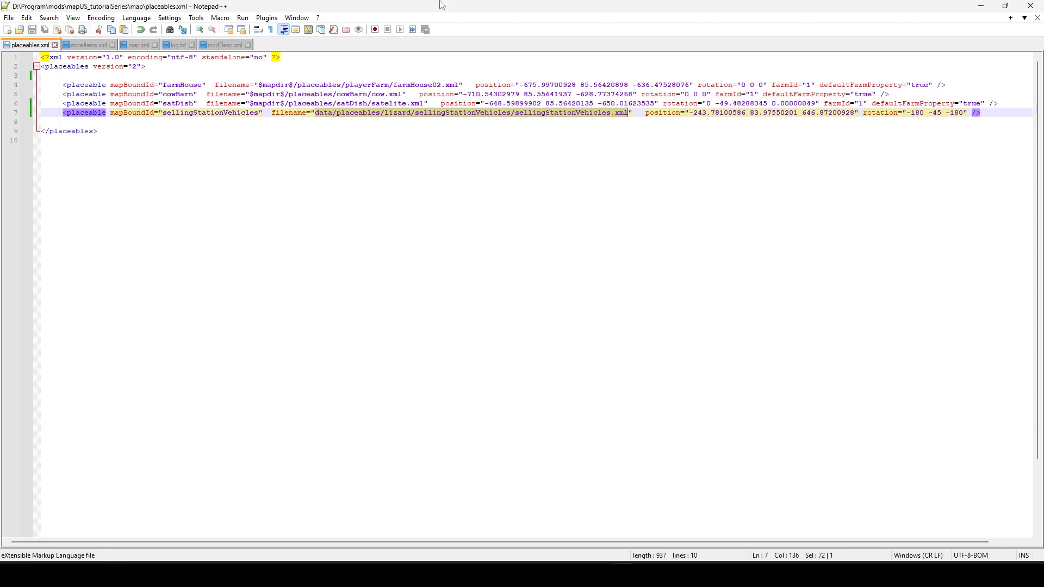
pyautogui.click(191, 66)
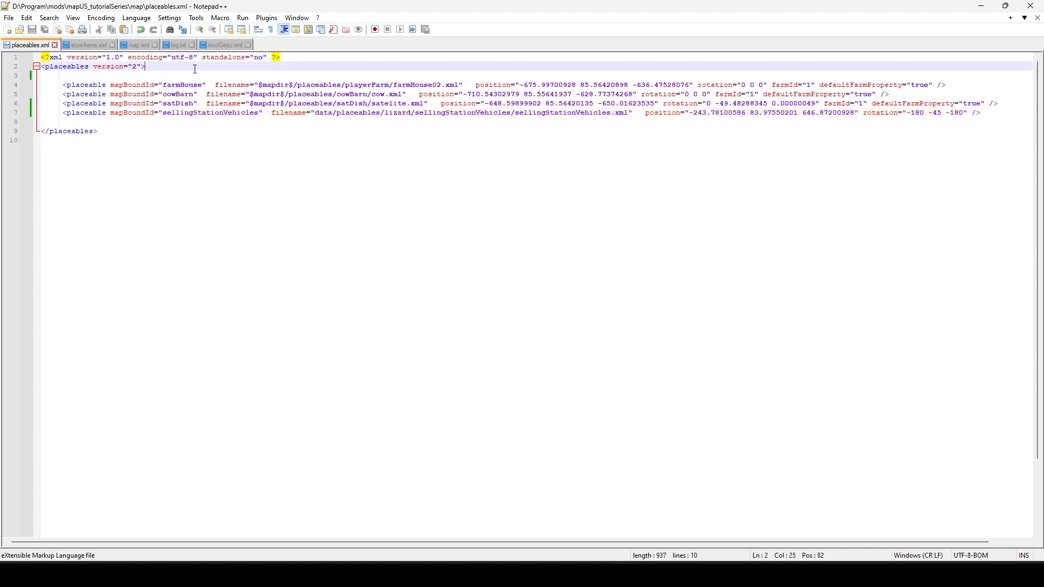
pyautogui.press('Return')
pyautogui.press('Return')
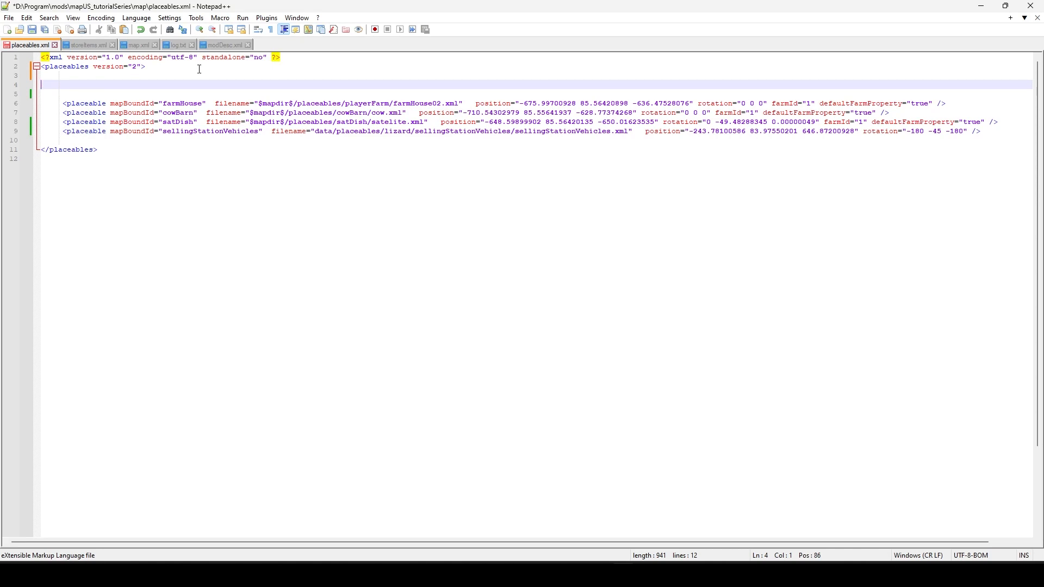
pyautogui.write('<!')
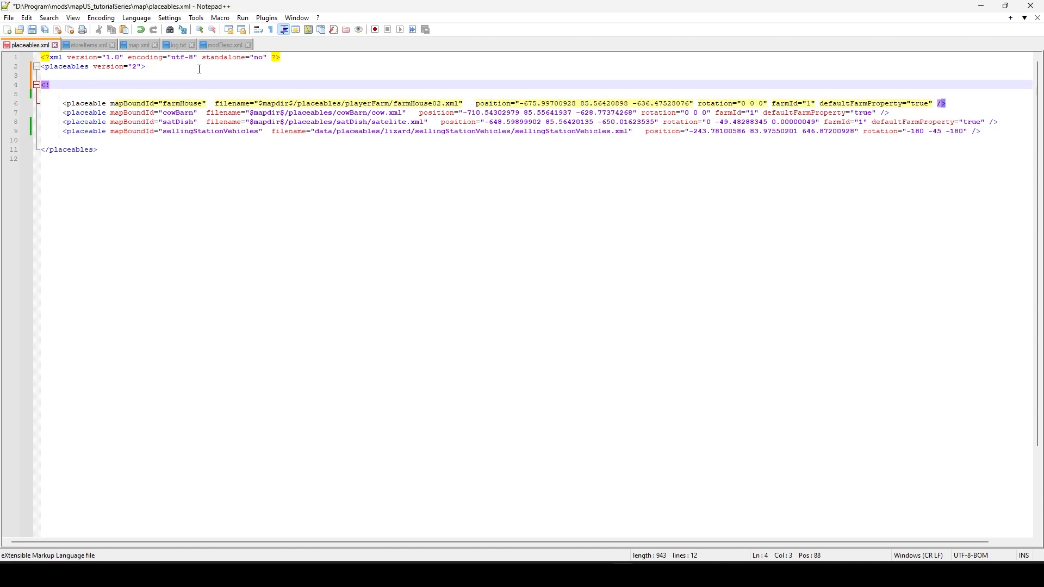
pyautogui.write('-- ')
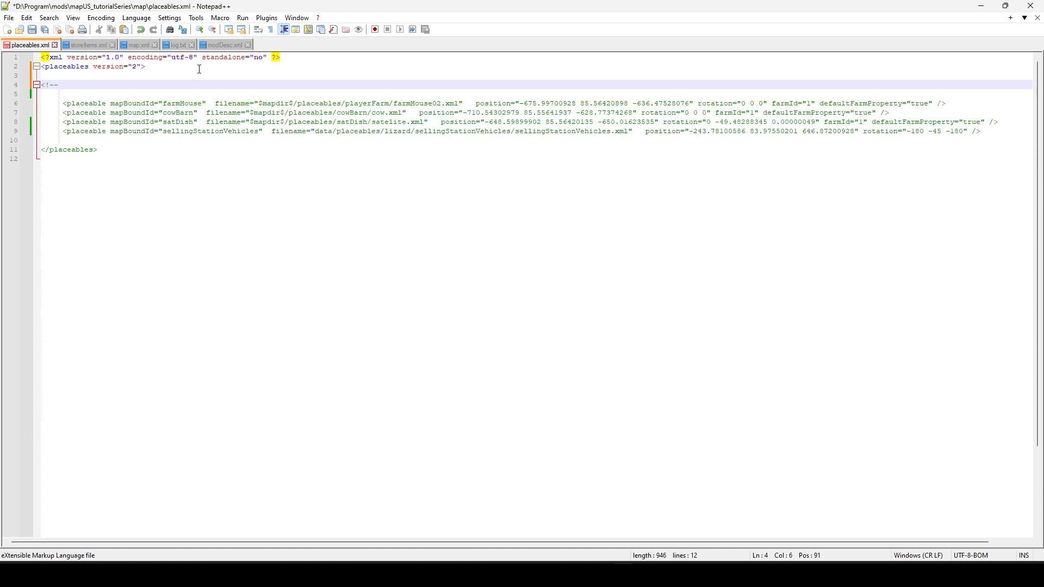
pyautogui.write('Player F')
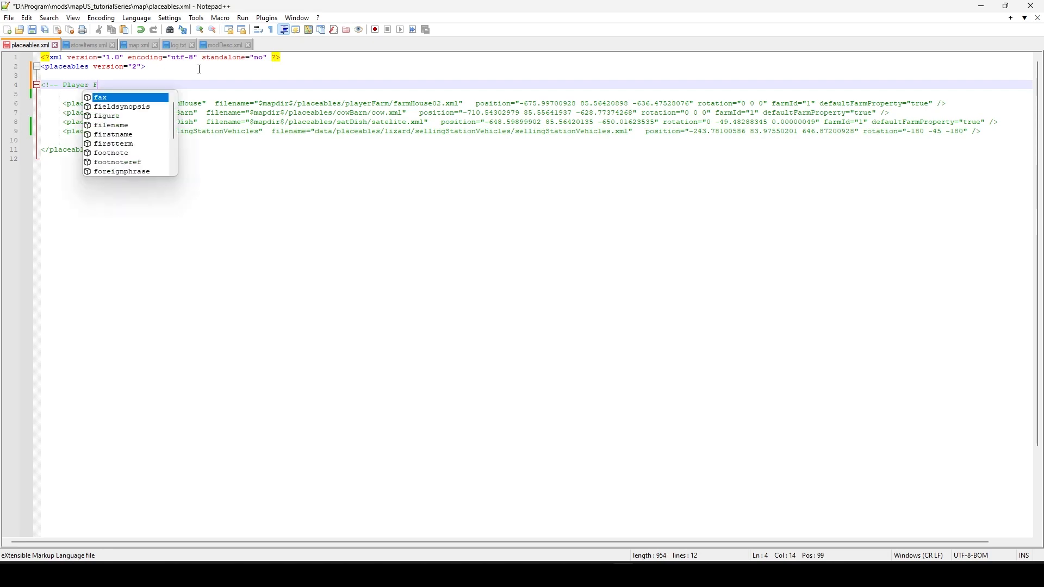
pyautogui.write('arm -->')
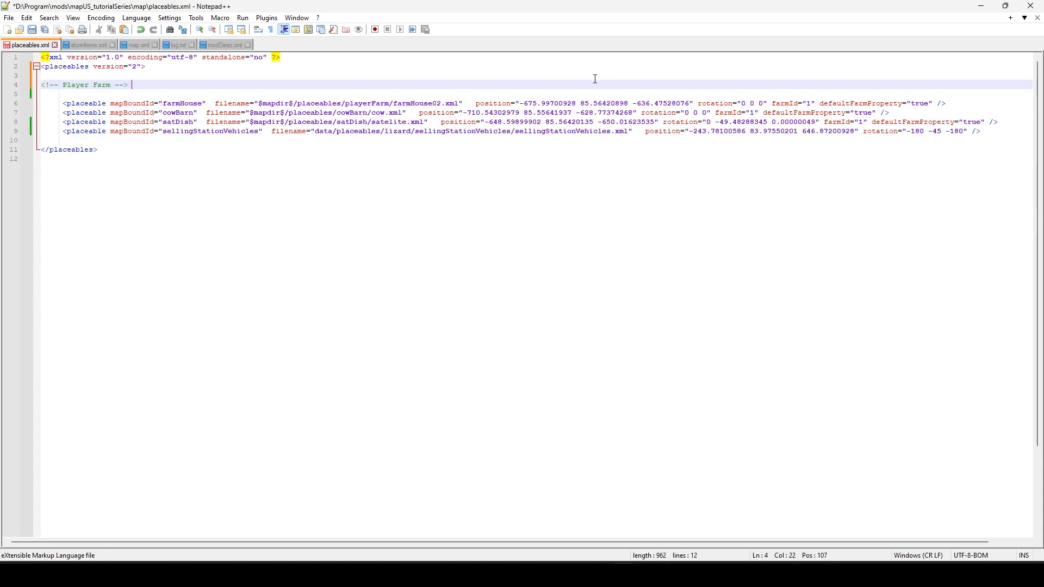
# Add the comment <!-- Selling Stations --> below the sellingStationVehicles line, separated by a blank line.
pyautogui.click(985, 132)
pyautogui.press('Return')
pyautogui.press('Return')
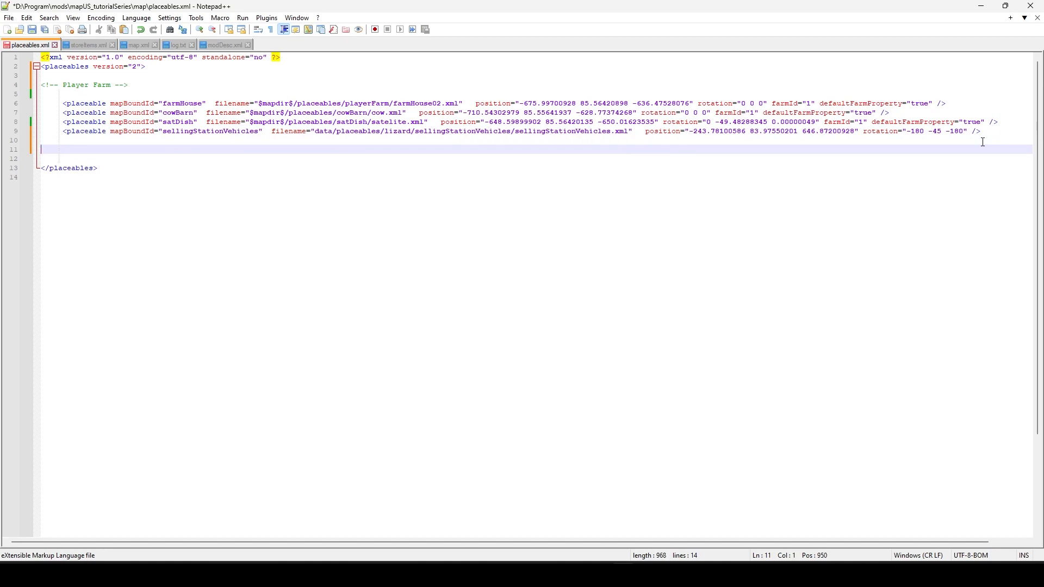
pyautogui.write('<!-- S')
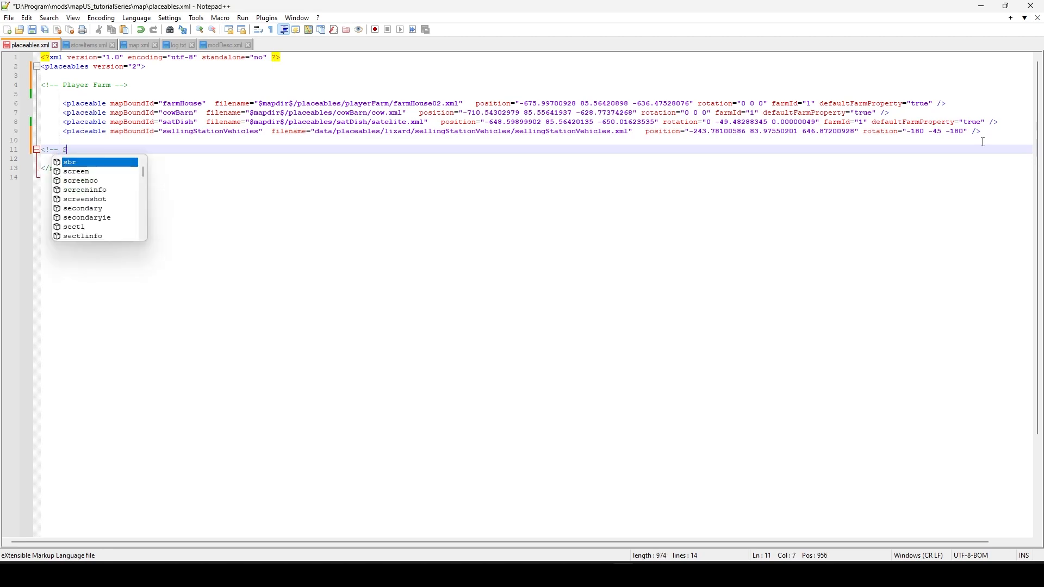
pyautogui.write('elling Stations')
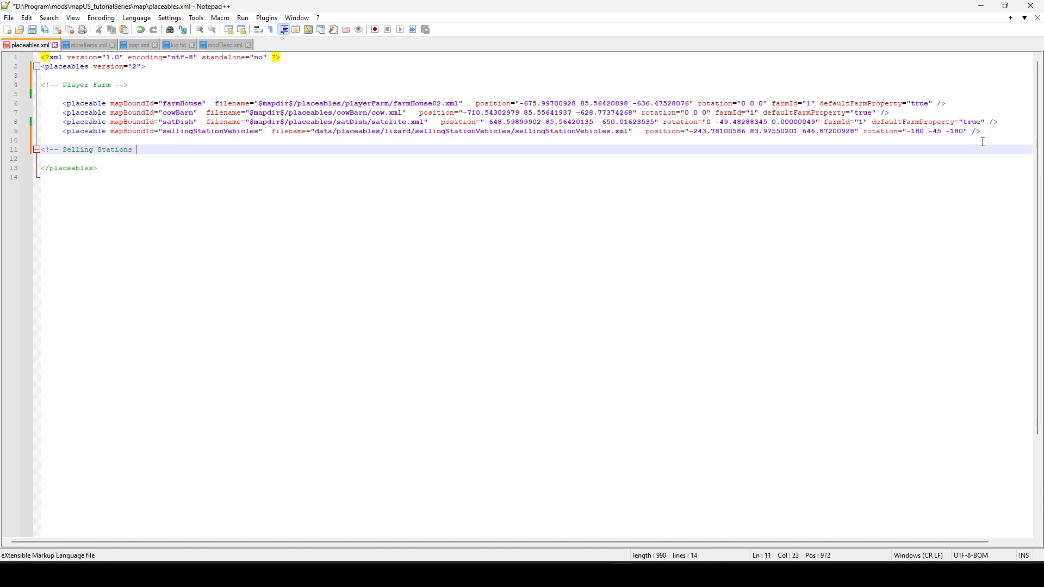
pyautogui.write(' -->')
# Move the sellingStationVehicles placeable line beneath the Selling Stations comment, remove the leftover empty line, and save placeables.xml.
pyautogui.moveTo(981, 131); pyautogui.dragTo(63, 131)
pyautogui.hotkey('ctrl', 'x')
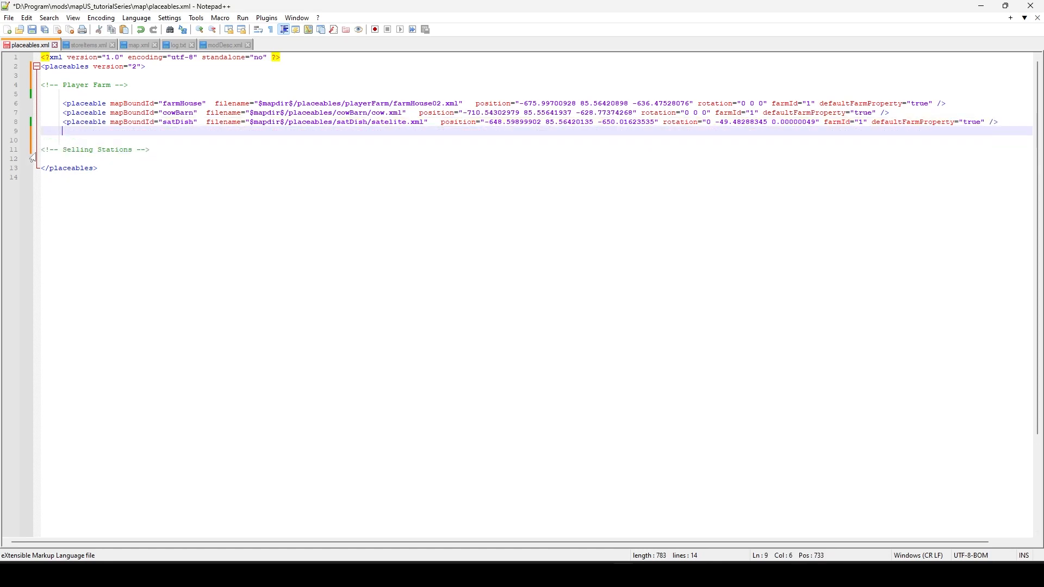
pyautogui.press('Delete')
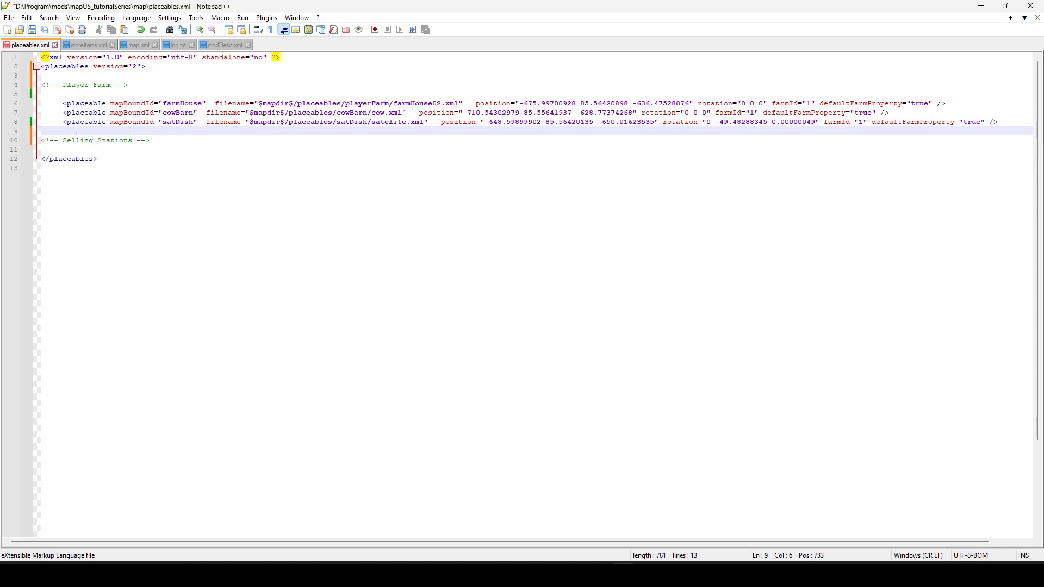
pyautogui.click(192, 143)
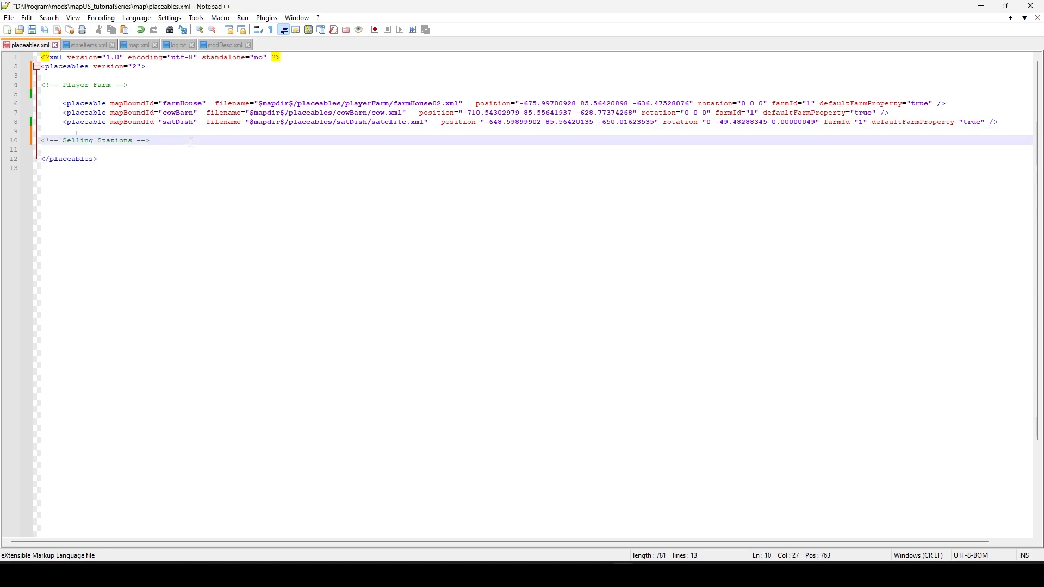
pyautogui.press('Return')
pyautogui.press('Return')
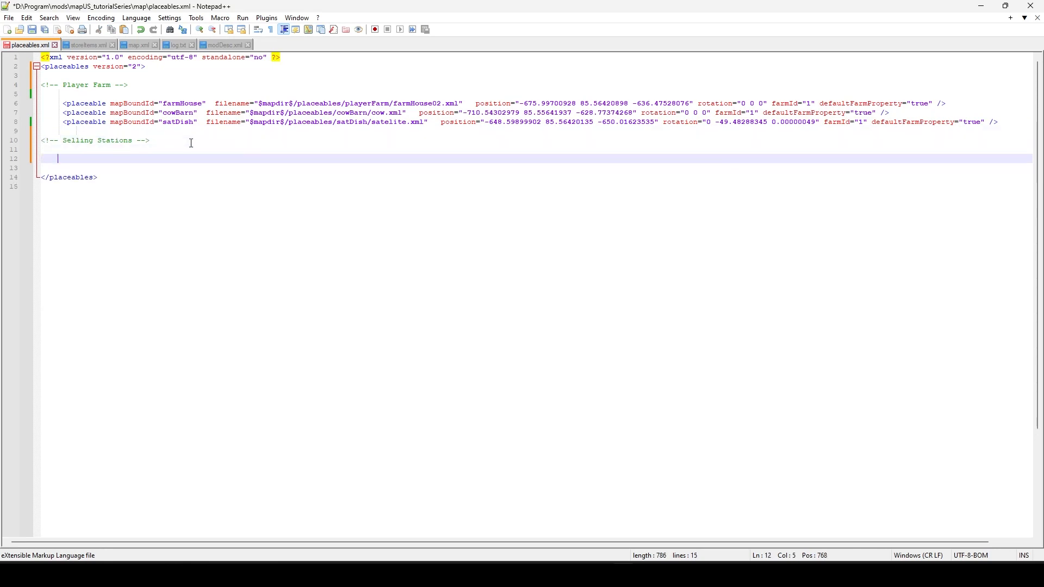
pyautogui.hotkey('ctrl', 'v')
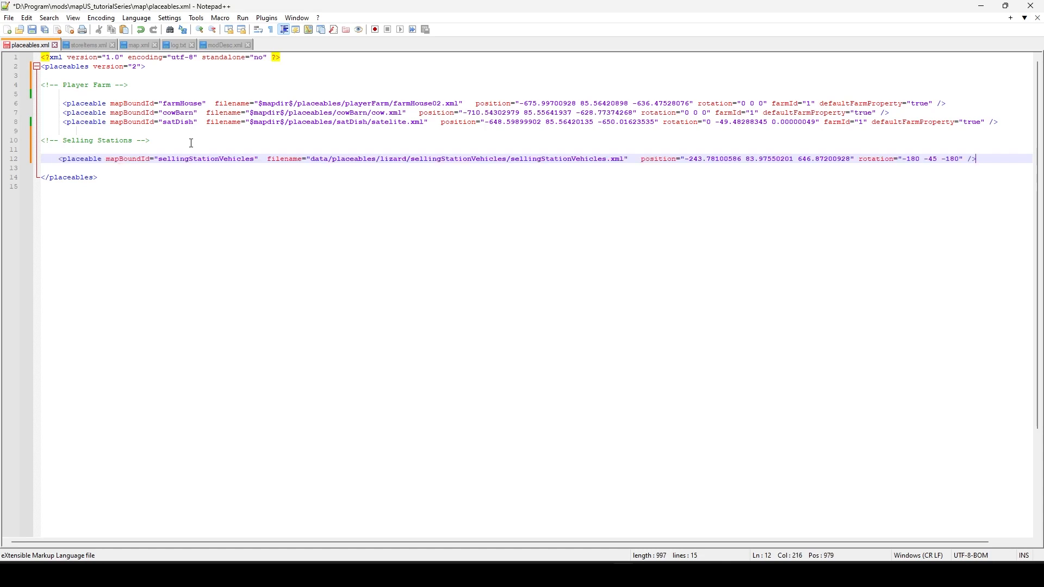
pyautogui.hotkey('ctrl', 's')
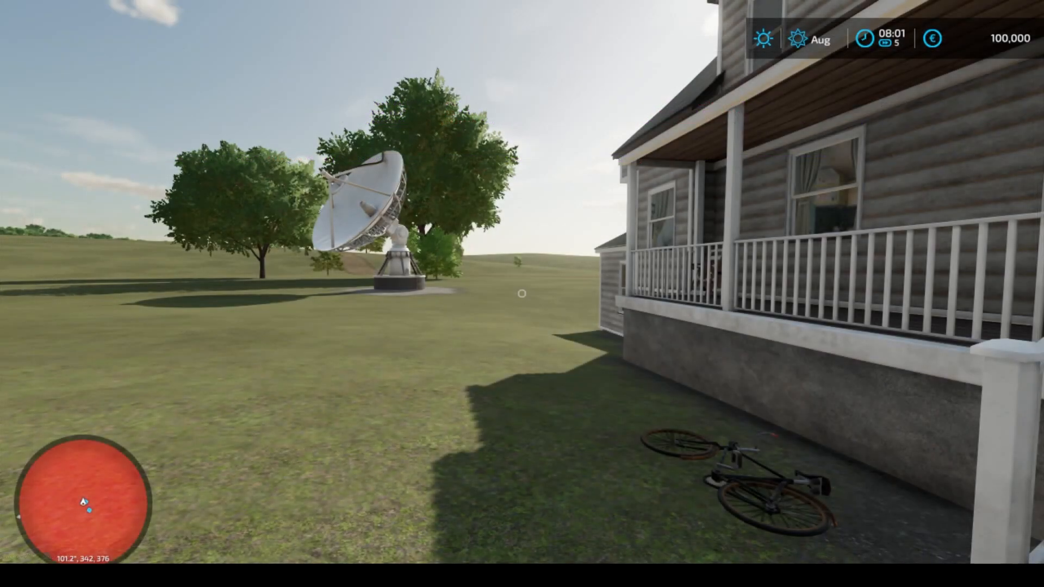
# Walk around the farmhouse in Farming Simulator 22 to examine the placed buildings, and switch away from the game.
pyautogui.press('s')
pyautogui.press('a')
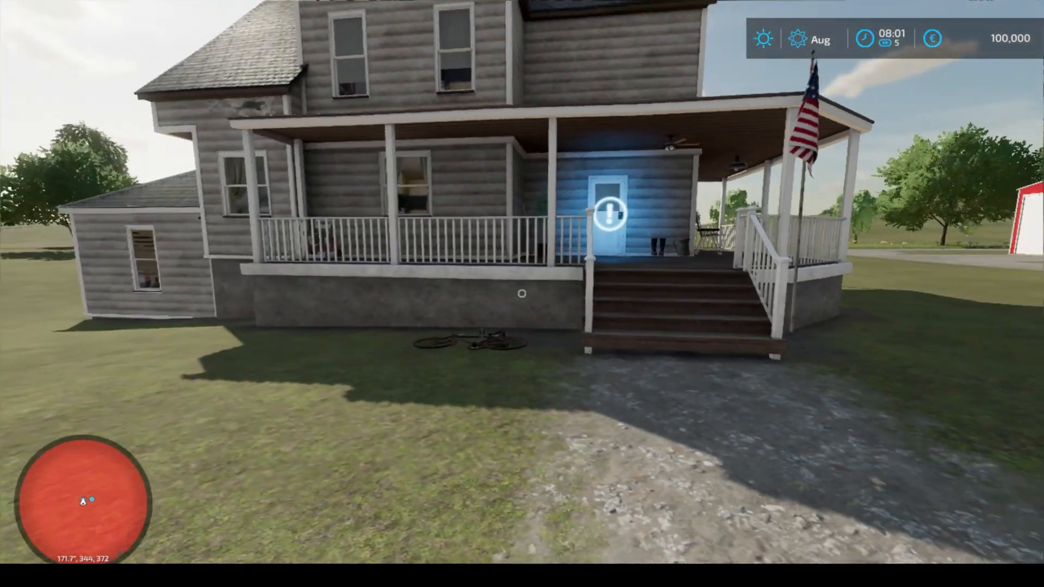
pyautogui.press('w')
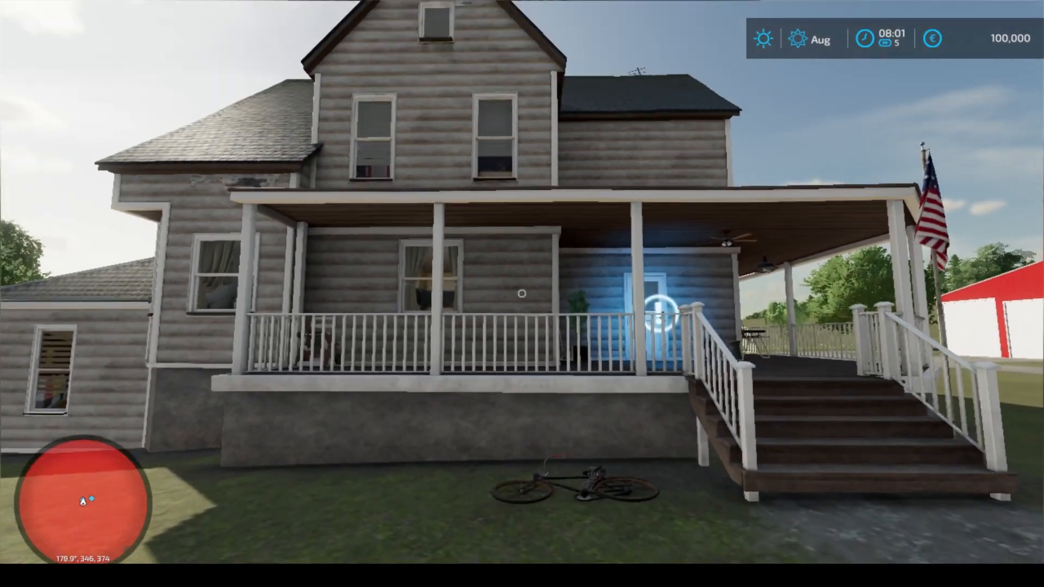
pyautogui.press('s')
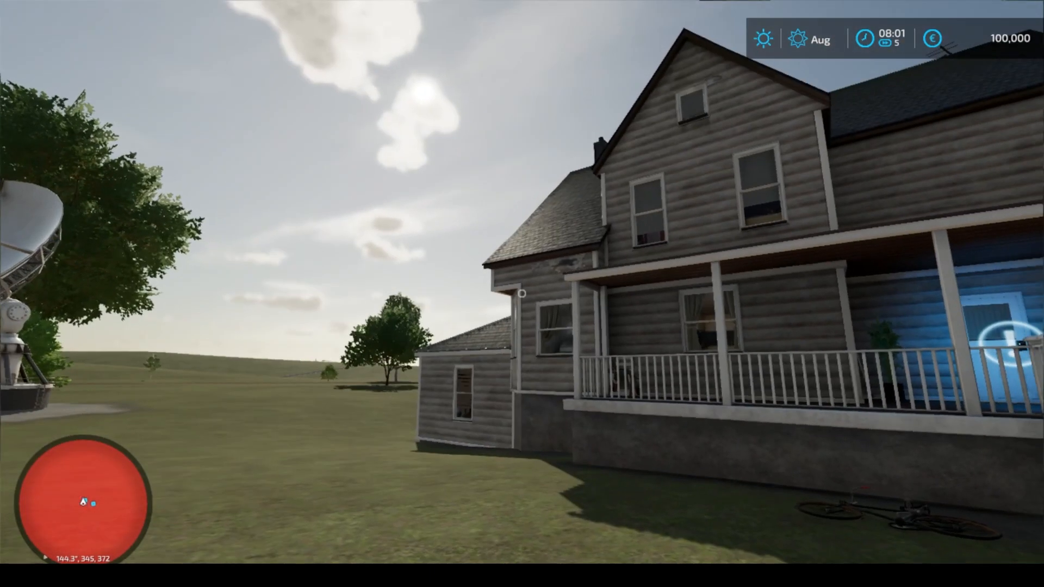
pyautogui.press('w')
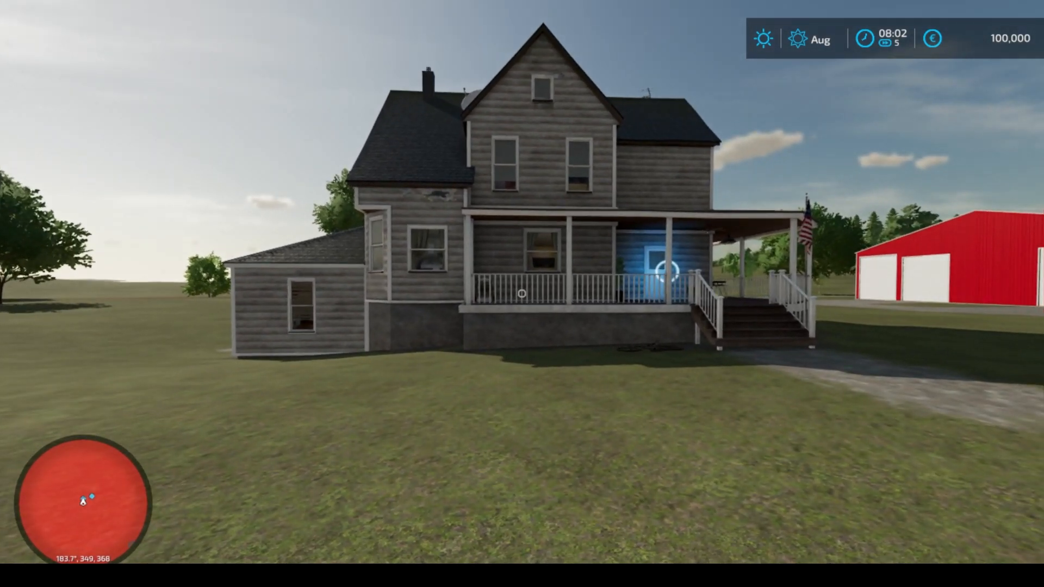
pyautogui.hotkey('alt', 'Tab')
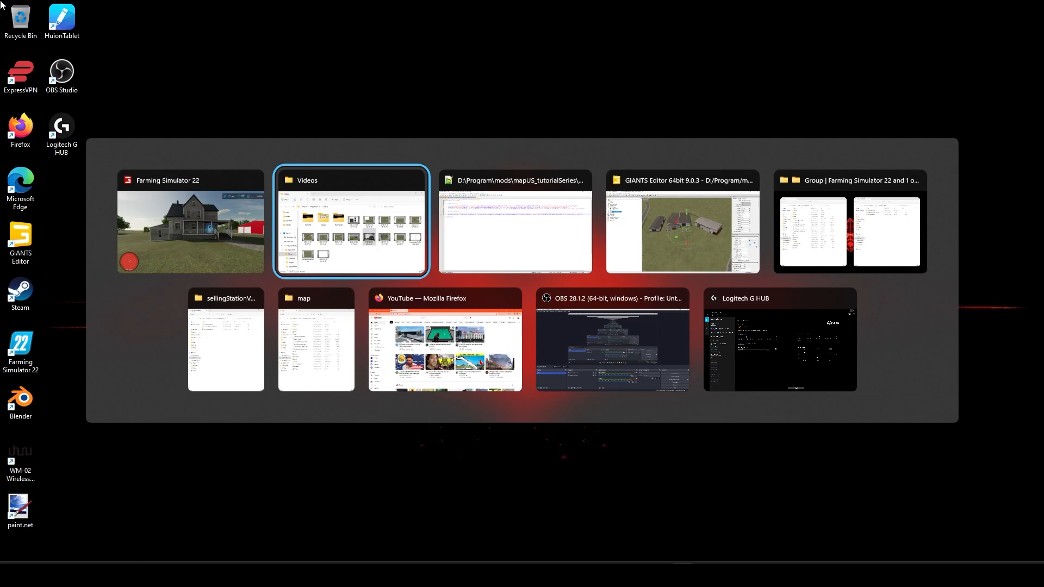
# Switch to Notepad++ to review the file references in map.xml, and return to Farming Simulator 22.
pyautogui.hotkey('alt', 'Tab')
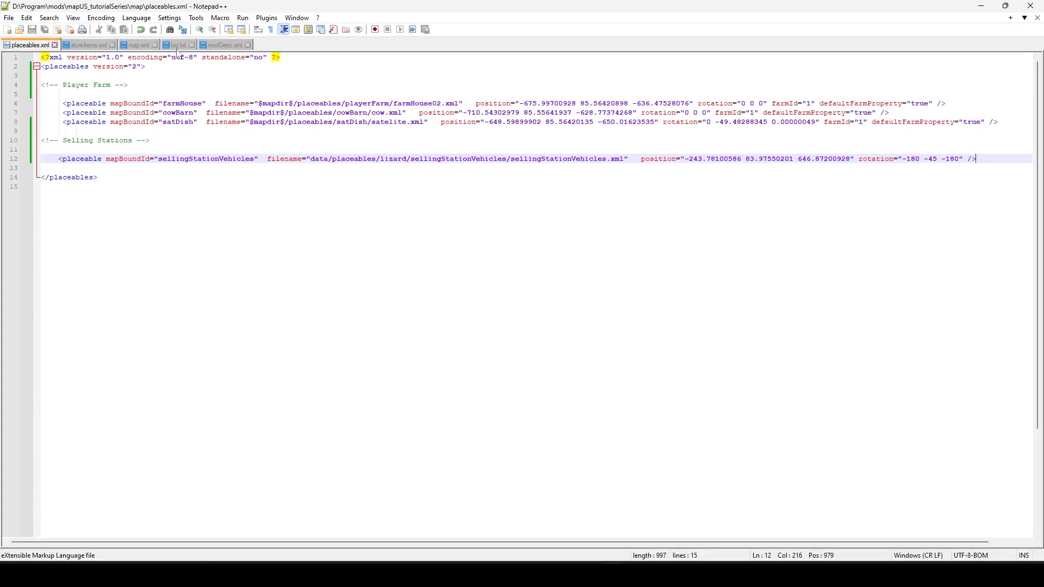
pyautogui.click(139, 46)
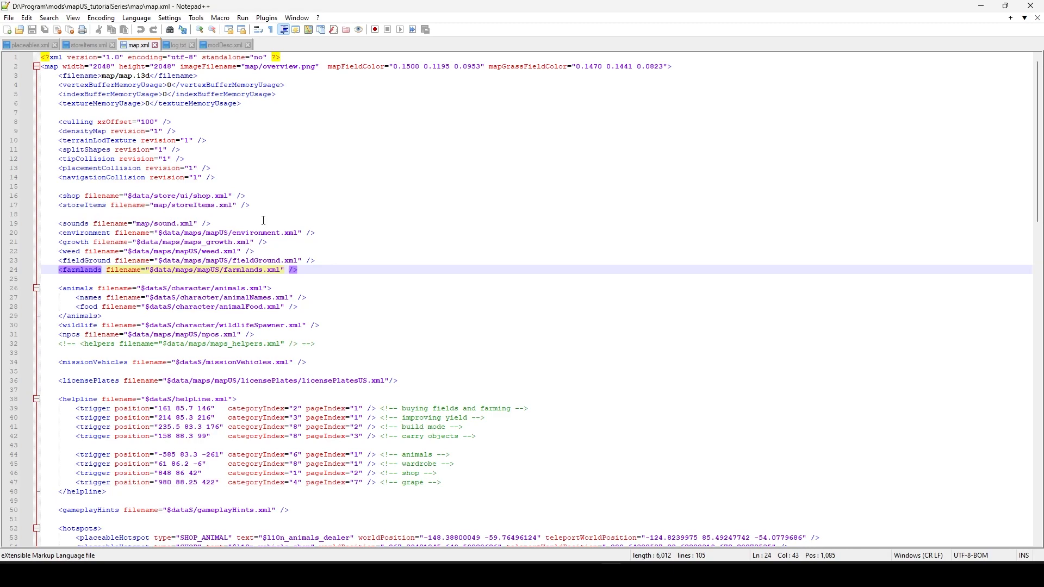
pyautogui.hotkey('alt', 'Tab')
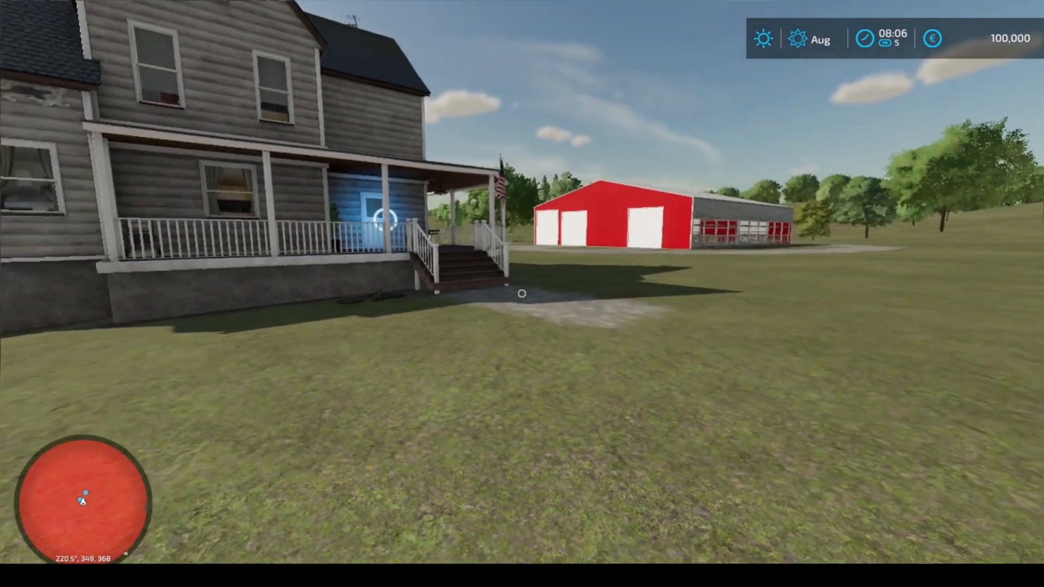
# Walk around the player farm to examine the farmhouse, the satellite dish and the red cow barn.
pyautogui.press('w')
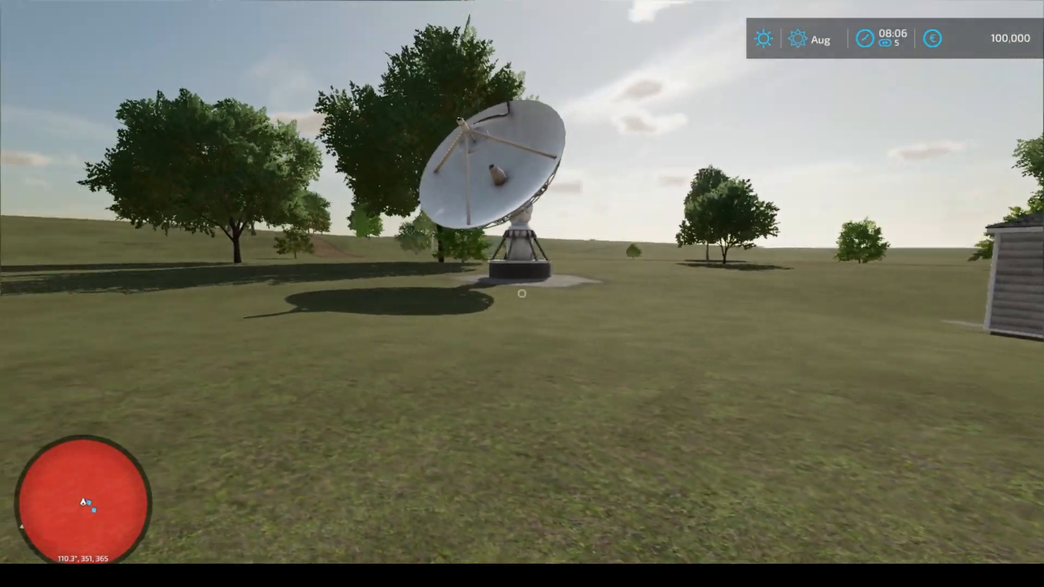
pyautogui.press('w')
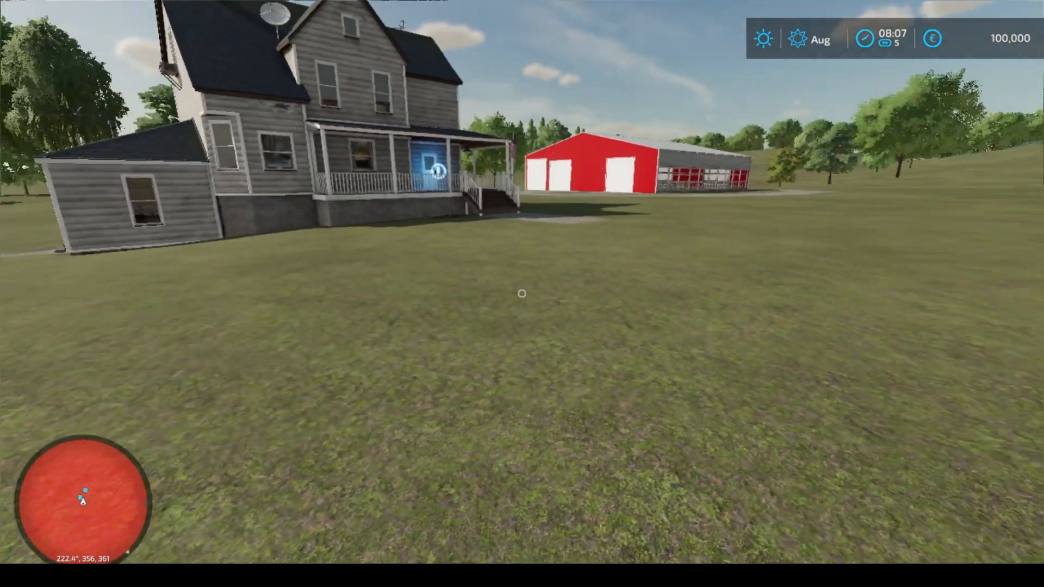
pyautogui.press('w')
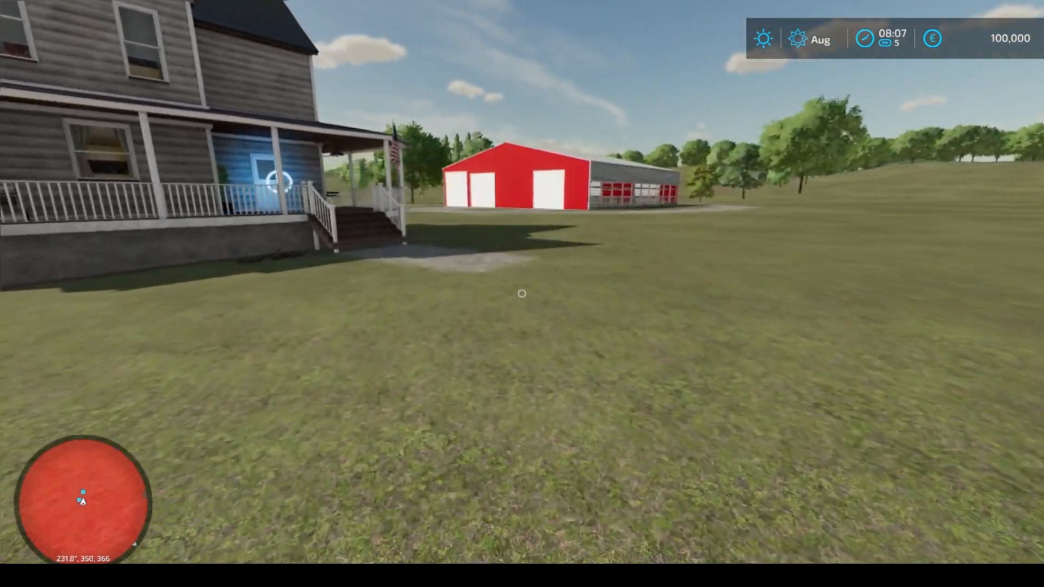
pyautogui.press('w')
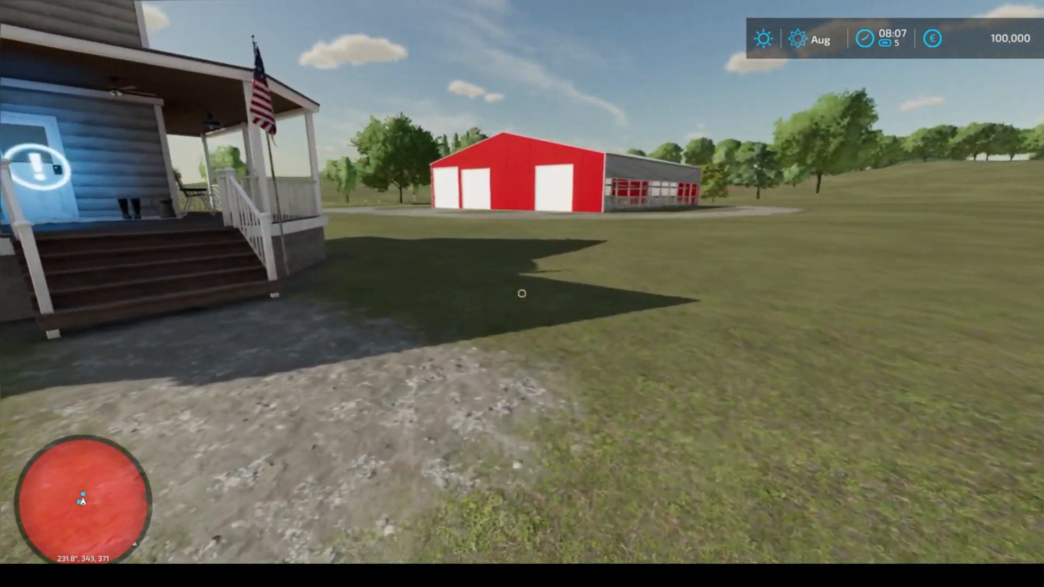
pyautogui.press('w')
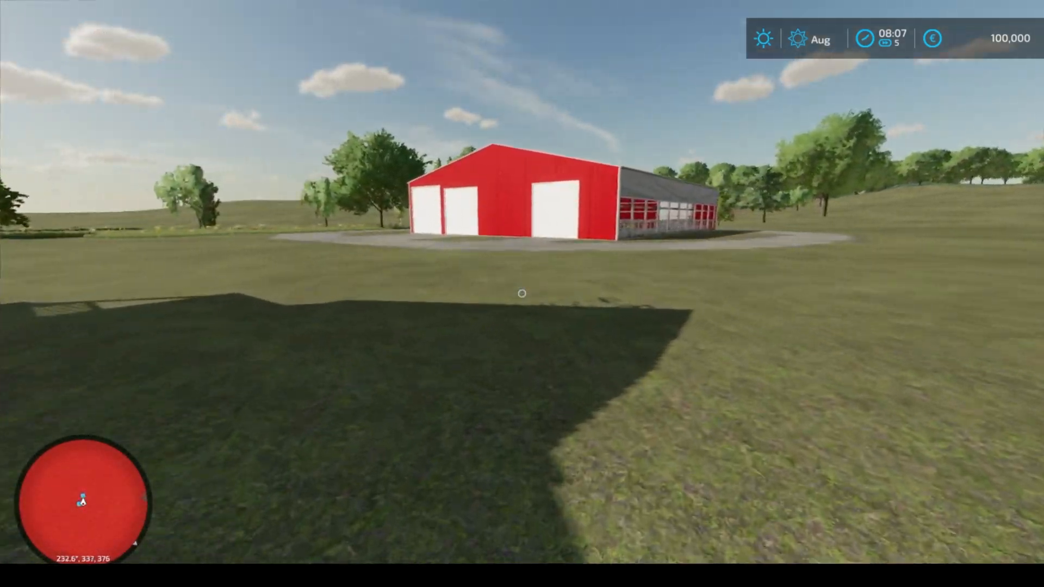
pyautogui.press('w')
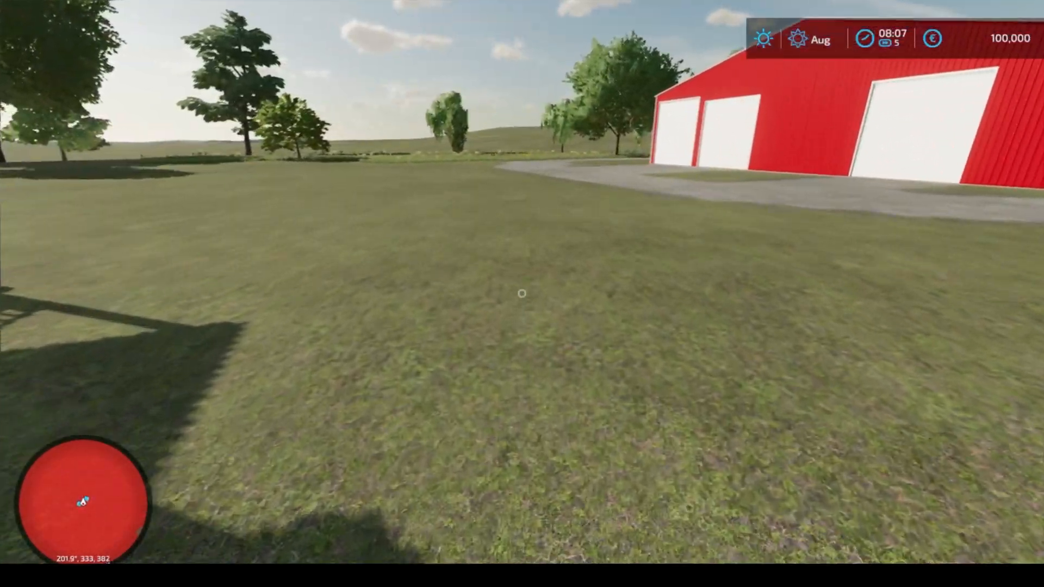
pyautogui.press('w')
pyautogui.press('w')
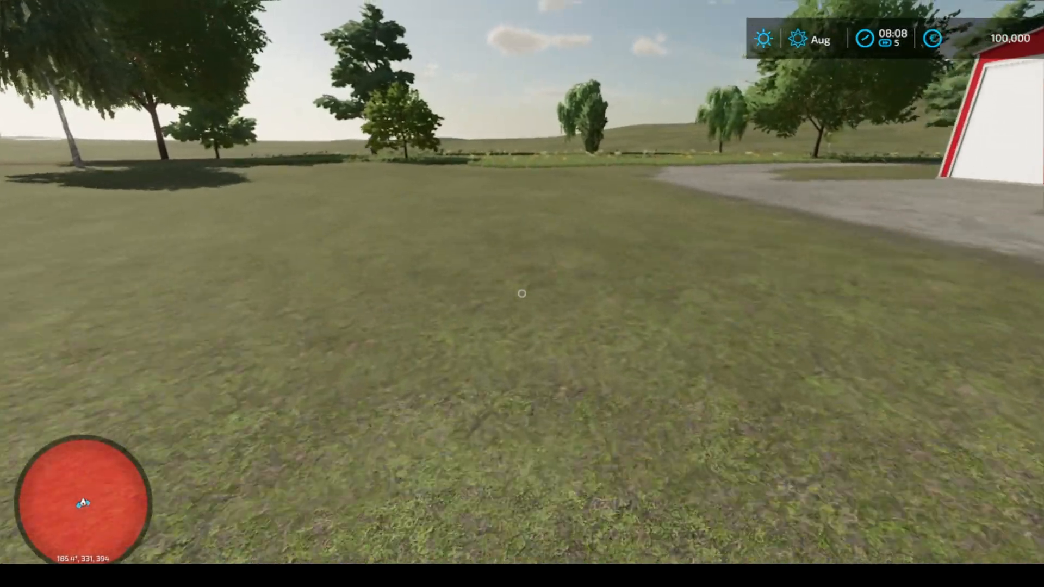
pyautogui.press('w')
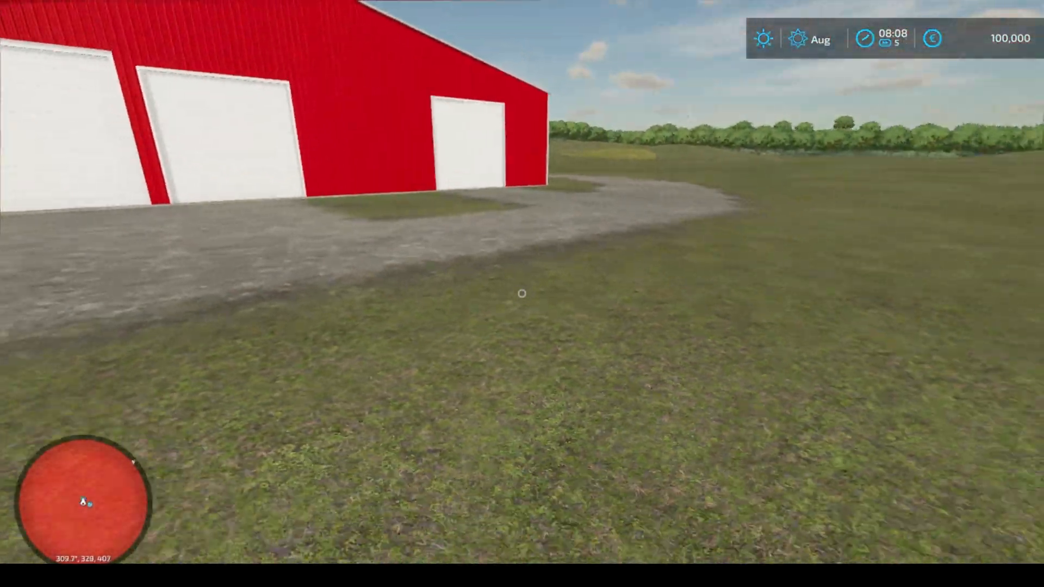
pyautogui.press('w')
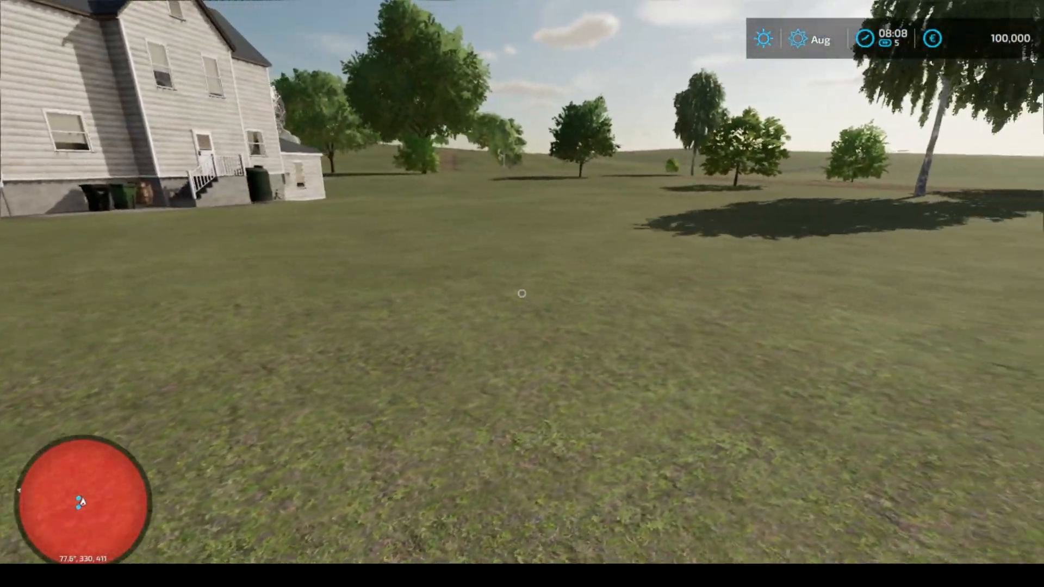
pyautogui.press('w')
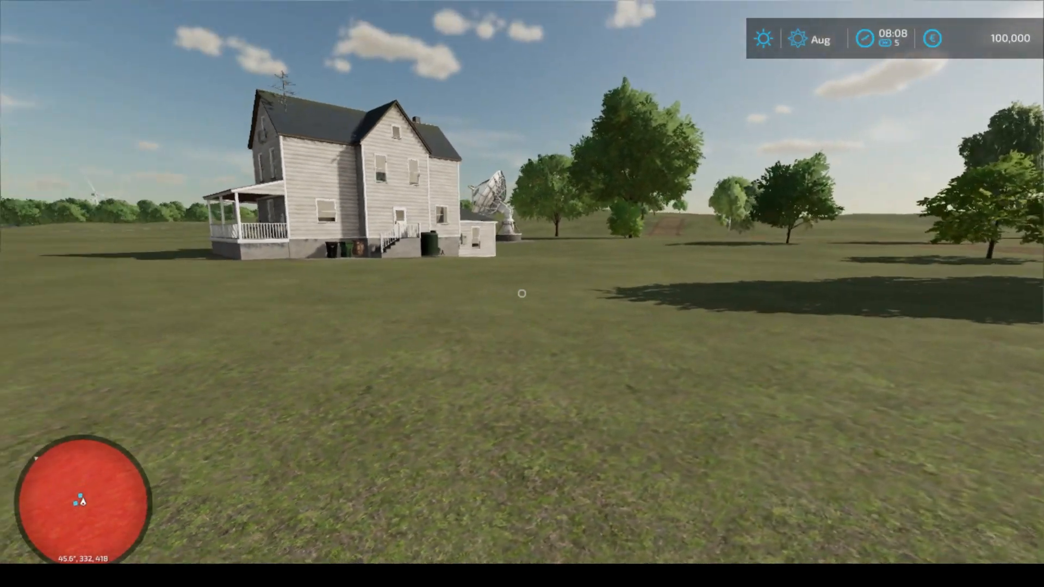
pyautogui.press('w')
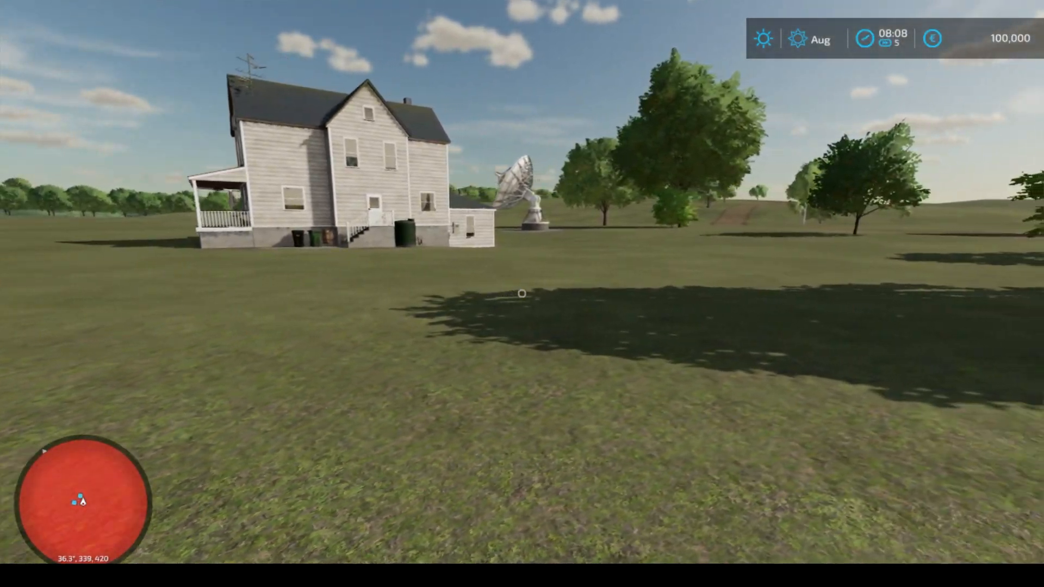
pyautogui.press('w')
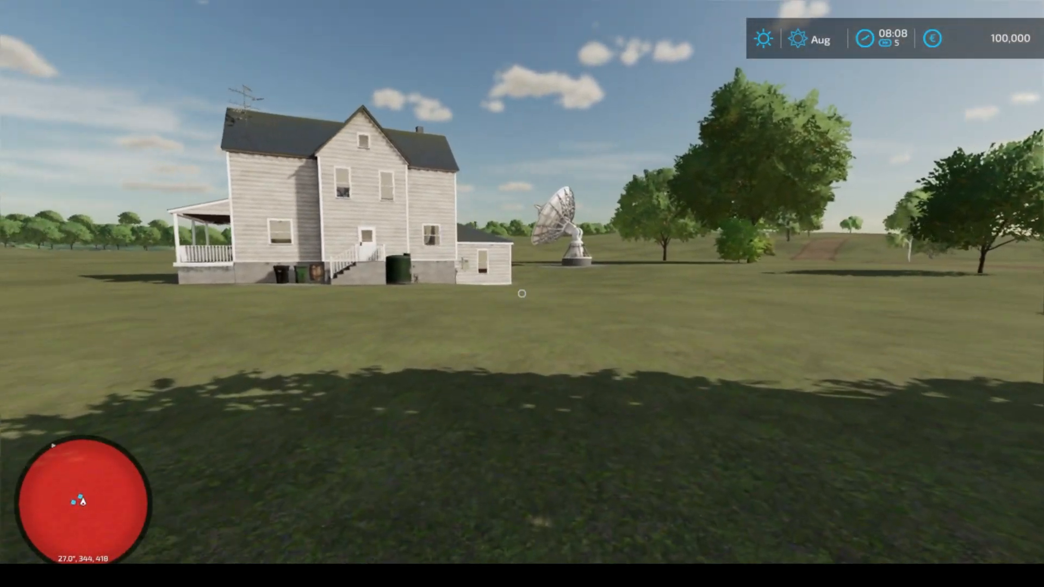
pyautogui.press('d')
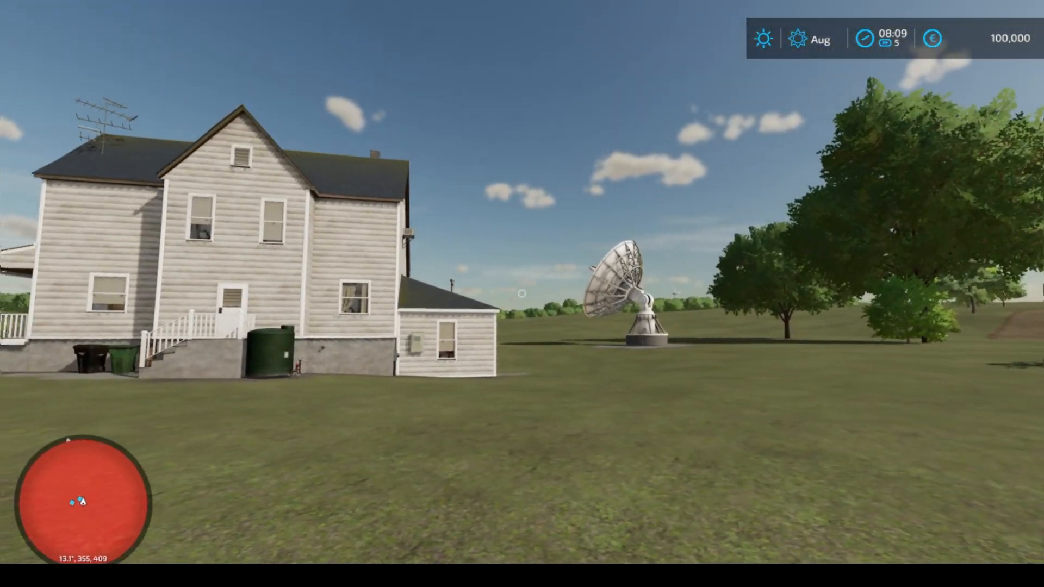
# Follow the dirt road past the farm to examine the road, its verges and the far side of the cow barn.
pyautogui.press('w')
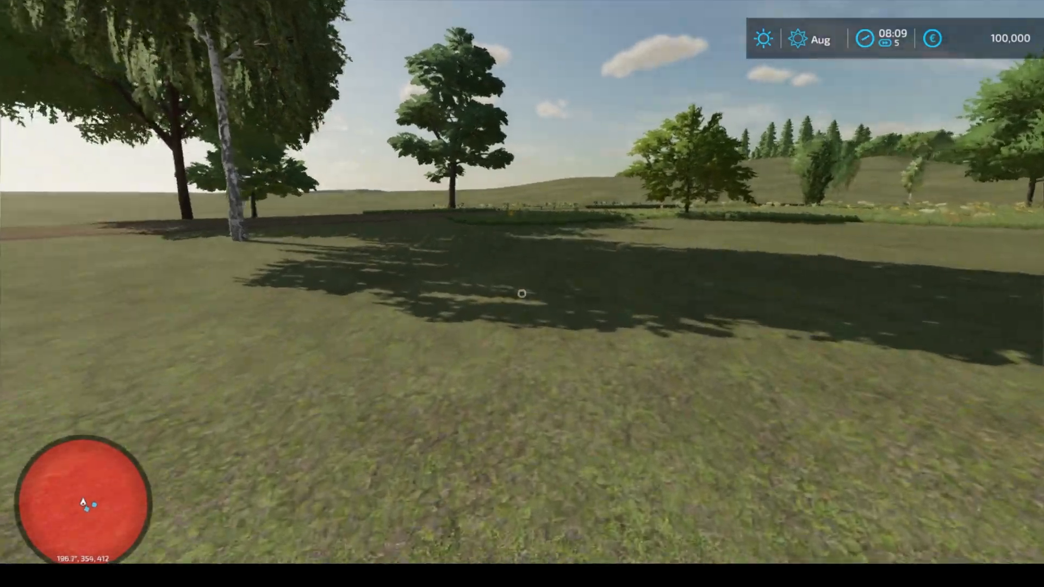
pyautogui.press('w')
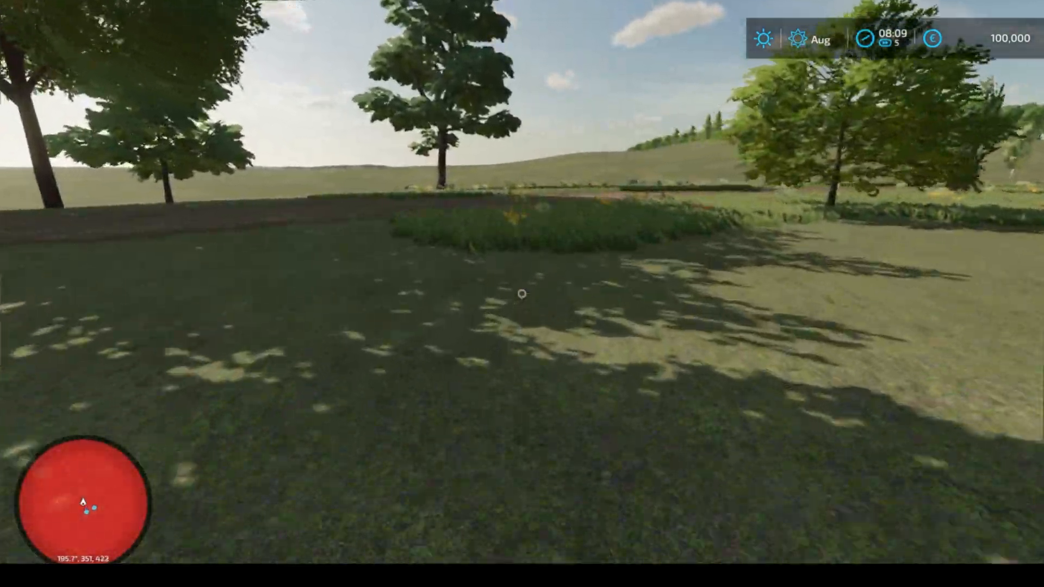
pyautogui.press('w')
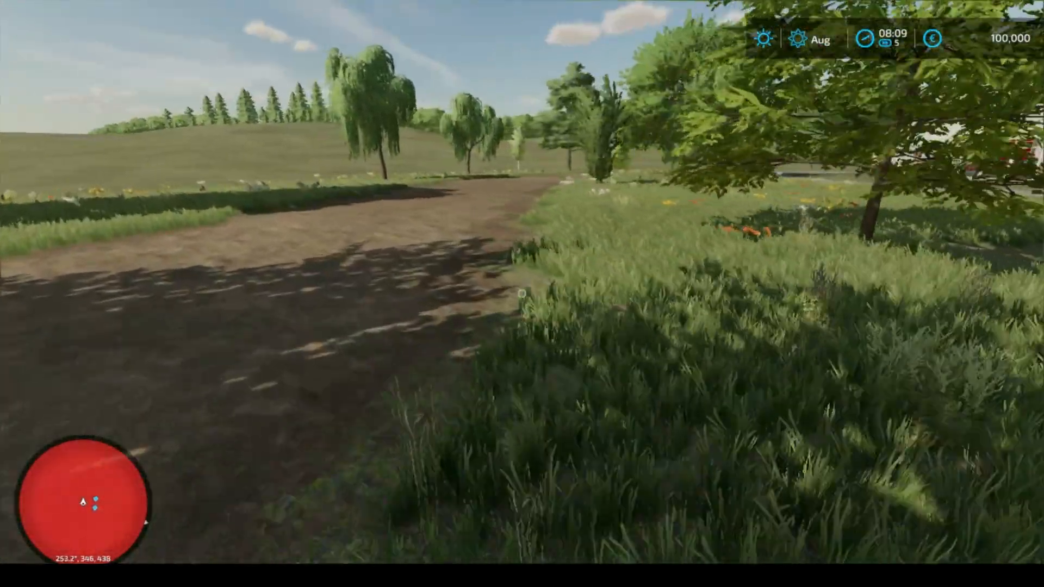
pyautogui.press('w')
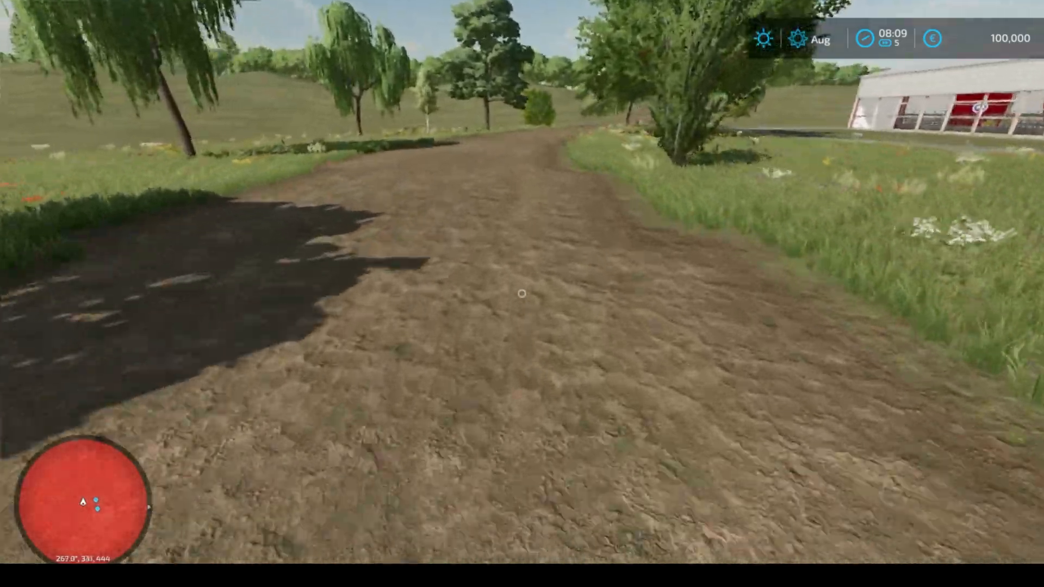
pyautogui.press('w')
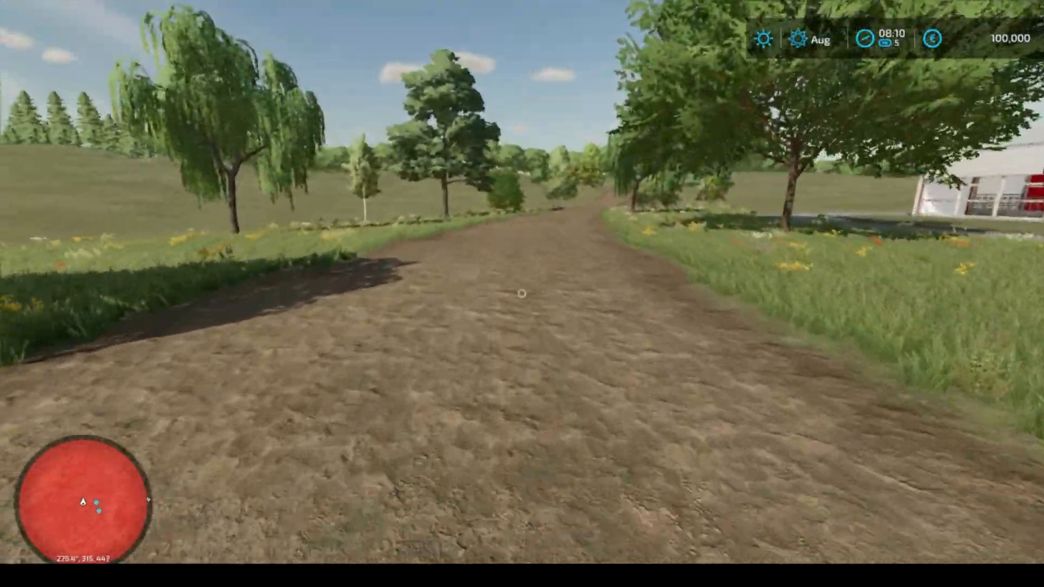
pyautogui.press('w')
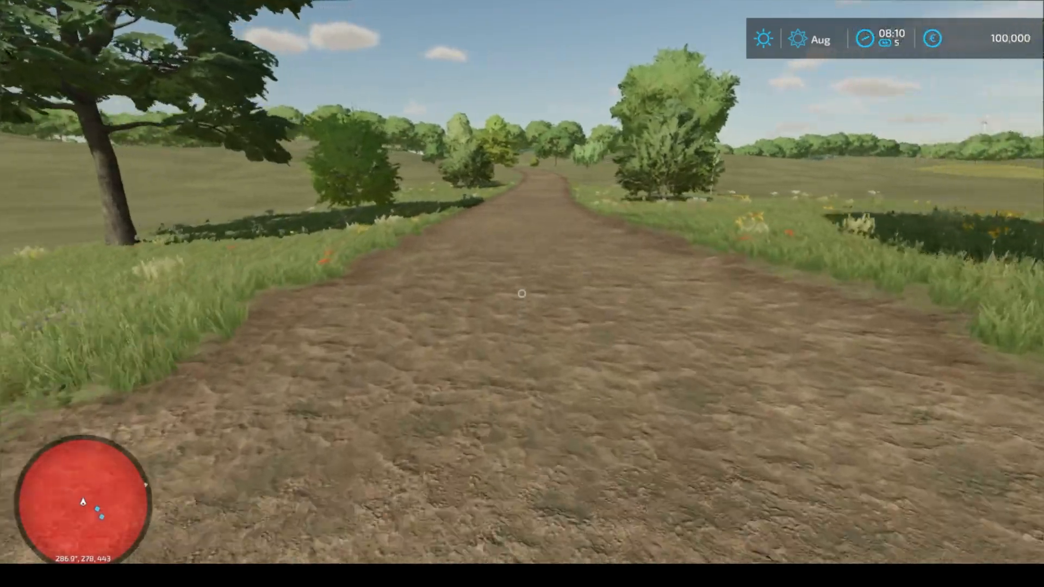
pyautogui.press('w')
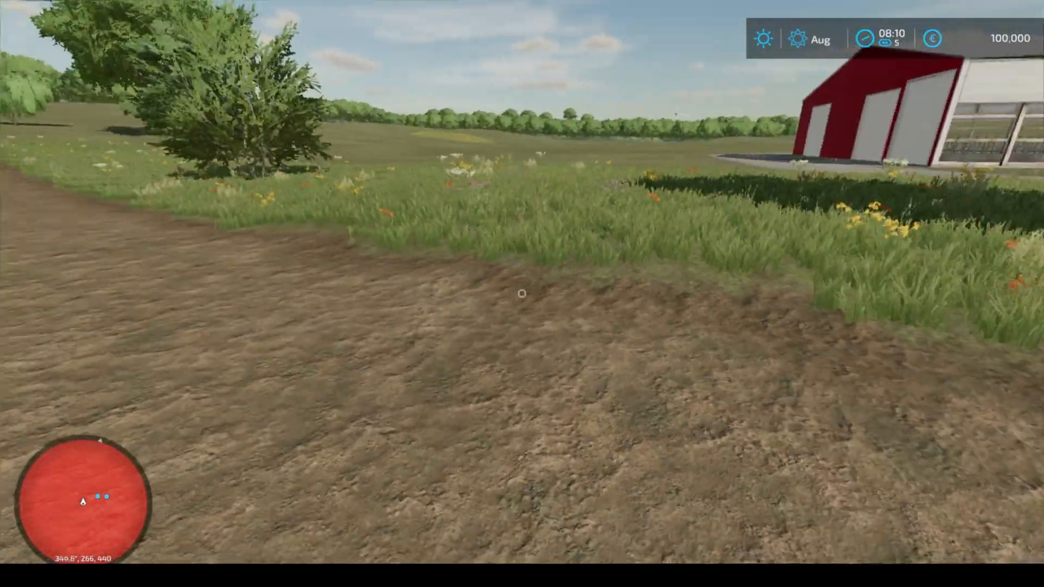
pyautogui.press('w')
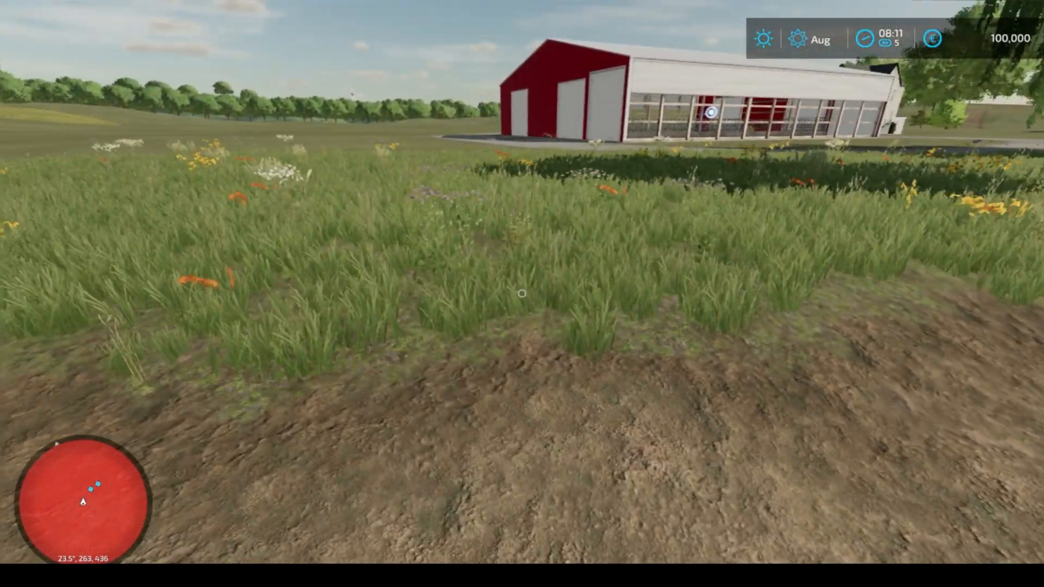
pyautogui.press('a')
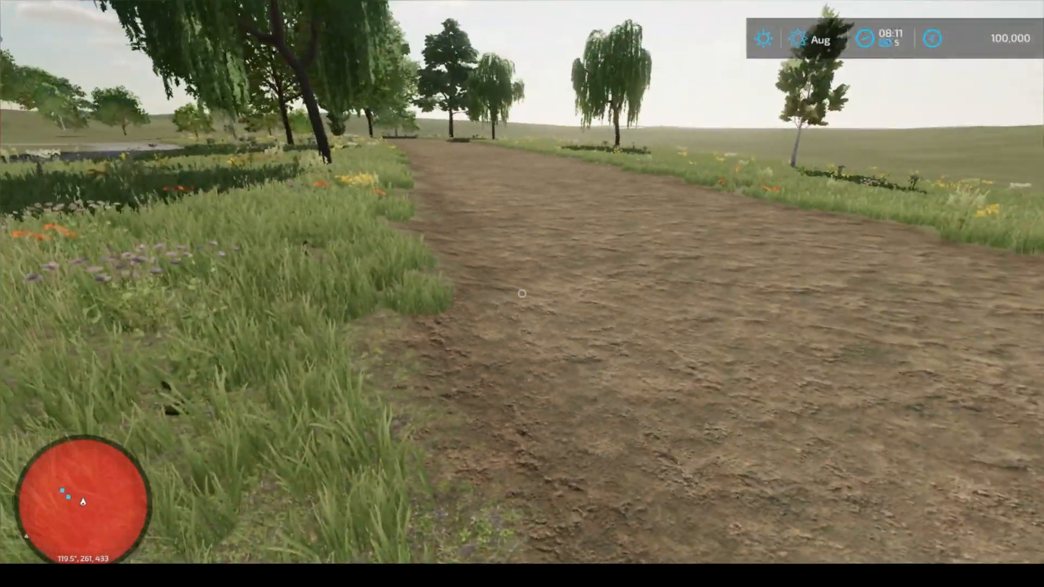
pyautogui.press('d')
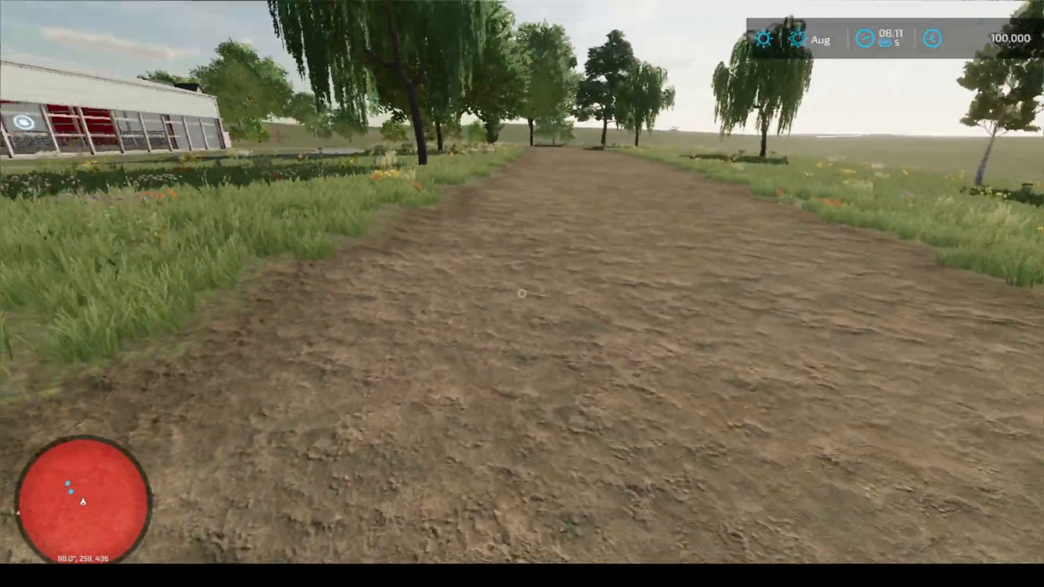
pyautogui.press('w')
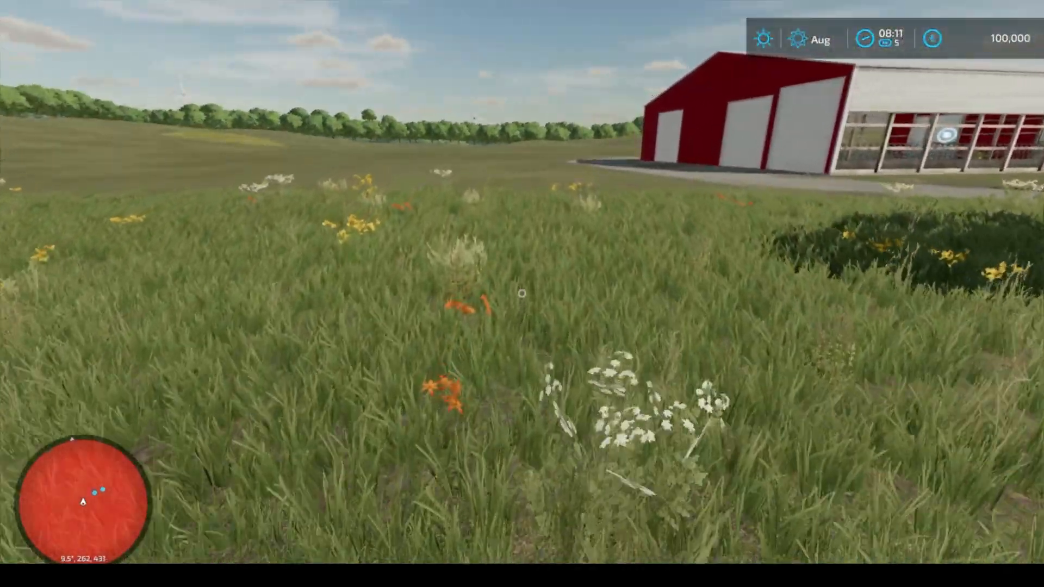
pyautogui.press('w')
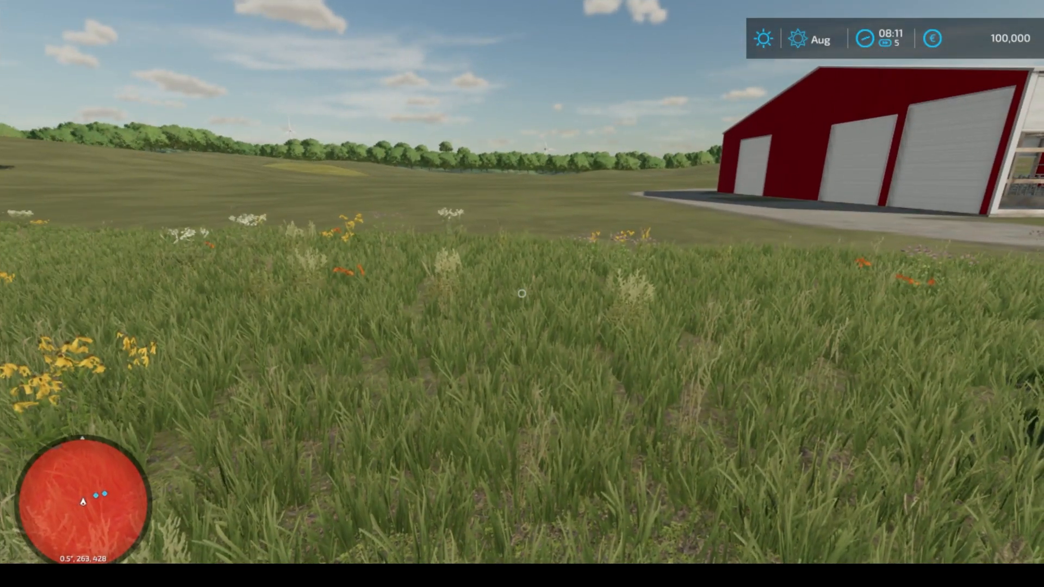
# Look over the in-game map from the farm to the Inner Map lettering, and visit the Animal Dealer location.
pyautogui.press('Escape')
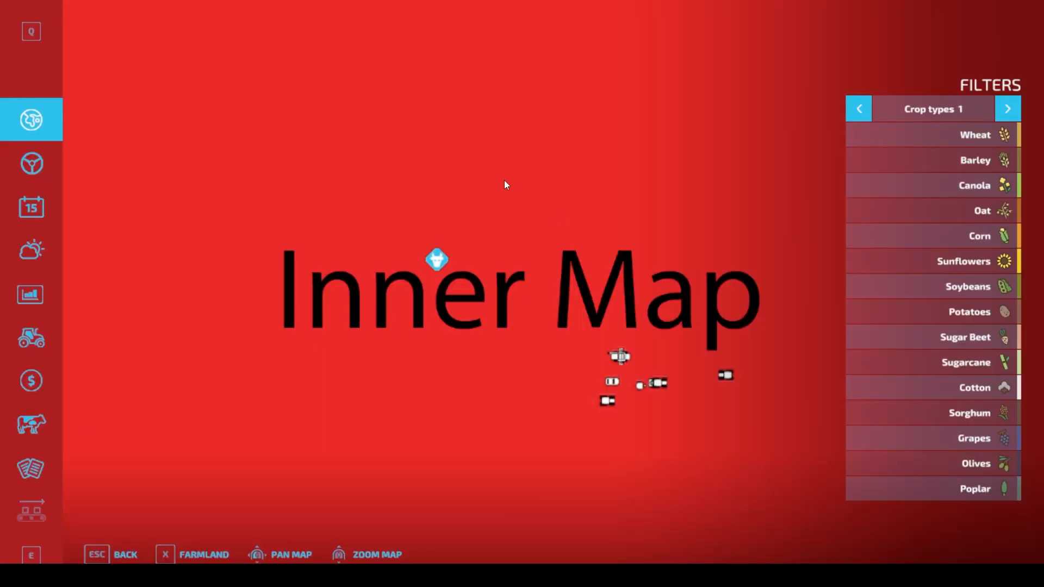
pyautogui.moveTo(504, 185); pyautogui.dragTo(484, 375)
pyautogui.moveTo(408, 301); pyautogui.dragTo(424, 313)
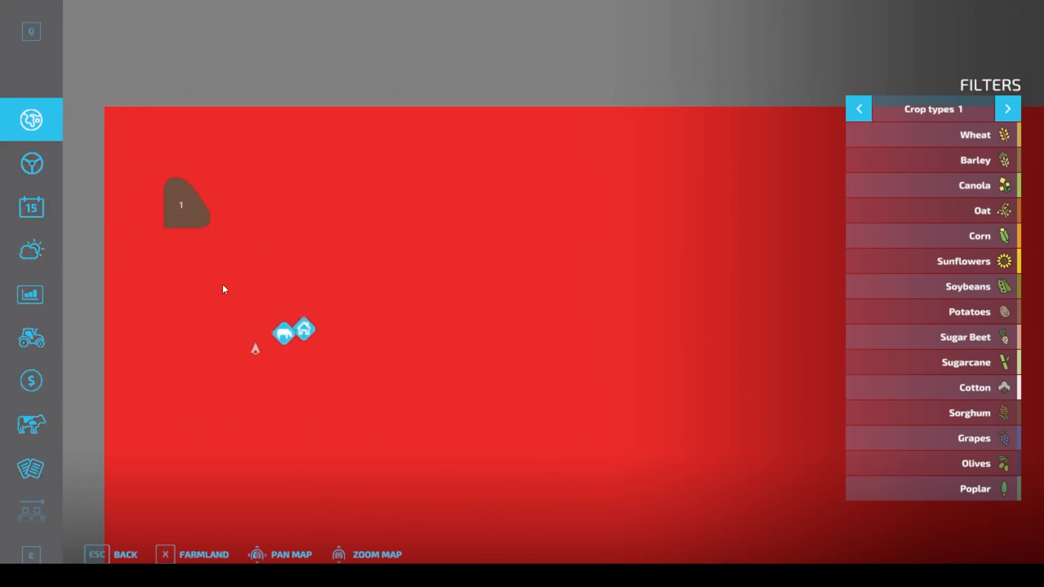
pyautogui.moveTo(539, 496); pyautogui.dragTo(506, 333)
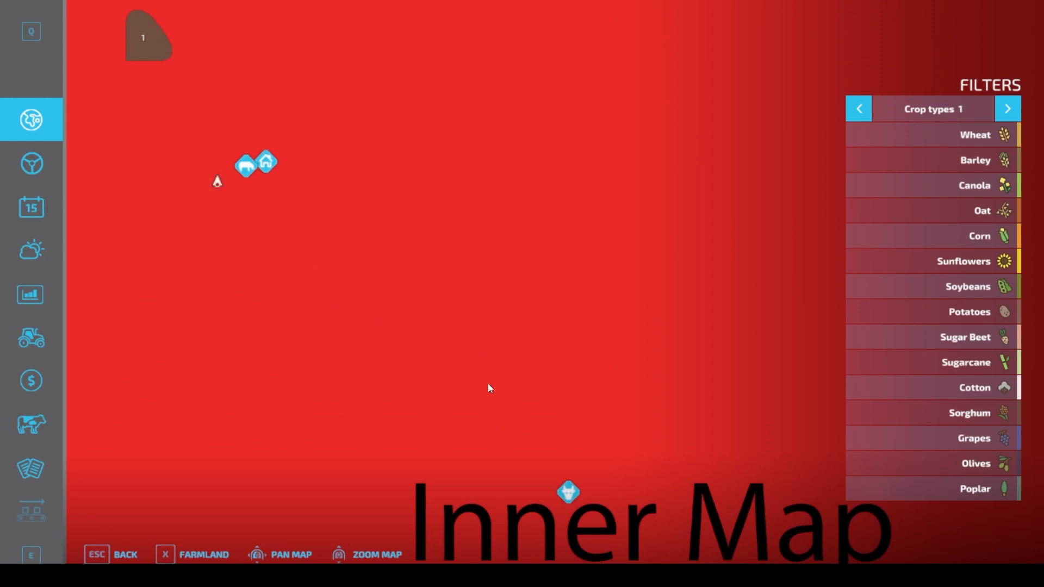
pyautogui.moveTo(489, 389); pyautogui.dragTo(371, 138)
pyautogui.click(452, 254)
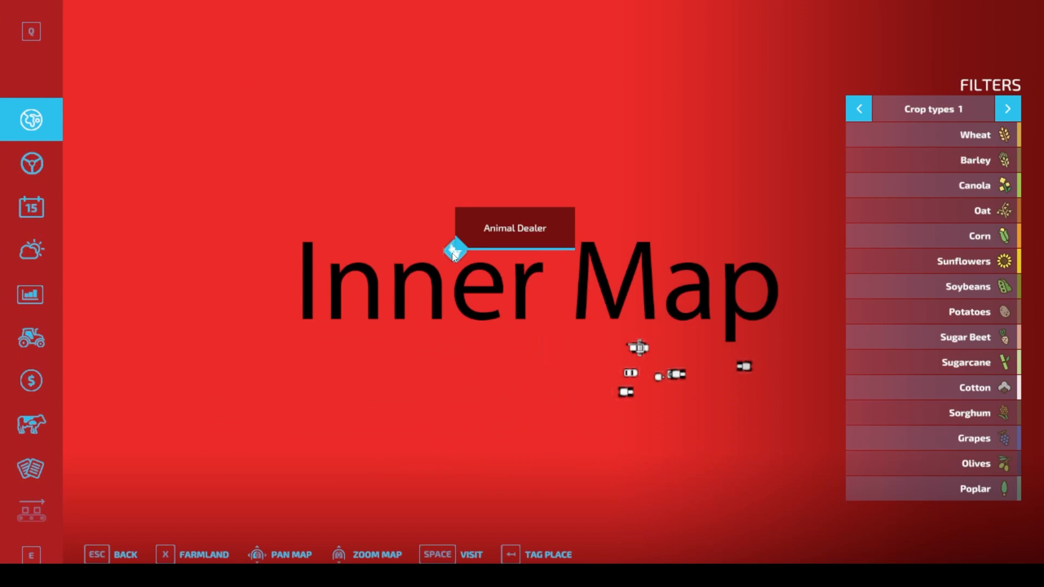
pyautogui.press('space')
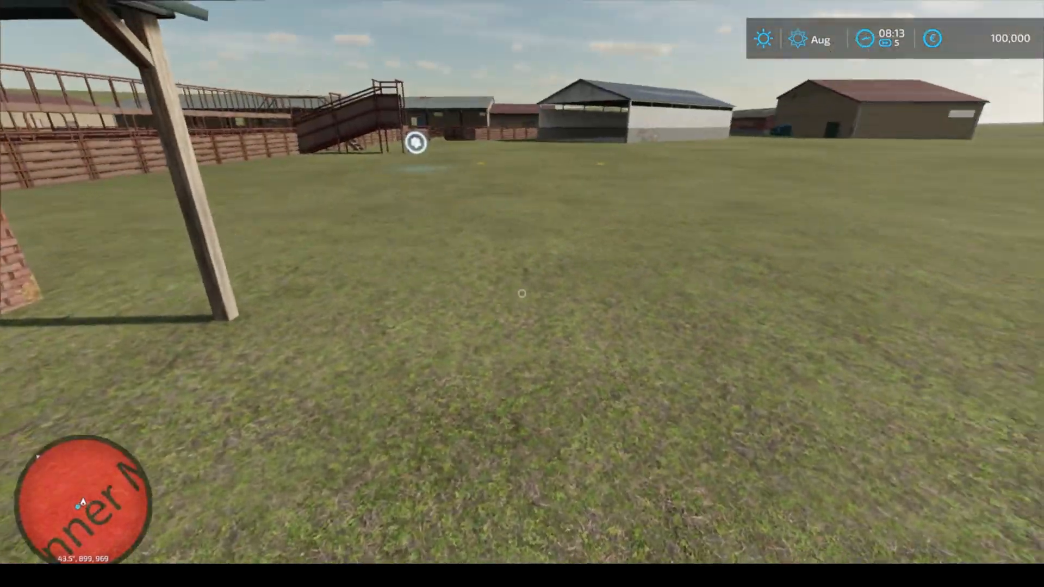
# Walk around the Animal Dealer yard to examine its trigger marker, corner markings, loading ramp and surrounding barns.
pyautogui.press('w')
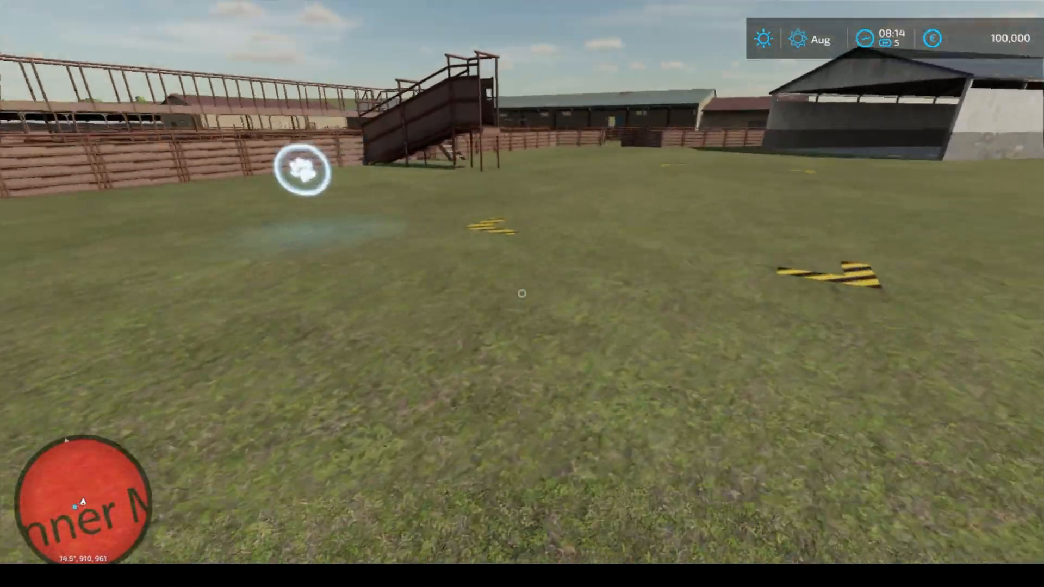
pyautogui.press('w')
pyautogui.press('d')
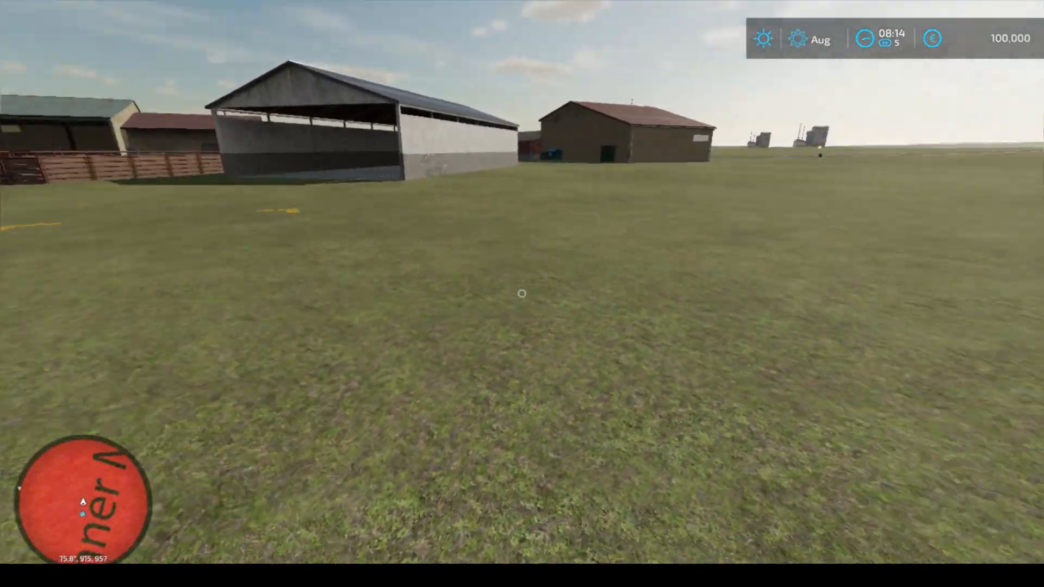
pyautogui.press('w')
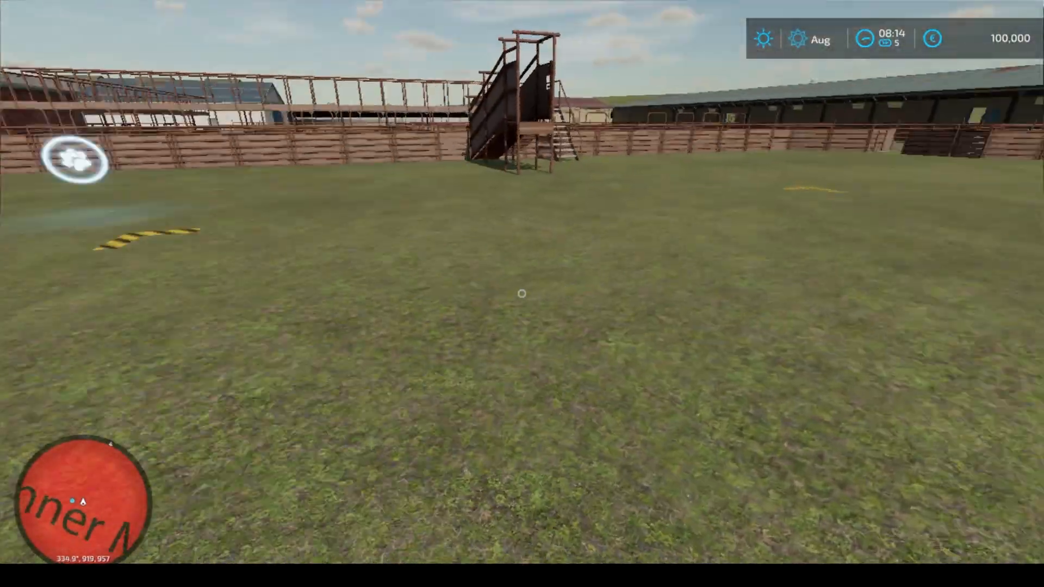
pyautogui.press('d')
pyautogui.press('w')
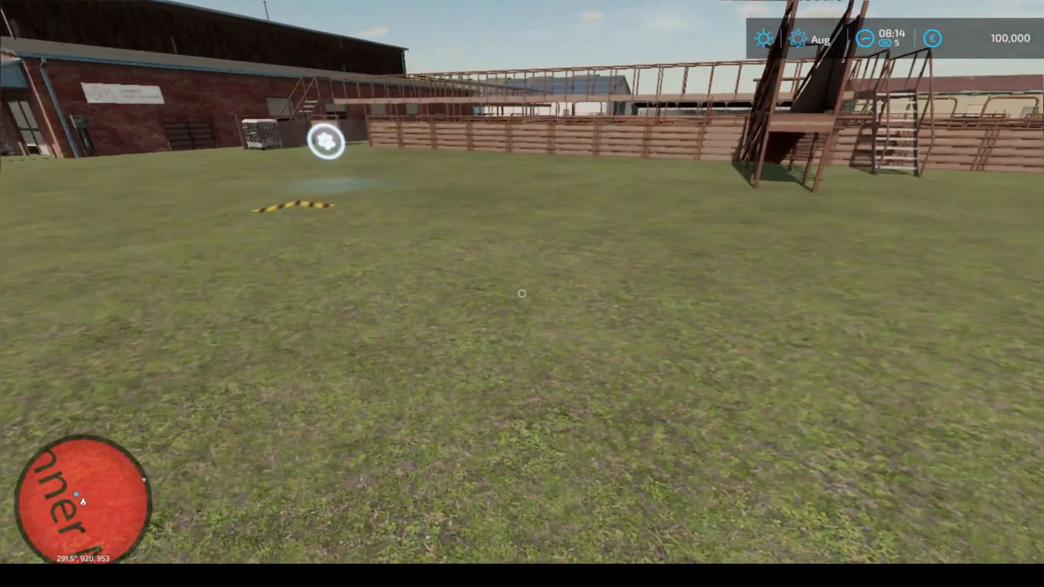
pyautogui.press('s')
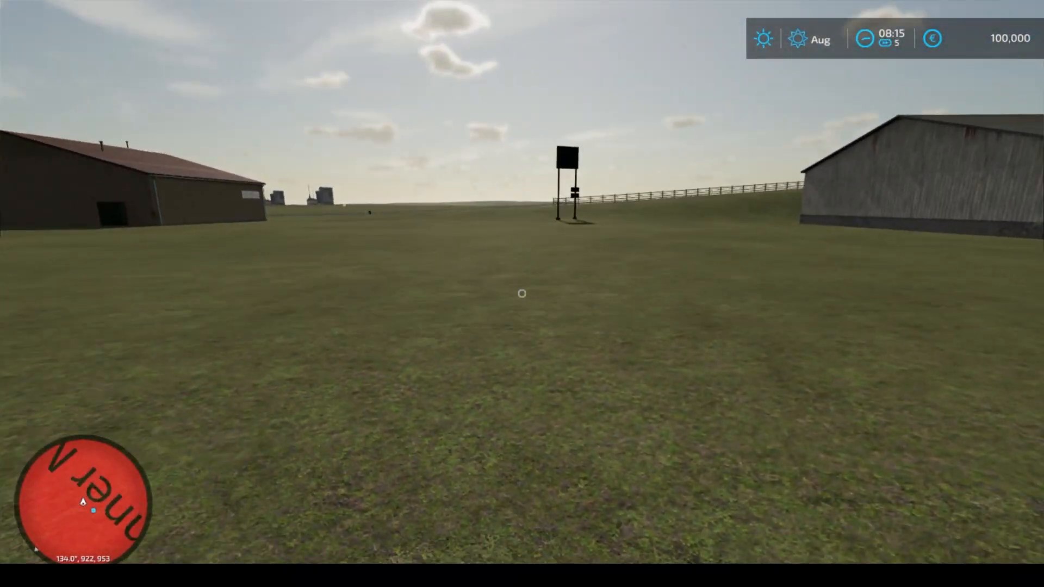
pyautogui.press('w')
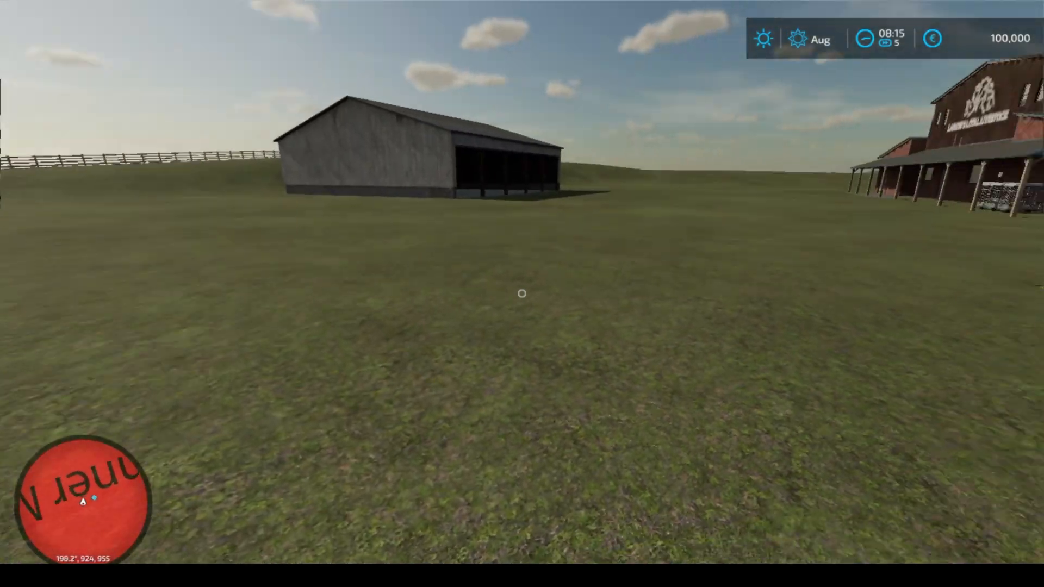
pyautogui.press('w')
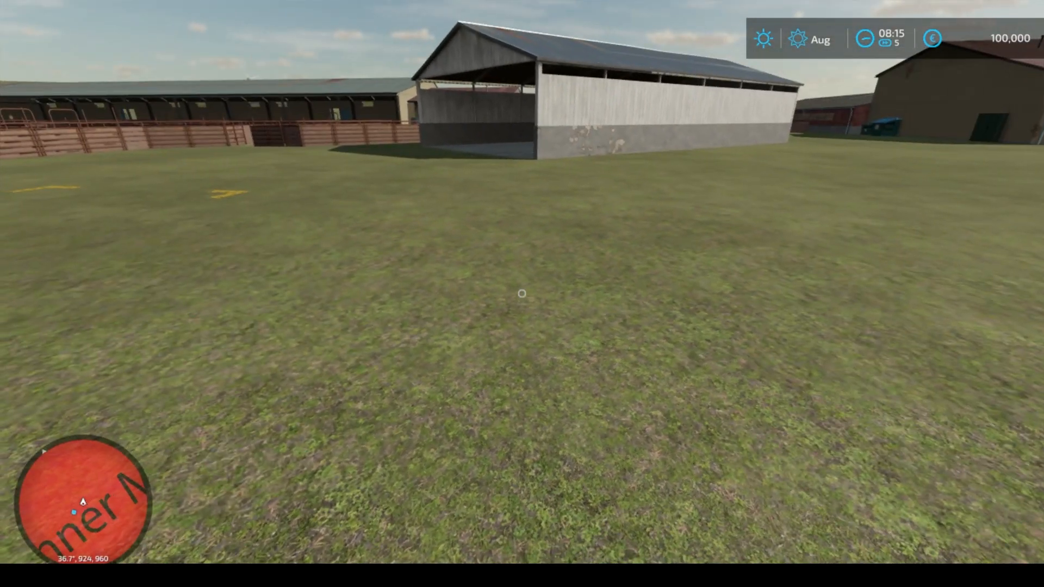
# Compare the Vehicle Shop and shopItem_sellingStationVehicles markers on the in-game map, and visit the selling station.
pyautogui.press('Escape')
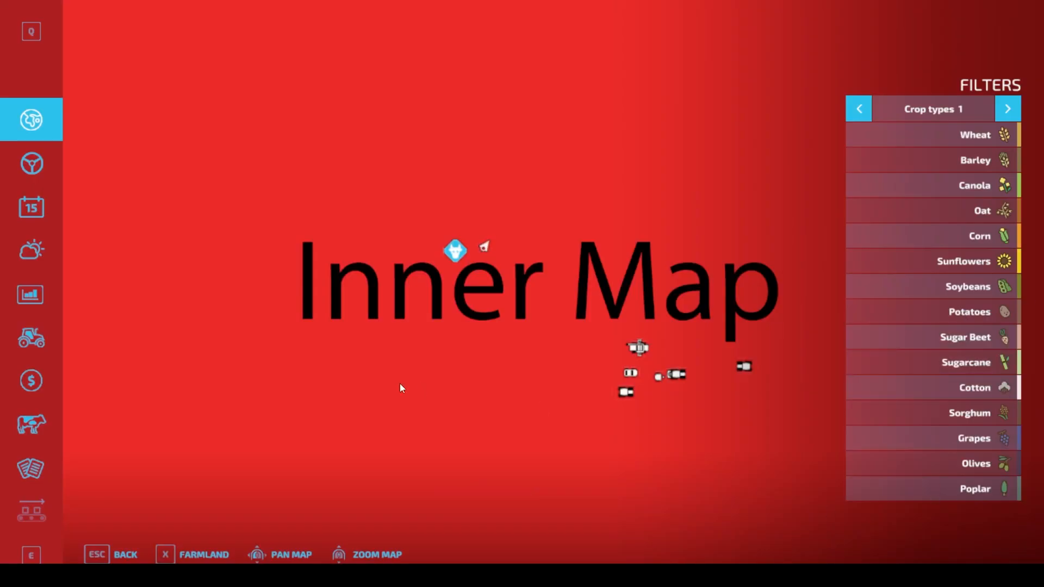
pyautogui.moveTo(401, 388); pyautogui.dragTo(396, 168)
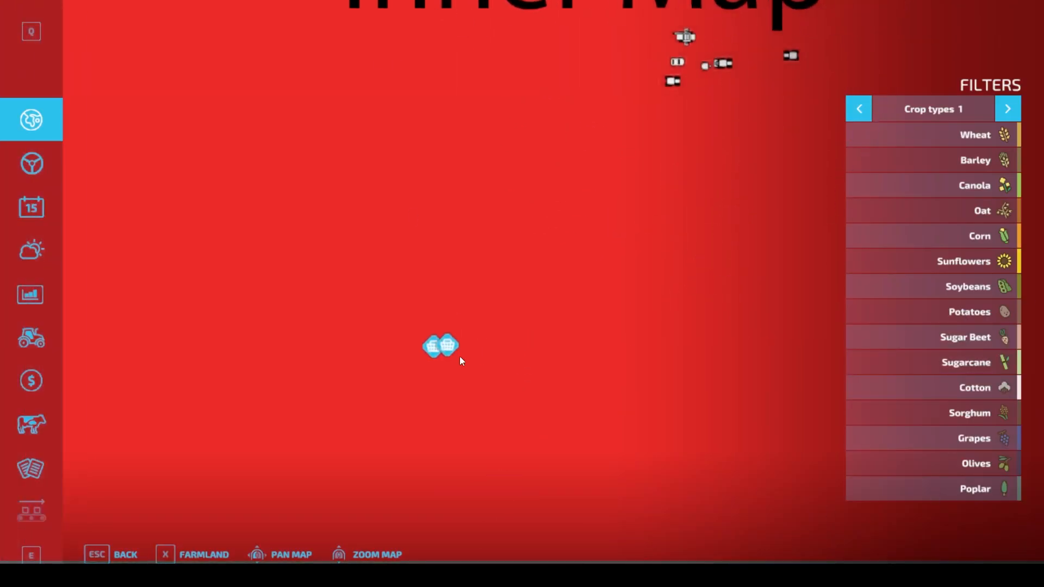
pyautogui.click(447, 348)
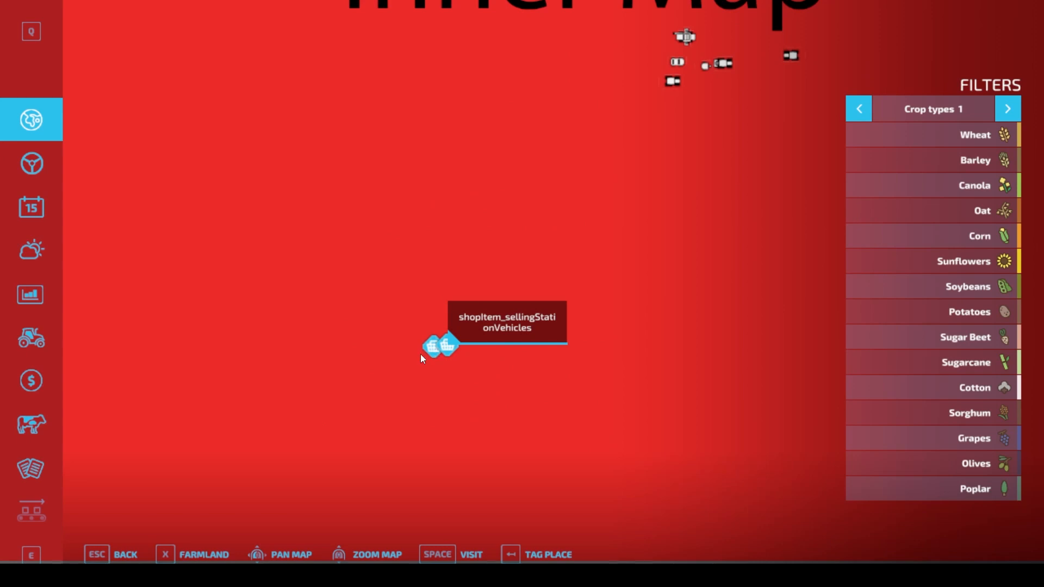
pyautogui.click(432, 352)
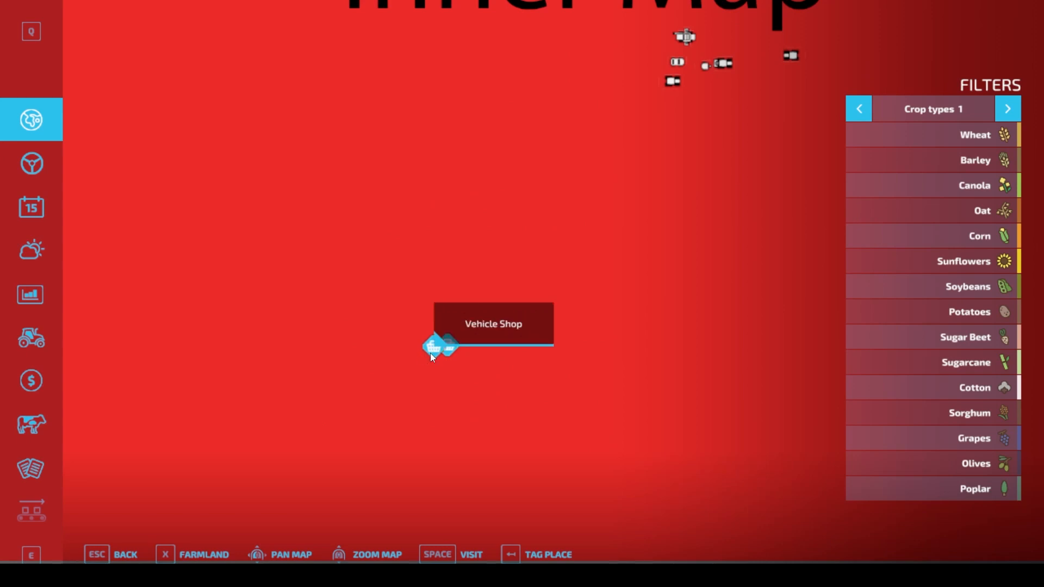
pyautogui.click(451, 350)
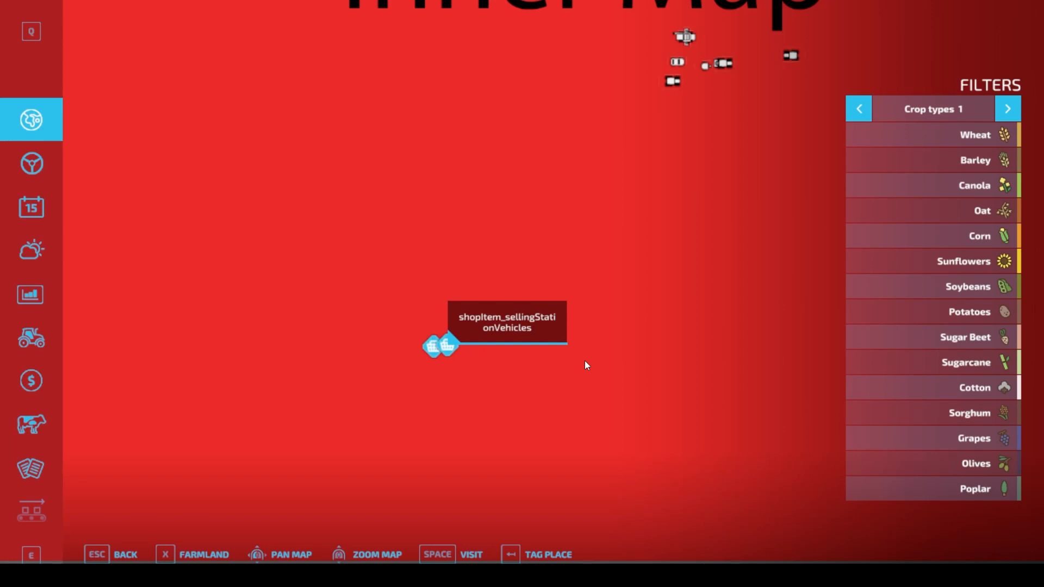
pyautogui.press('space')
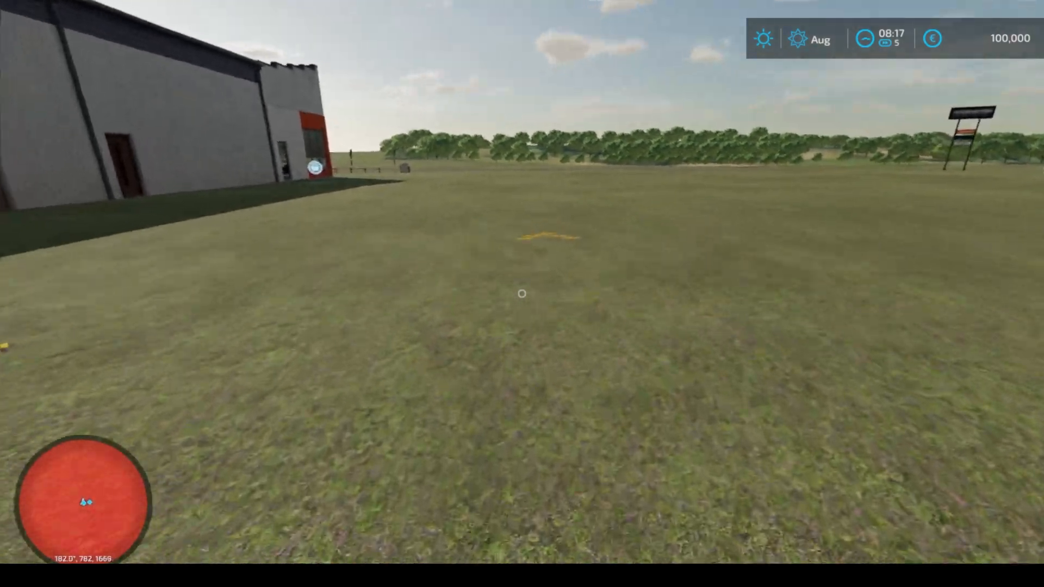
# Run to the vehicle shop's basket trigger, open the shop to check its vehicle categories, and leave it.
pyautogui.hotkey('shift', 'w')
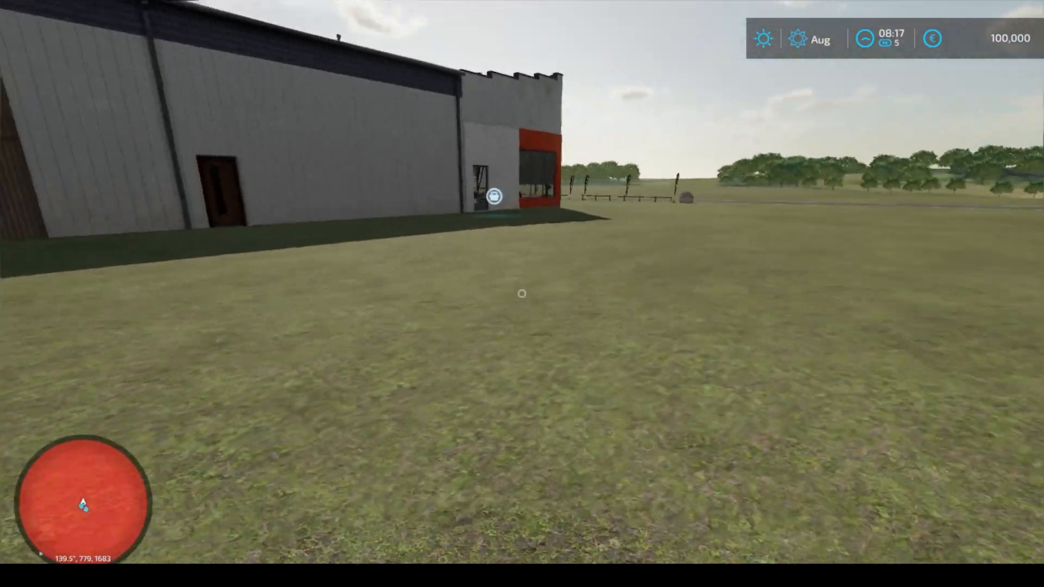
pyautogui.hotkey('shift', 'w')
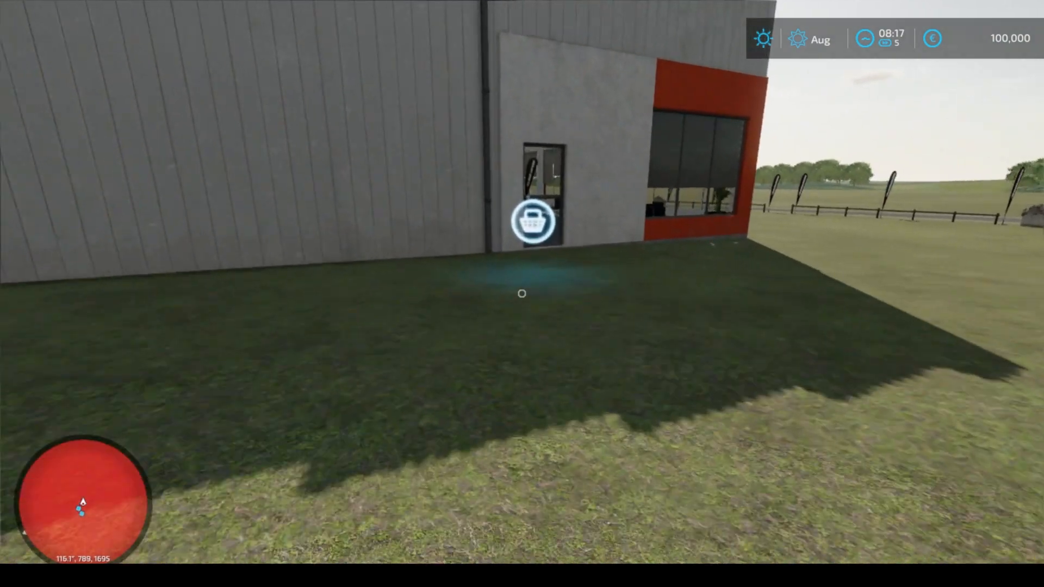
pyautogui.hotkey('shift', 'w')
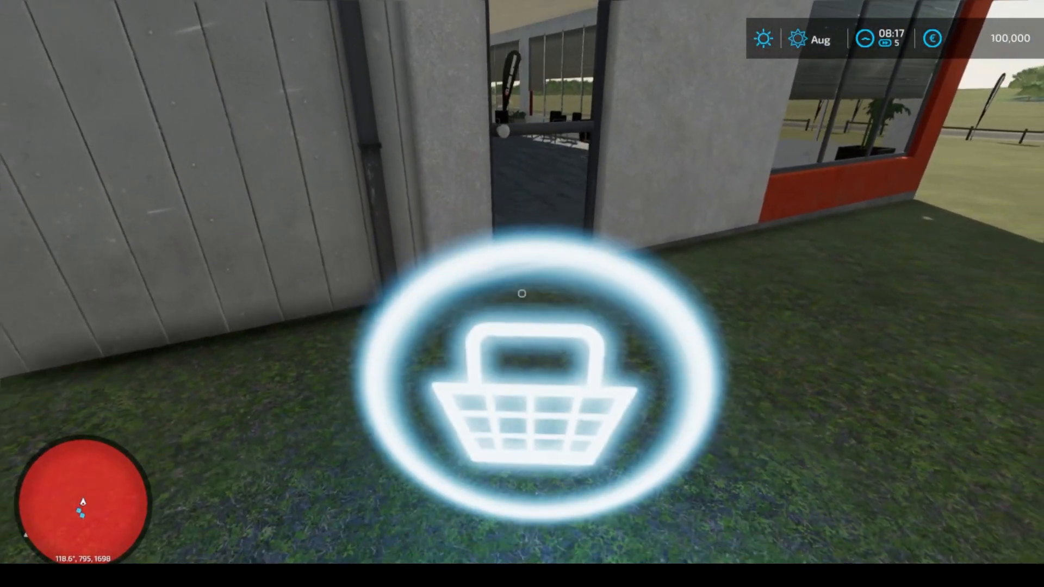
pyautogui.press('p')
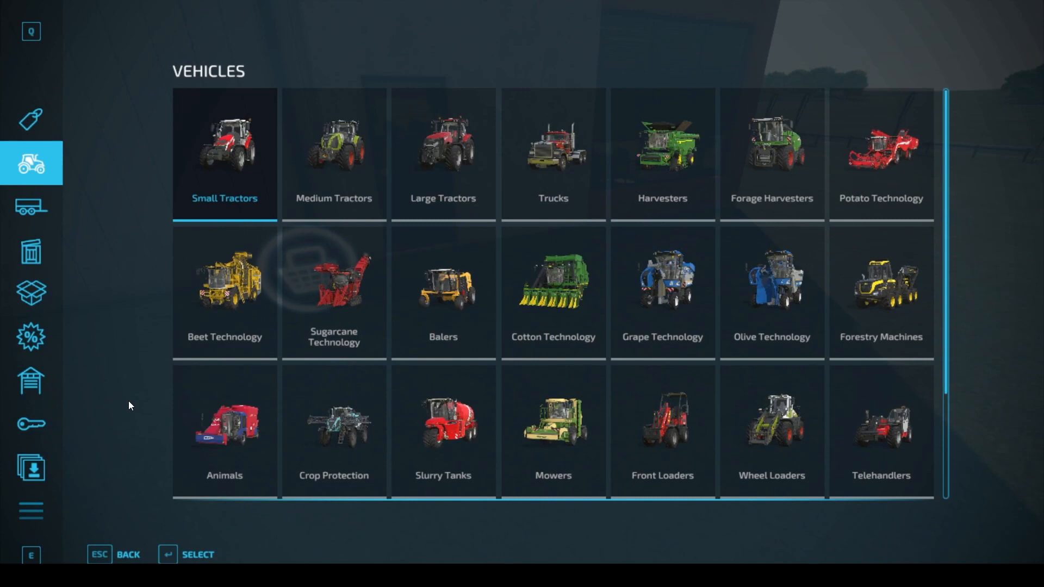
pyautogui.press('Escape')
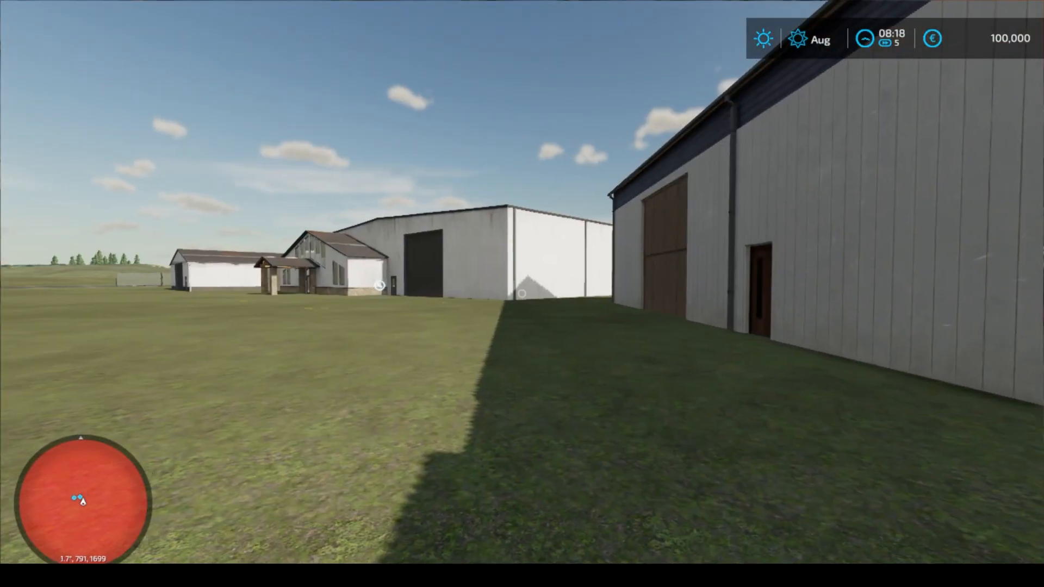
# Walk back from the shop to examine the vehicle selling station's corner markings, building and wrench trigger.
pyautogui.press('w')
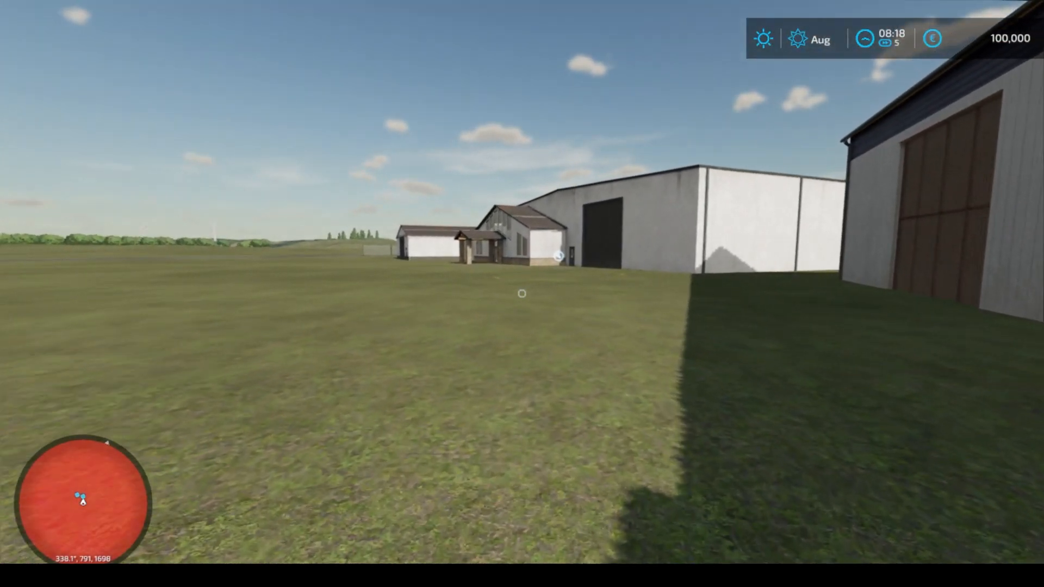
pyautogui.press('w')
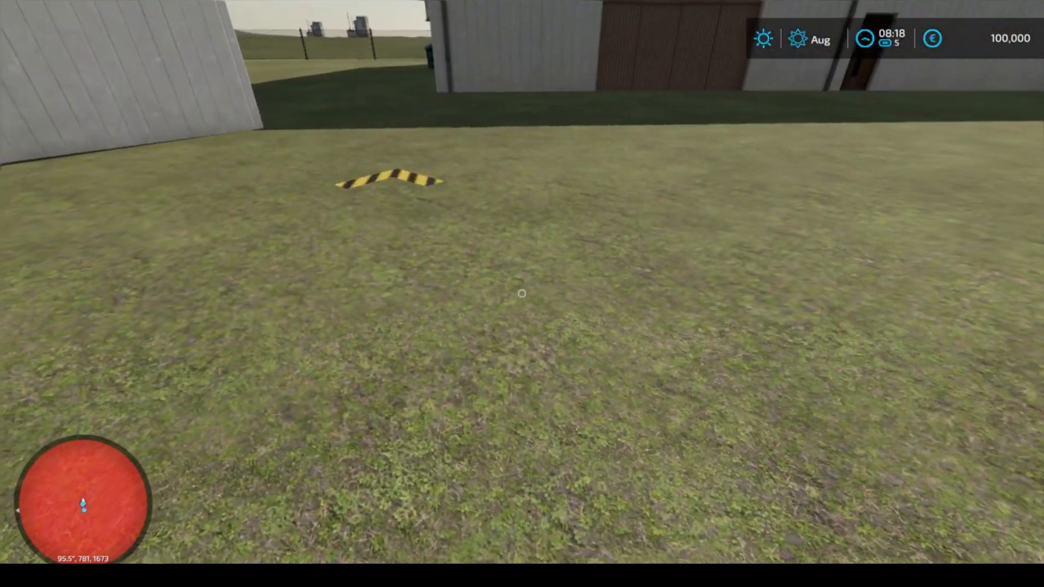
pyautogui.press('w')
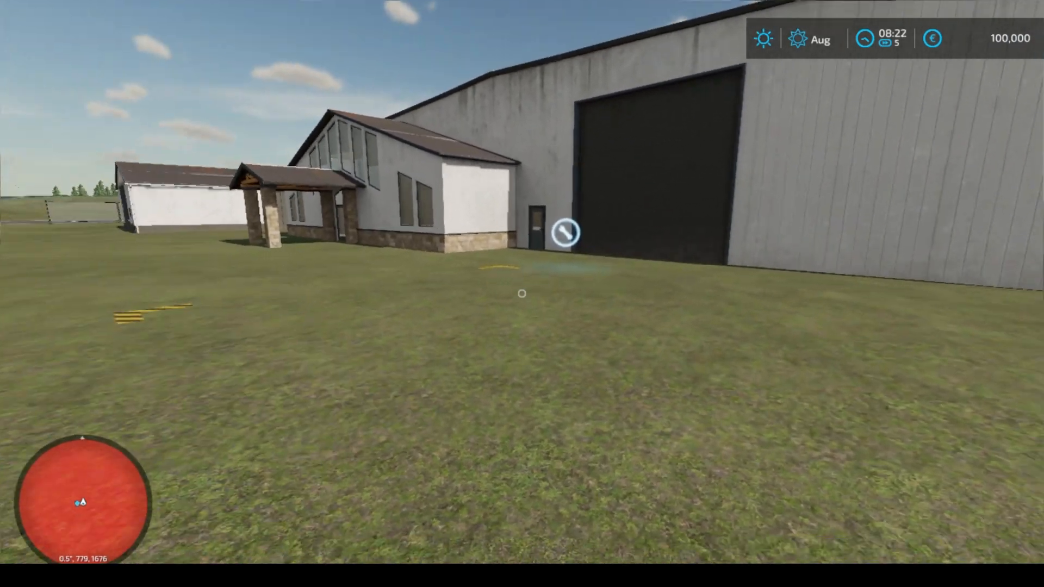
# Check the names of the two shop markers on the map again, and revisit shopItem_sellingStationVehicles.
pyautogui.press('Escape')
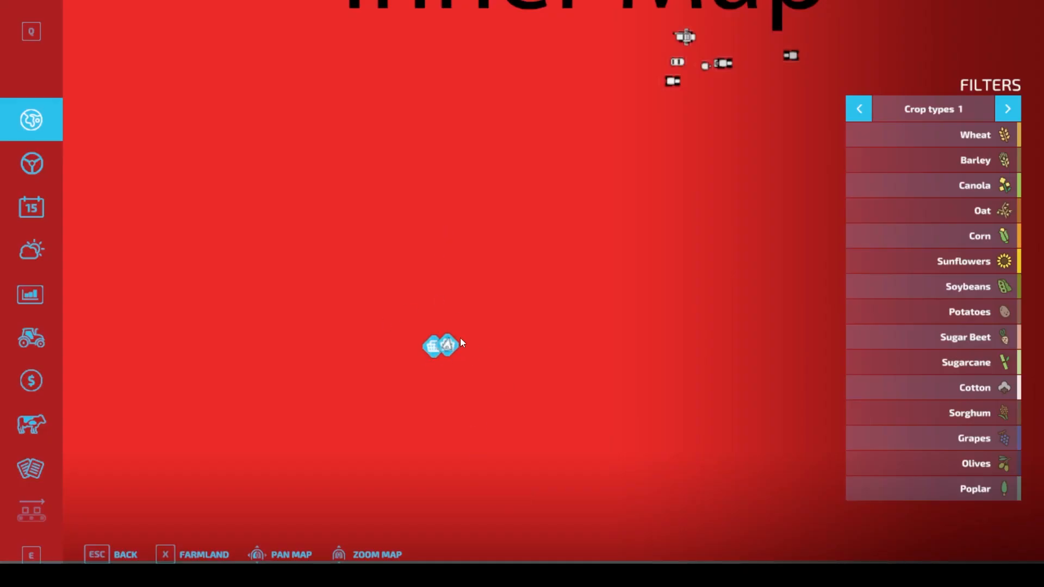
pyautogui.click(432, 347)
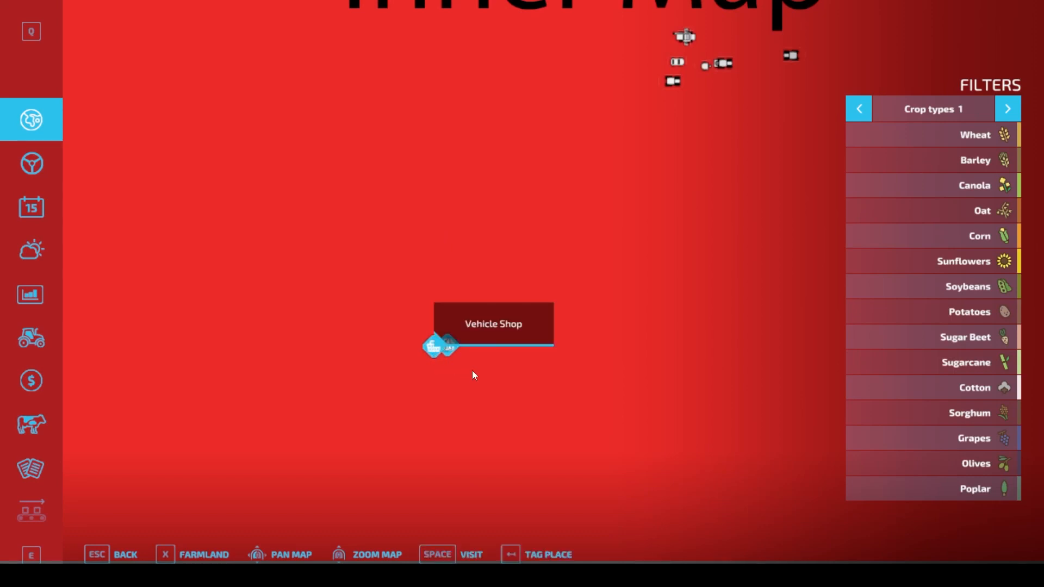
pyautogui.click(451, 346)
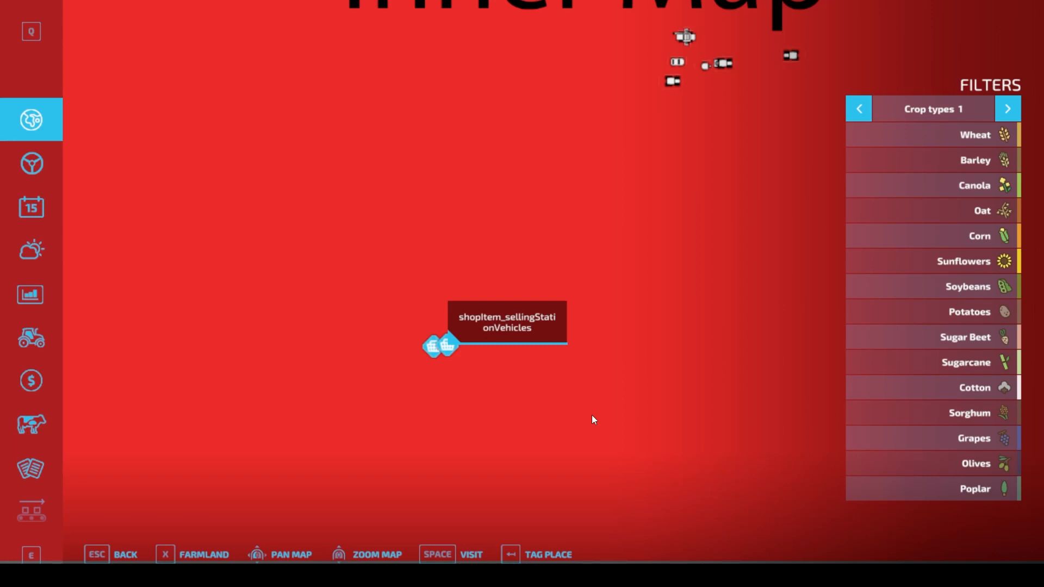
pyautogui.press('space')
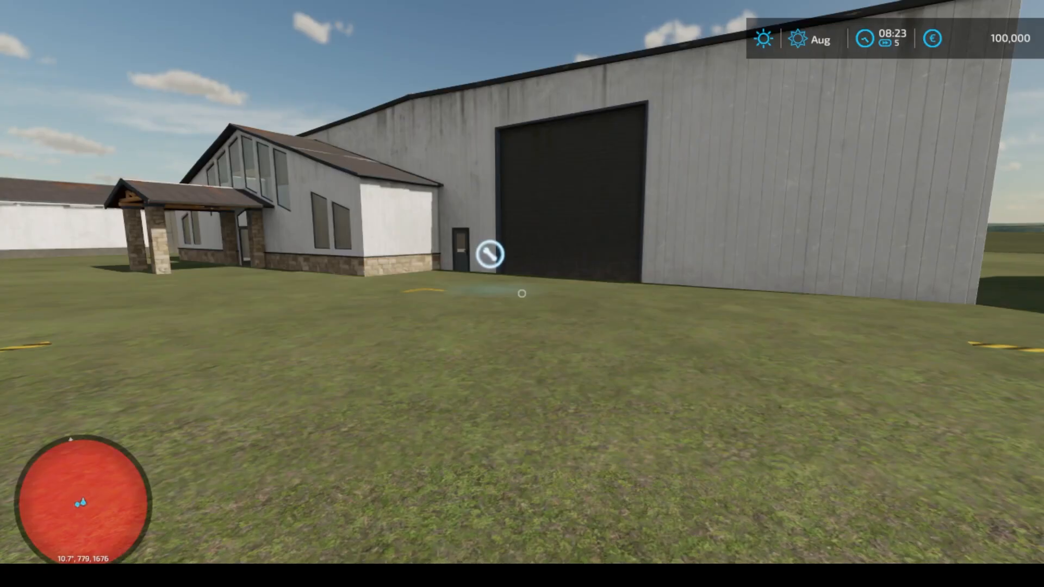
# End the current game without saving and quit Farming Simulator 22 from its main menu.
pyautogui.press('Escape')
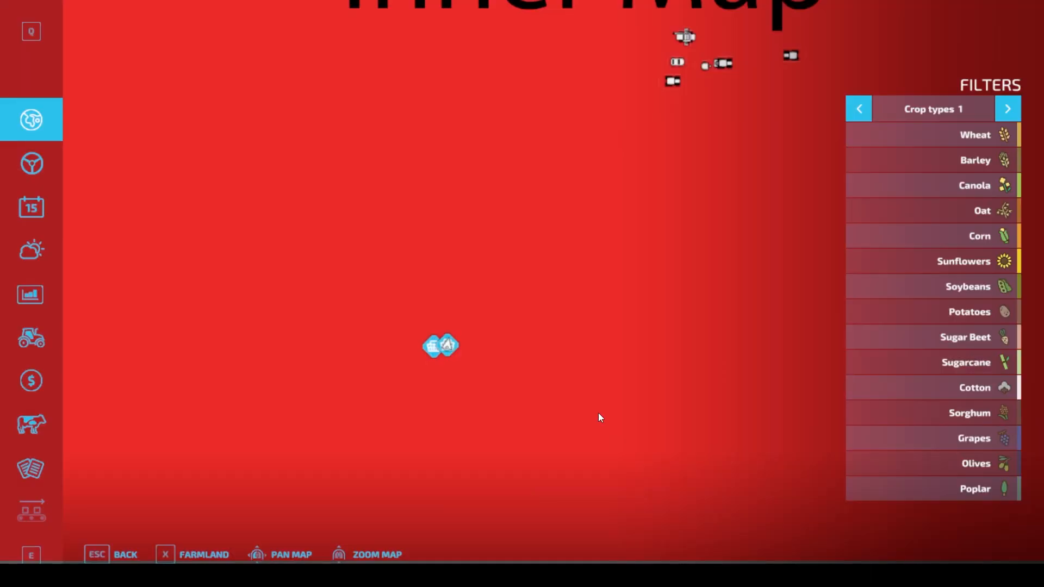
pyautogui.scroll(-1, 33, 478)
pyautogui.click(39, 427)
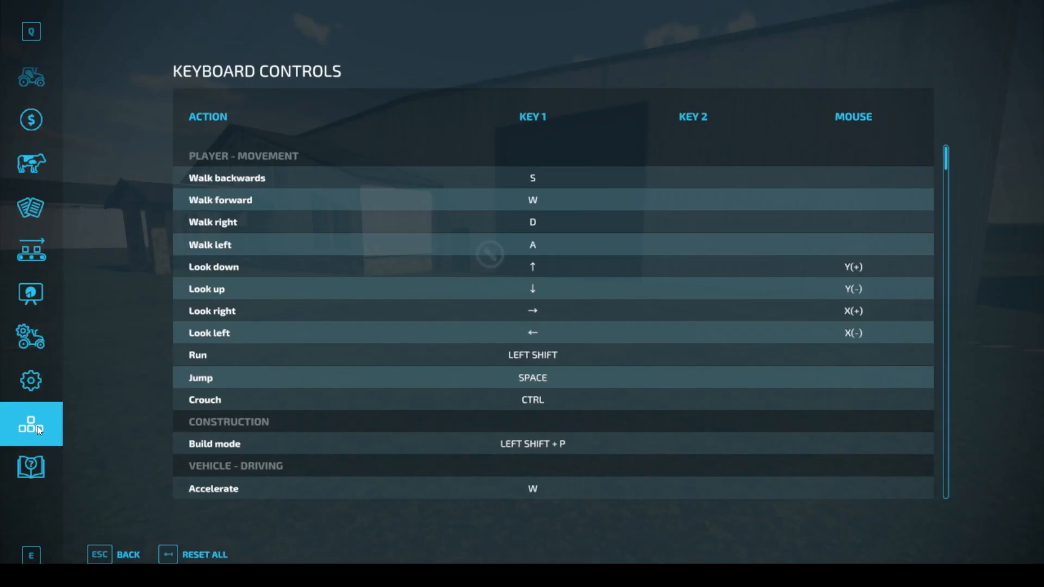
pyautogui.click(31, 341)
pyautogui.click(329, 555)
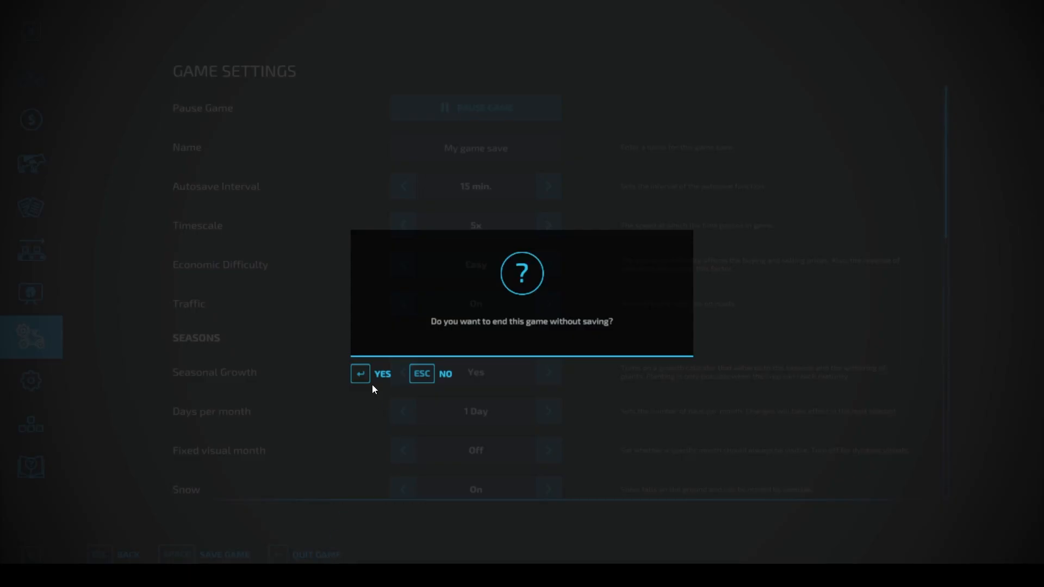
pyautogui.press('Return')
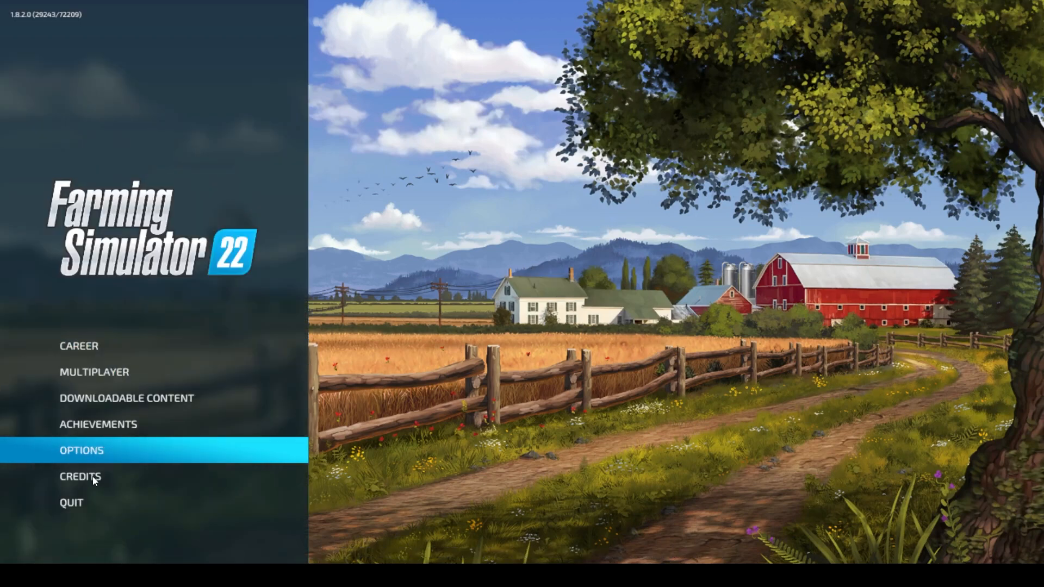
pyautogui.click(116, 503)
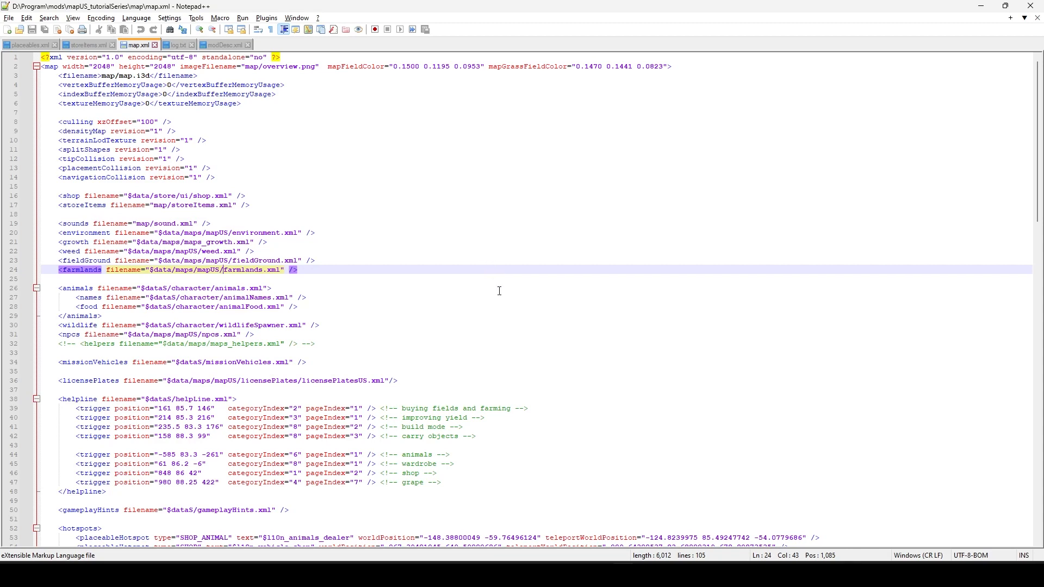
# Switch to File Explorer and open sellingStationVehicles.xml from the lizard placeables' sellingStationVehicles folder in Notepad++.
pyautogui.scroll(-2, 511, 339)
pyautogui.scroll(2, 517, 364)
pyautogui.moveTo(503, 575)
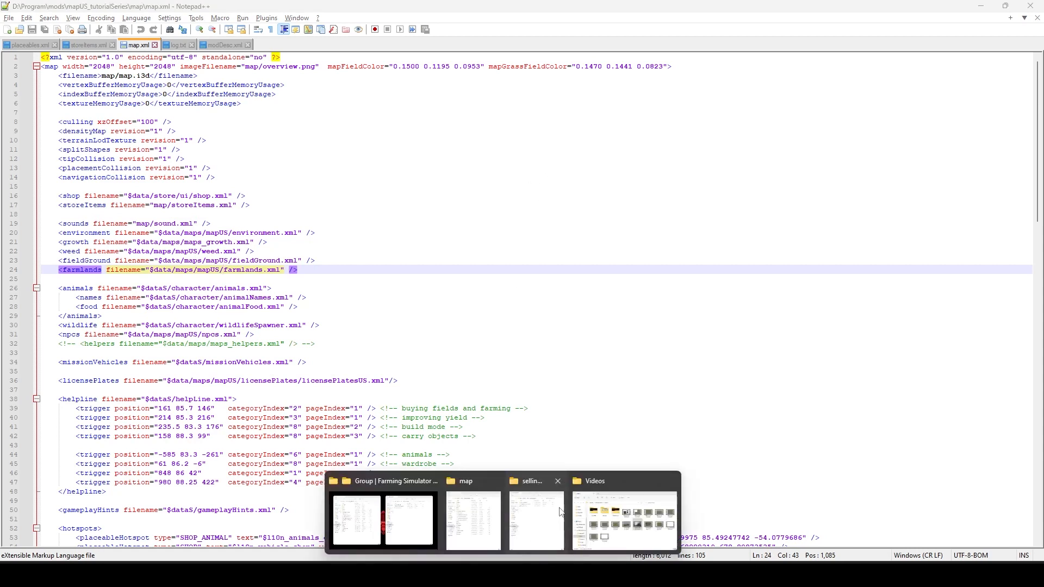
pyautogui.click(536, 514)
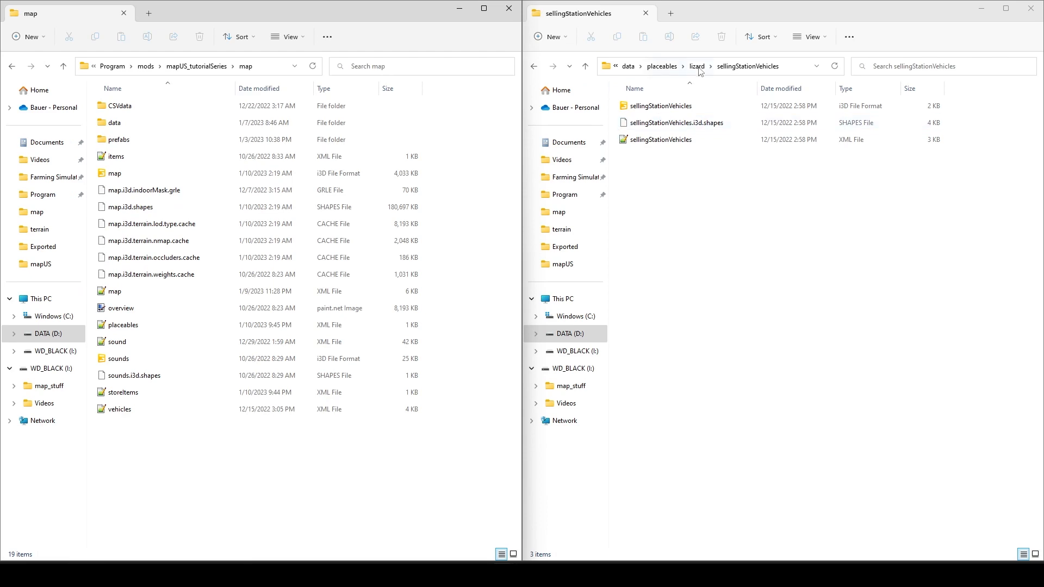
pyautogui.doubleClick(677, 143)
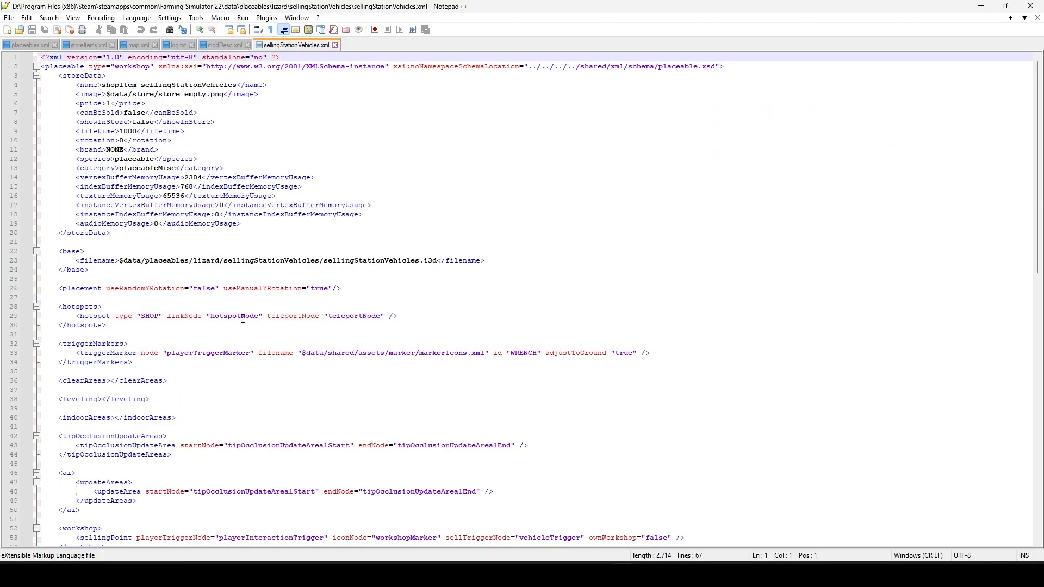
# Remove the SHOP hotspot line from the hotspots section of sellingStationVehicles.xml and save the file.
pyautogui.moveTo(242, 319); pyautogui.dragTo(247, 326)
pyautogui.click(480, 319)
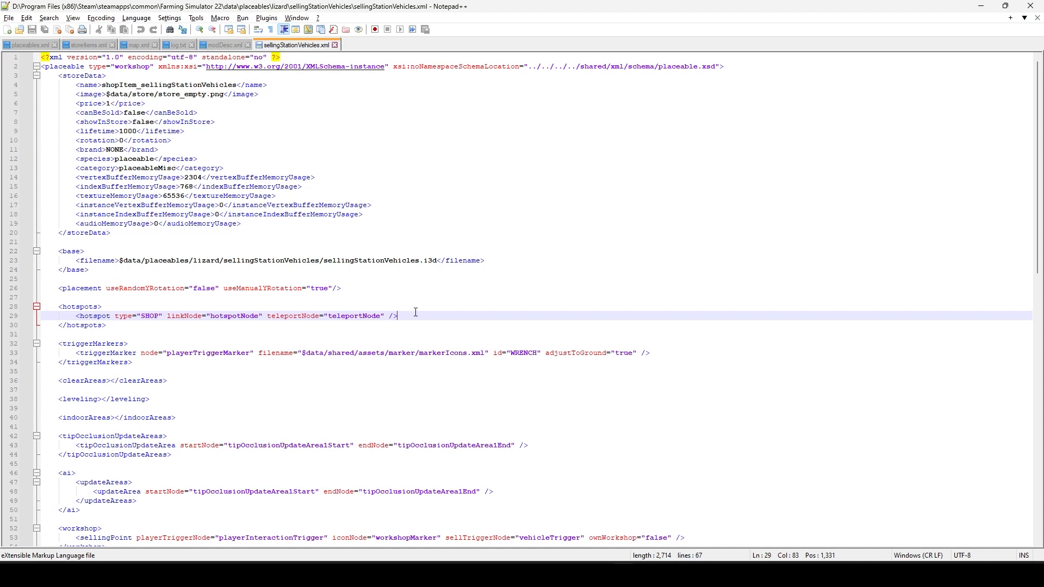
pyautogui.hotkey('shift', 'Up')
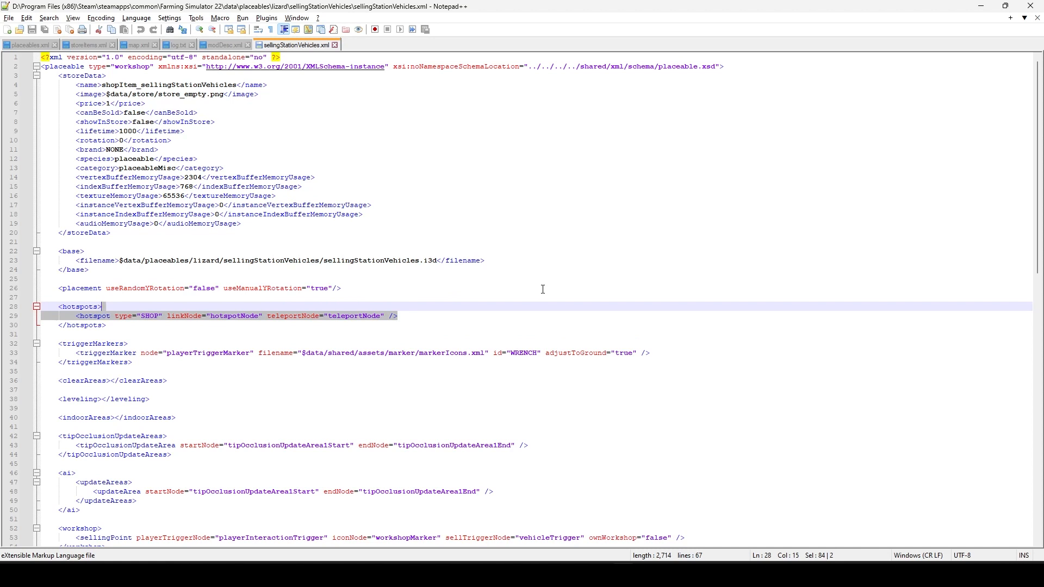
pyautogui.press('Delete')
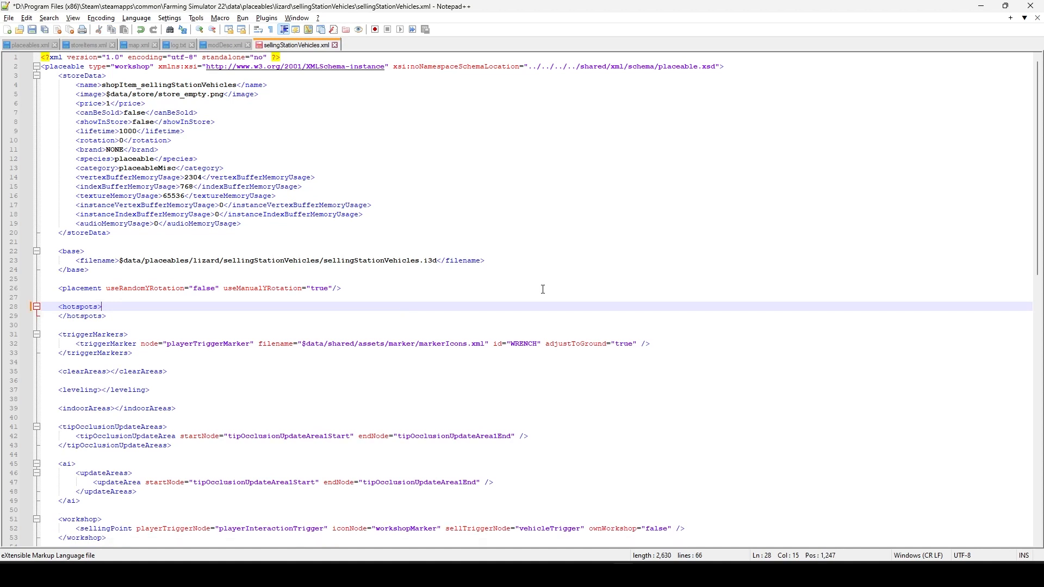
pyautogui.hotkey('ctrl', 's')
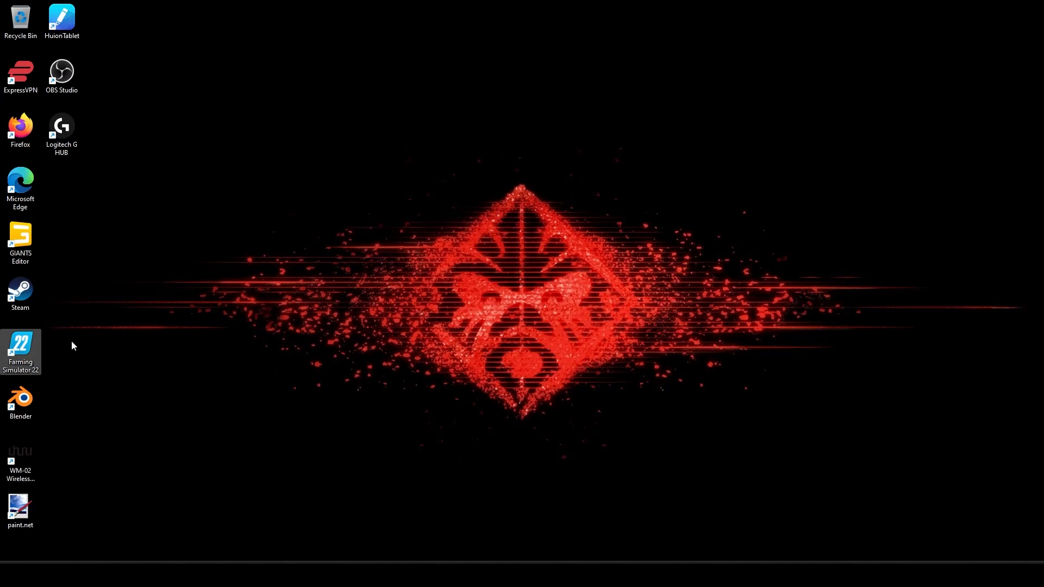
# Switch to Farming Simulator 22 and begin a New Farmer career in the first empty save slot.
pyautogui.doubleClick(35, 348)
pyautogui.doubleClick(29, 354)
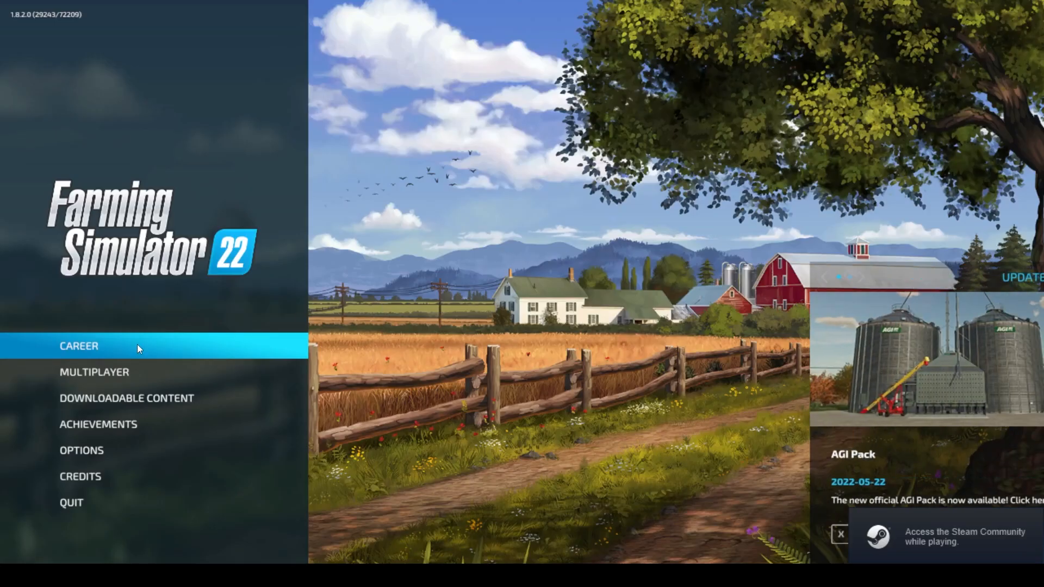
pyautogui.click(95, 354)
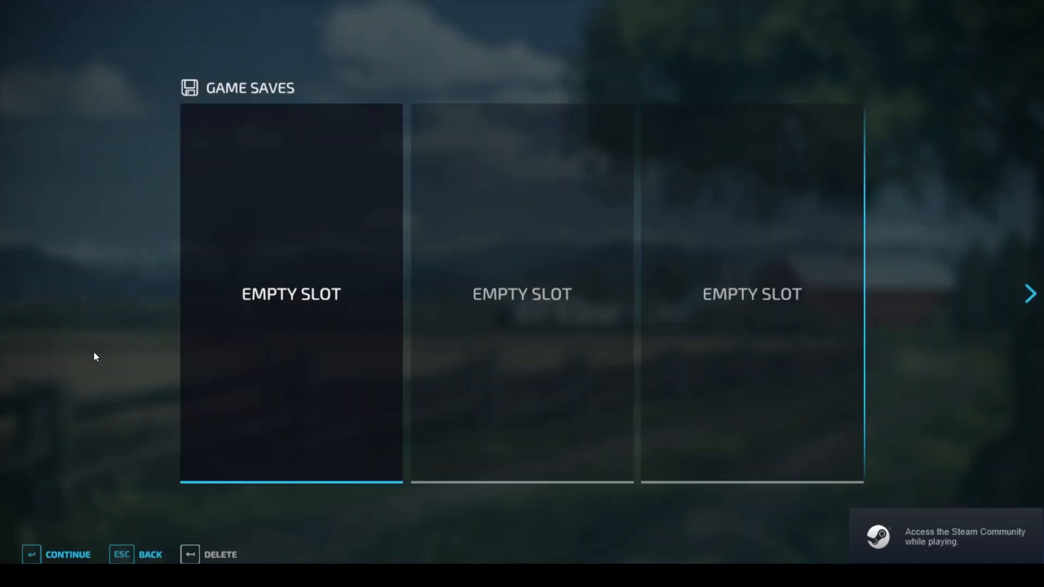
pyautogui.click(283, 324)
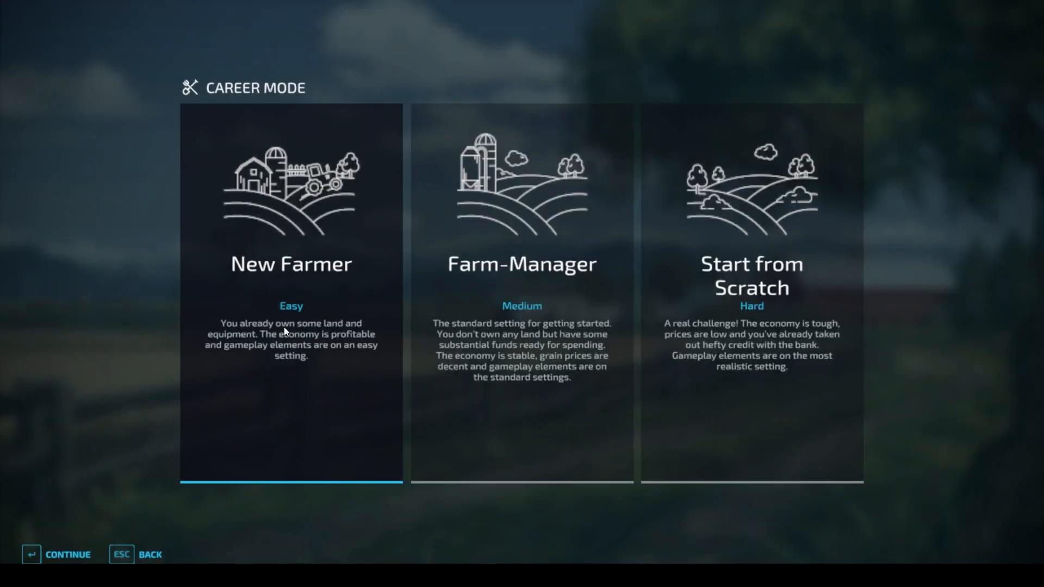
pyautogui.click(283, 327)
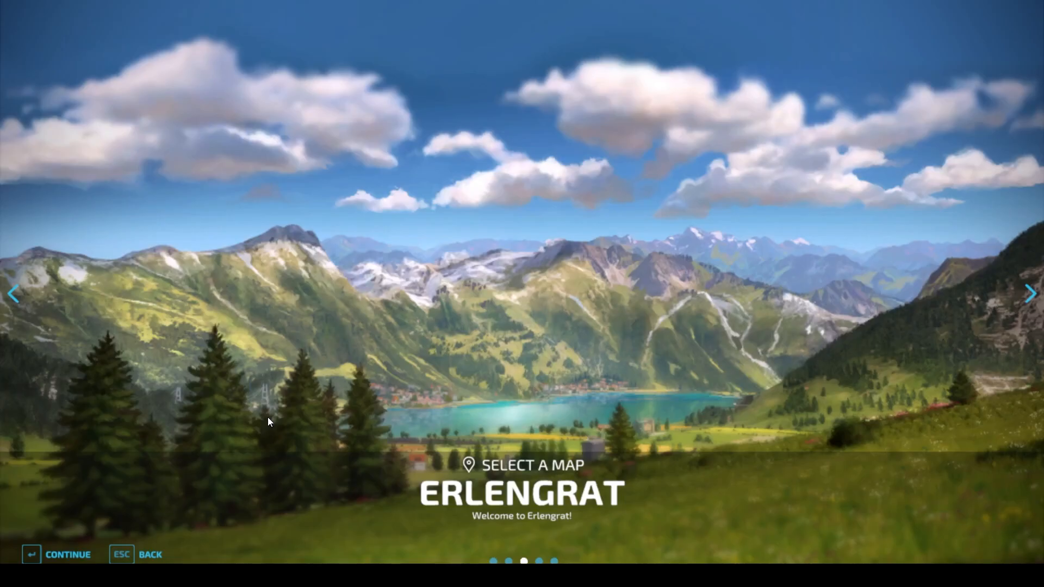
# Choose the Tutorial map and start the game with all listed mods and DLC enabled.
pyautogui.press('Right')
pyautogui.press('Right')
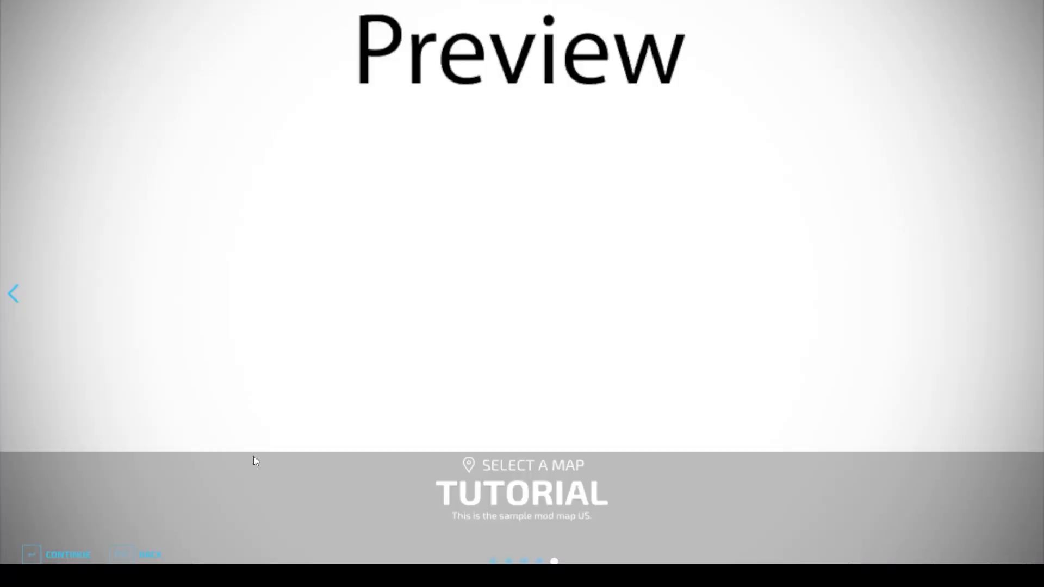
pyautogui.click(40, 547)
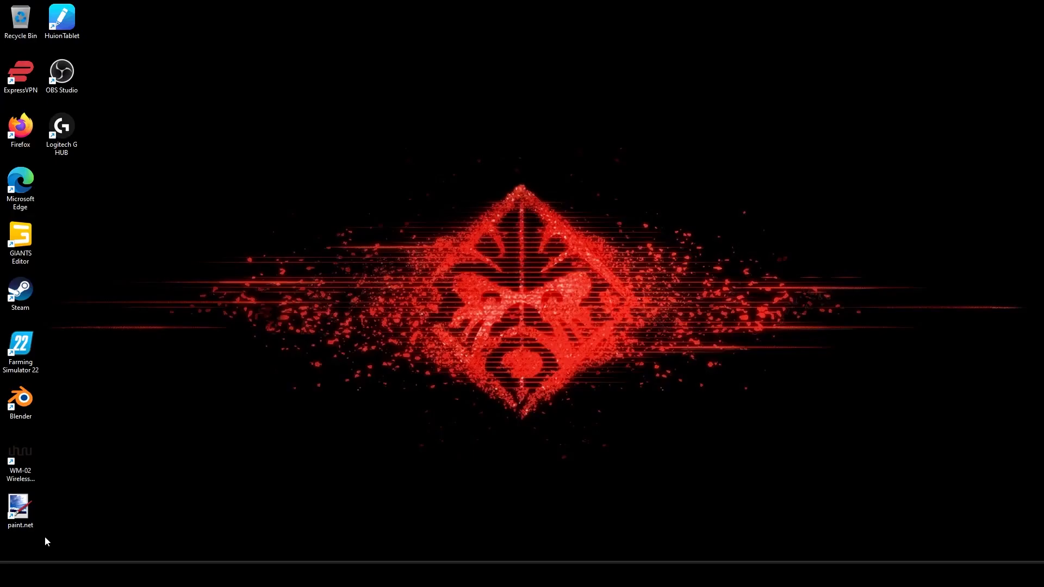
pyautogui.click(527, 574)
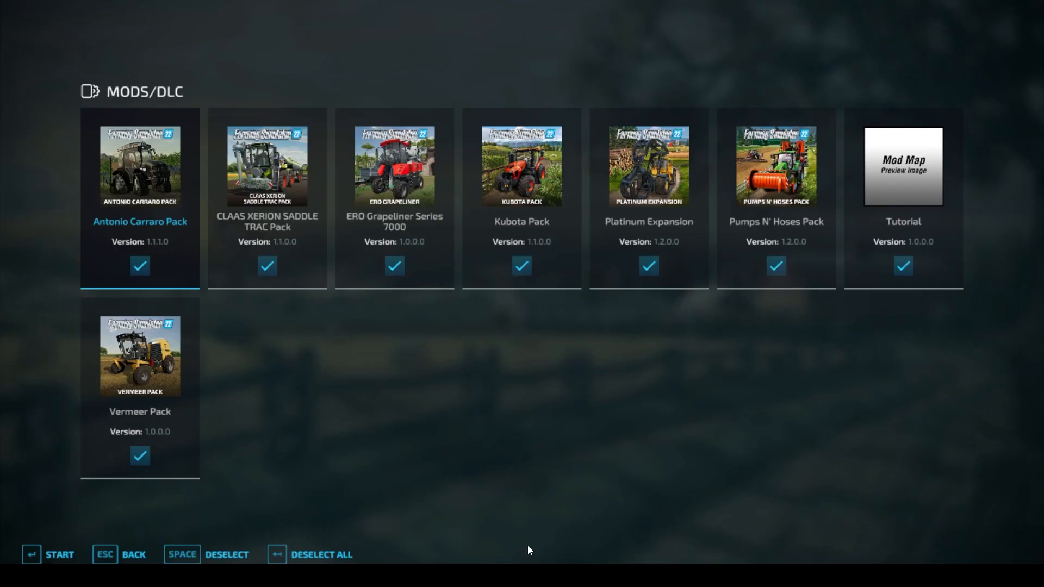
pyautogui.click(72, 559)
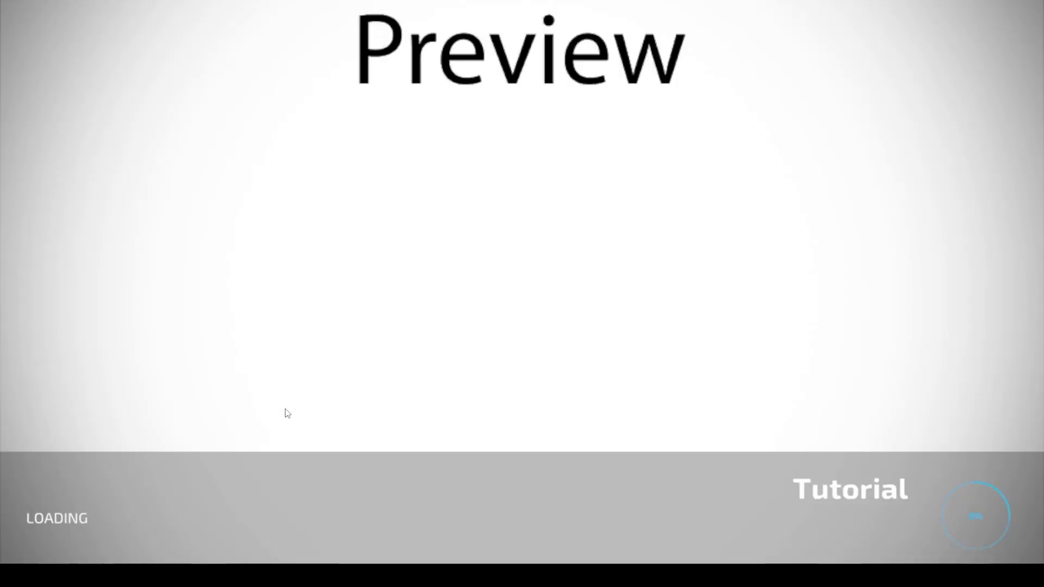
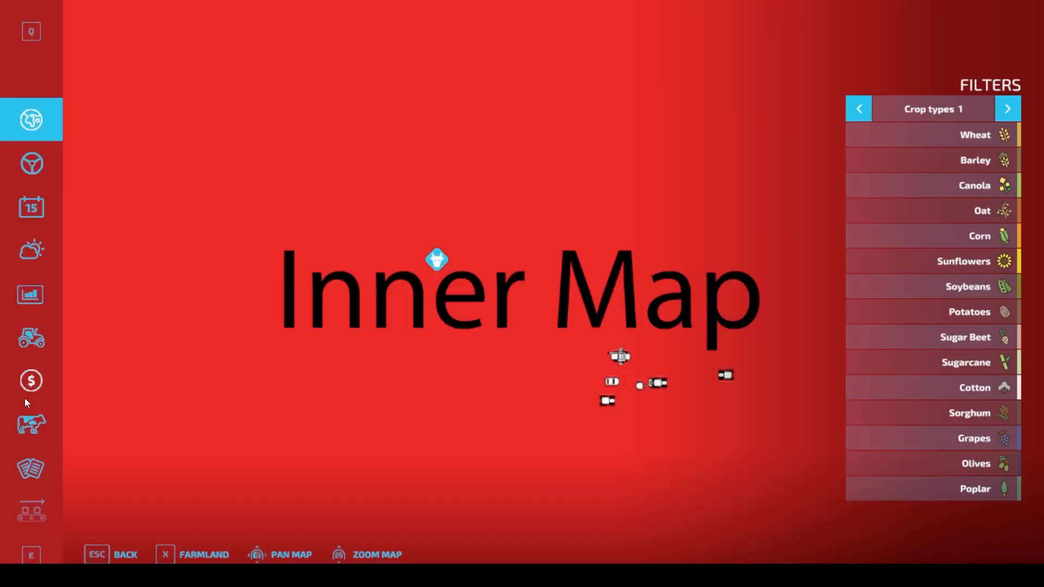
# Visit the Vehicle Shop from its map marker and walk over to the vehicle selling station's wrench trigger.
pyautogui.moveTo(396, 439); pyautogui.dragTo(475, 150)
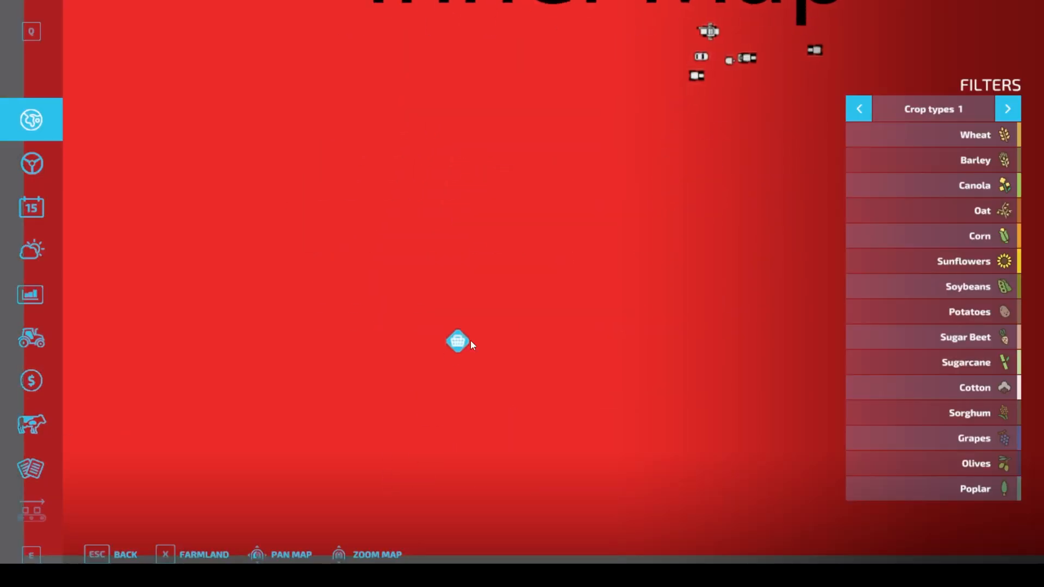
pyautogui.click(456, 341)
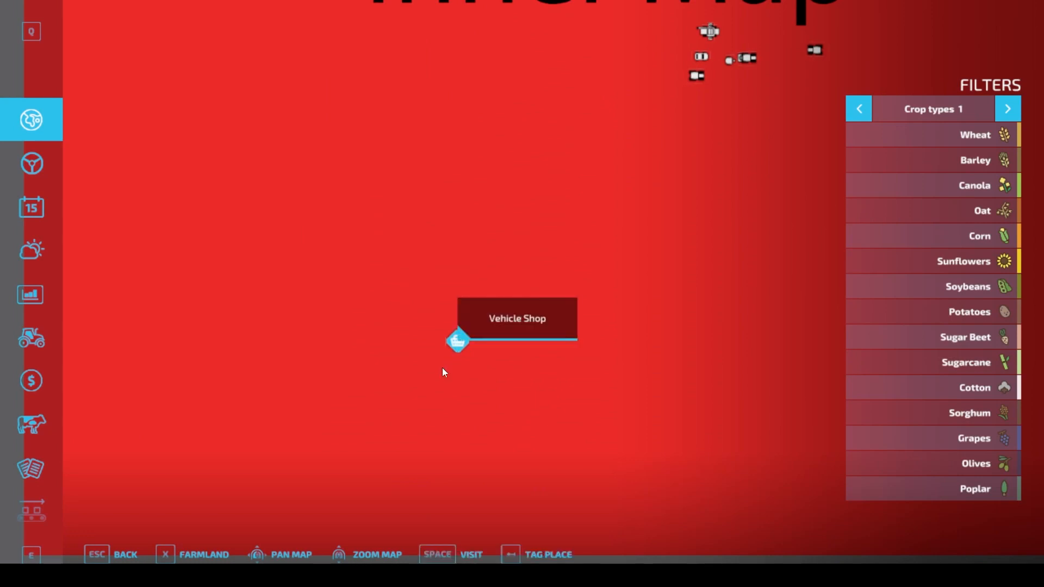
pyautogui.press('space')
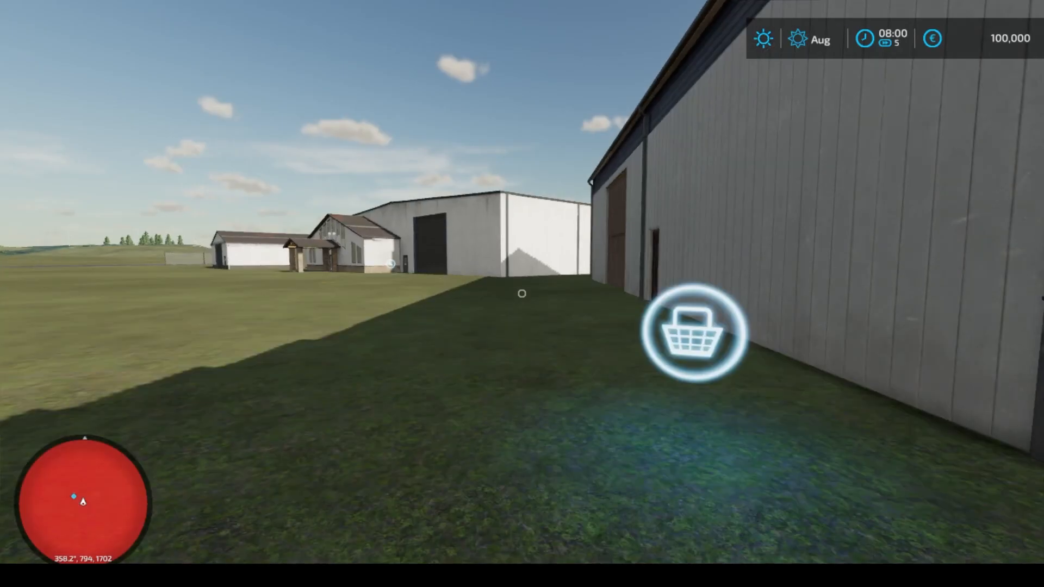
pyautogui.press('w')
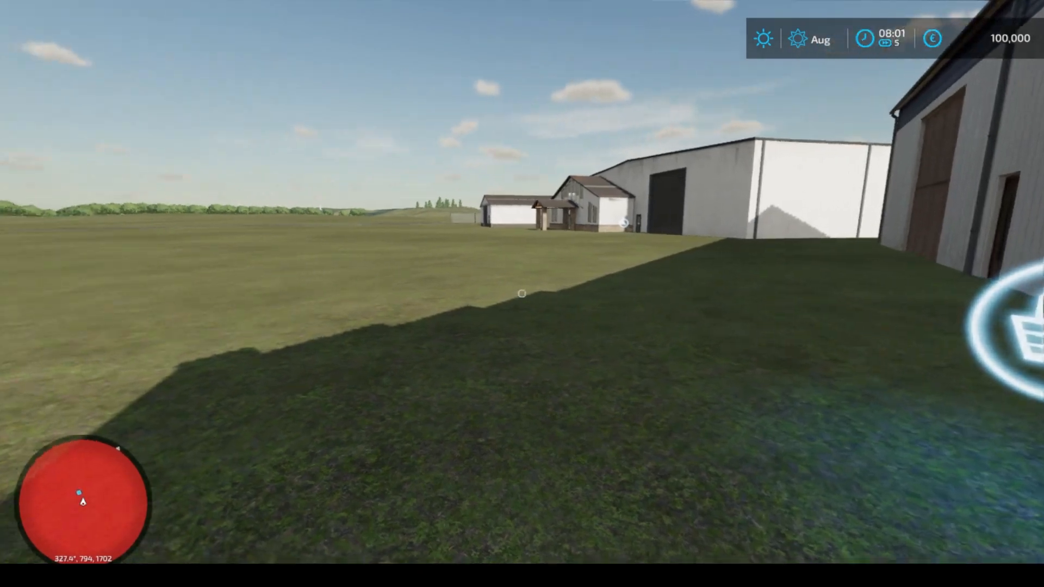
pyautogui.press('w')
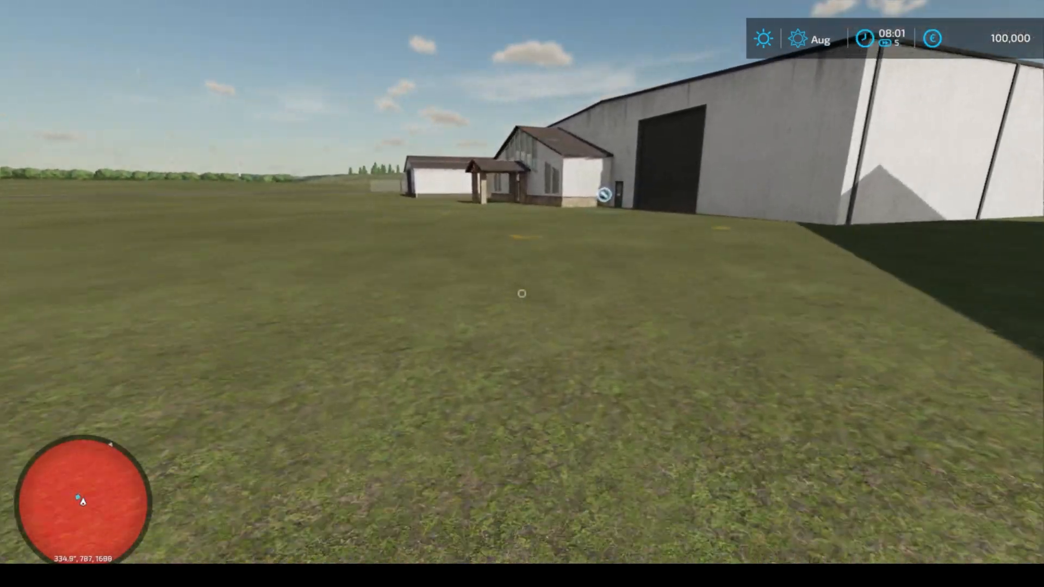
pyautogui.press('w')
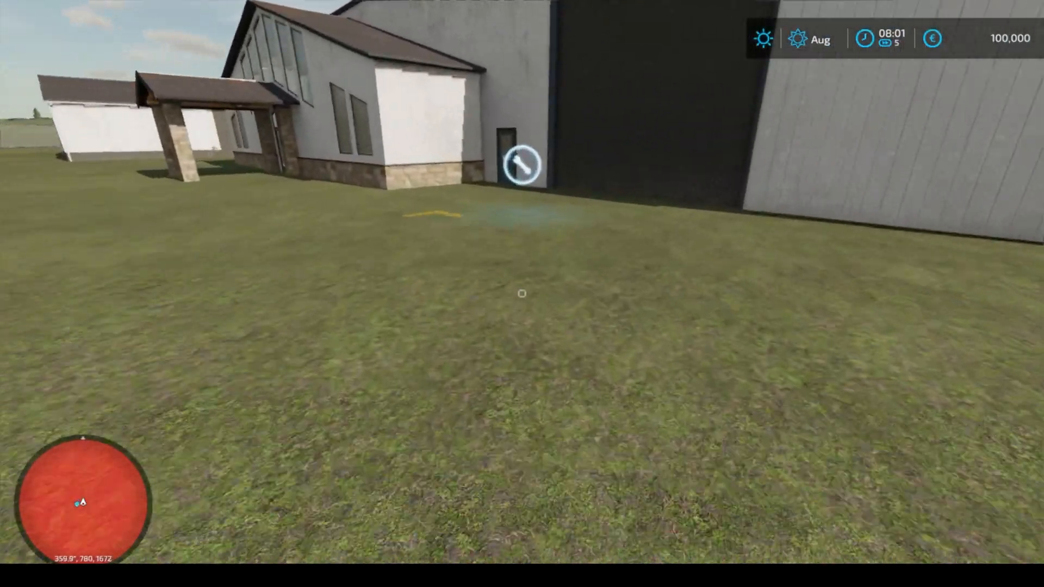
pyautogui.press('w')
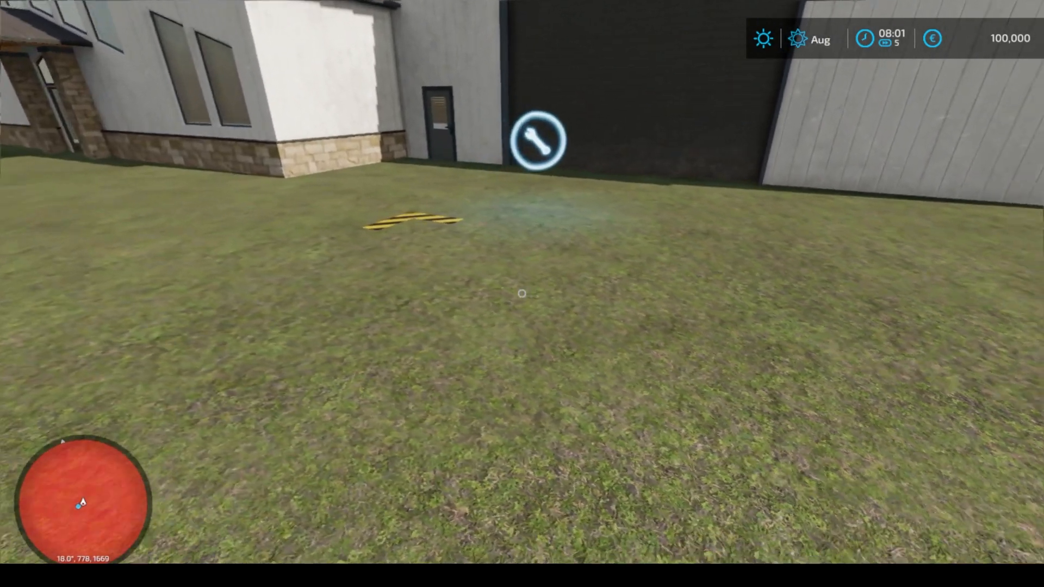
# End the test game without saving and quit Farming Simulator 22 from its main menu.
pyautogui.press('Escape')
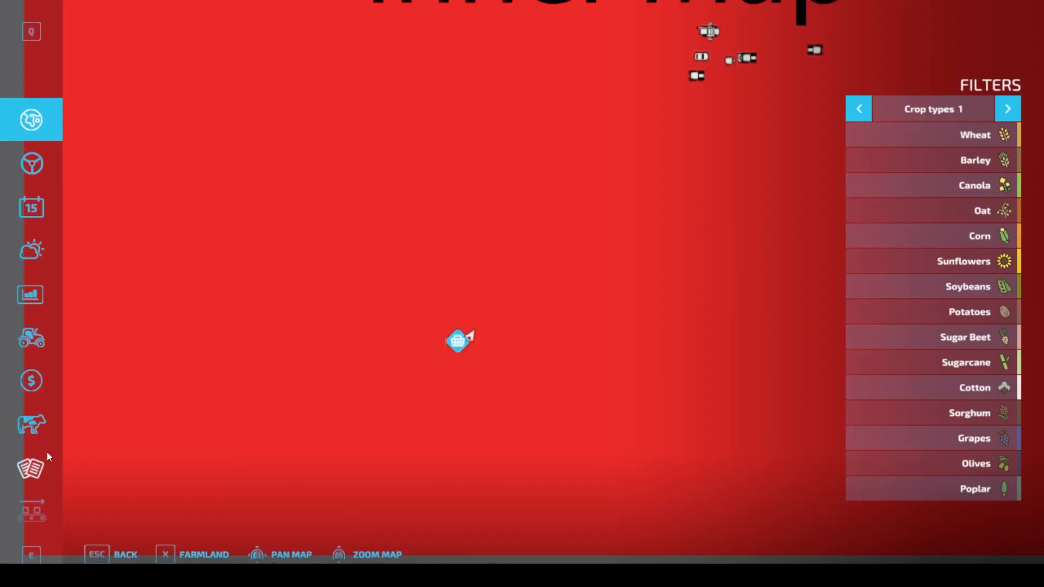
pyautogui.scroll(-2, 40, 474)
pyautogui.click(35, 500)
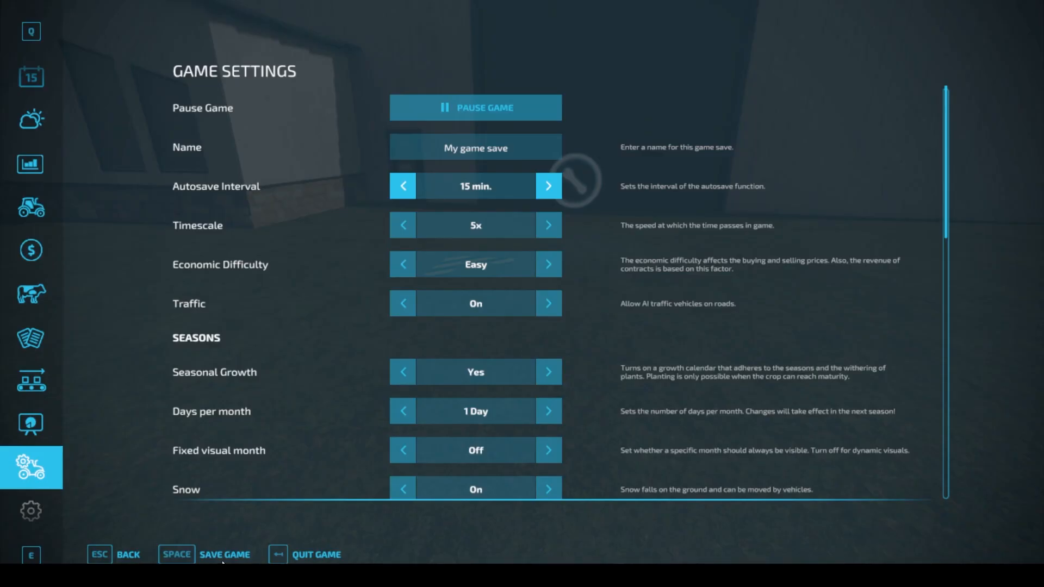
pyautogui.click(298, 554)
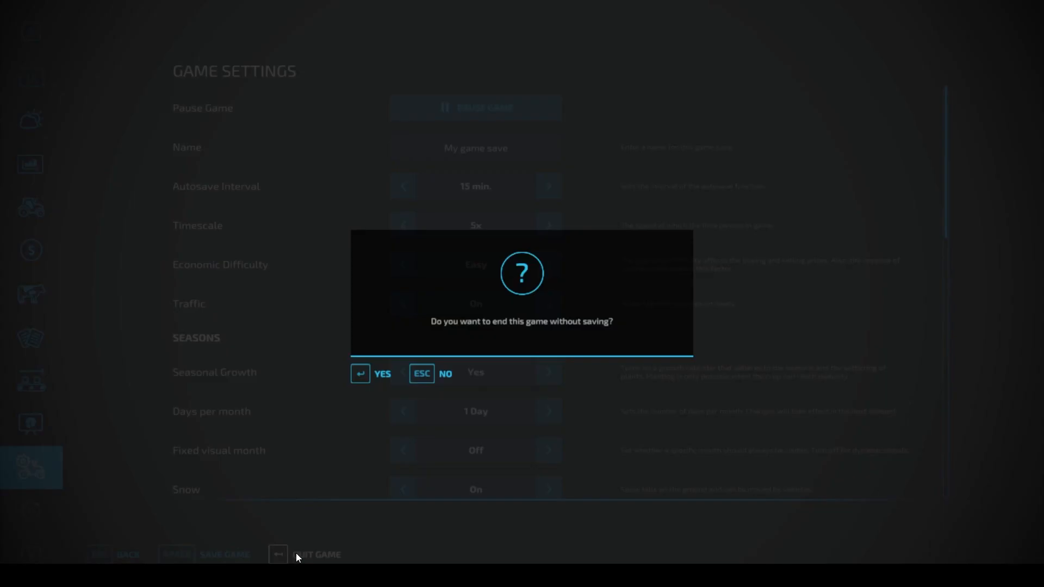
pyautogui.click(356, 382)
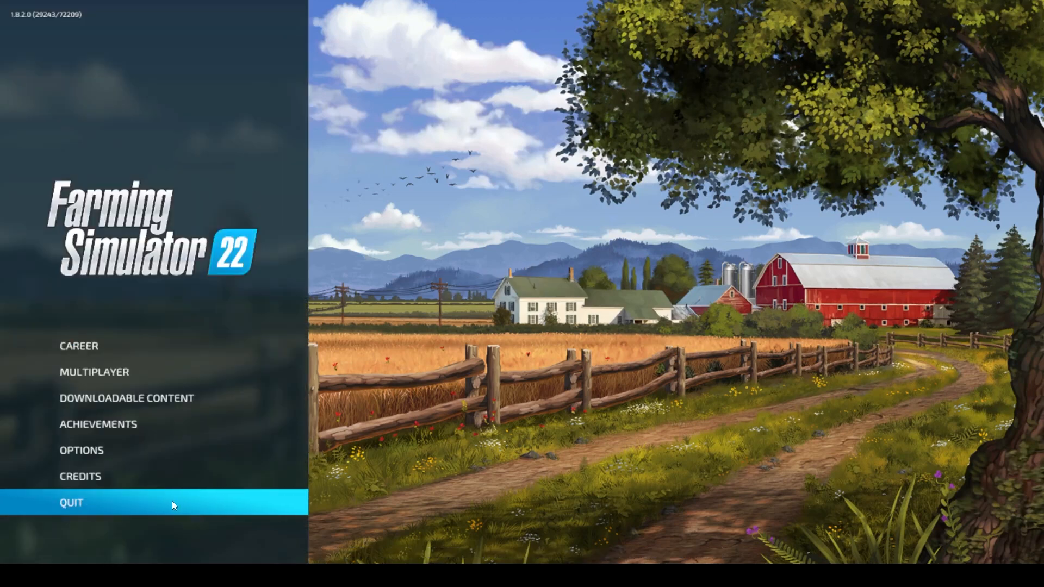
pyautogui.click(171, 502)
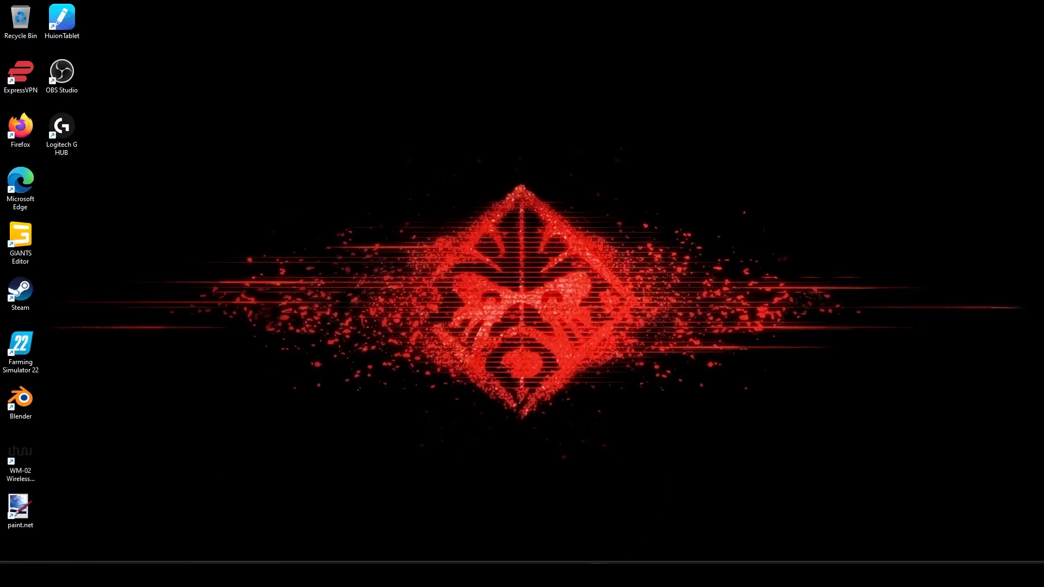
# Switch to Notepad++, restore the removed SHOP hotspot line in sellingStationVehicles.xml, and save the file.
pyautogui.click(618, 558)
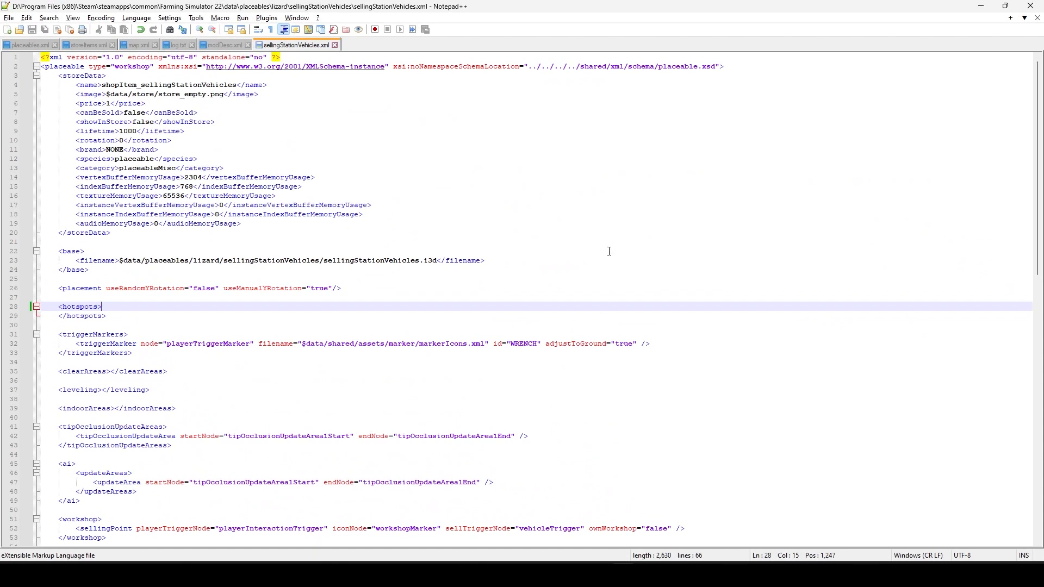
pyautogui.write('<hotspot type="SHOP" linkNode="hotspotNode" teleportNode="teleportNode" />')
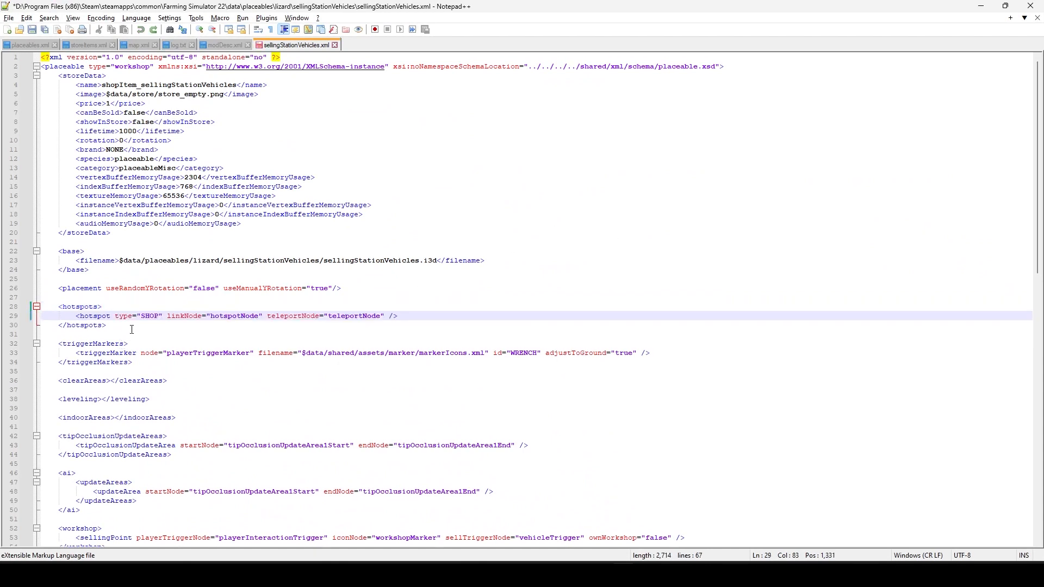
pyautogui.click(160, 314)
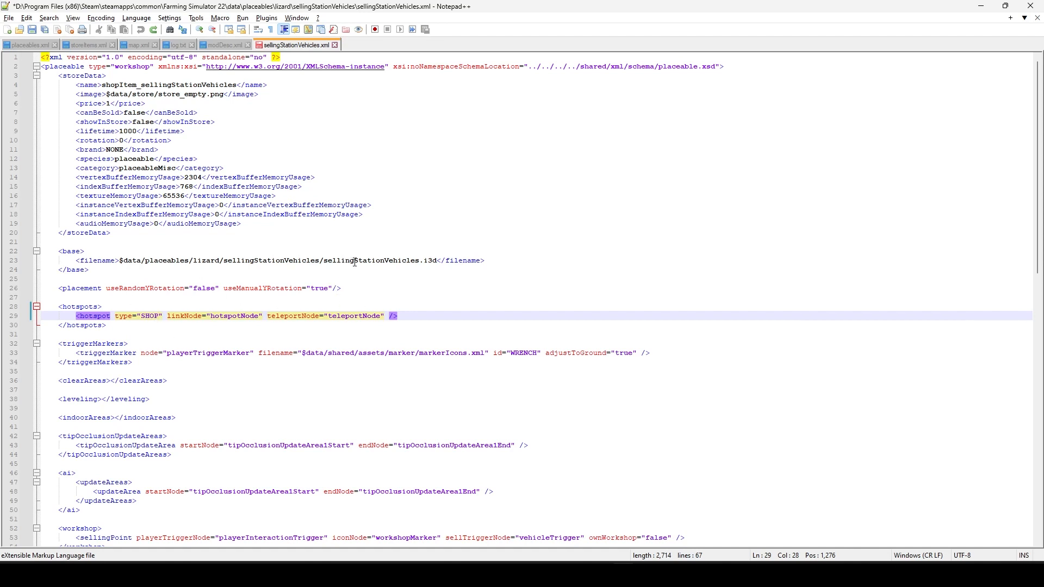
pyautogui.hotkey('ctrl', 's')
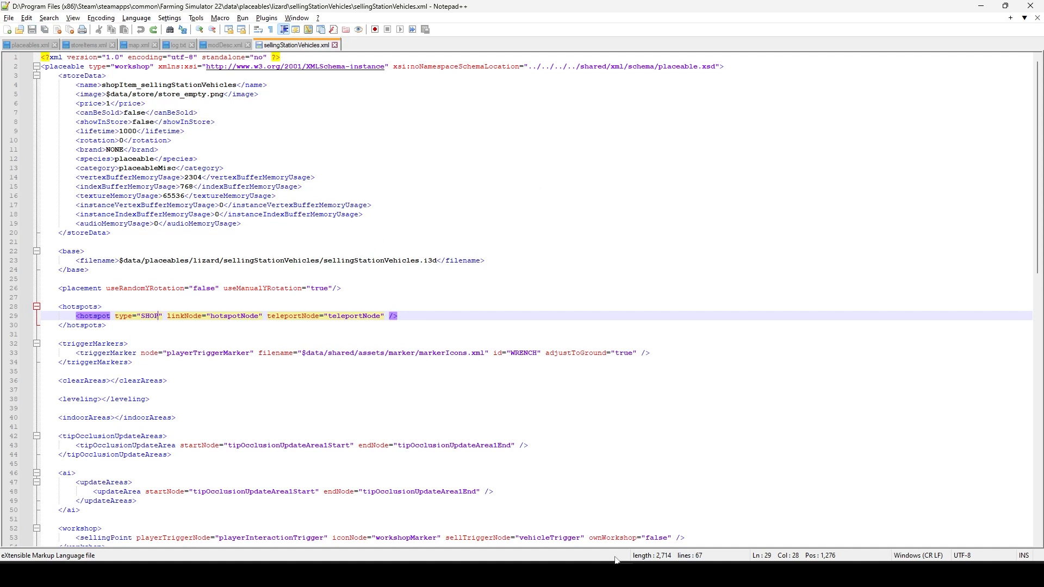
# Switch to File Explorer, open workshop.xml from the lizard placeables' workshop folder in Notepad++, and look through its upper sections.
pyautogui.click(503, 575)
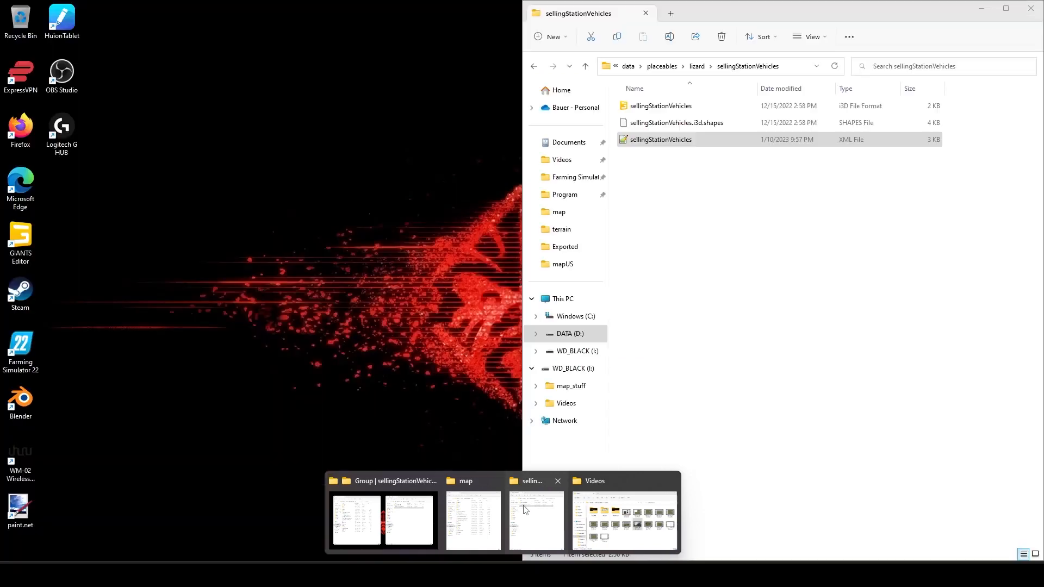
pyautogui.click(537, 519)
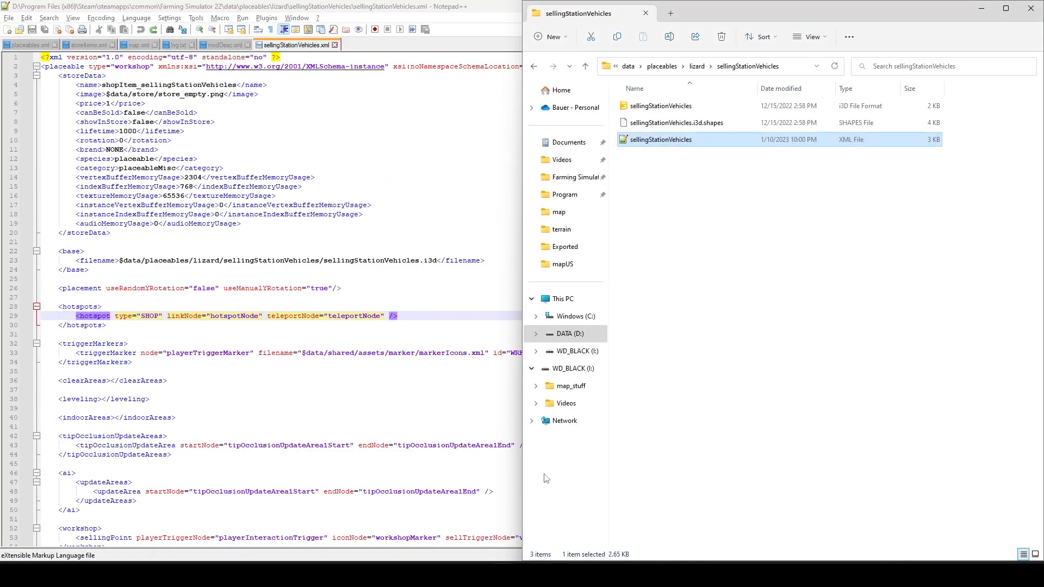
pyautogui.click(697, 66)
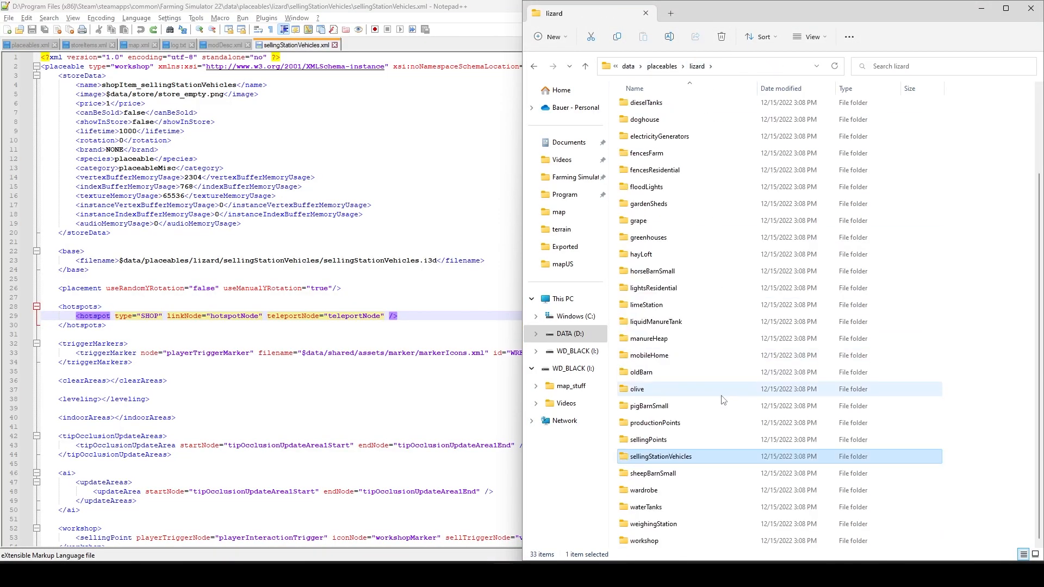
pyautogui.click(659, 542)
pyautogui.doubleClick(659, 541)
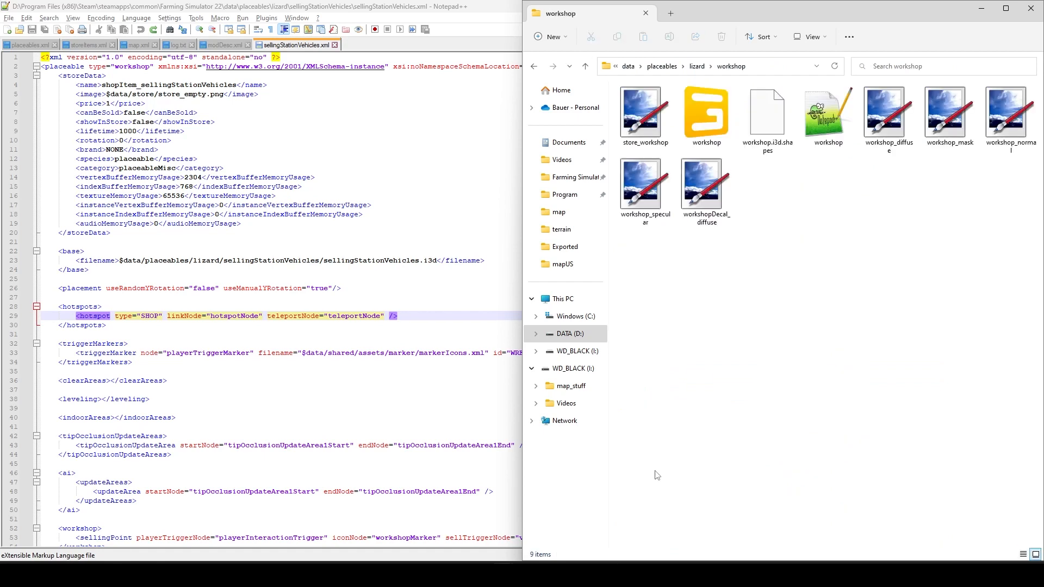
pyautogui.doubleClick(819, 121)
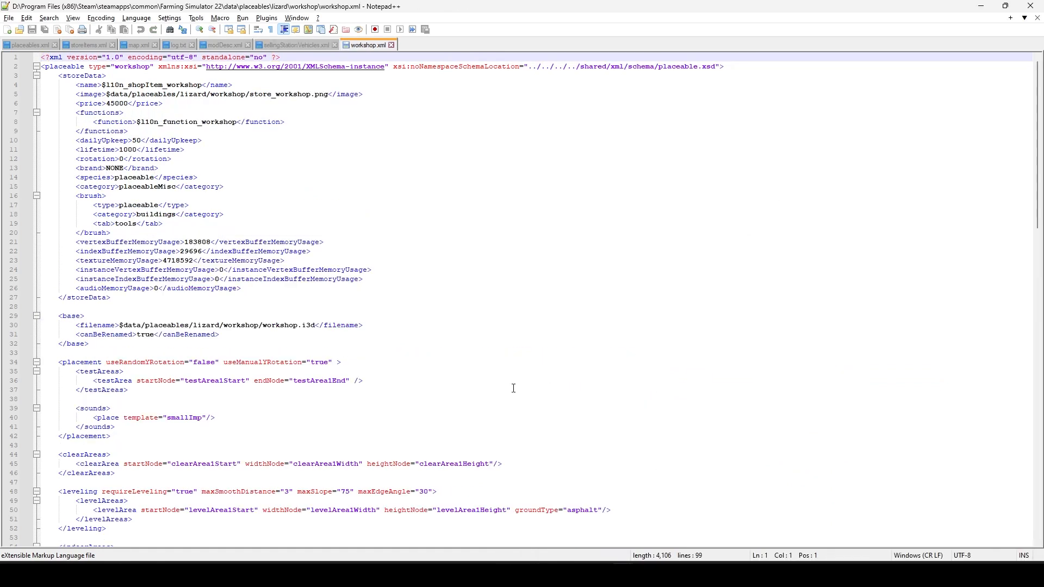
pyautogui.scroll(-2, 502, 396)
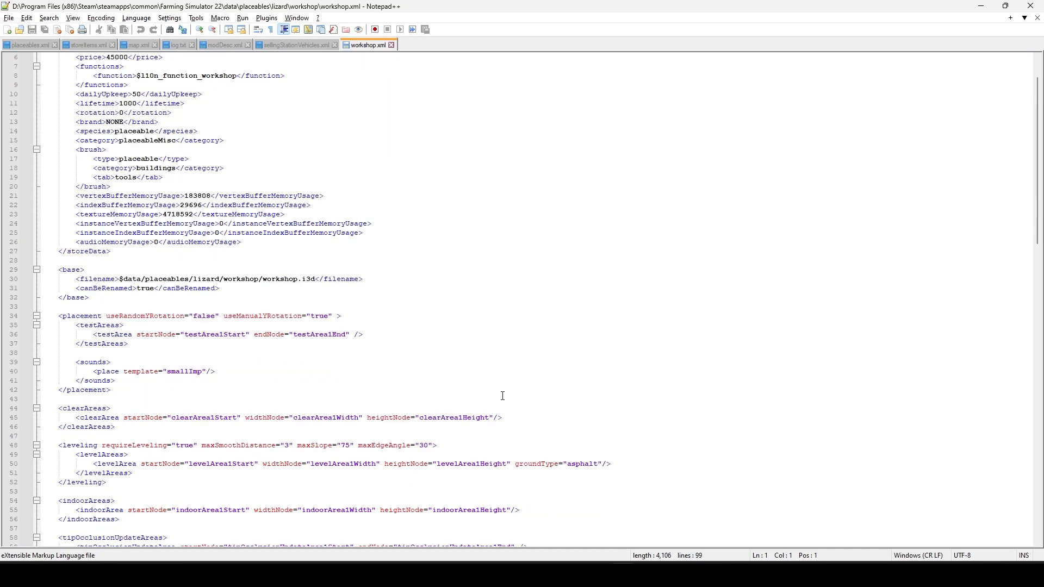
# Examine the trigger marker, SHOP hotspot and sellingPoint entries in workshop.xml, and close the file.
pyautogui.scroll(-3, 502, 396)
pyautogui.scroll(-6, 502, 396)
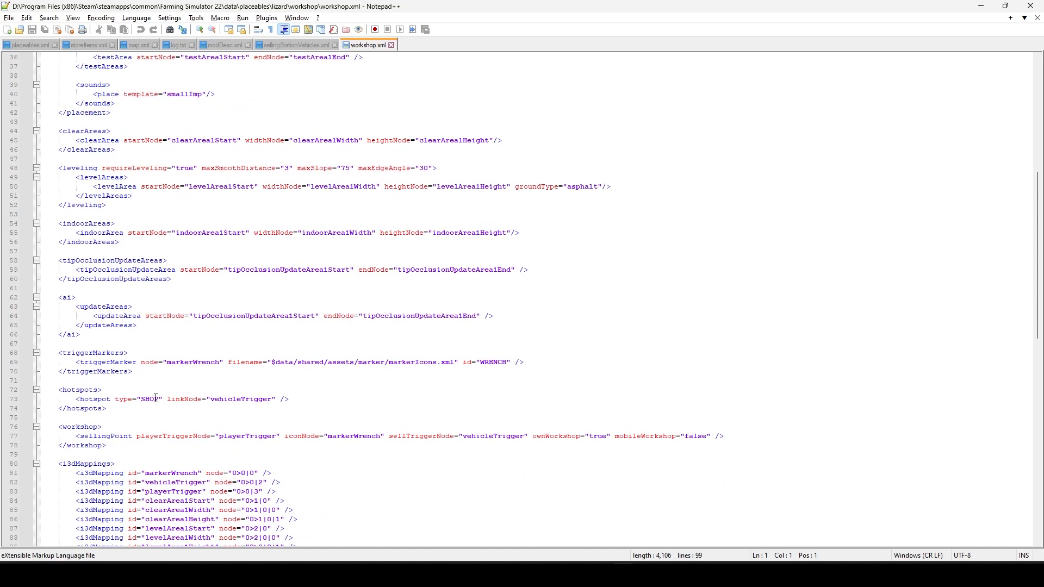
pyautogui.click(155, 399)
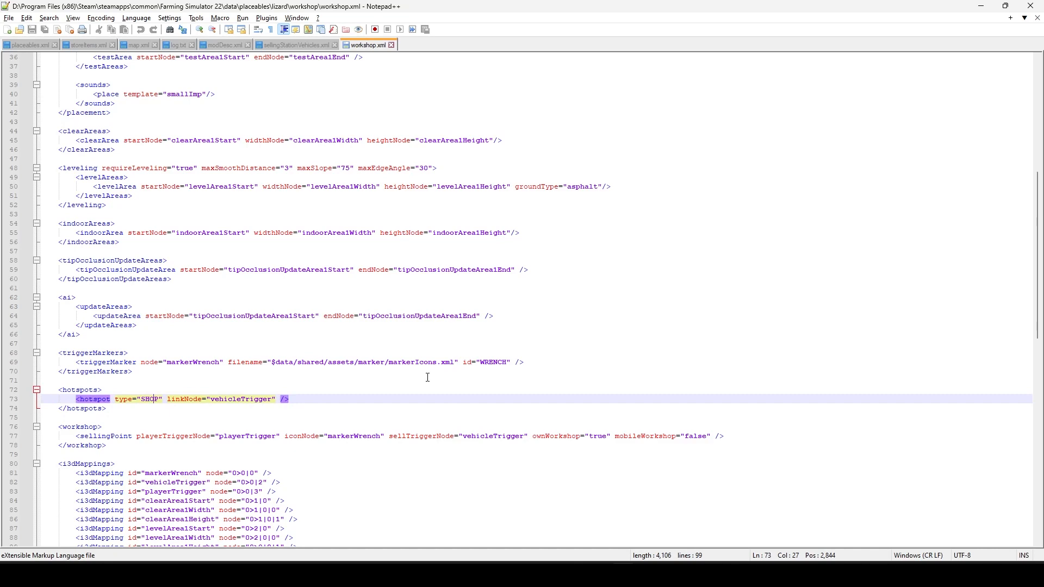
pyautogui.scroll(2, 427, 377)
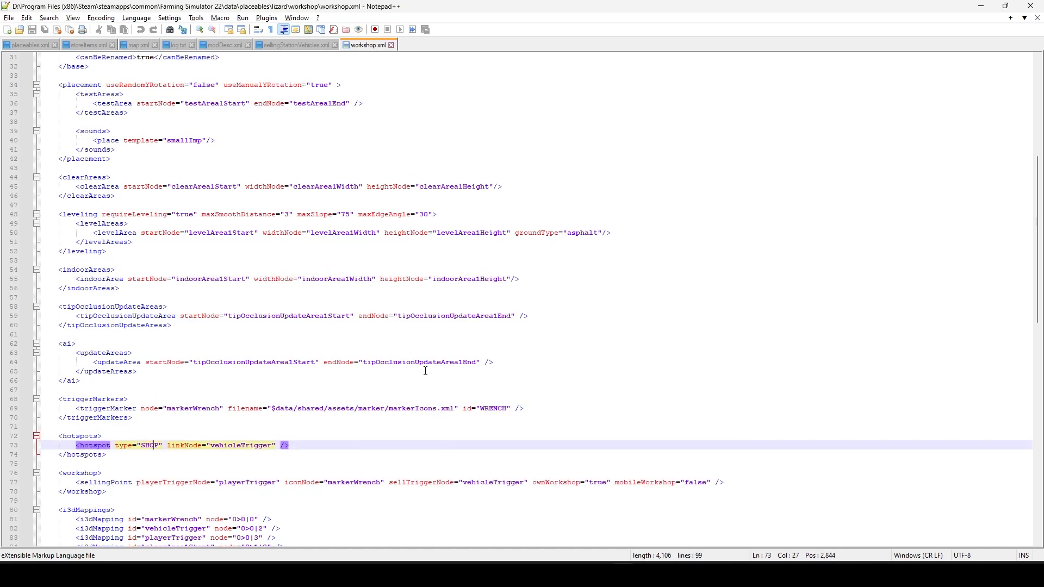
pyautogui.scroll(10, 425, 371)
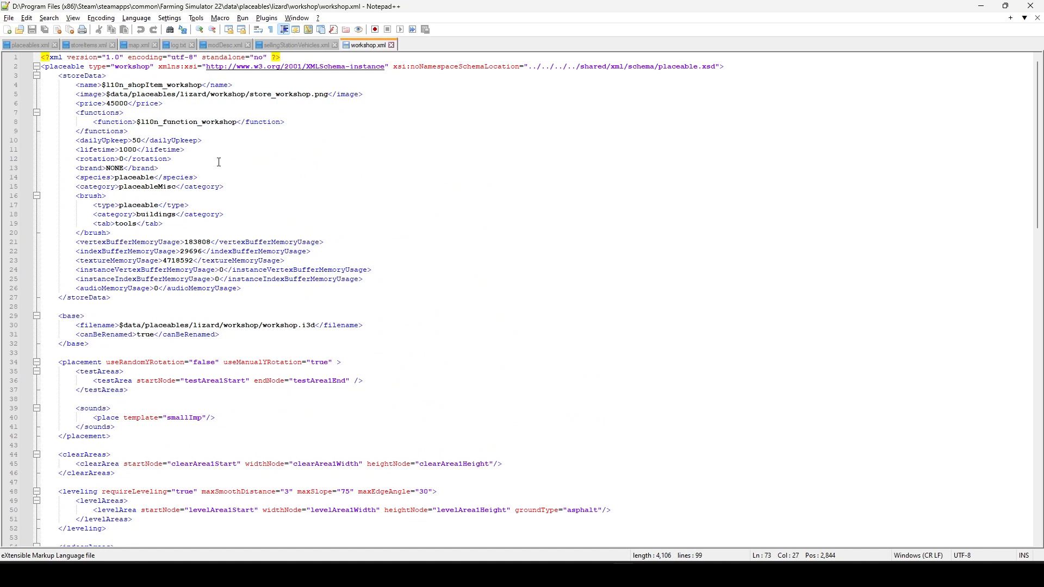
pyautogui.click(391, 45)
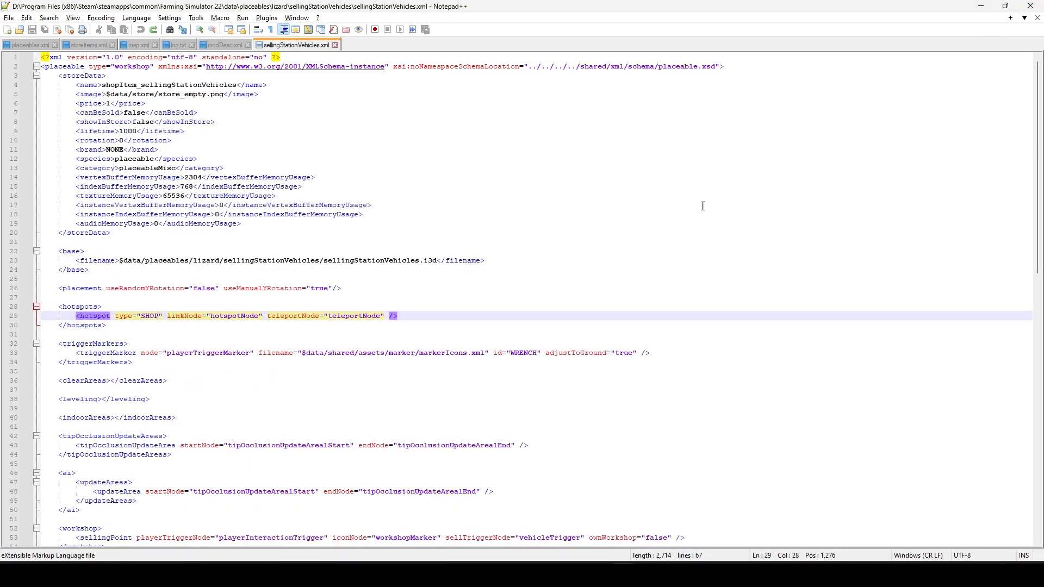
# Switch to GIANTS Editor and examine the dealer buildings and ground marker around the sellingStationVehicles placeholder.
pyautogui.moveTo(608, 560)
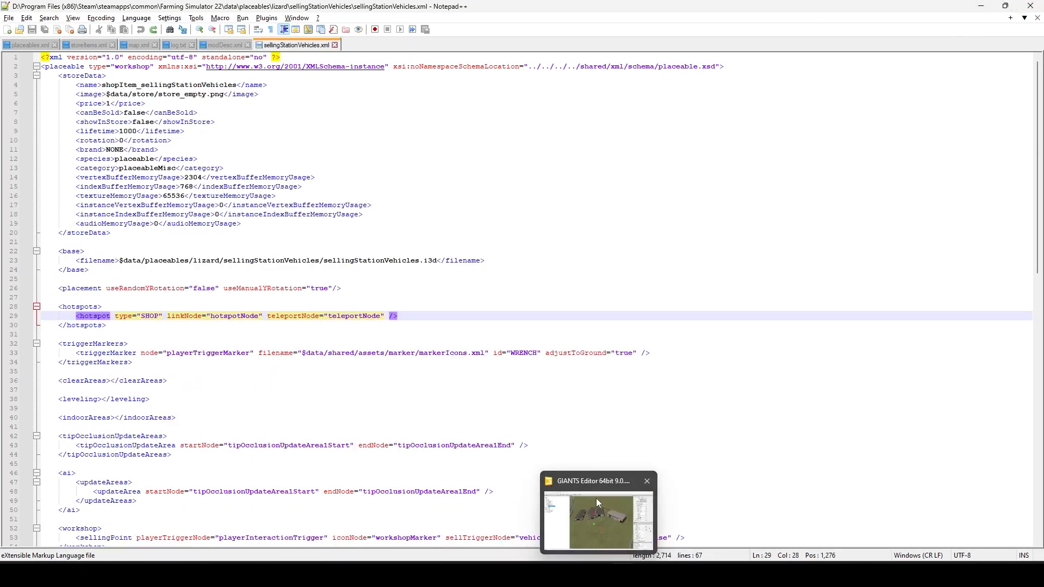
pyautogui.click(580, 495)
pyautogui.moveTo(609, 575)
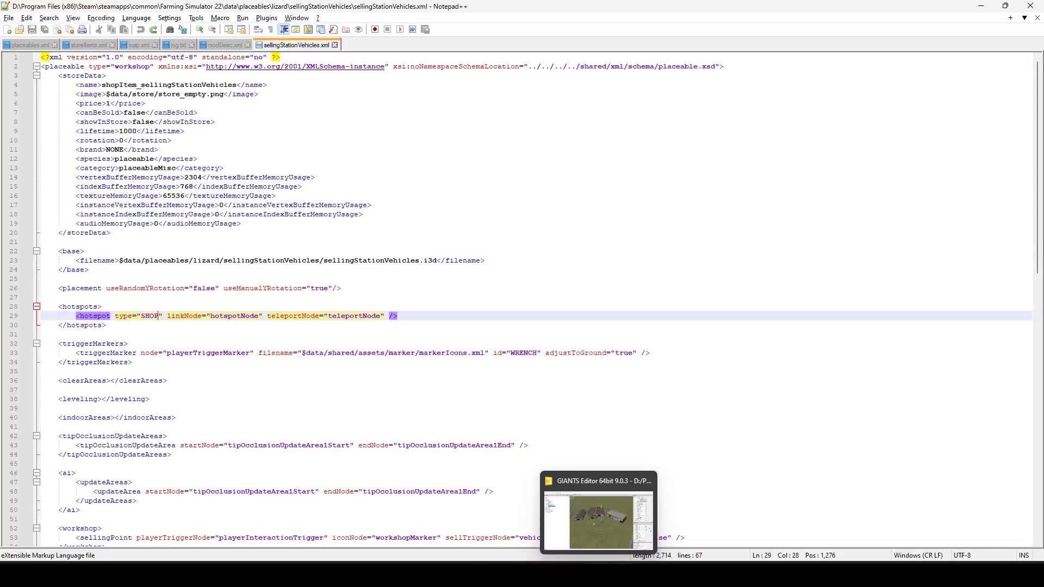
pyautogui.click(582, 505)
pyautogui.keyDown('alt'); pyautogui.moveTo(454, 380); pyautogui.dragTo(566, 344, button='middle'); pyautogui.keyUp('alt')
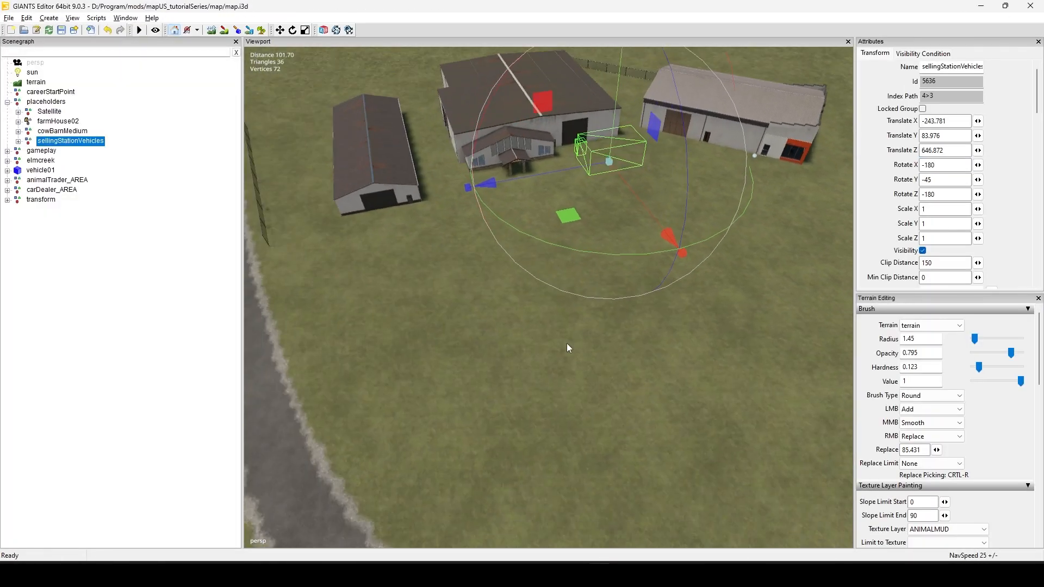
pyautogui.scroll(2, 566, 343)
pyautogui.keyDown('alt'); pyautogui.moveTo(527, 377); pyautogui.dragTo(457, 412); pyautogui.keyUp('alt')
pyautogui.scroll(5, 543, 381)
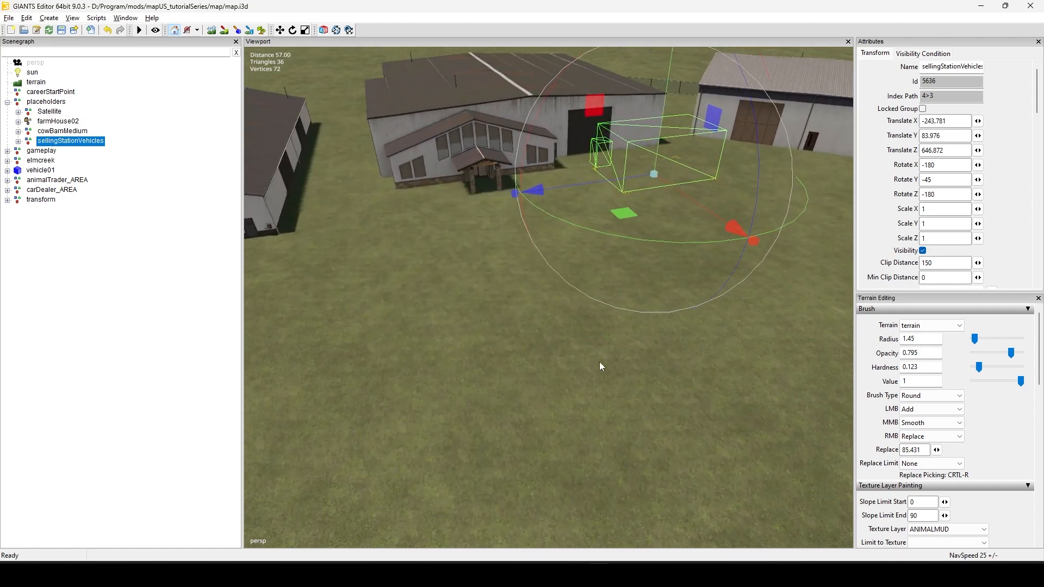
pyautogui.keyDown('alt'); pyautogui.moveTo(599, 361); pyautogui.dragTo(396, 454, button='middle'); pyautogui.keyUp('alt')
pyautogui.keyDown('alt'); pyautogui.moveTo(460, 468); pyautogui.dragTo(442, 445); pyautogui.keyUp('alt')
pyautogui.scroll(5, 480, 370)
pyautogui.keyDown('alt'); pyautogui.moveTo(480, 371); pyautogui.dragTo(459, 366, button='middle'); pyautogui.keyUp('alt')
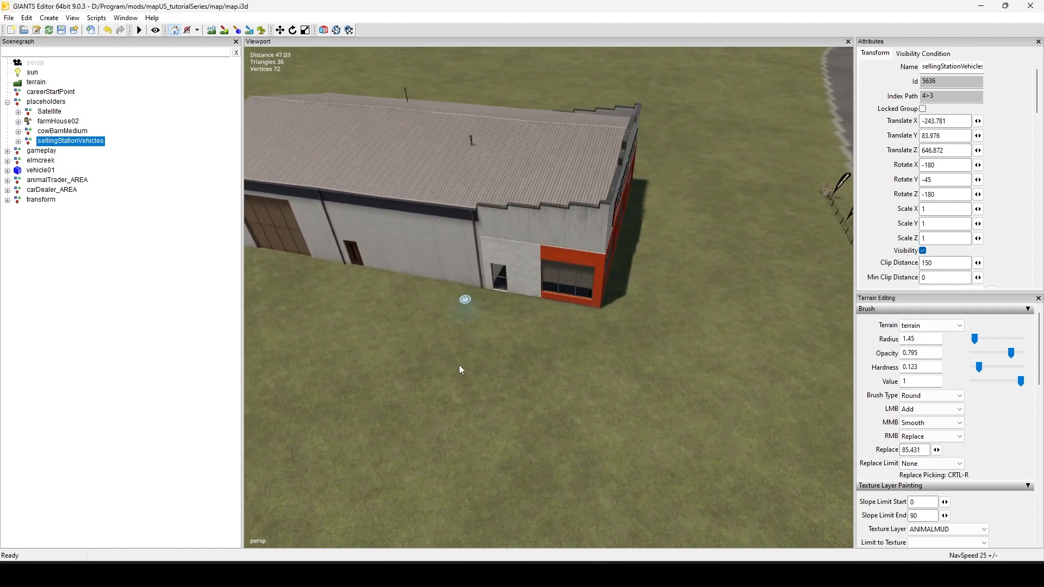
pyautogui.keyDown('alt'); pyautogui.moveTo(472, 384); pyautogui.dragTo(473, 333); pyautogui.keyUp('alt')
# Frame the selected sellingStationVehicles object and examine its trigger boxes and corner markings in front of the dealer building.
pyautogui.press('f')
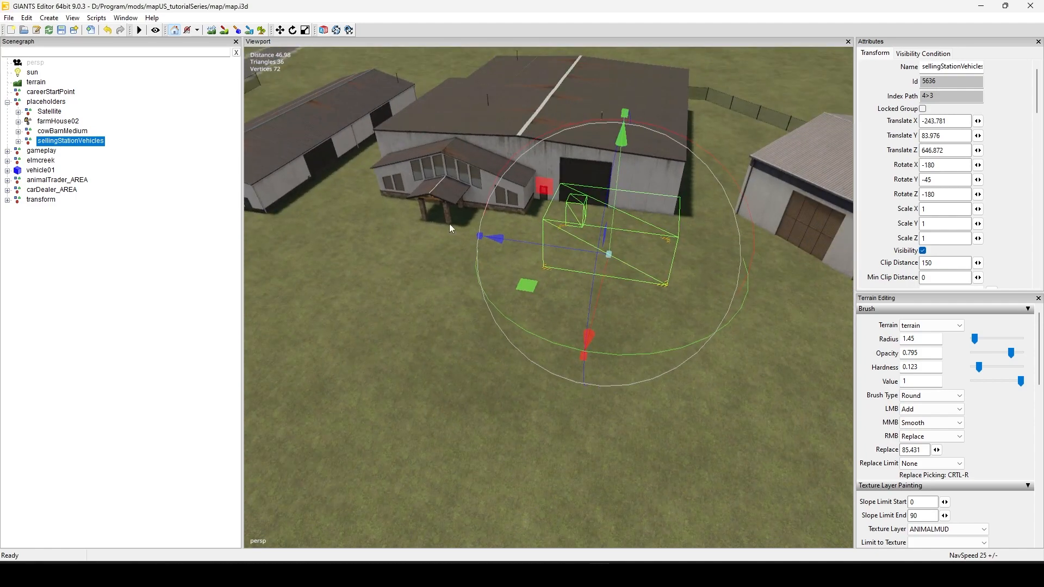
pyautogui.scroll(-5, 628, 299)
pyautogui.keyDown('alt'); pyautogui.moveTo(628, 299); pyautogui.dragTo(660, 367); pyautogui.keyUp('alt')
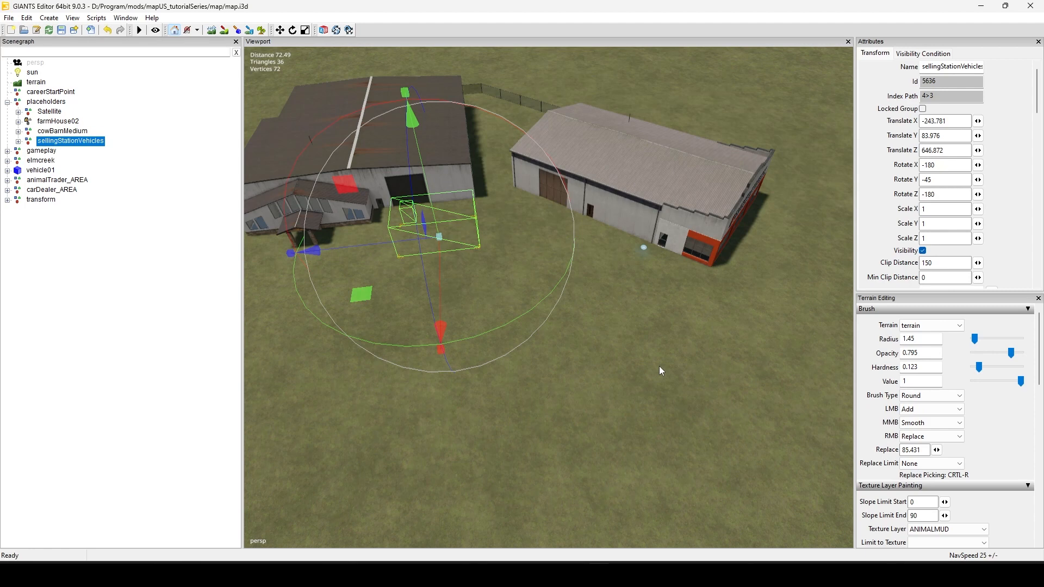
pyautogui.moveTo(613, 368); pyautogui.dragTo(515, 364, button='right')
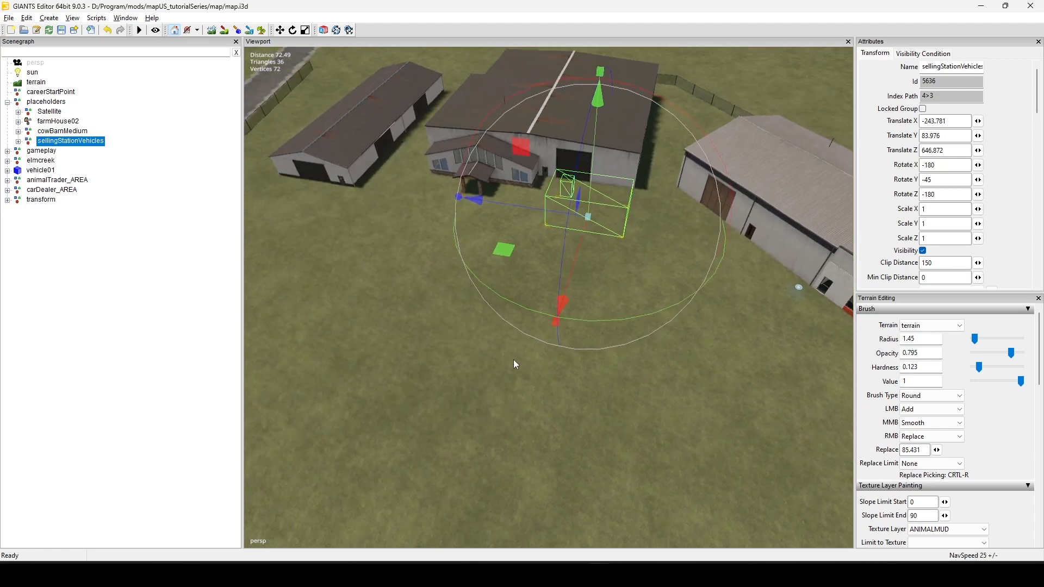
pyautogui.keyDown('alt'); pyautogui.moveTo(514, 360); pyautogui.dragTo(492, 448, button='middle'); pyautogui.keyUp('alt')
pyautogui.scroll(4, 528, 344)
pyautogui.keyDown('alt'); pyautogui.moveTo(529, 344); pyautogui.dragTo(475, 385, button='middle'); pyautogui.keyUp('alt')
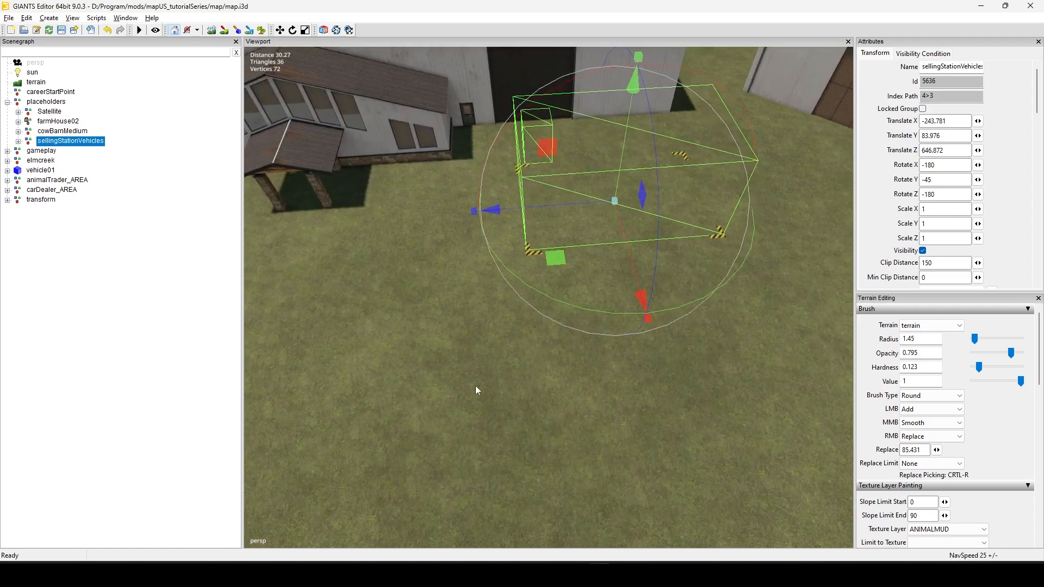
pyautogui.keyDown('alt'); pyautogui.moveTo(475, 386); pyautogui.dragTo(486, 389); pyautogui.keyUp('alt')
pyautogui.scroll(-2, 474, 389)
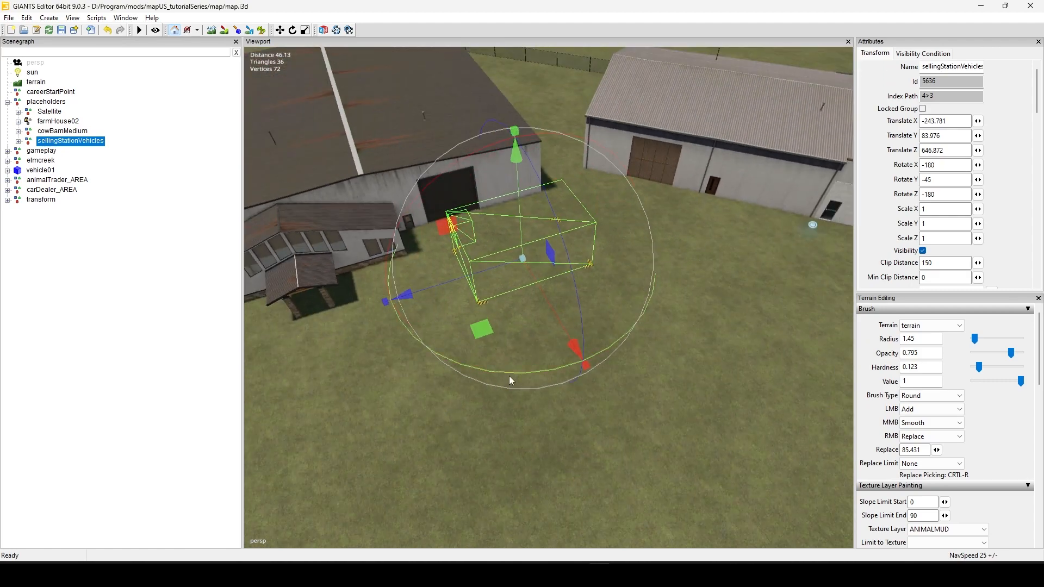
pyautogui.scroll(1, 646, 265)
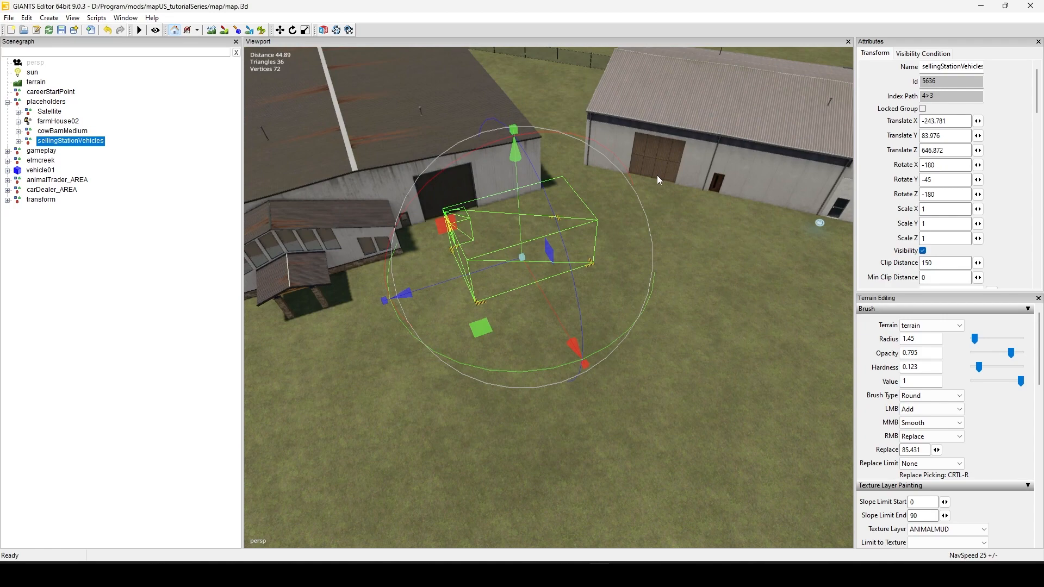
pyautogui.scroll(-6, 492, 215)
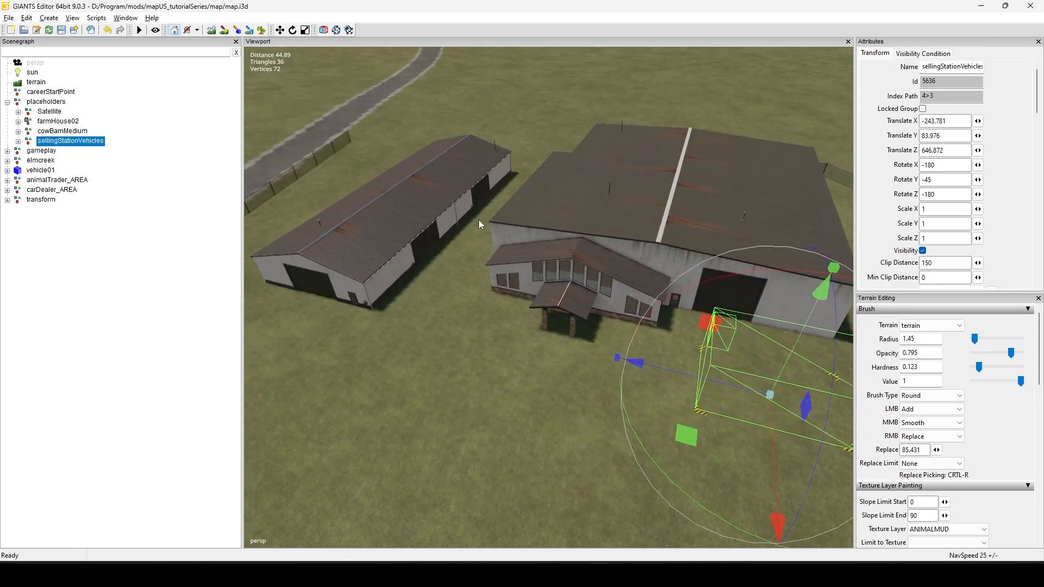
# Travel along the road to the animal trader area and examine its barns, pens and trigger marker.
pyautogui.keyDown('alt'); pyautogui.moveTo(433, 182); pyautogui.dragTo(631, 328); pyautogui.keyUp('alt')
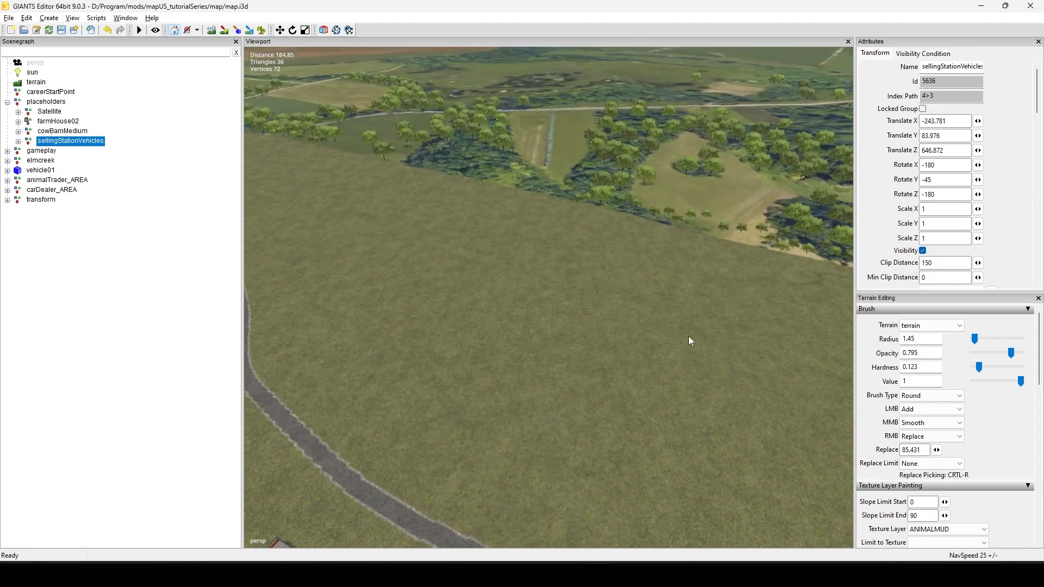
pyautogui.keyDown('alt'); pyautogui.moveTo(690, 342); pyautogui.dragTo(492, 380); pyautogui.keyUp('alt')
pyautogui.keyDown('alt'); pyautogui.moveTo(492, 380); pyautogui.dragTo(625, 251, button='right'); pyautogui.keyUp('alt')
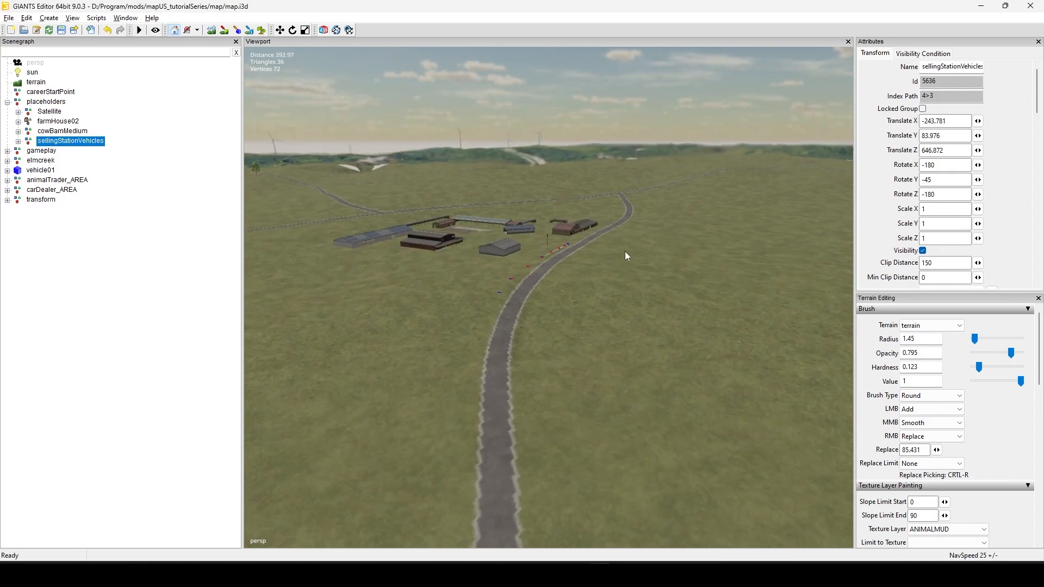
pyautogui.keyDown('alt'); pyautogui.moveTo(625, 251); pyautogui.dragTo(682, 364, button='middle'); pyautogui.keyUp('alt')
pyautogui.keyDown('alt'); pyautogui.moveTo(683, 364); pyautogui.dragTo(795, 250, button='right'); pyautogui.keyUp('alt')
pyautogui.keyDown('alt'); pyautogui.moveTo(795, 250); pyautogui.dragTo(580, 480, button='middle'); pyautogui.keyUp('alt')
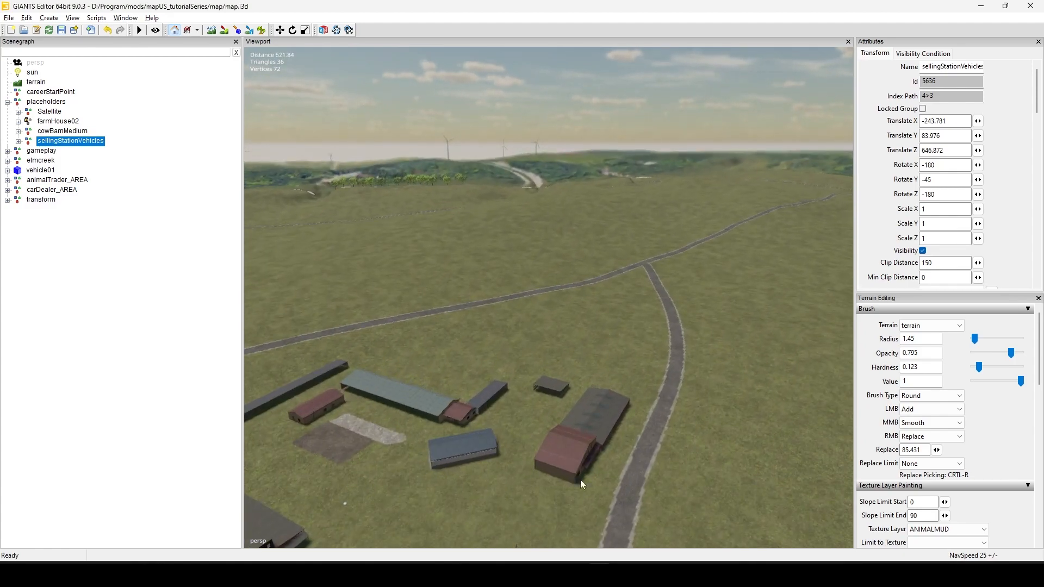
pyautogui.keyDown('alt'); pyautogui.moveTo(579, 479); pyautogui.dragTo(281, 63); pyautogui.keyUp('alt')
pyautogui.keyDown('alt'); pyautogui.moveTo(280, 63); pyautogui.dragTo(469, 407, button='middle'); pyautogui.keyUp('alt')
pyautogui.keyDown('alt'); pyautogui.moveTo(468, 407); pyautogui.dragTo(569, 272, button='right'); pyautogui.keyUp('alt')
pyautogui.keyDown('alt'); pyautogui.moveTo(570, 272); pyautogui.dragTo(601, 346); pyautogui.keyUp('alt')
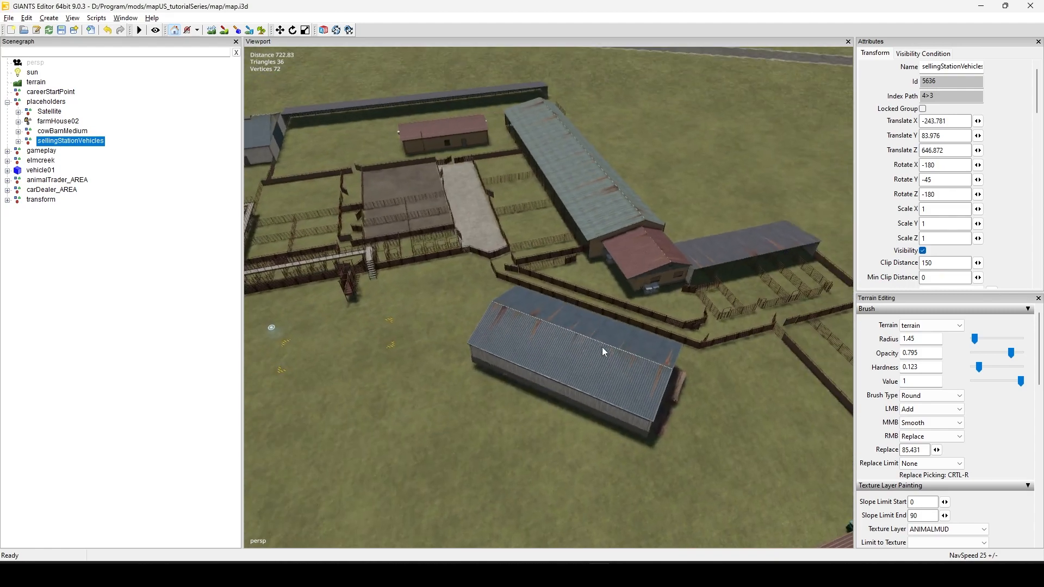
pyautogui.keyDown('alt'); pyautogui.moveTo(601, 347); pyautogui.dragTo(585, 309, button='middle'); pyautogui.keyUp('alt')
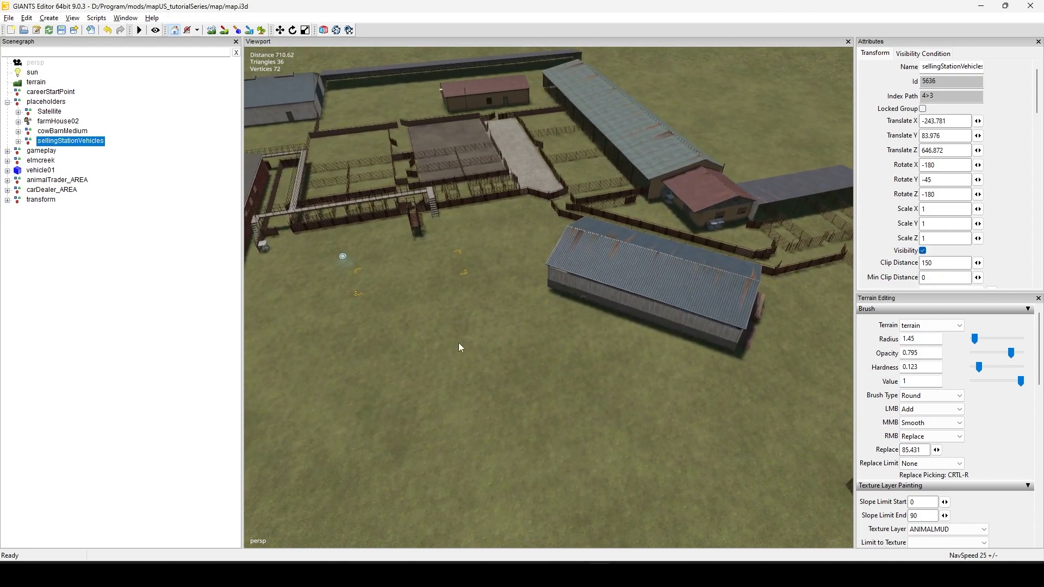
pyautogui.keyDown('alt'); pyautogui.moveTo(458, 342); pyautogui.dragTo(540, 321); pyautogui.keyUp('alt')
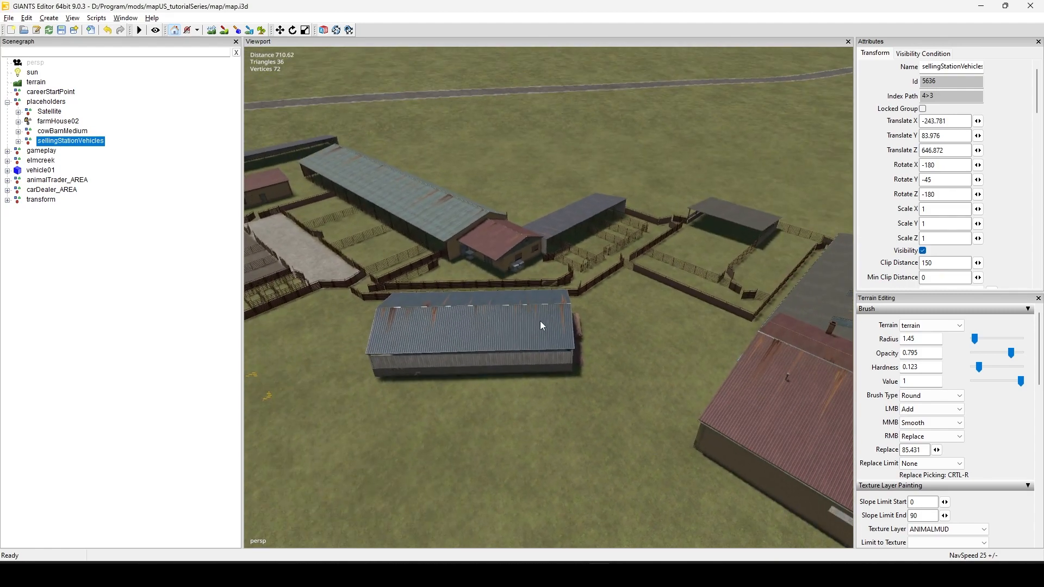
pyautogui.keyDown('alt'); pyautogui.moveTo(540, 321); pyautogui.dragTo(492, 332, button='right'); pyautogui.keyUp('alt')
pyautogui.keyDown('alt'); pyautogui.moveTo(492, 332); pyautogui.dragTo(621, 278, button='middle'); pyautogui.keyUp('alt')
pyautogui.keyDown('alt'); pyautogui.moveTo(621, 278); pyautogui.dragTo(562, 284); pyautogui.keyUp('alt')
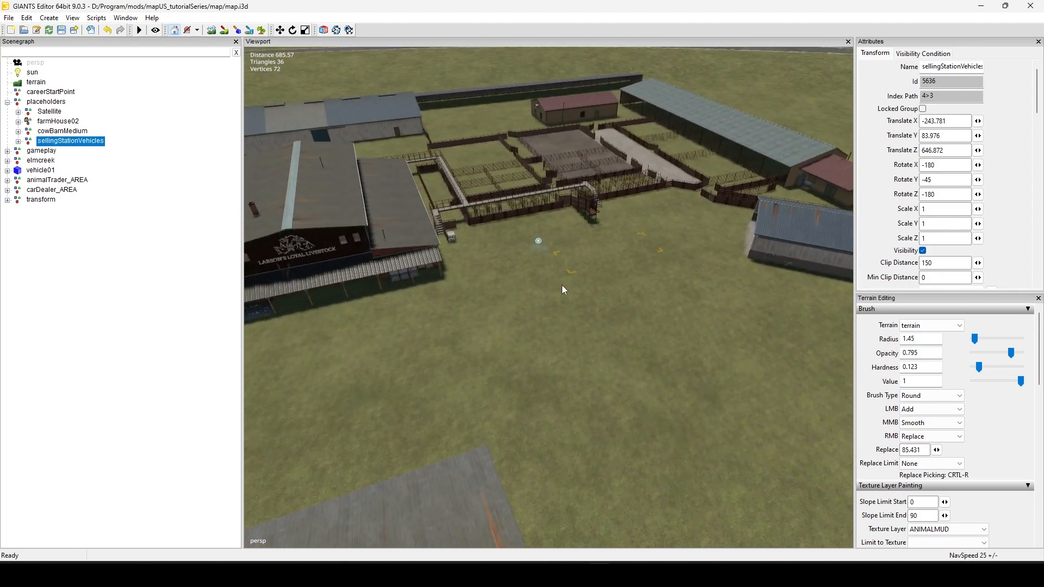
pyautogui.keyDown('alt'); pyautogui.moveTo(508, 258); pyautogui.dragTo(556, 295, button='middle'); pyautogui.keyUp('alt')
pyautogui.keyDown('alt'); pyautogui.moveTo(556, 295); pyautogui.dragTo(507, 296); pyautogui.keyUp('alt')
pyautogui.keyDown('alt'); pyautogui.moveTo(483, 305); pyautogui.dragTo(537, 346, button='middle'); pyautogui.keyUp('alt')
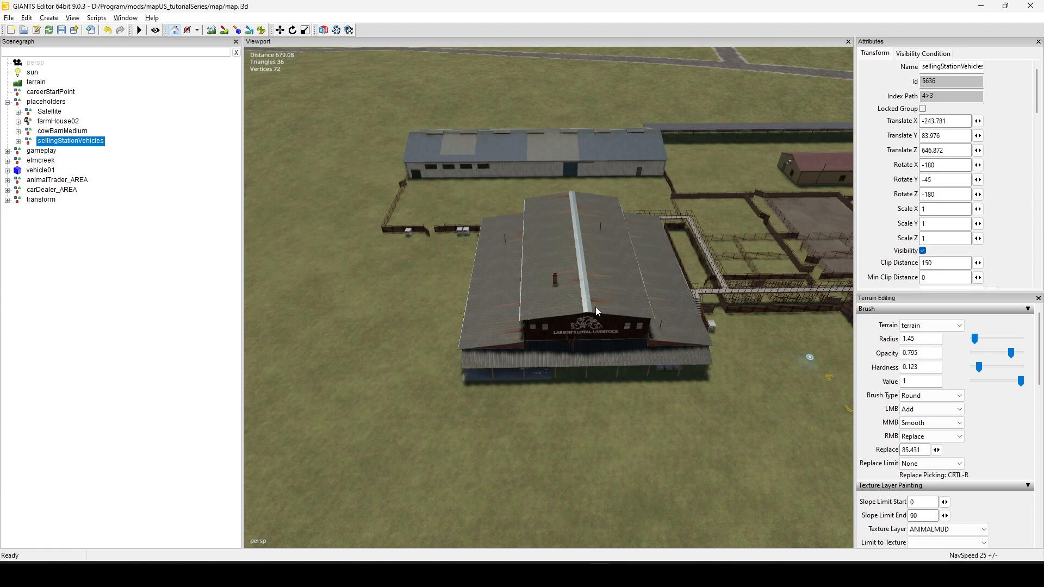
pyautogui.keyDown('alt'); pyautogui.moveTo(595, 308); pyautogui.dragTo(564, 230); pyautogui.keyUp('alt')
pyautogui.keyDown('alt'); pyautogui.moveTo(563, 231); pyautogui.dragTo(514, 456, button='middle'); pyautogui.keyUp('alt')
pyautogui.keyDown('alt'); pyautogui.moveTo(515, 455); pyautogui.dragTo(574, 280); pyautogui.keyUp('alt')
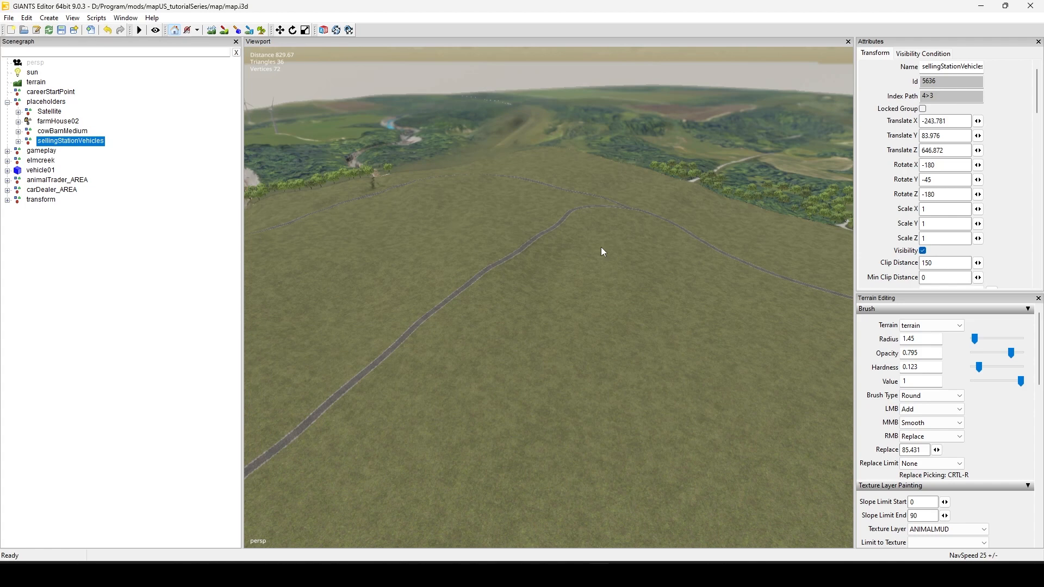
pyautogui.keyDown('alt'); pyautogui.moveTo(583, 259); pyautogui.dragTo(490, 293); pyautogui.keyUp('alt')
pyautogui.keyDown('alt'); pyautogui.moveTo(490, 293); pyautogui.dragTo(732, 190, button='middle'); pyautogui.keyUp('alt')
pyautogui.keyDown('alt'); pyautogui.moveTo(731, 190); pyautogui.dragTo(414, 361); pyautogui.keyUp('alt')
pyautogui.keyDown('alt'); pyautogui.moveTo(414, 361); pyautogui.dragTo(488, 418, button='middle'); pyautogui.keyUp('alt')
pyautogui.keyDown('alt'); pyautogui.moveTo(488, 418); pyautogui.dragTo(686, 310, button='right'); pyautogui.keyUp('alt')
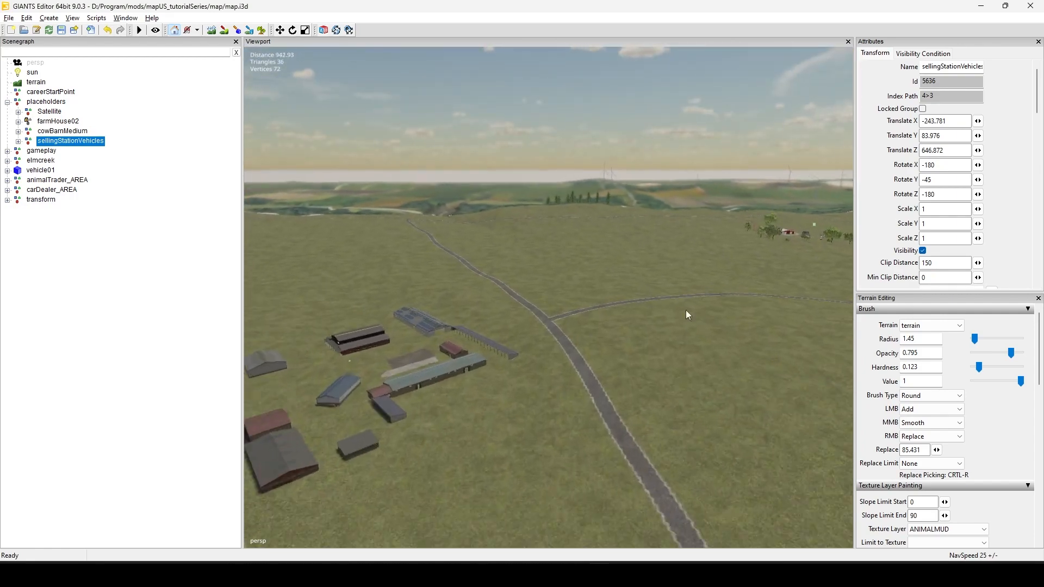
pyautogui.keyDown('alt'); pyautogui.moveTo(686, 309); pyautogui.dragTo(530, 347); pyautogui.keyUp('alt')
pyautogui.keyDown('alt'); pyautogui.moveTo(530, 347); pyautogui.dragTo(550, 314, button='right'); pyautogui.keyUp('alt')
pyautogui.keyDown('alt'); pyautogui.moveTo(550, 313); pyautogui.dragTo(575, 409, button='middle'); pyautogui.keyUp('alt')
pyautogui.keyDown('alt'); pyautogui.moveTo(575, 409); pyautogui.dragTo(471, 405); pyautogui.keyUp('alt')
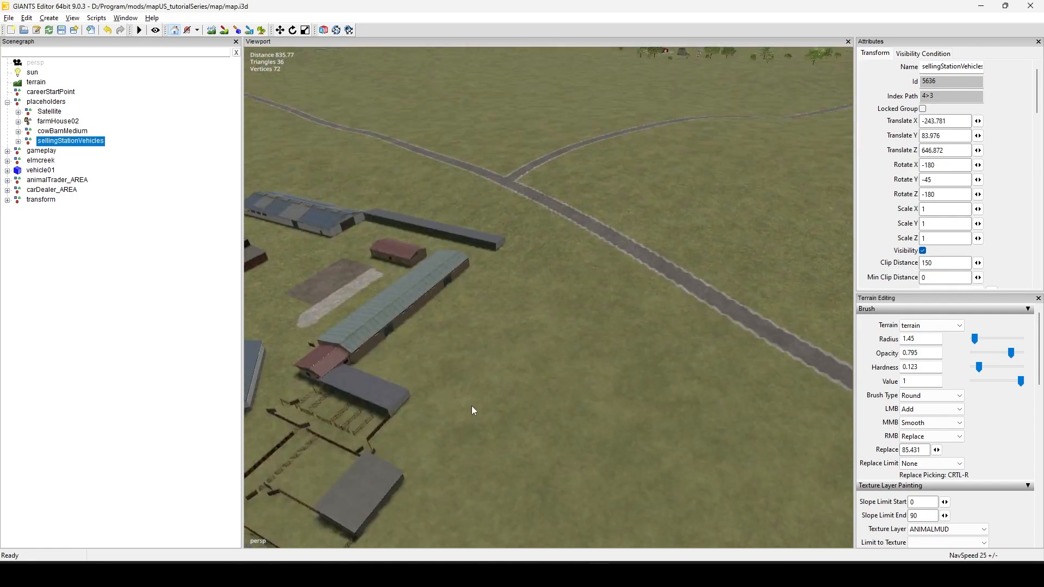
pyautogui.keyDown('alt'); pyautogui.moveTo(471, 406); pyautogui.dragTo(501, 370, button='middle'); pyautogui.keyUp('alt')
pyautogui.keyDown('alt'); pyautogui.moveTo(501, 370); pyautogui.dragTo(543, 365); pyautogui.keyUp('alt')
pyautogui.keyDown('alt'); pyautogui.moveTo(543, 365); pyautogui.dragTo(590, 405, button='middle'); pyautogui.keyUp('alt')
pyautogui.keyDown('alt'); pyautogui.moveTo(521, 314); pyautogui.dragTo(396, 419, button='middle'); pyautogui.keyUp('alt')
pyautogui.keyDown('alt'); pyautogui.moveTo(424, 304); pyautogui.dragTo(444, 344, button='middle'); pyautogui.keyUp('alt')
pyautogui.keyDown('alt'); pyautogui.moveTo(444, 343); pyautogui.dragTo(397, 381); pyautogui.keyUp('alt')
pyautogui.keyDown('alt'); pyautogui.moveTo(474, 256); pyautogui.dragTo(568, 424, button='middle'); pyautogui.keyUp('alt')
pyautogui.keyDown('alt'); pyautogui.moveTo(617, 273); pyautogui.dragTo(42, 329); pyautogui.keyUp('alt')
pyautogui.keyDown('alt'); pyautogui.moveTo(587, 327); pyautogui.dragTo(255, 271); pyautogui.keyUp('alt')
pyautogui.keyDown('alt'); pyautogui.moveTo(471, 434); pyautogui.dragTo(301, 114, button='middle'); pyautogui.keyUp('alt')
pyautogui.keyDown('alt'); pyautogui.moveTo(302, 114); pyautogui.dragTo(466, 285); pyautogui.keyUp('alt')
pyautogui.keyDown('alt'); pyautogui.moveTo(465, 286); pyautogui.dragTo(758, 50, button='middle'); pyautogui.keyUp('alt')
pyautogui.keyDown('alt'); pyautogui.moveTo(471, 265); pyautogui.dragTo(507, 336); pyautogui.keyUp('alt')
pyautogui.keyDown('alt'); pyautogui.moveTo(507, 337); pyautogui.dragTo(761, 271, button='middle'); pyautogui.keyUp('alt')
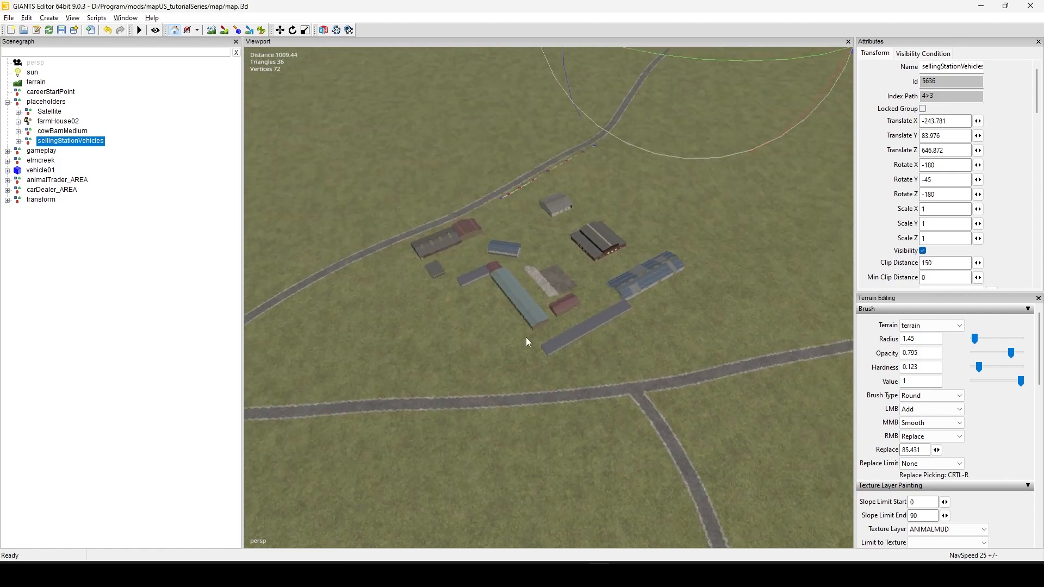
pyautogui.keyDown('alt'); pyautogui.moveTo(526, 337); pyautogui.dragTo(695, 255); pyautogui.keyUp('alt')
pyautogui.keyDown('alt'); pyautogui.moveTo(520, 382); pyautogui.dragTo(794, 215, button='middle'); pyautogui.keyUp('alt')
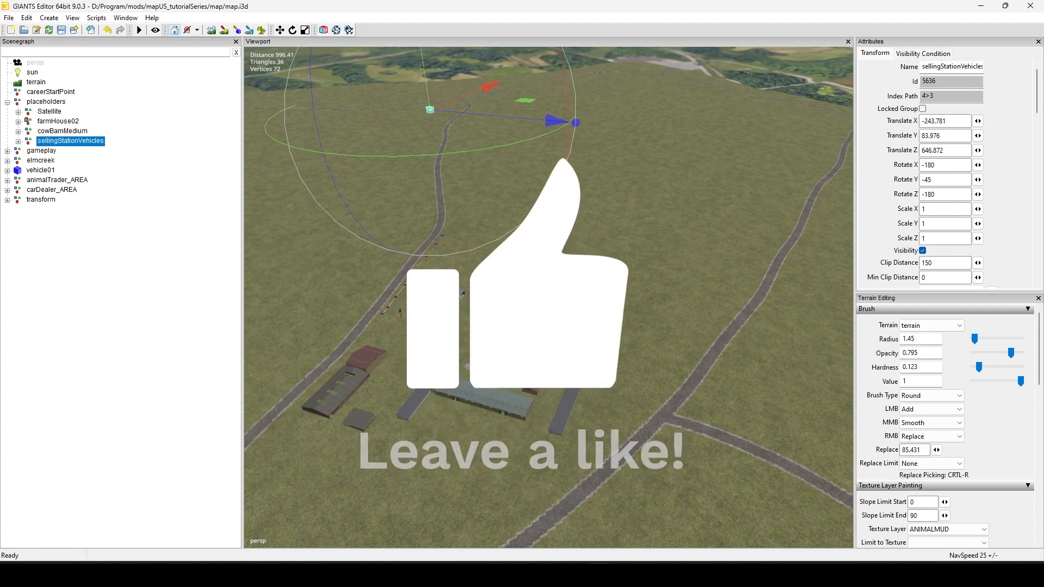